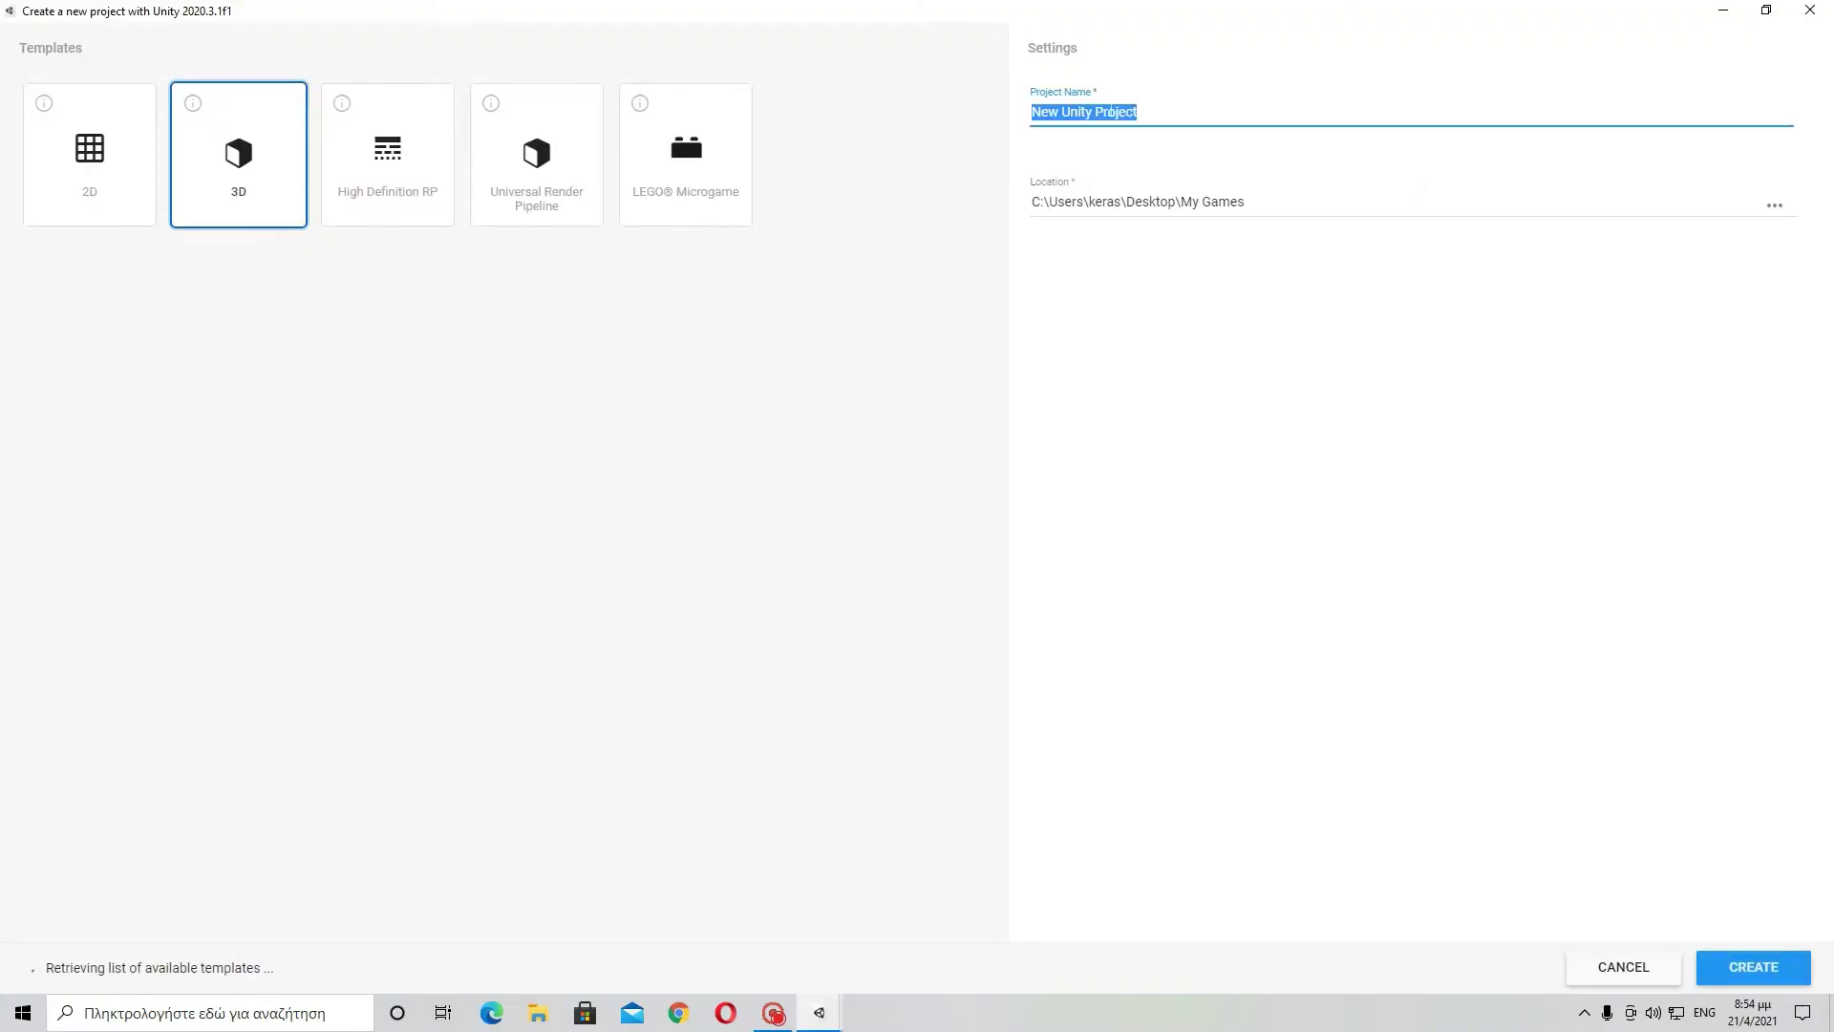
Name the new 3D project Tutorial.
click(1142, 111)
key(BackSpace)
key(BackSpace)
key(BackSpace)
key(BackSpace)
key(BackSpace)
key(BackSpace)
key(BackSpace)
key(BackSpace)
key(BackSpace)
key(BackSpace)
key(BackSpace)
key(BackSpace)
key(BackSpace)
key(BackSpace)
key(BackSpace)
key(BackSpace)
text(TUTO)
key(BackSpace)
key(BackSpace)
key(BackSpace)
key(BackSpace)
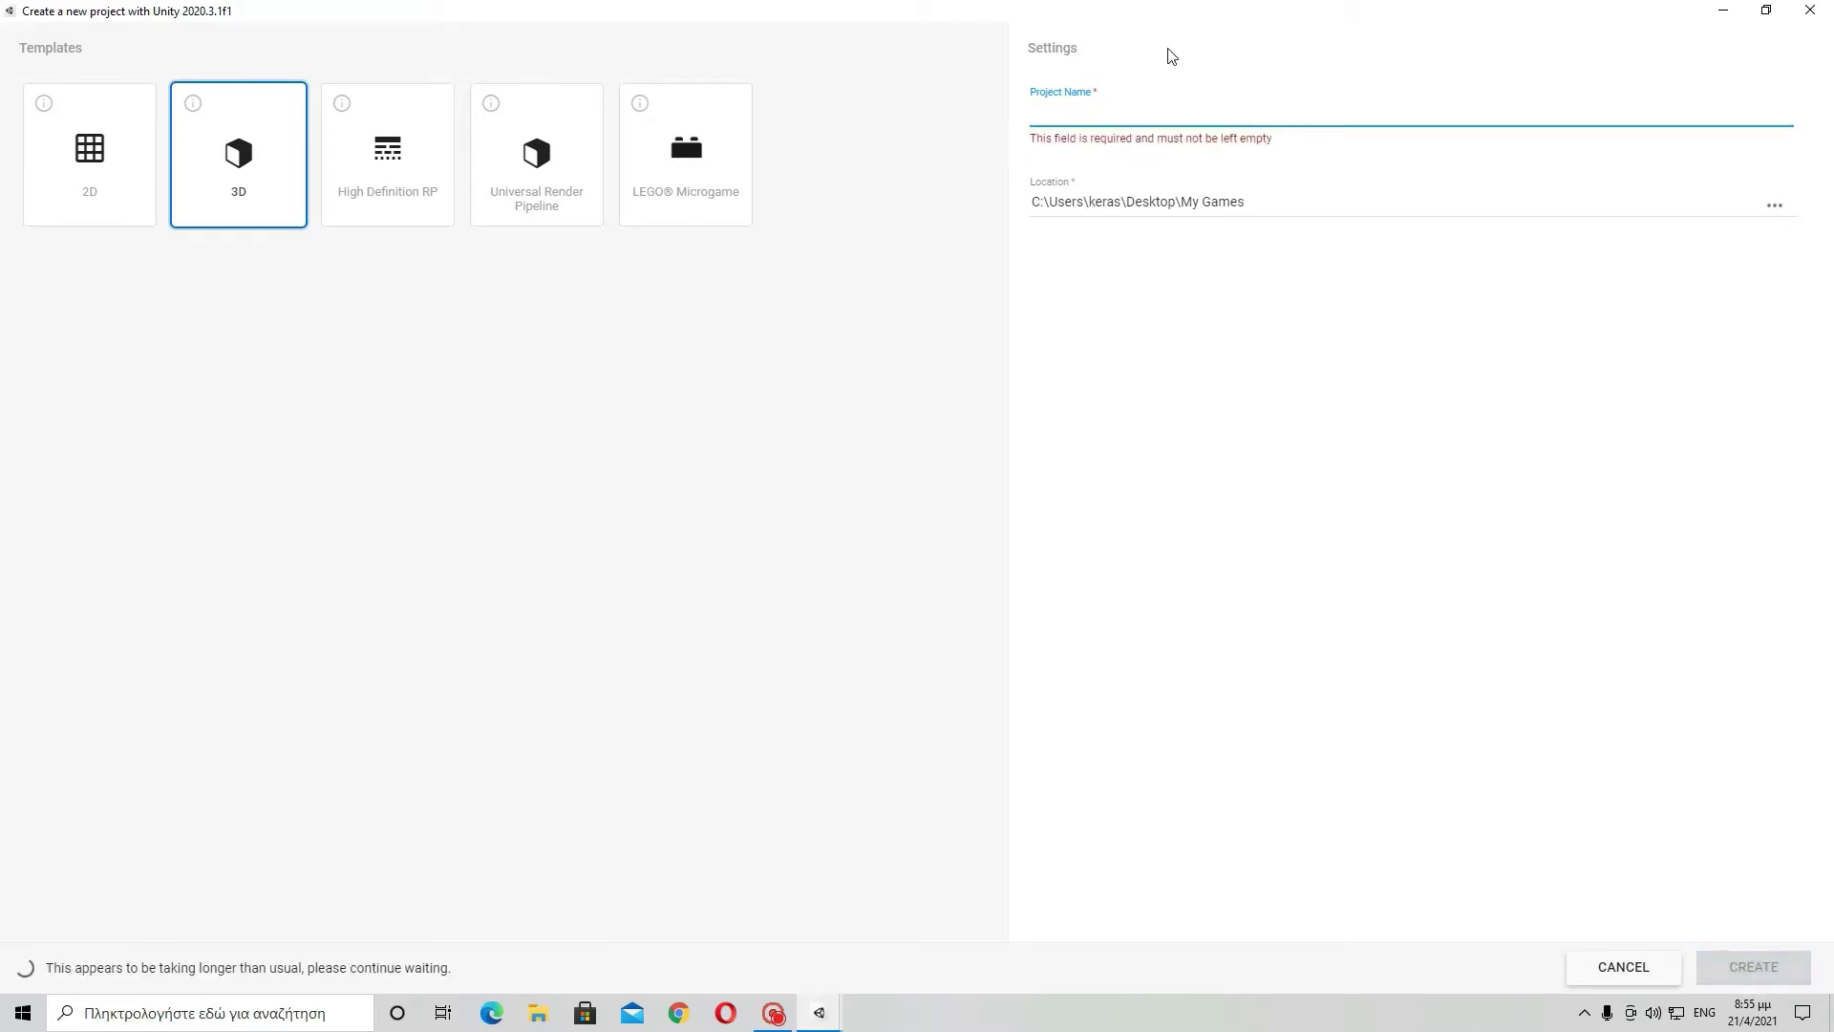
text(Tur)
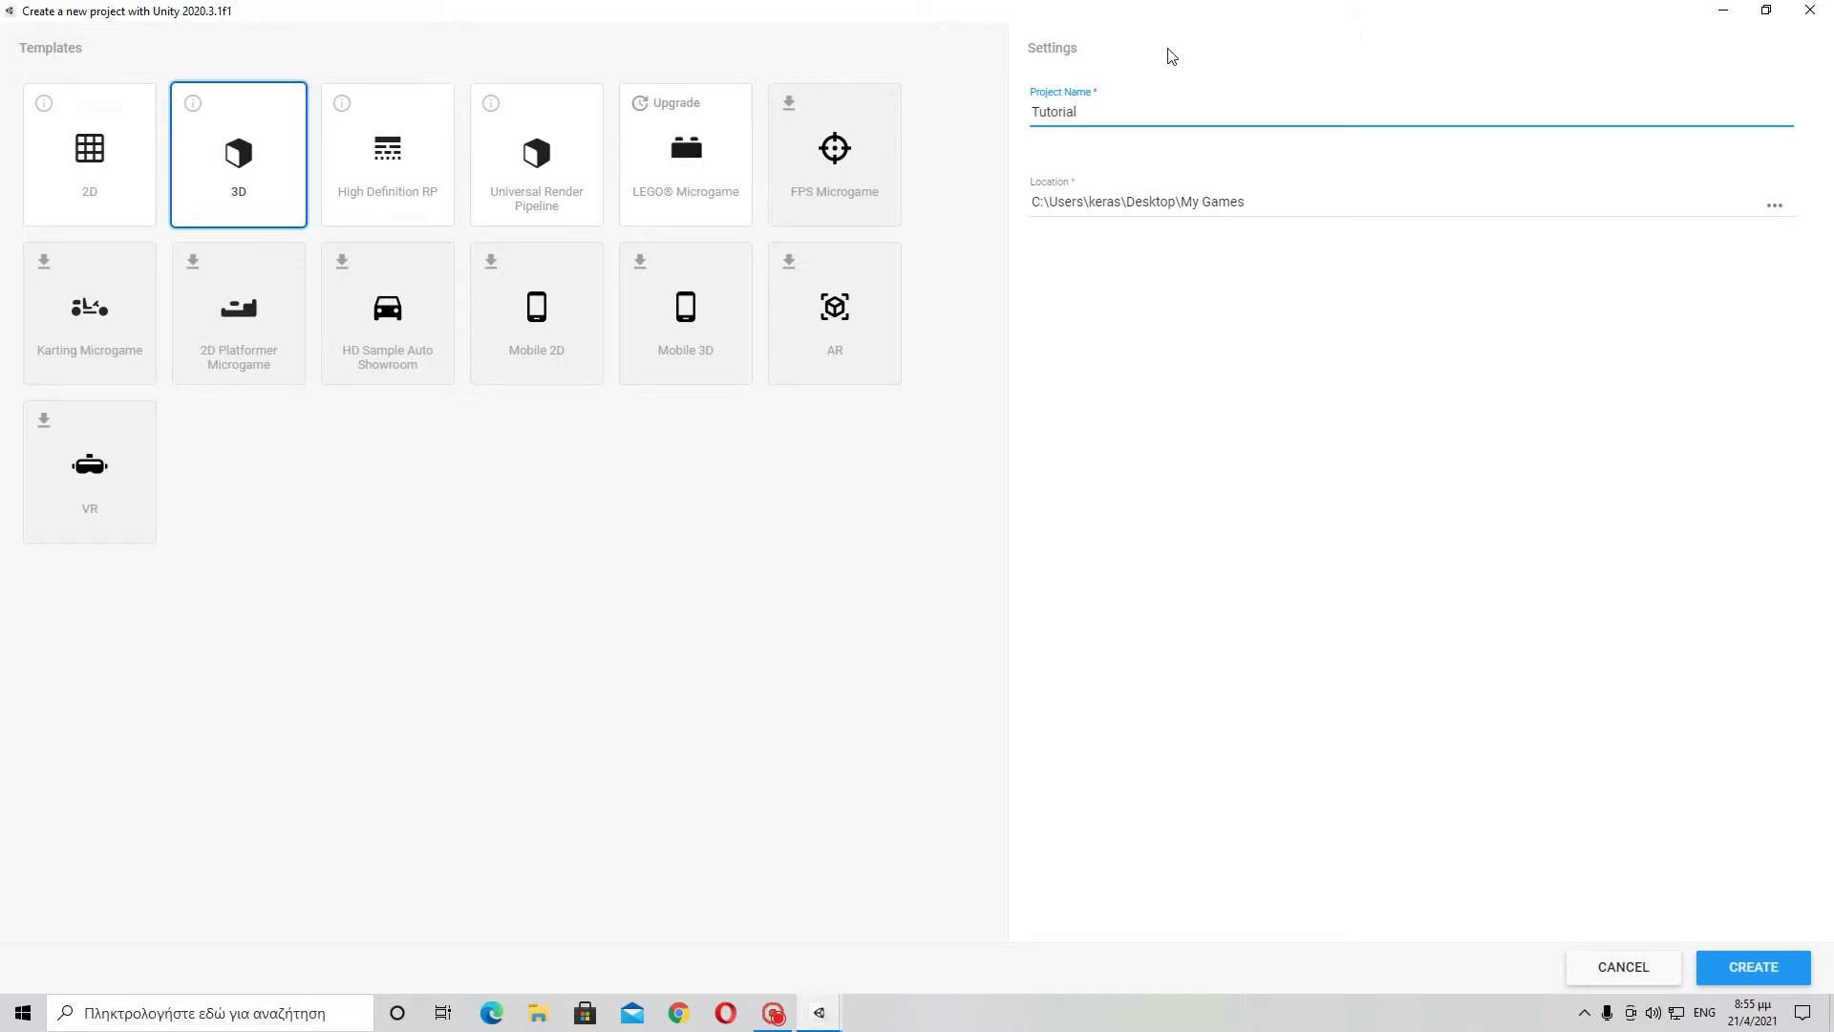
Create the project with the Desktop's My Games folder as its location.
mouse_move(1280, 205)
mouse_down()
mouse_move(1202, 203)
mouse_move(1261, 204)
mouse_up()
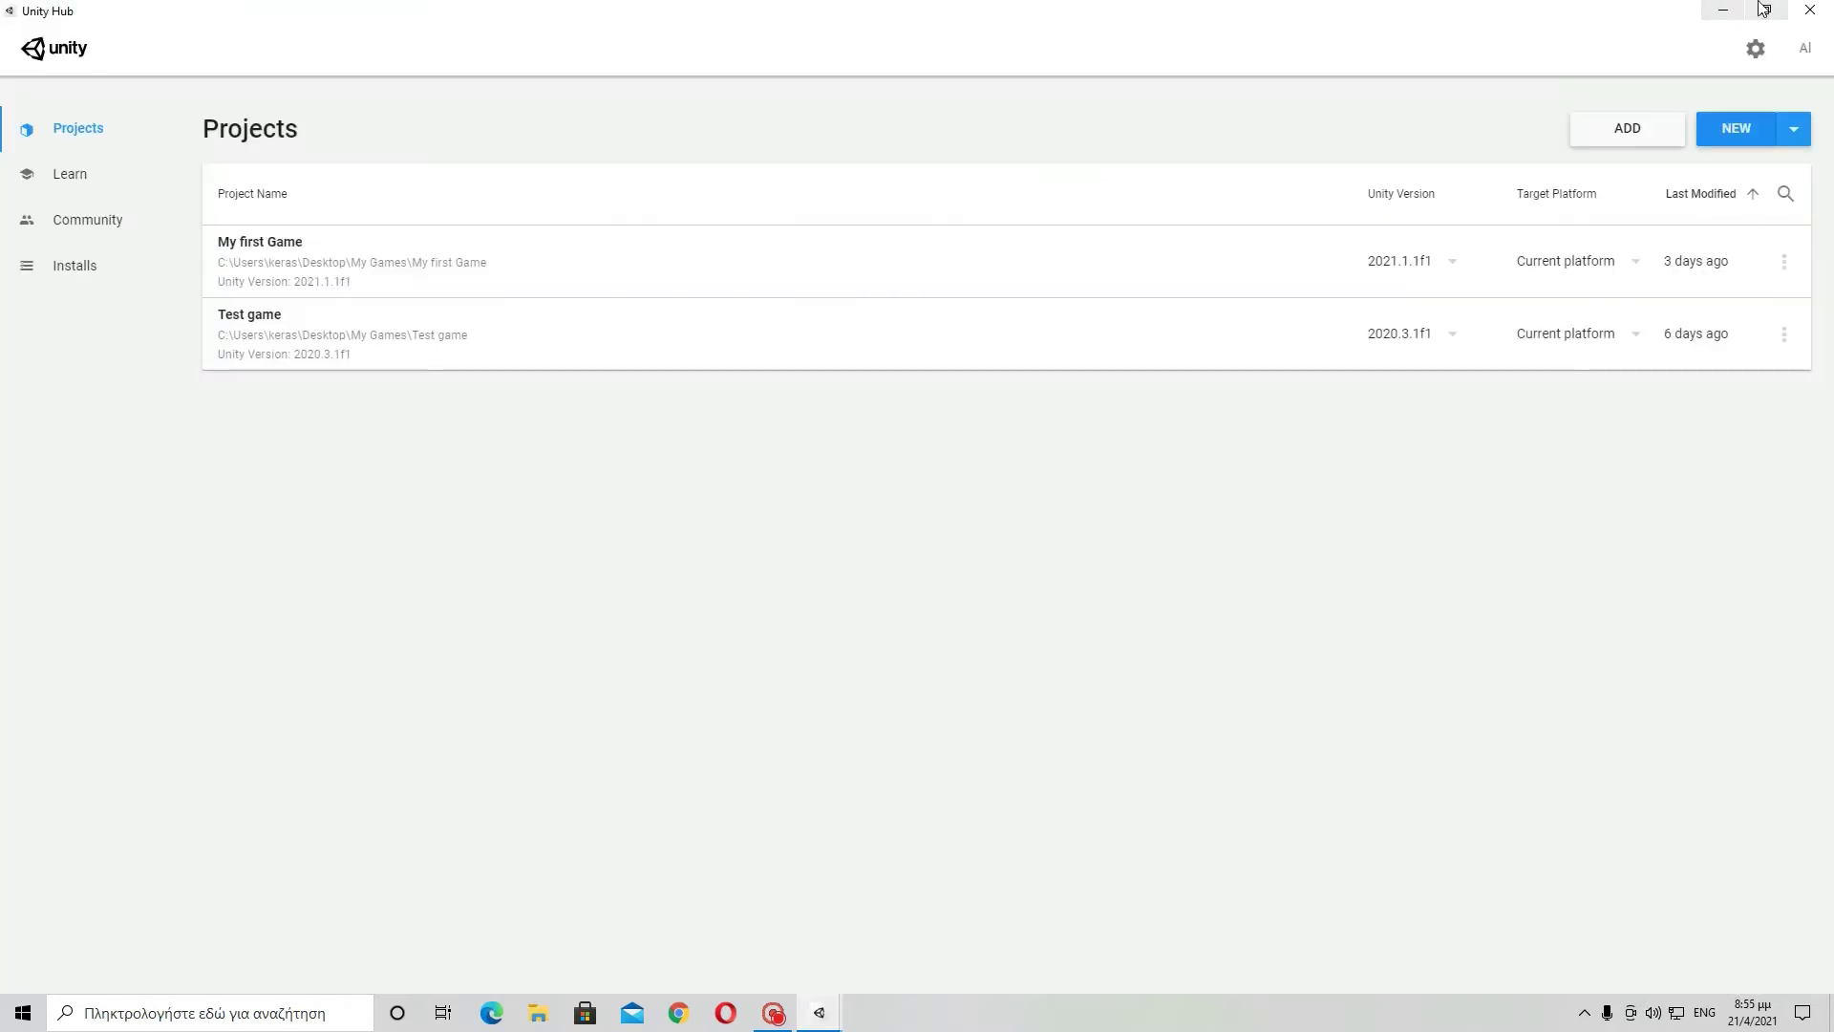
click(1722, 10)
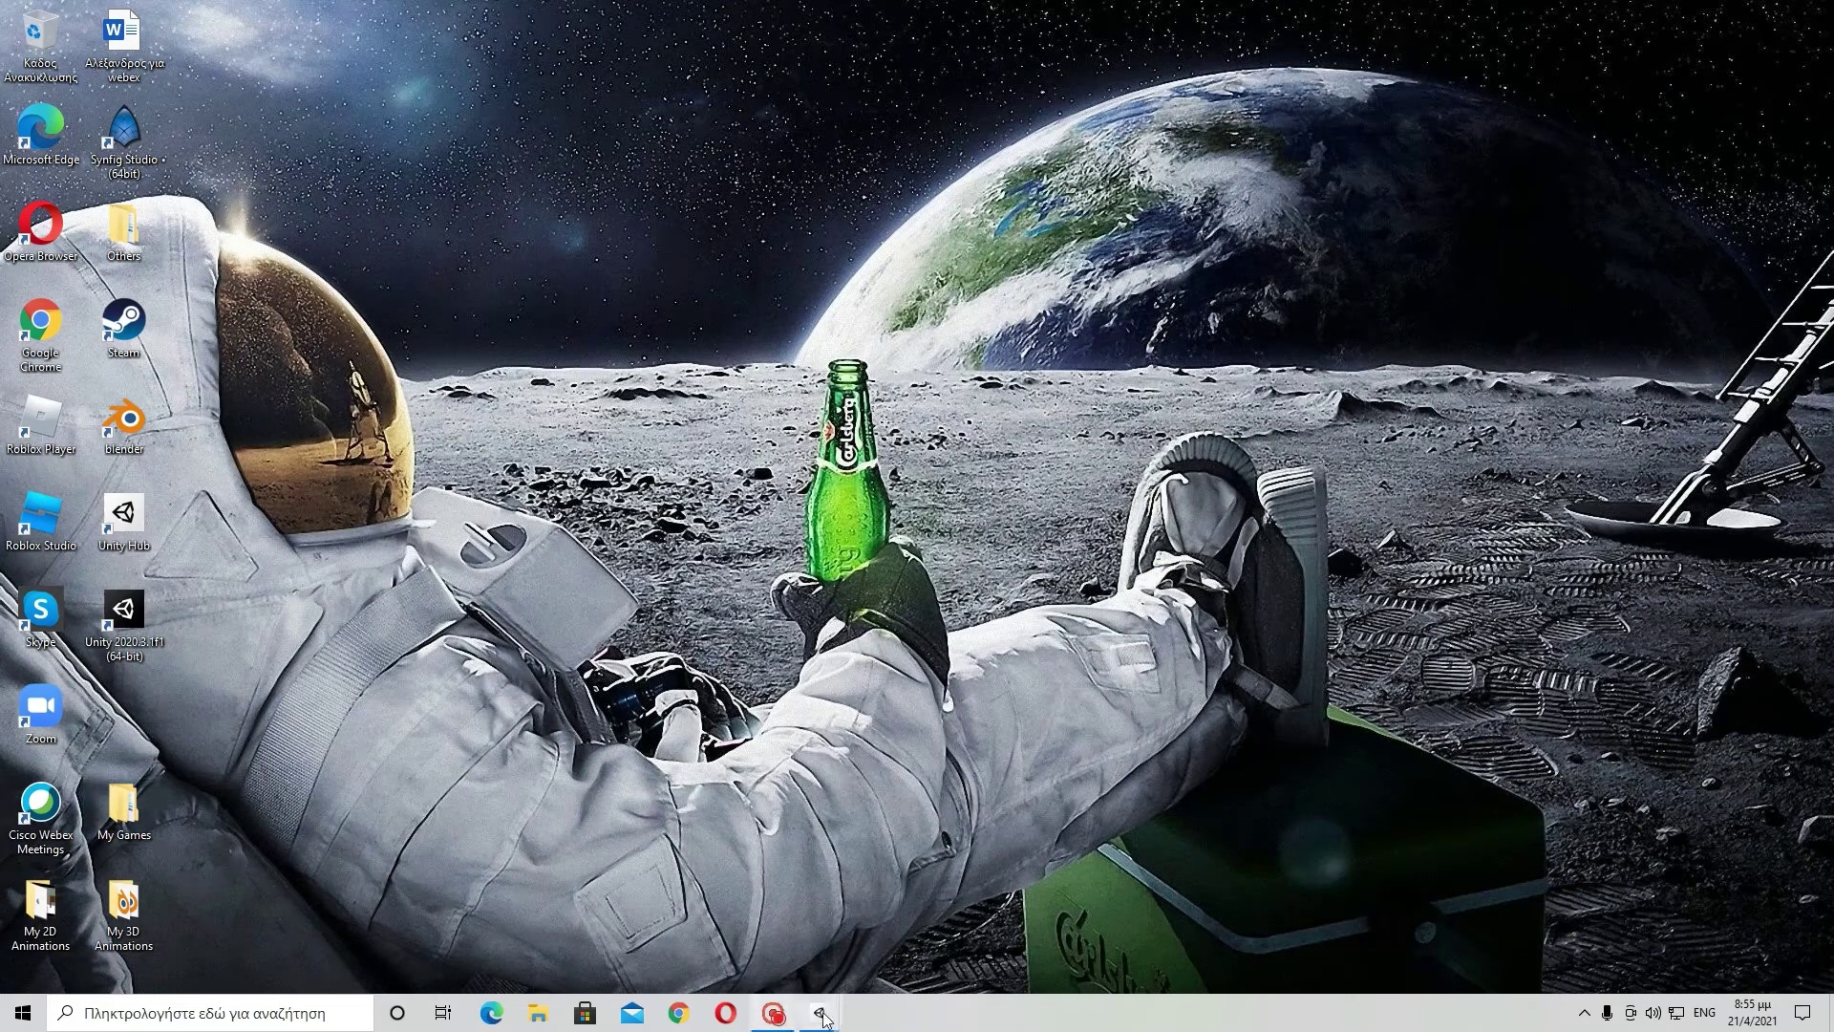
mouse_move(819, 1014)
click(758, 948)
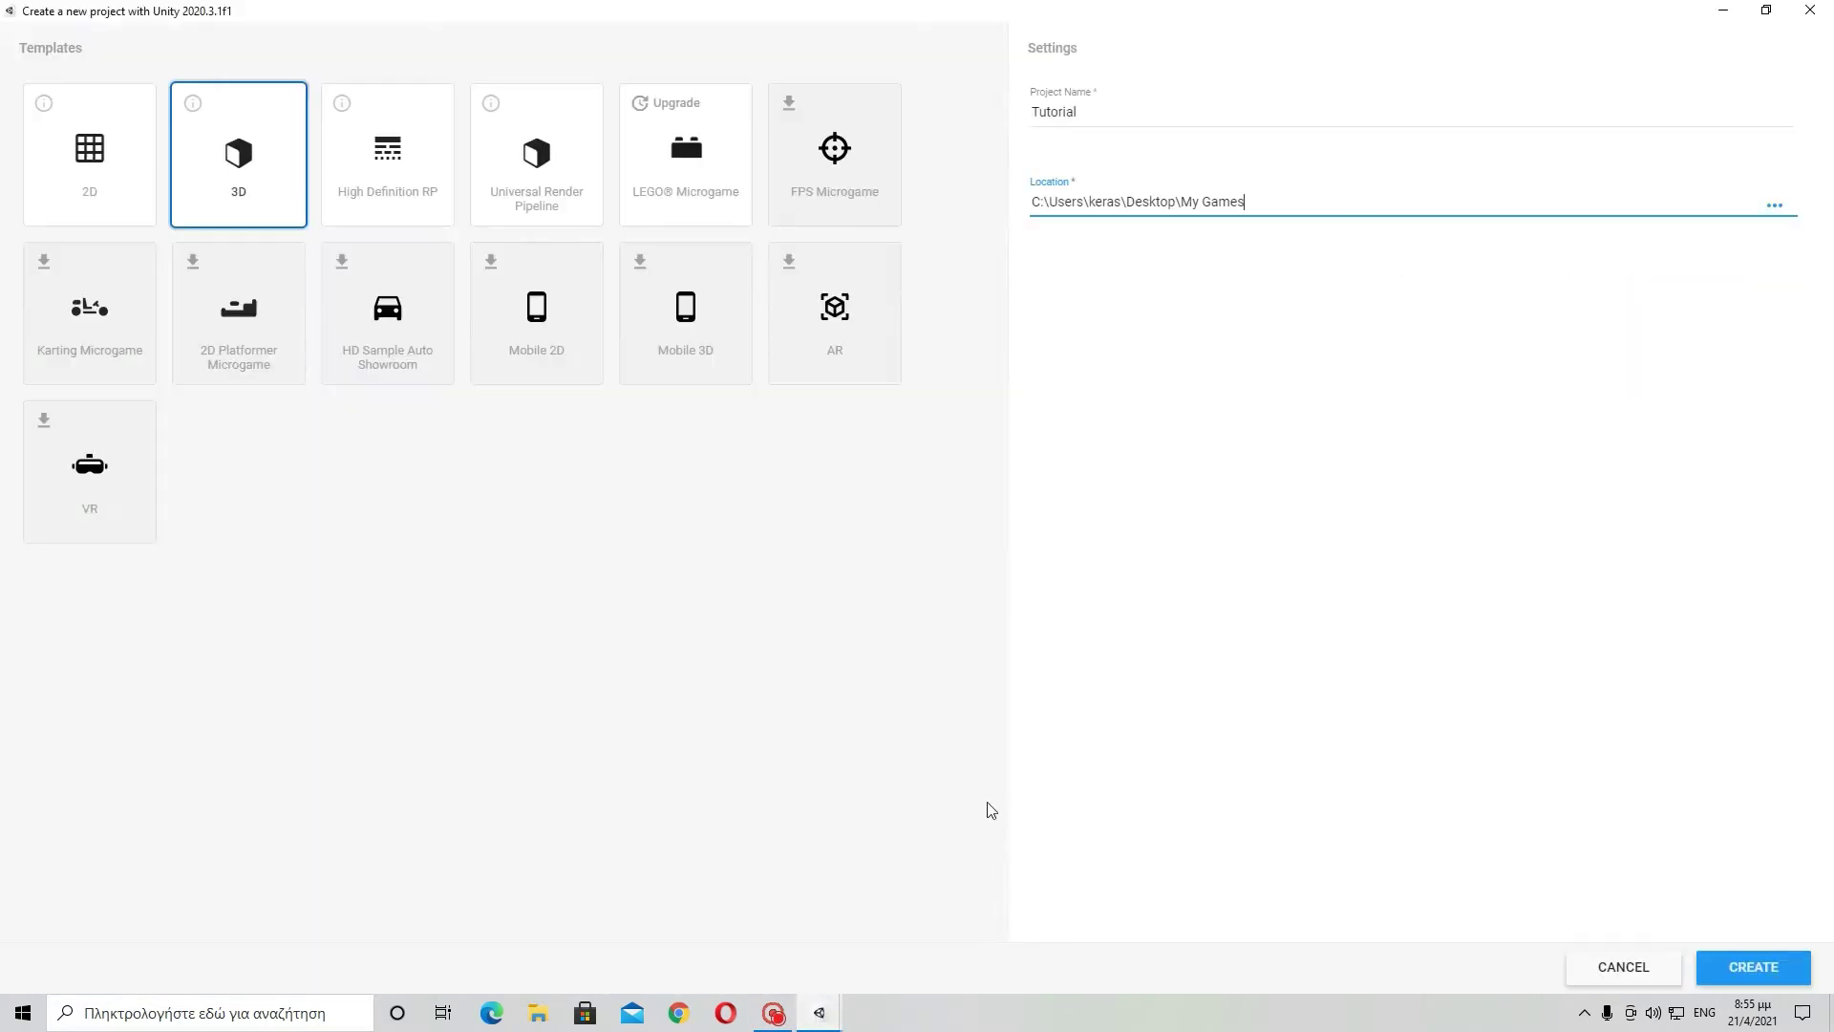
click(1783, 955)
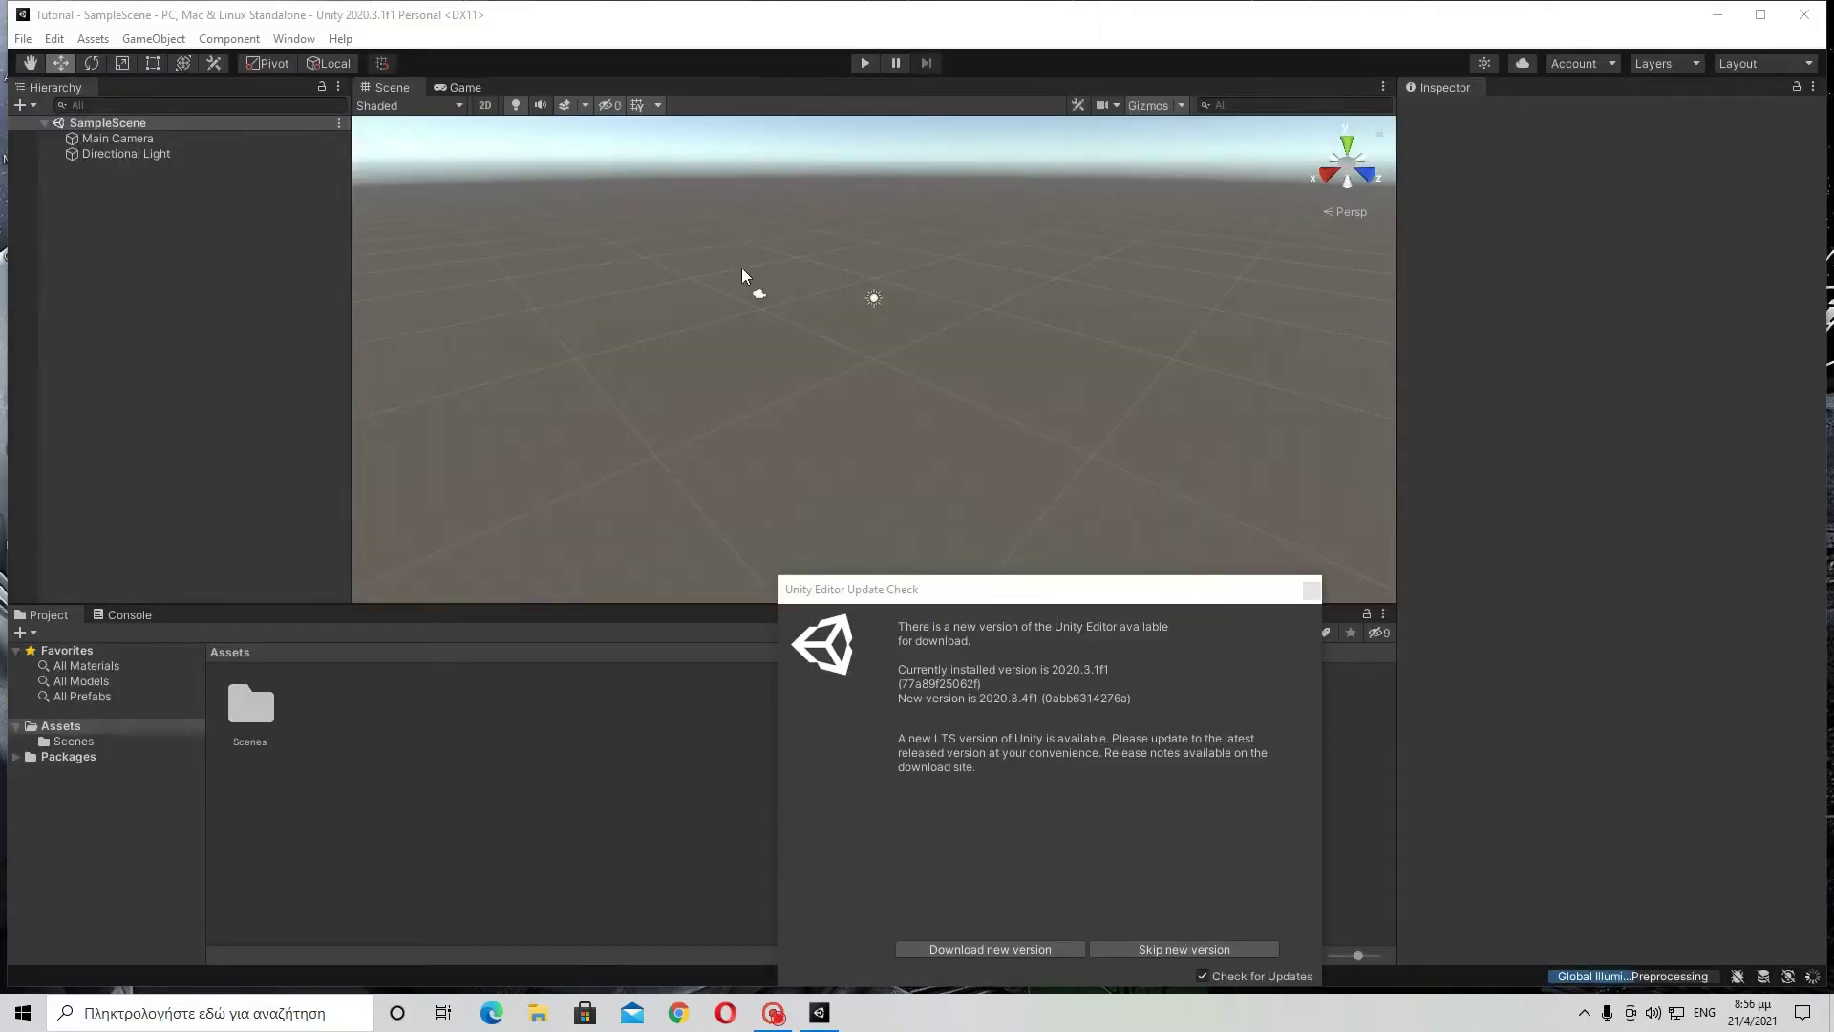
Dismiss the editor update notice and maximize the editor window.
click(1311, 589)
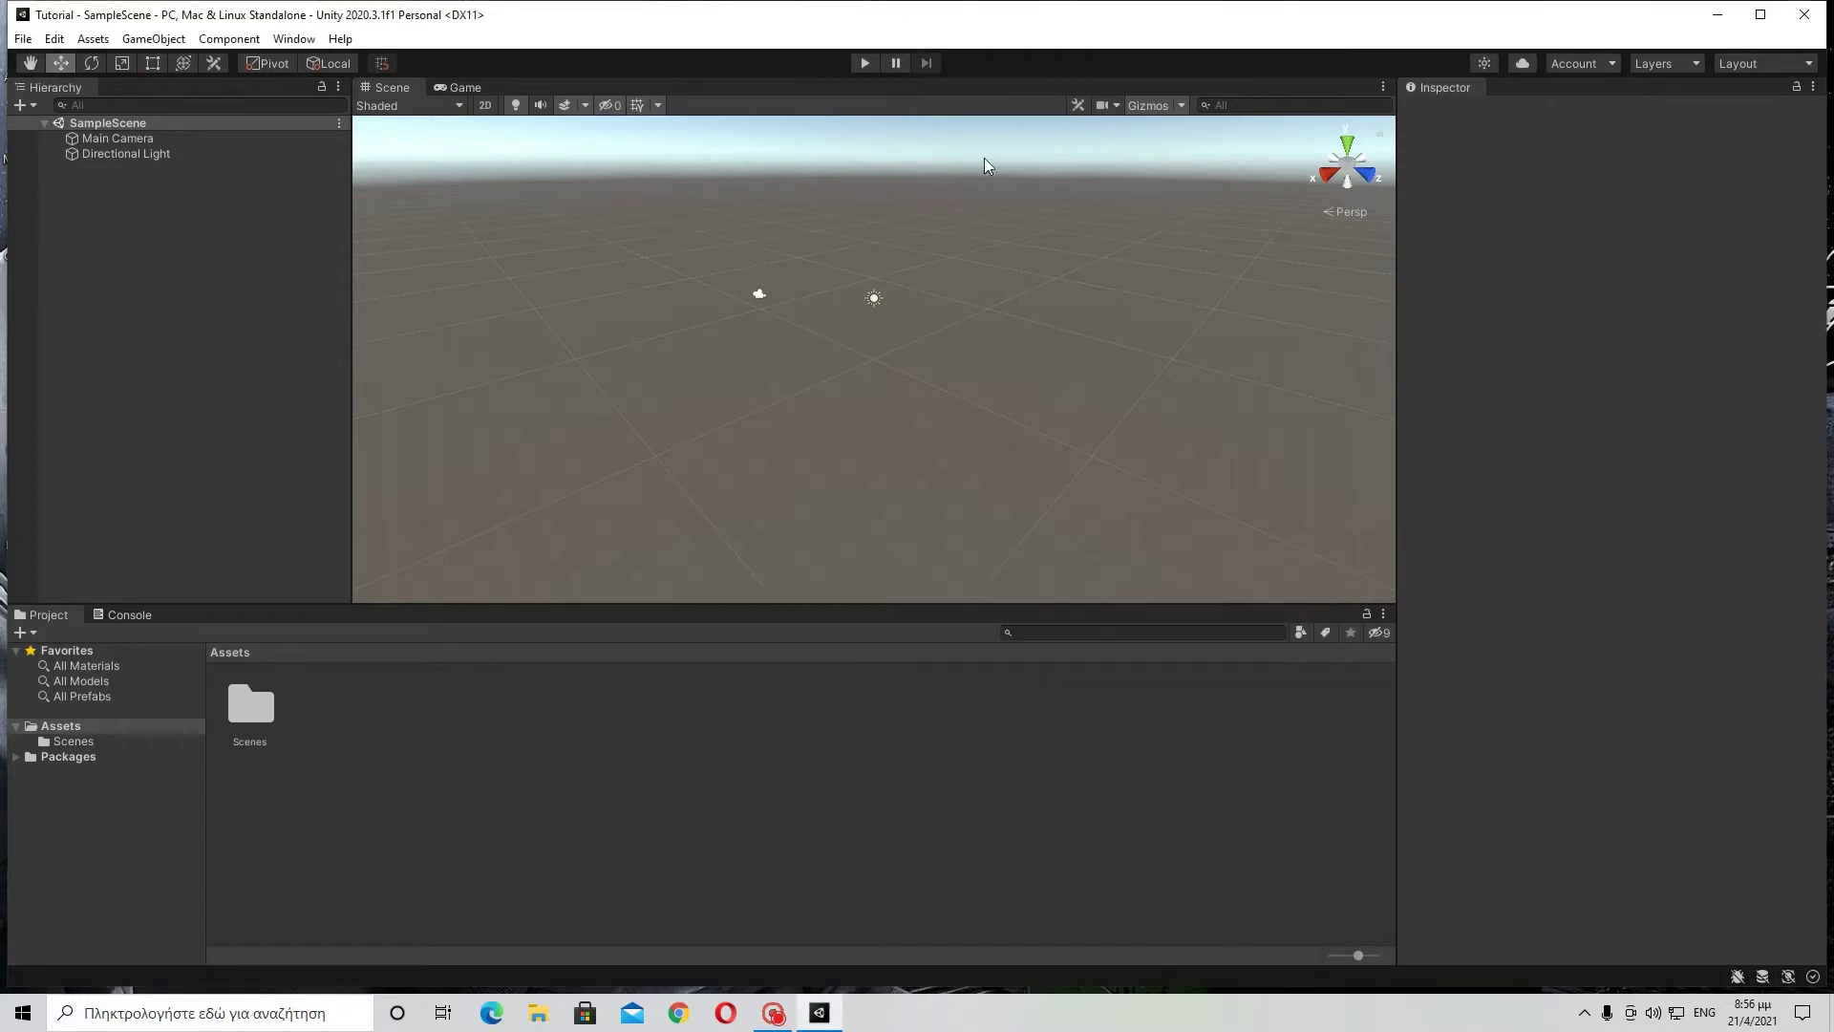
click(1761, 14)
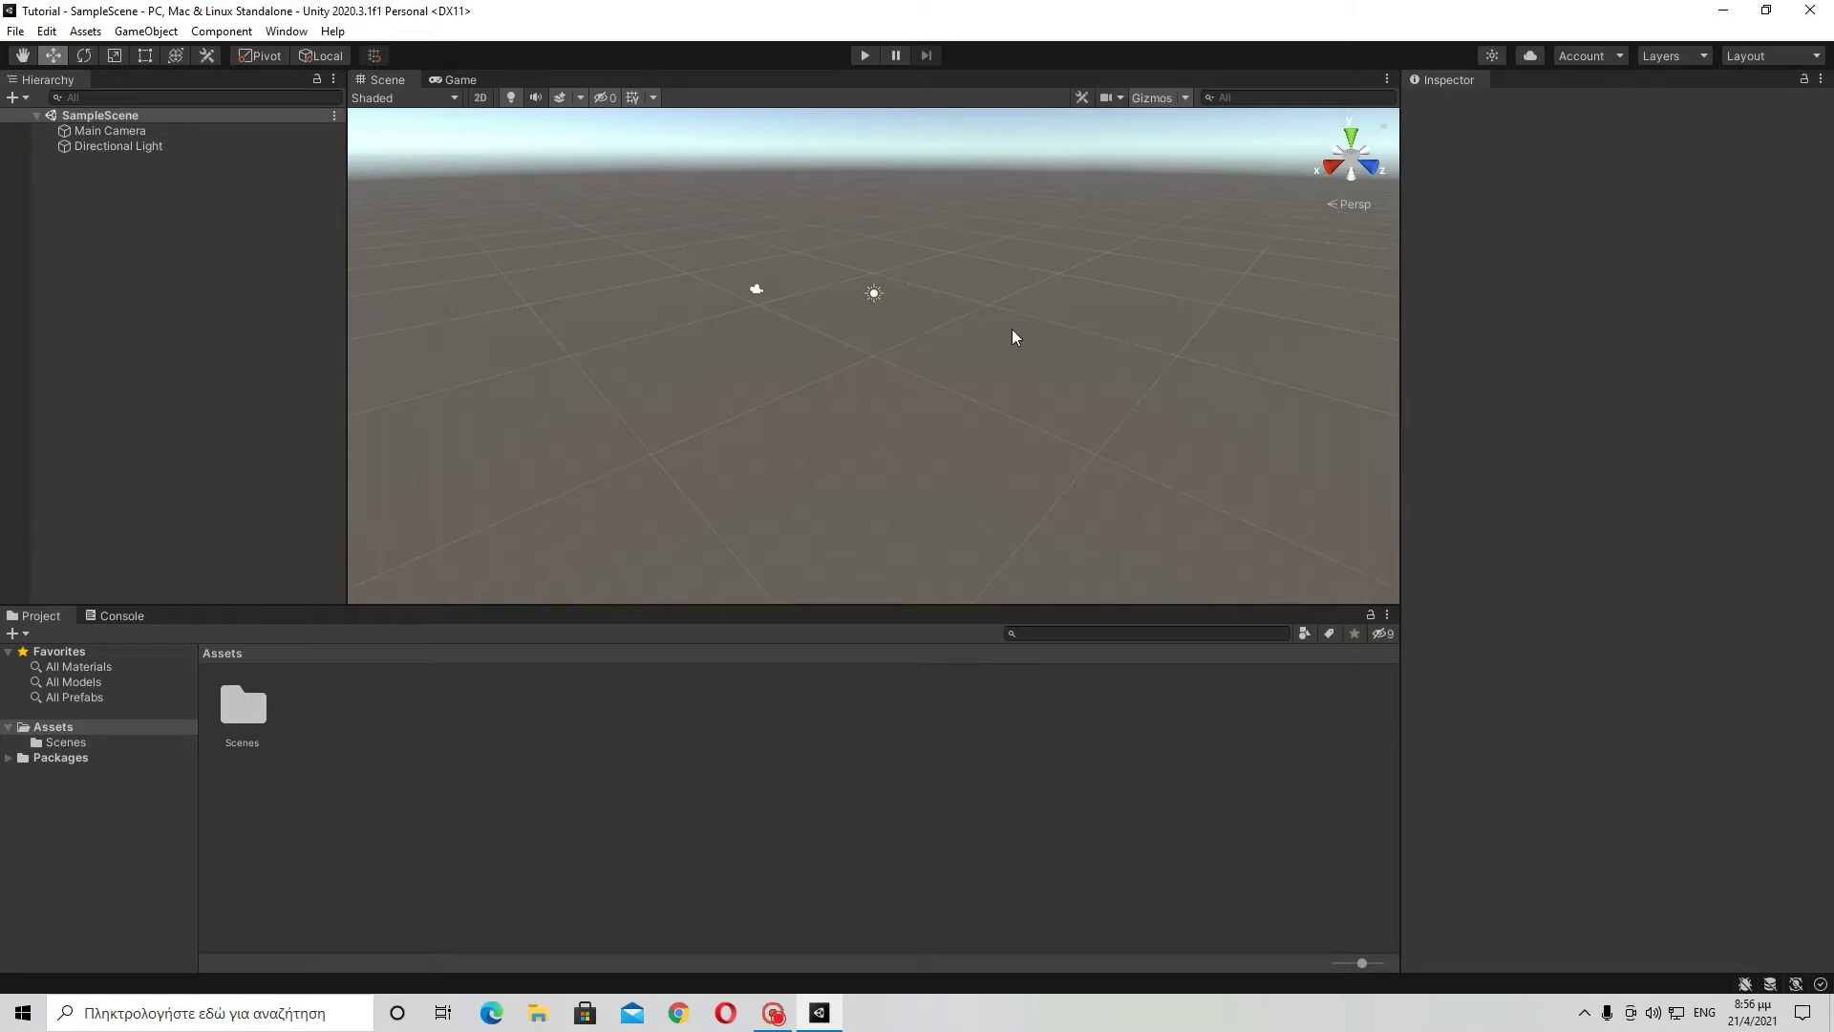
Add a Terrain 3D object to SampleScene.
middle_drag(1012, 329, 1011, 279)
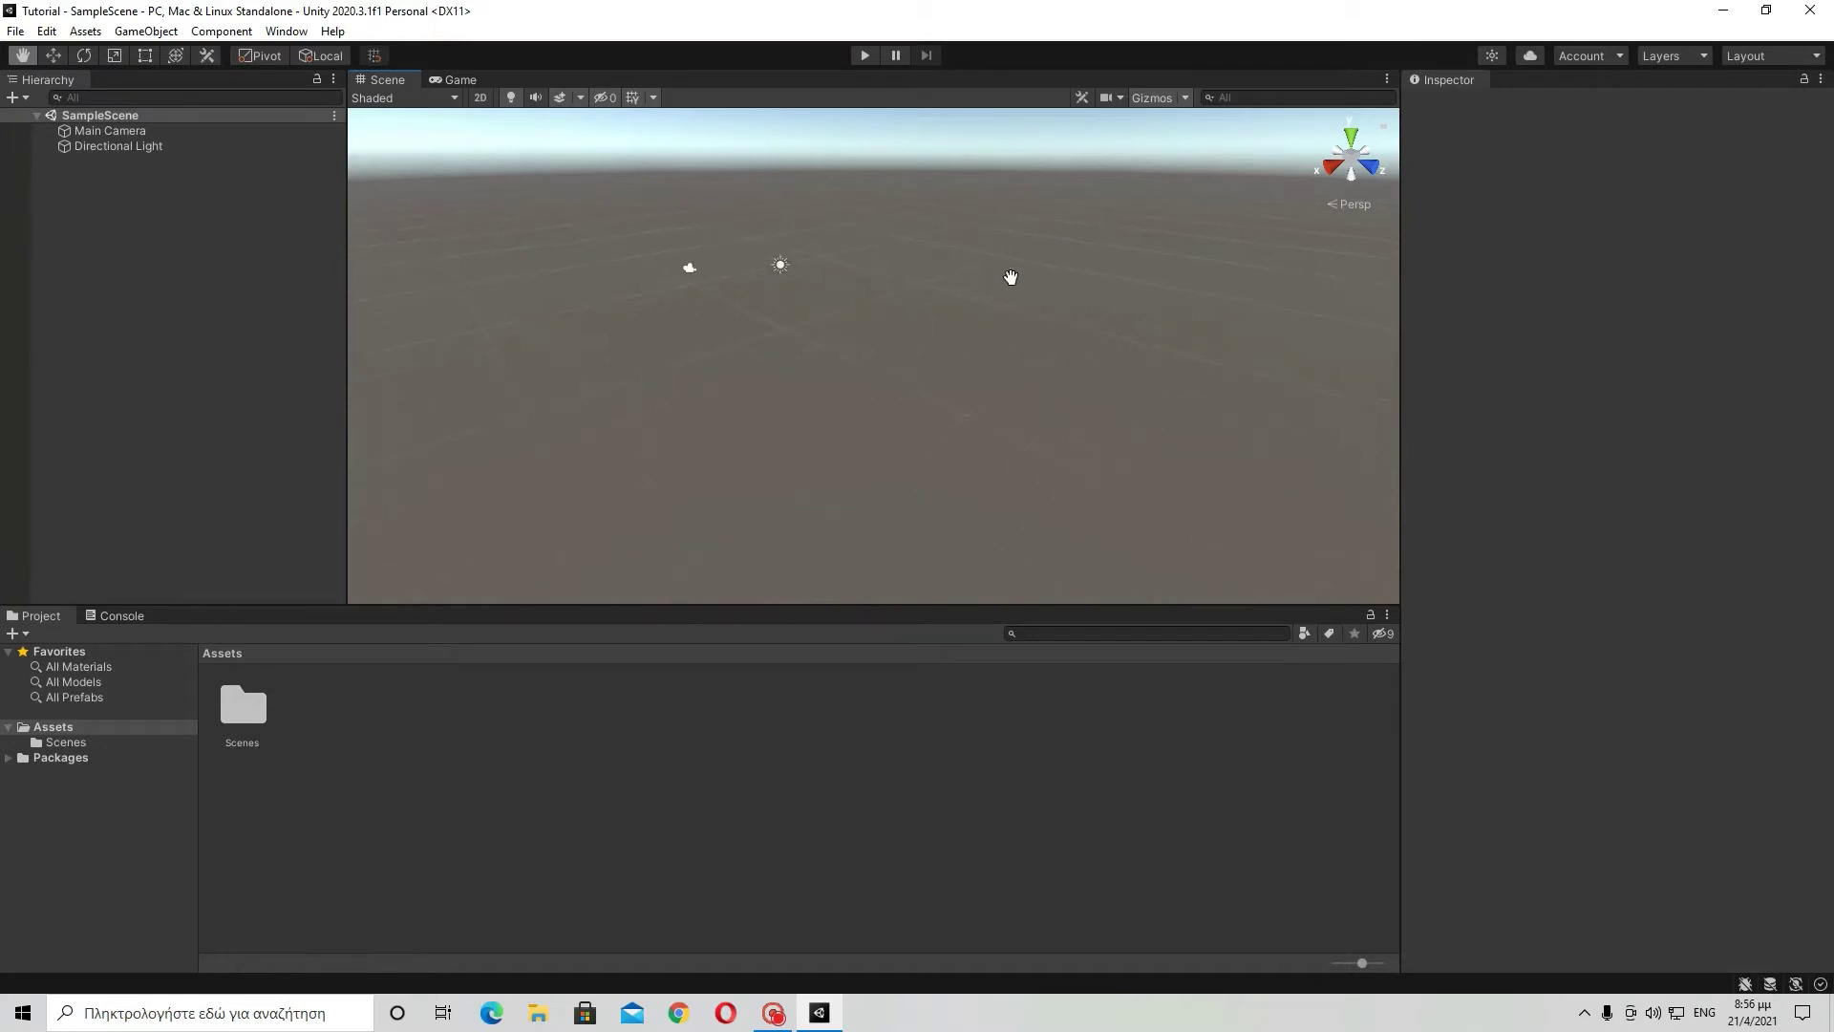
key(w)
alt+drag(1036, 326, 568, 289)
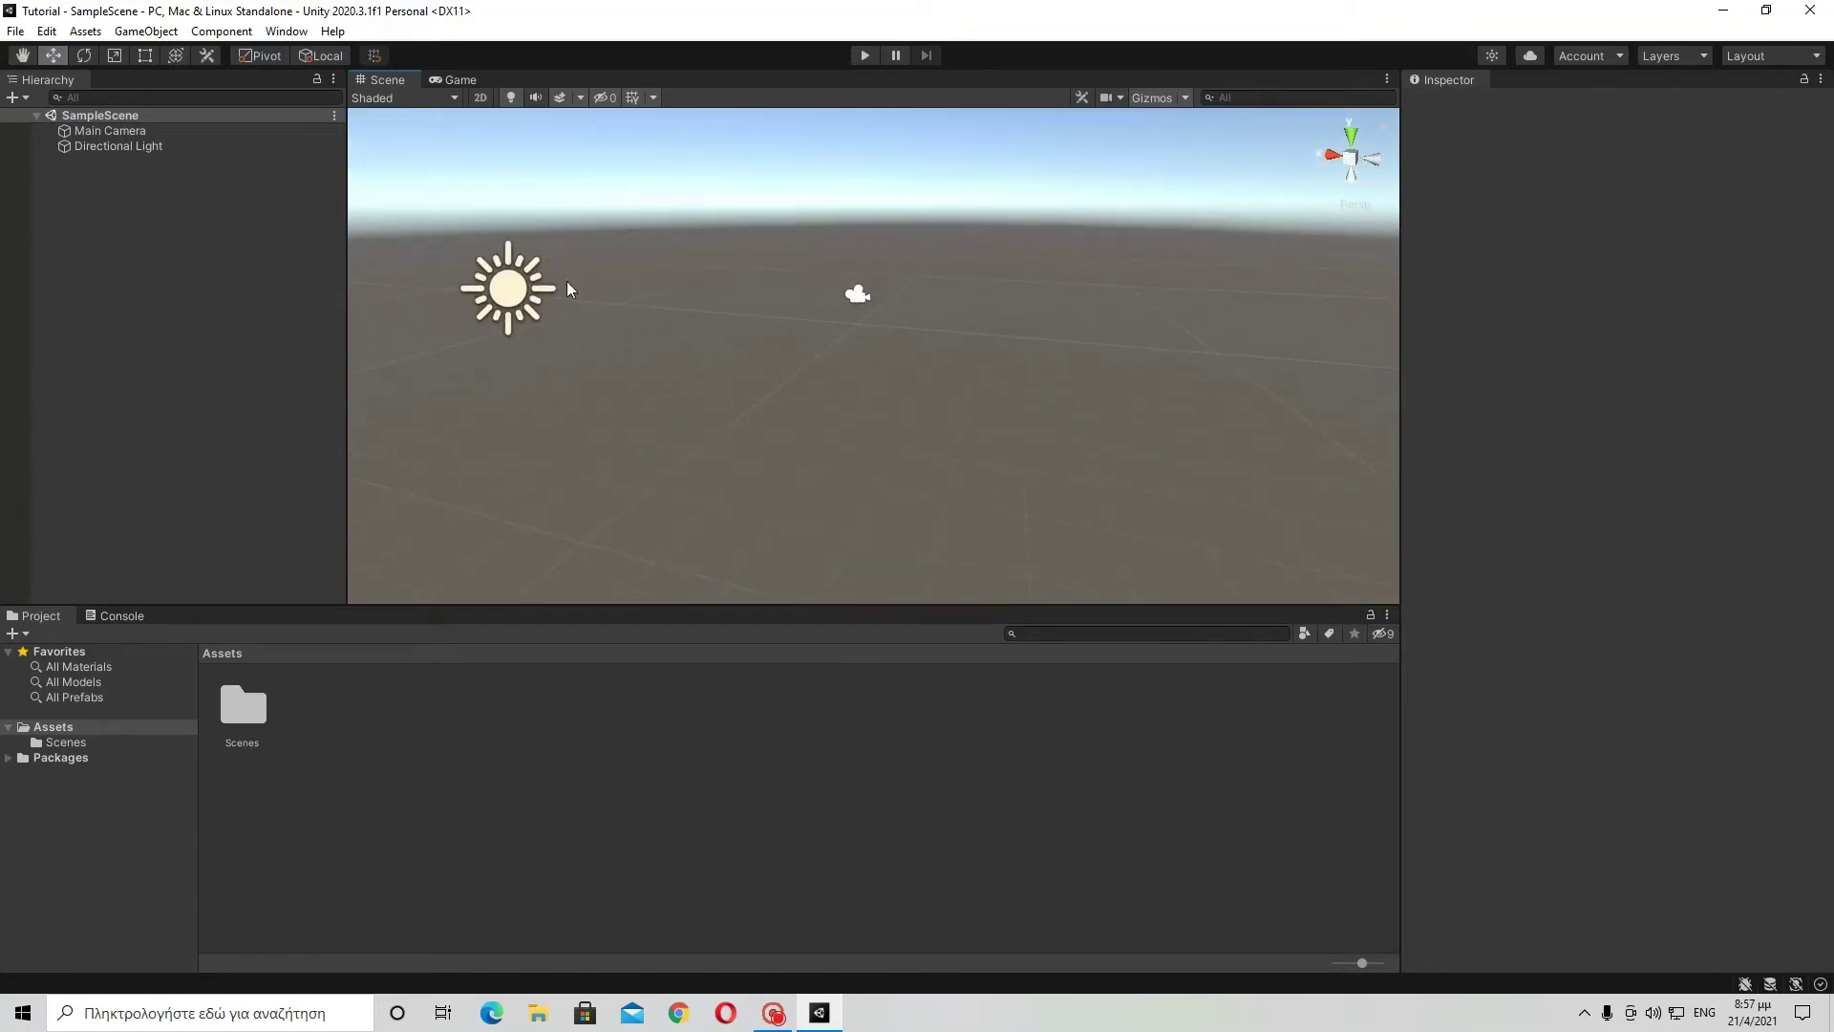
right_click(247, 198)
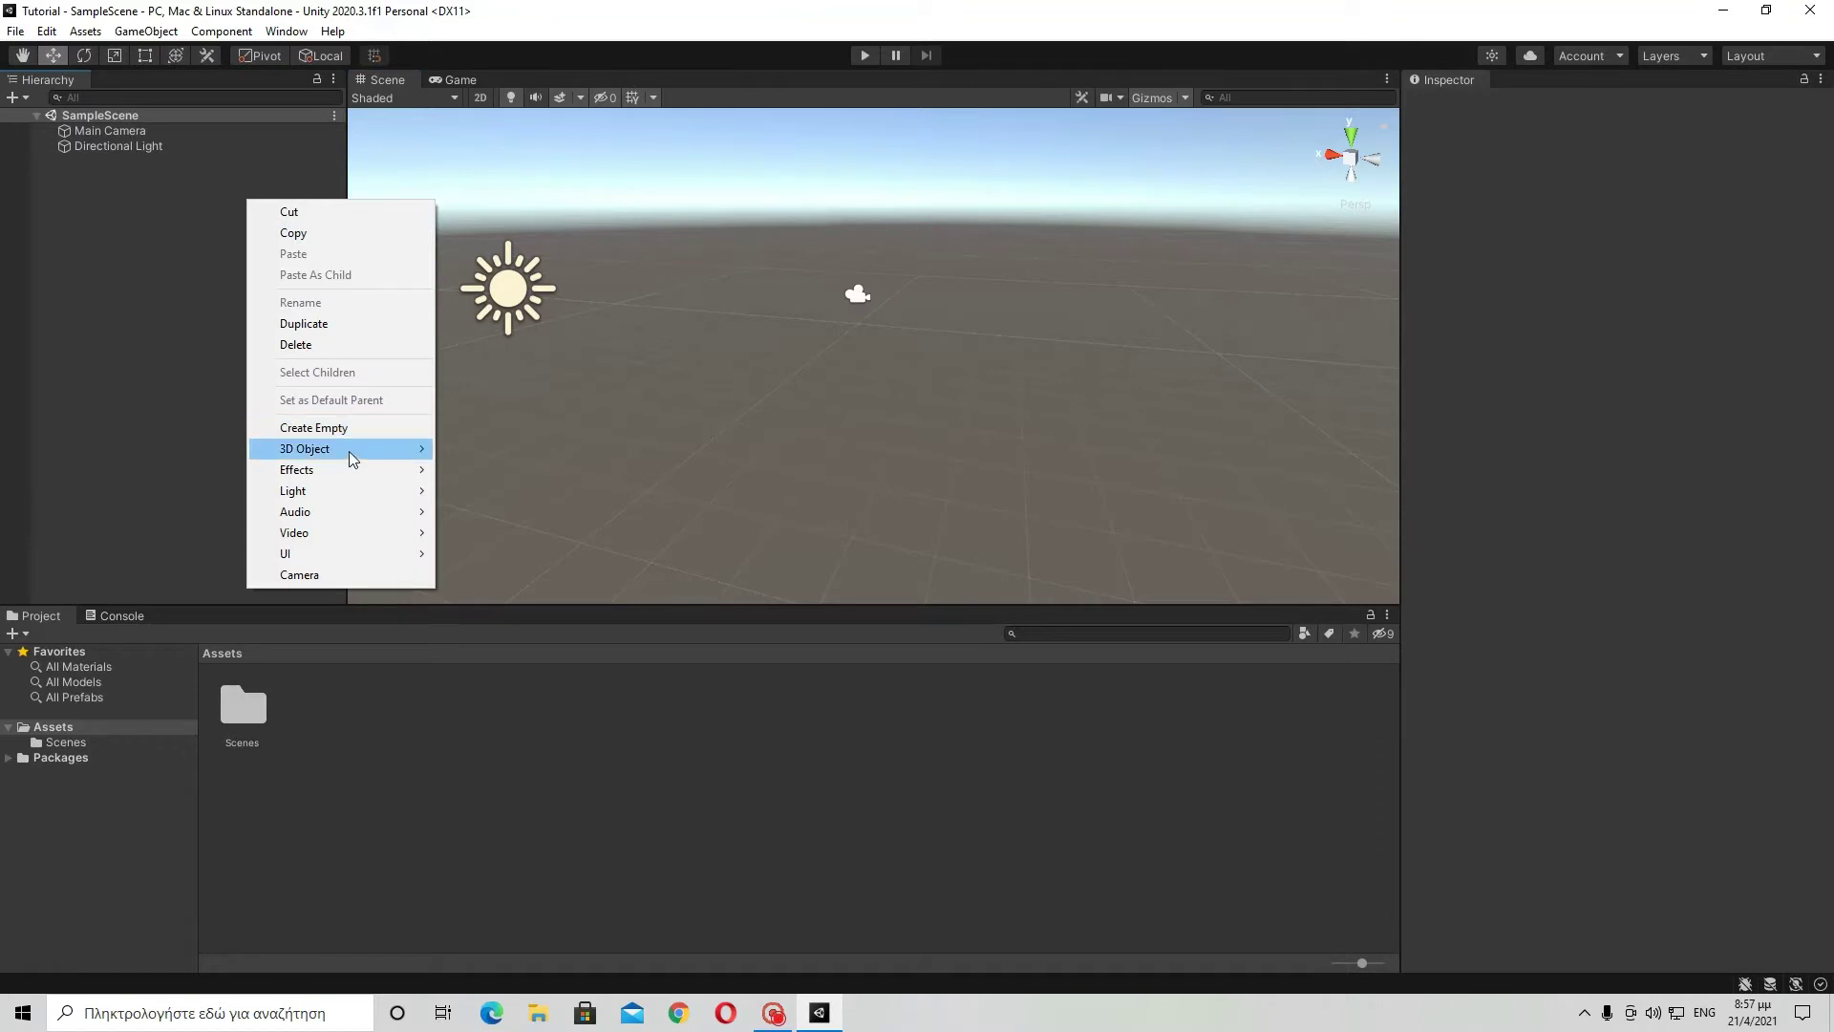
click(221, 225)
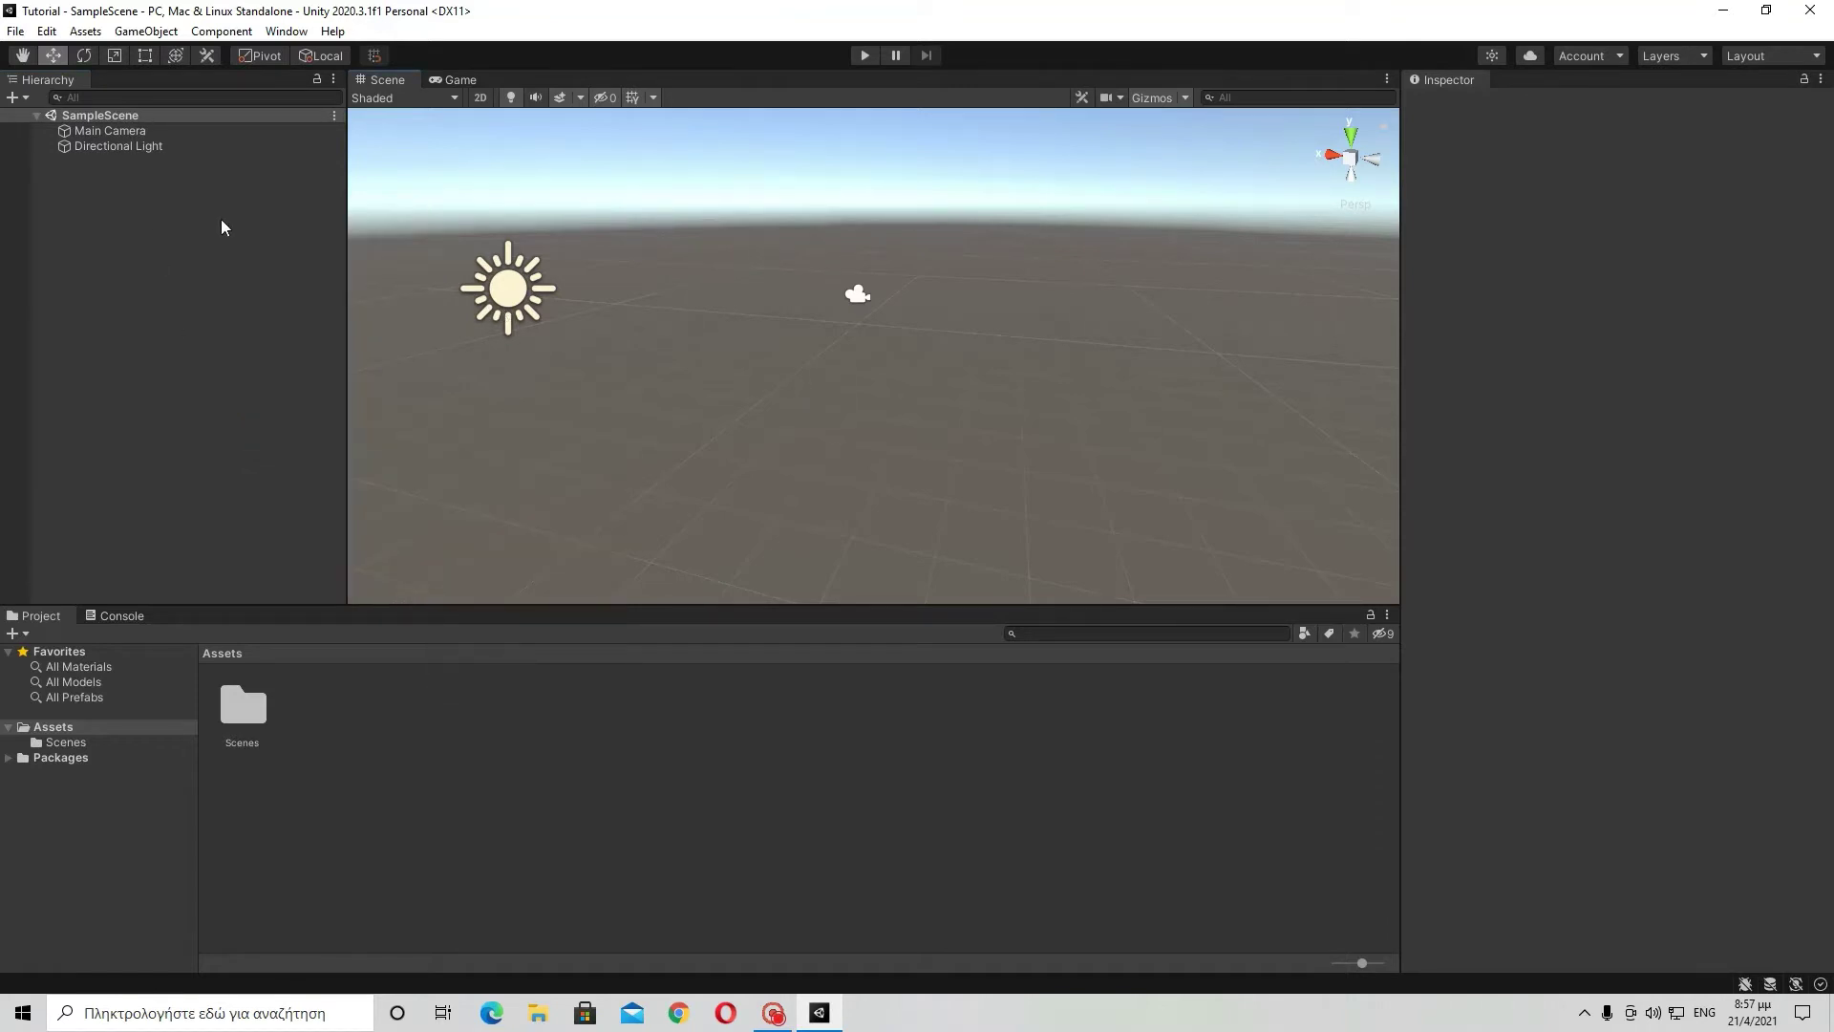
right_click(128, 191)
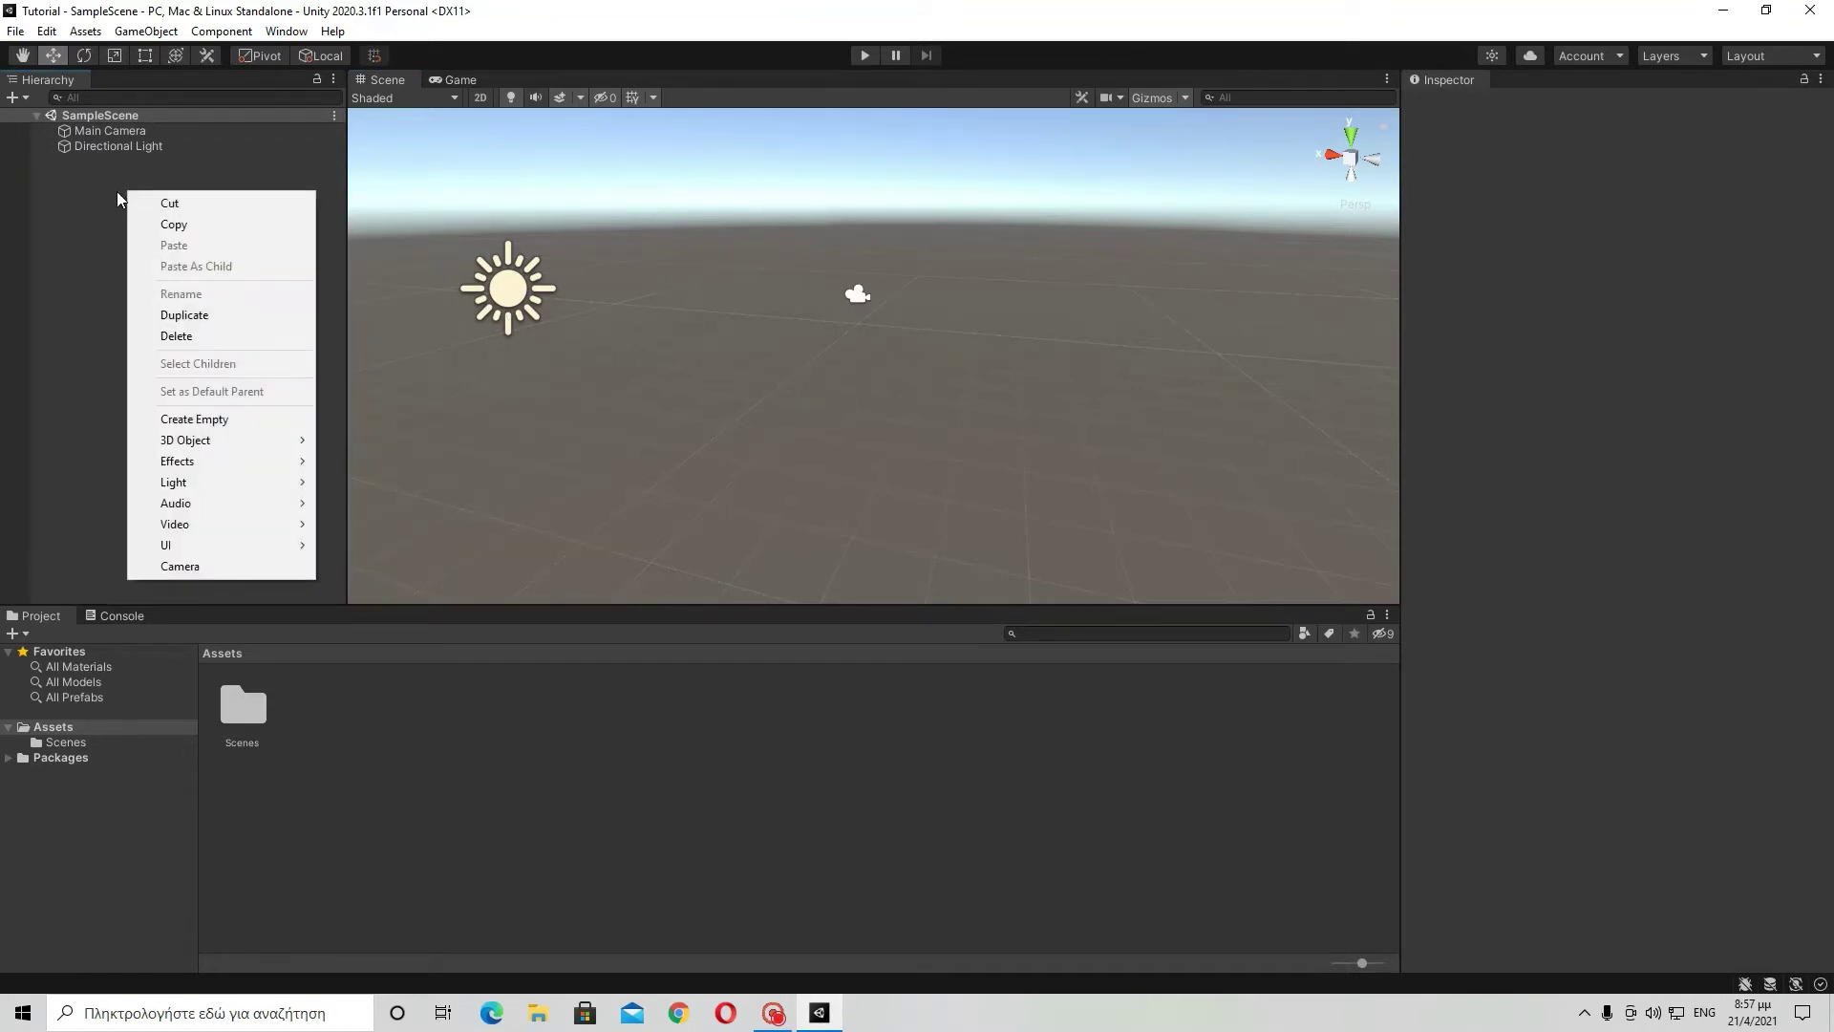
right_click(133, 327)
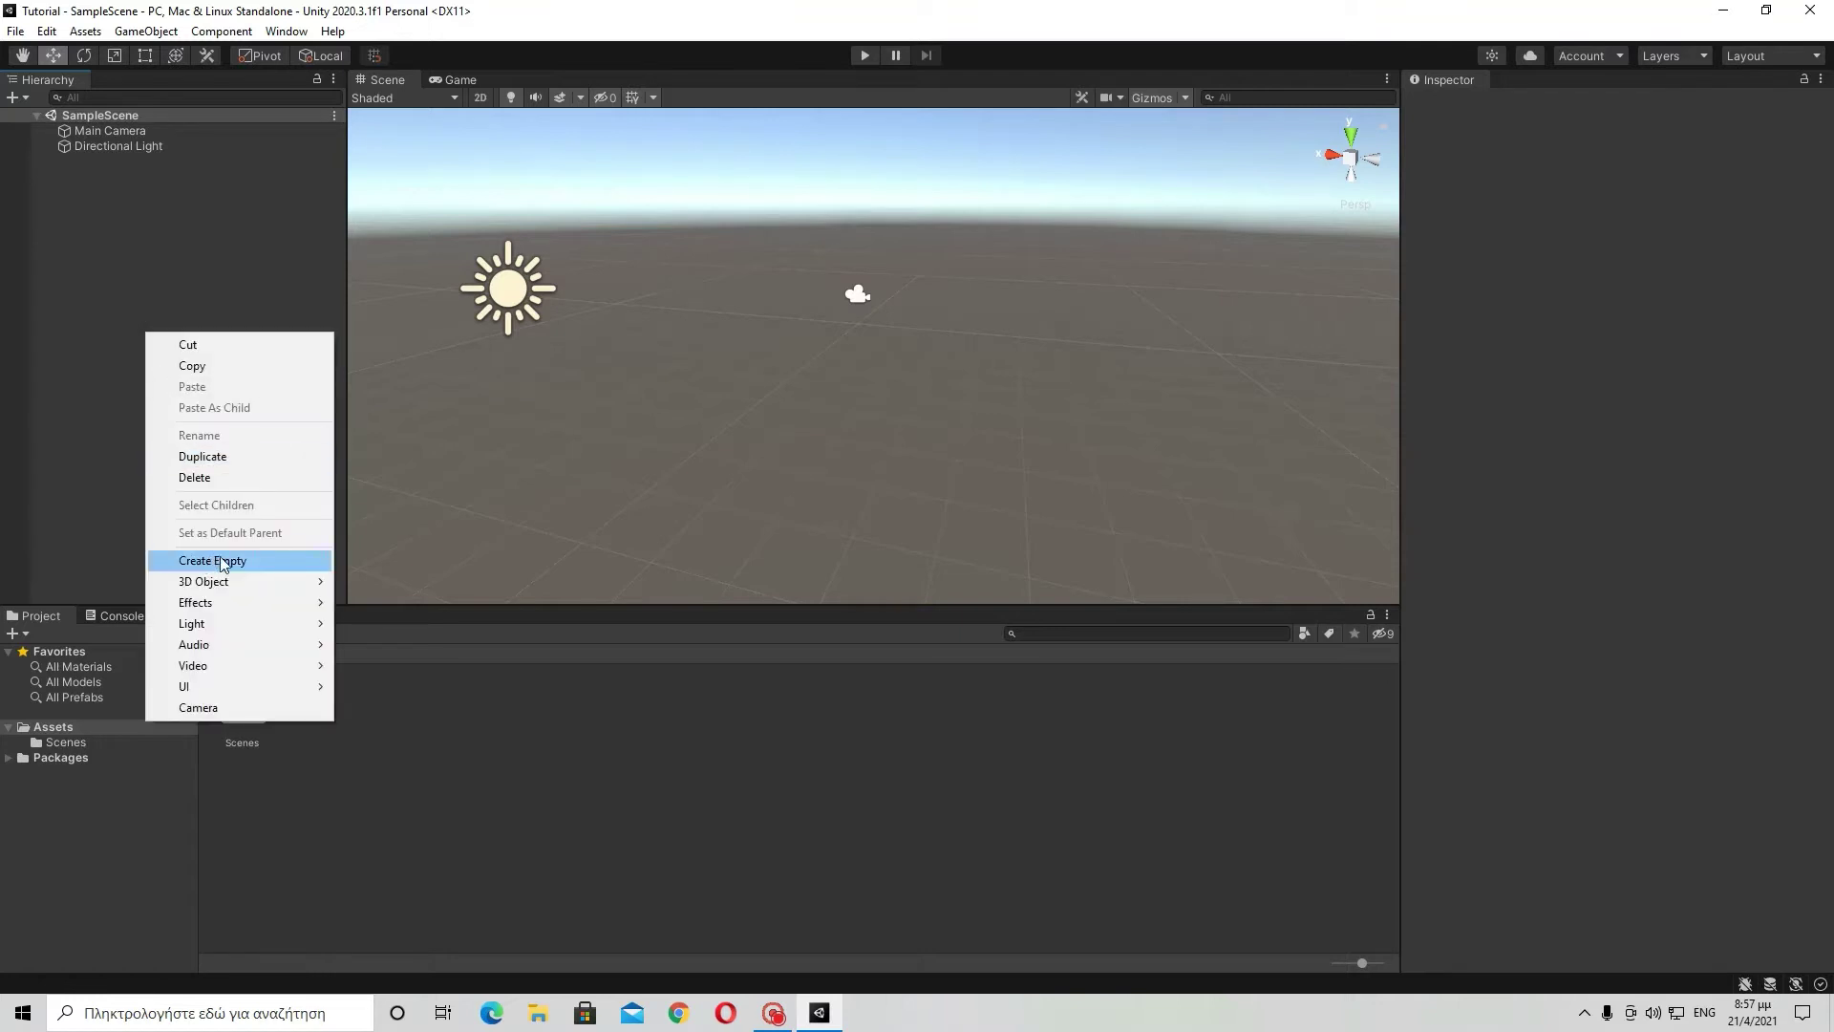
mouse_move(253, 585)
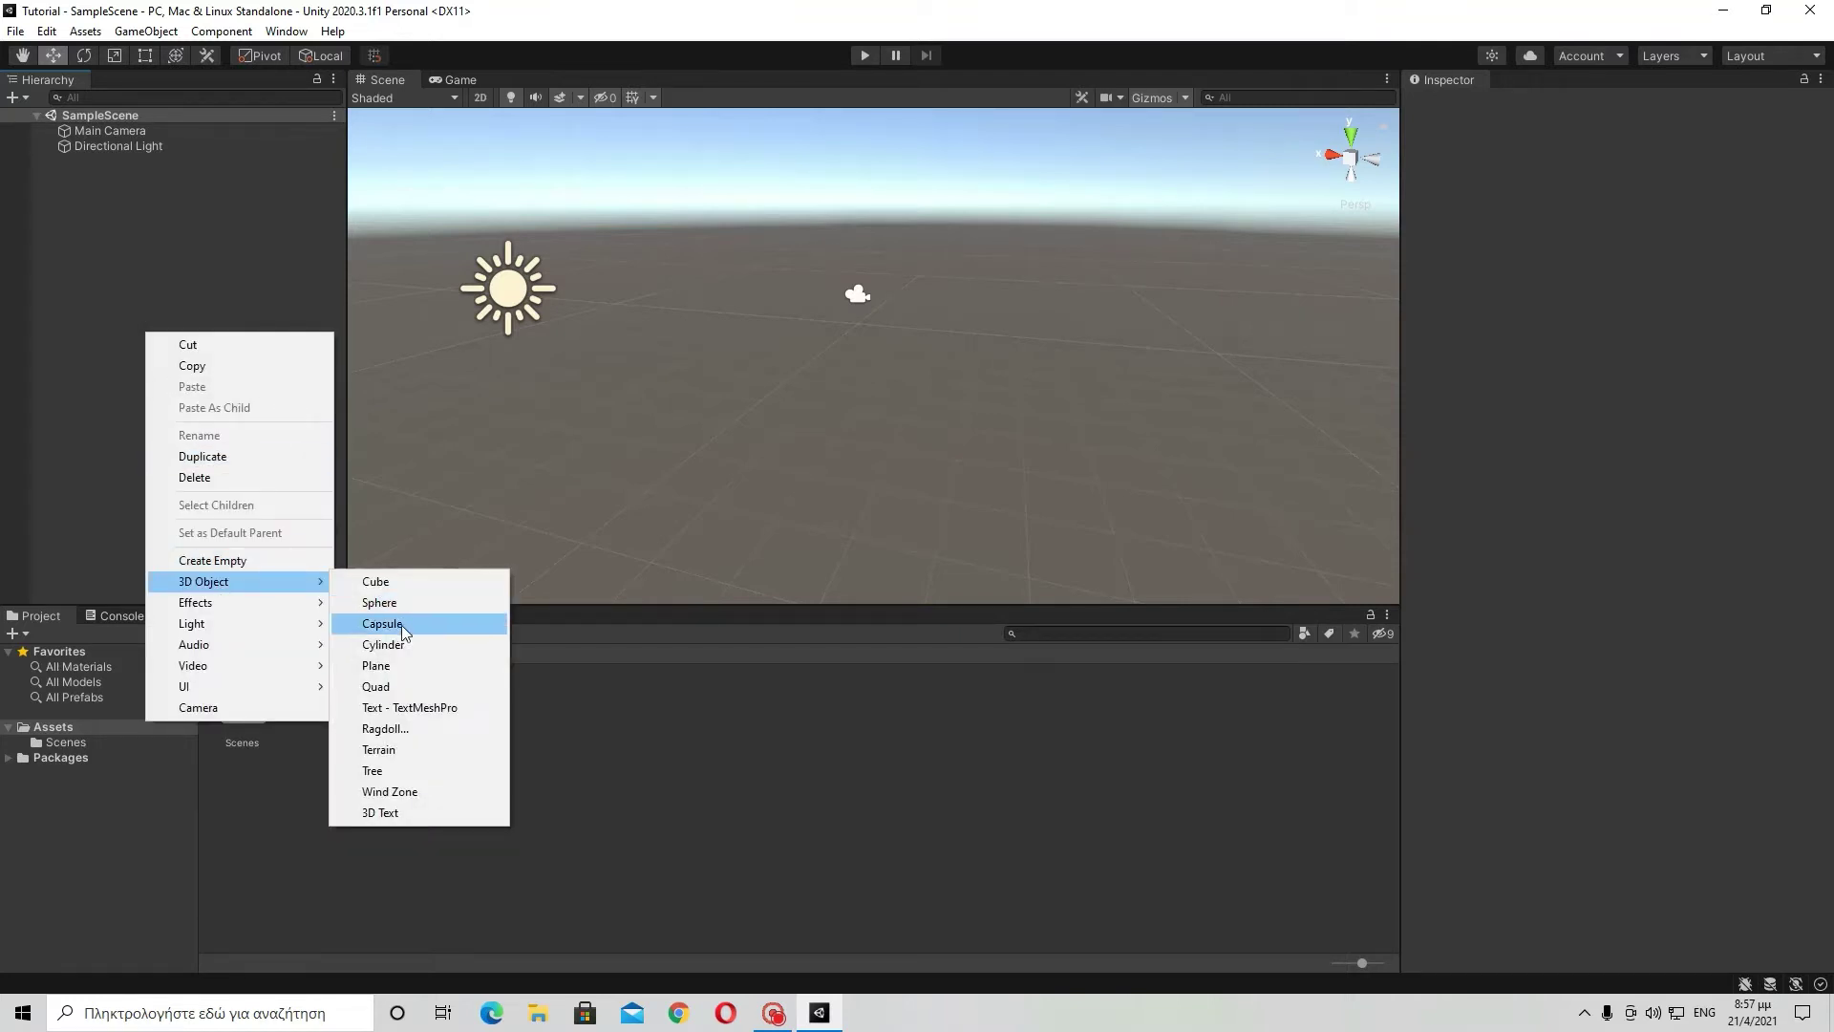
click(421, 749)
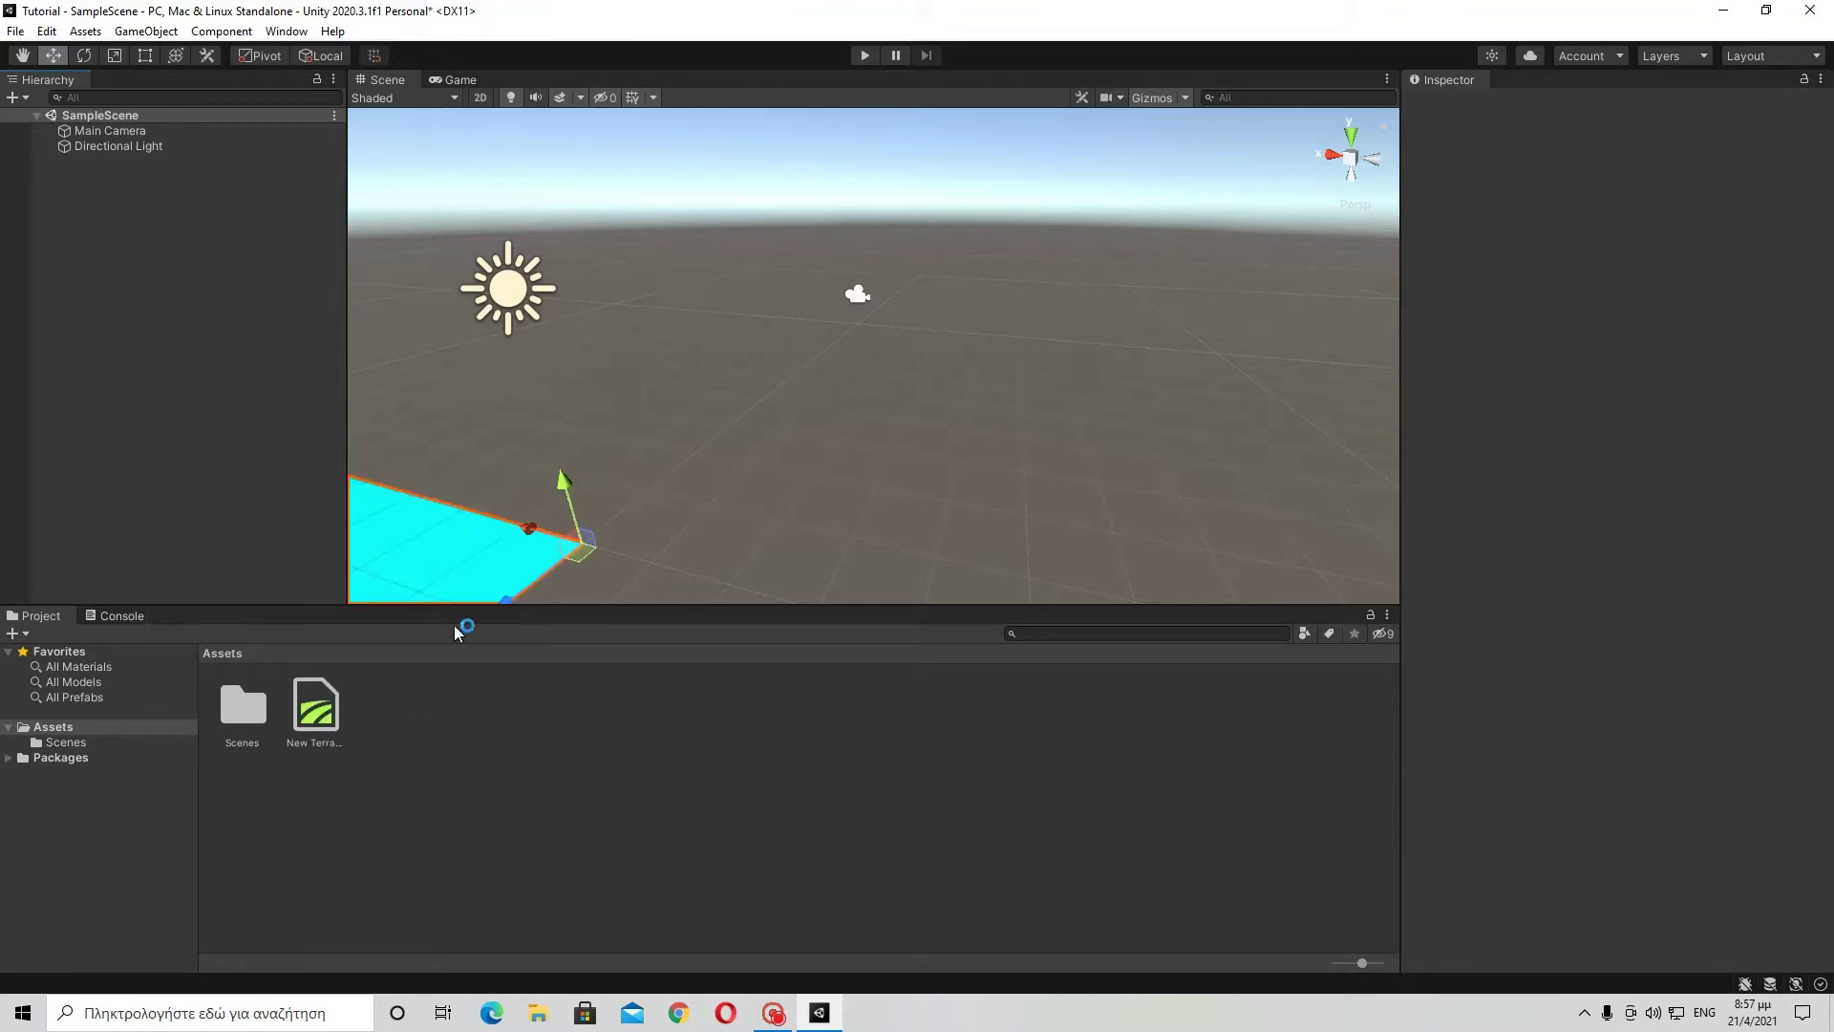
Examine the new terrain from several angles, along with its Create Neighbor Terrains tool.
alt+drag(669, 382, 458, 401)
click(1681, 268)
click(1561, 268)
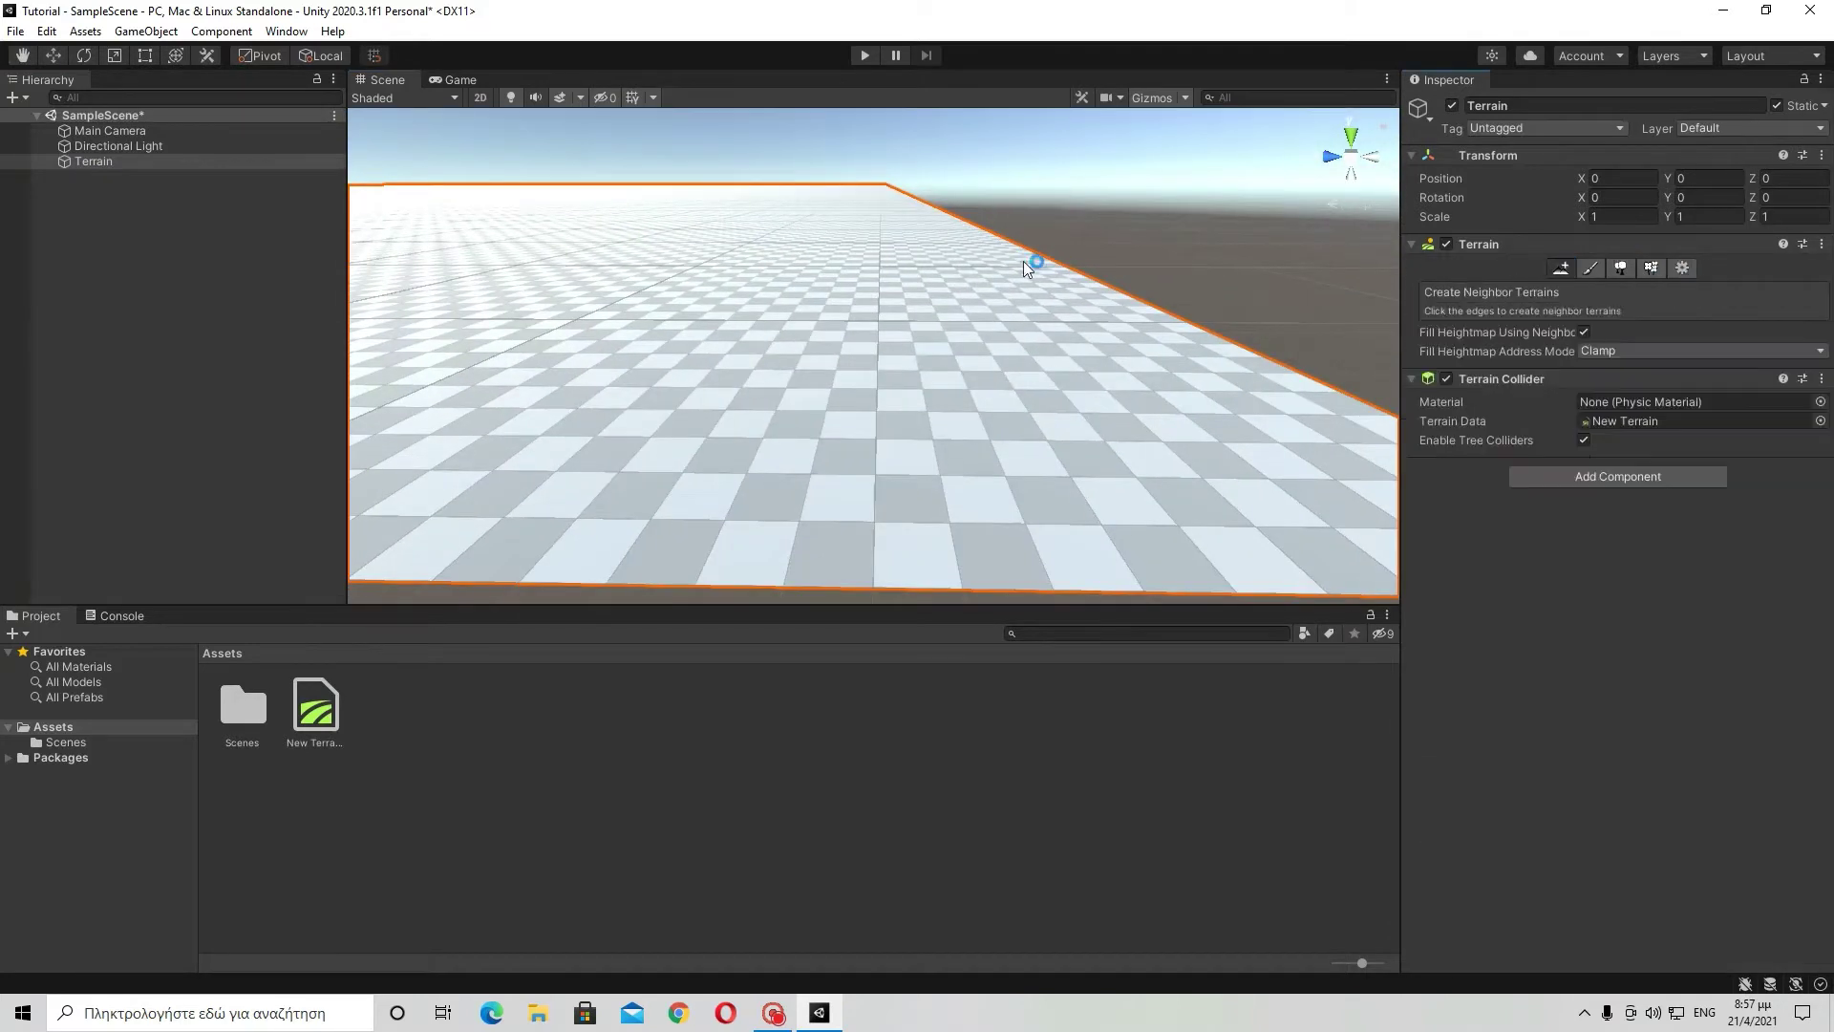
alt+drag(1023, 261, 878, 406)
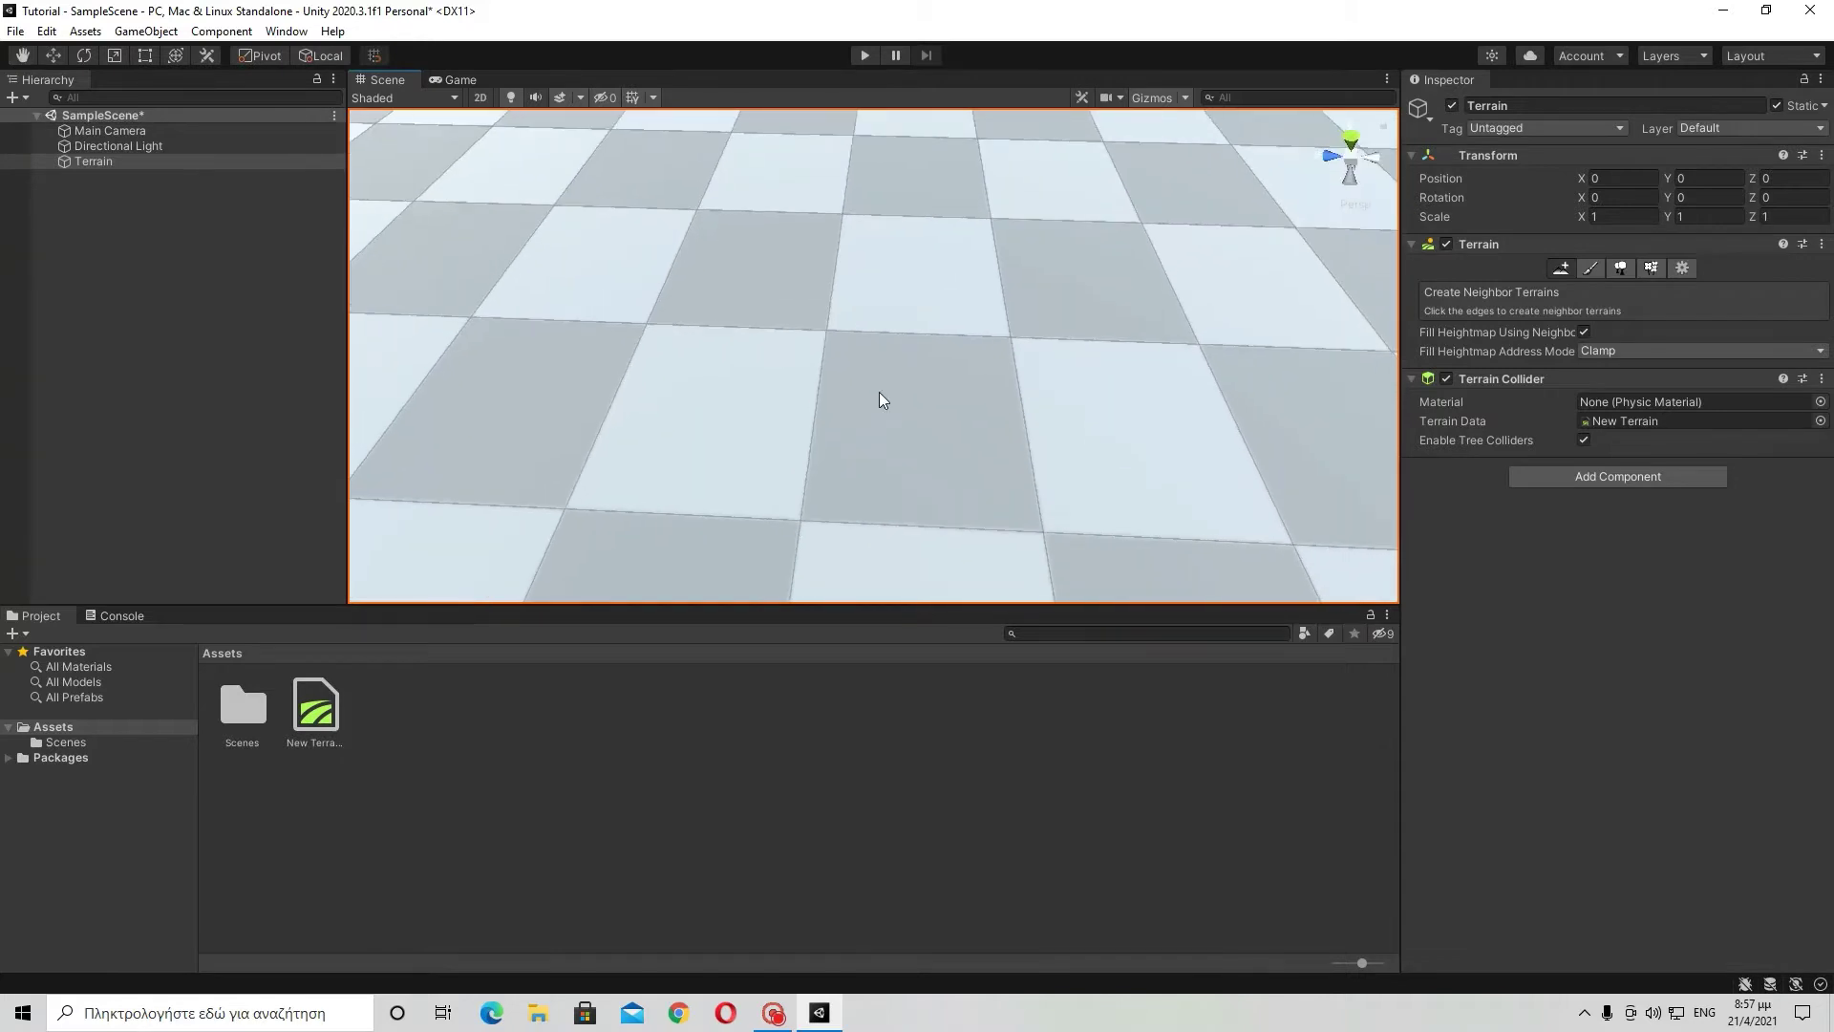
click(944, 431)
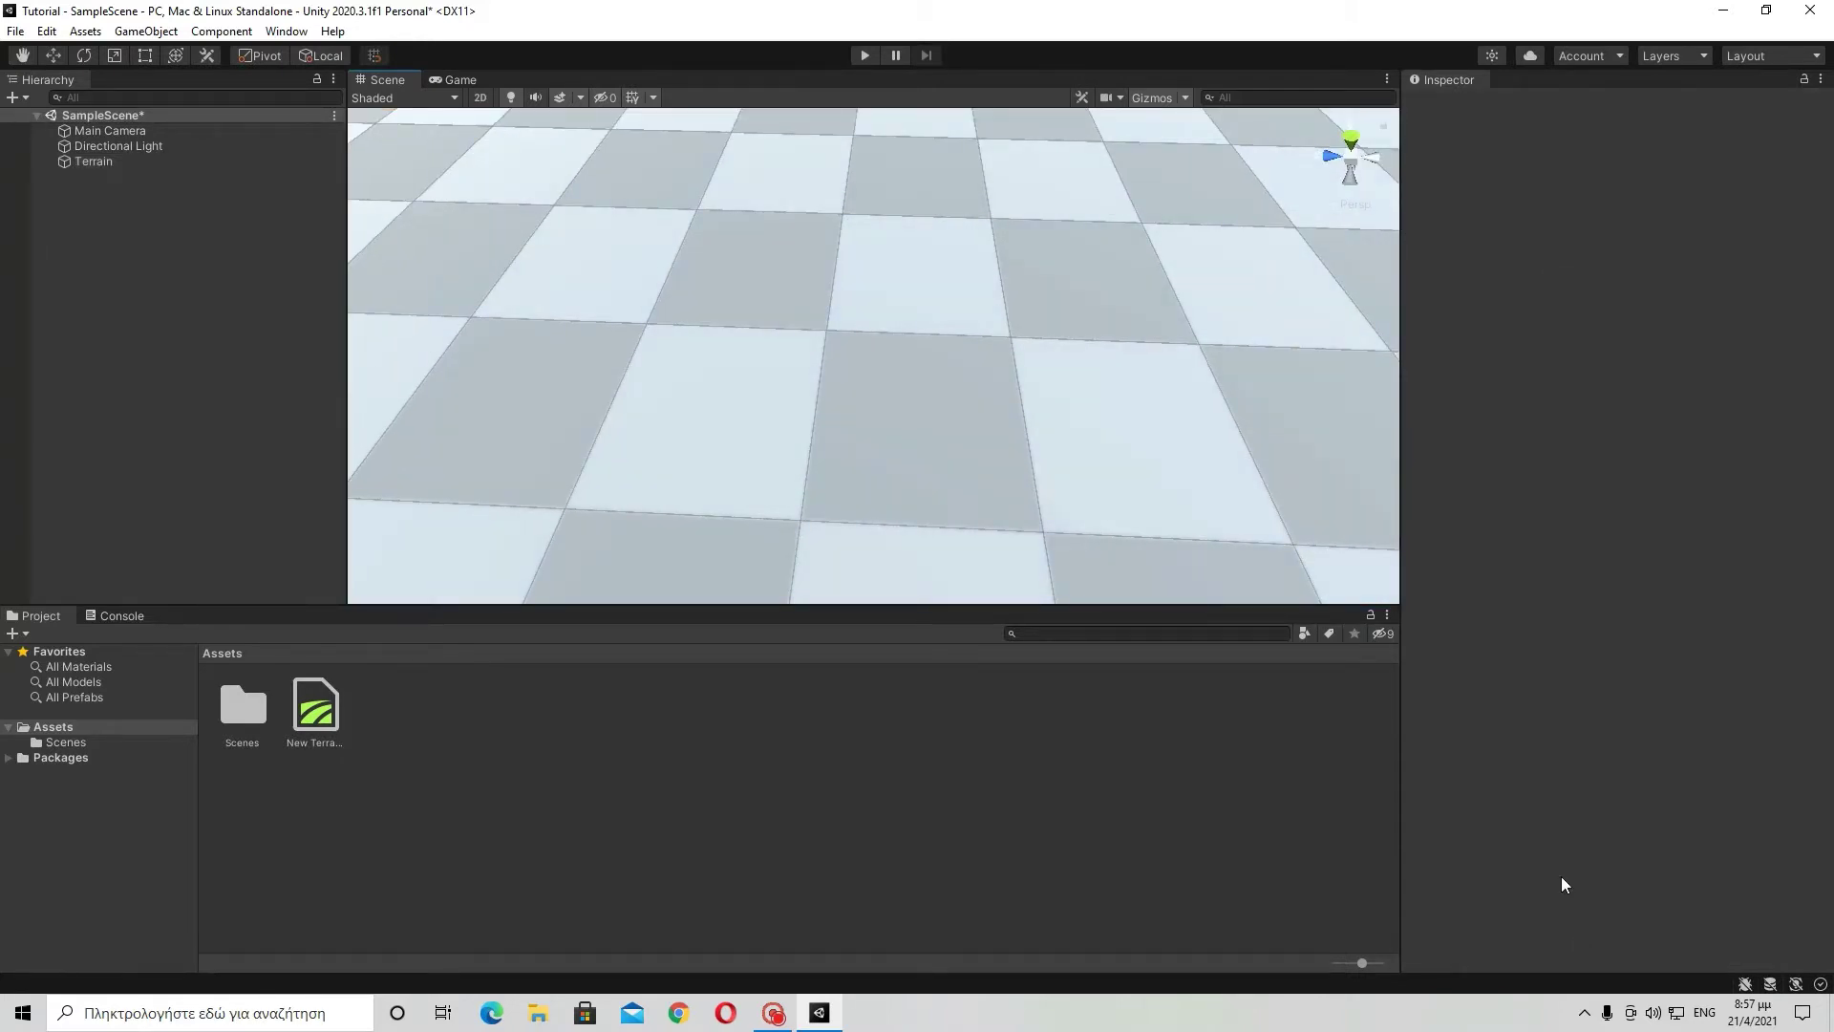
right_drag(998, 250, 997, 347)
key(w)
Set the terrain's width and length to 100 in its mesh resolution settings.
click(994, 357)
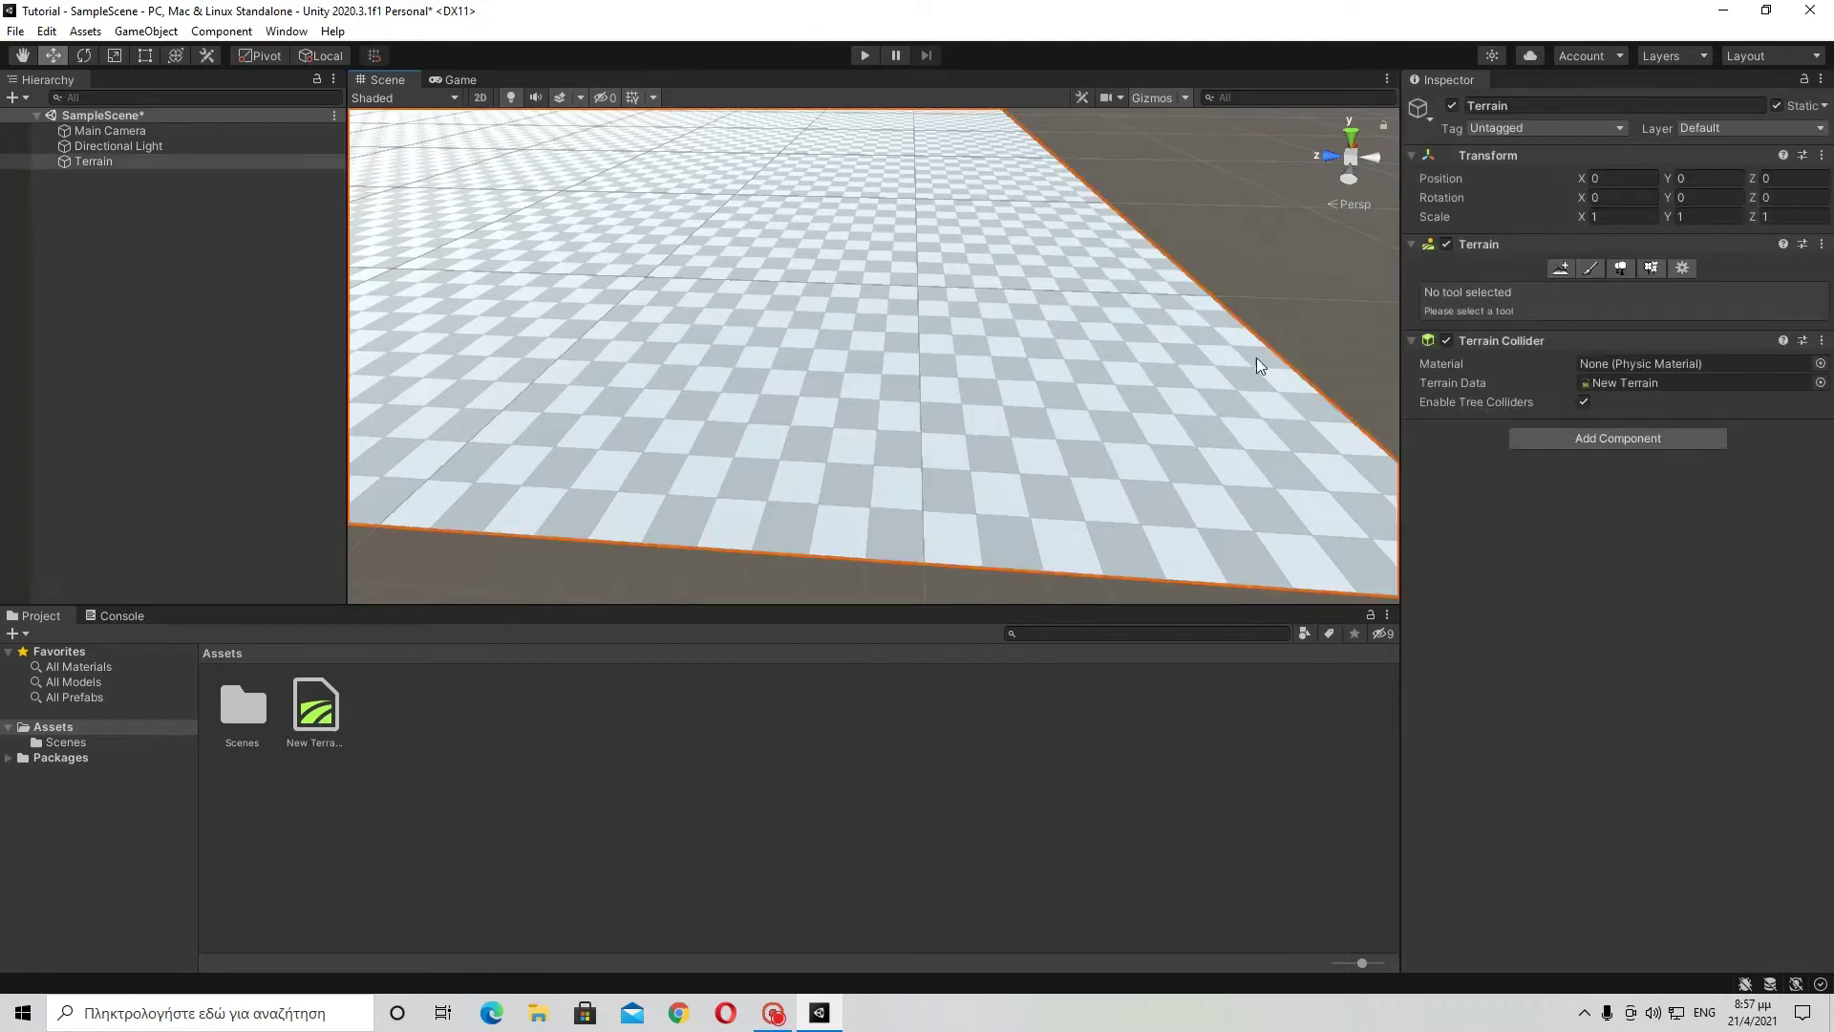
click(1683, 269)
scroll(1710, 505, down, 10)
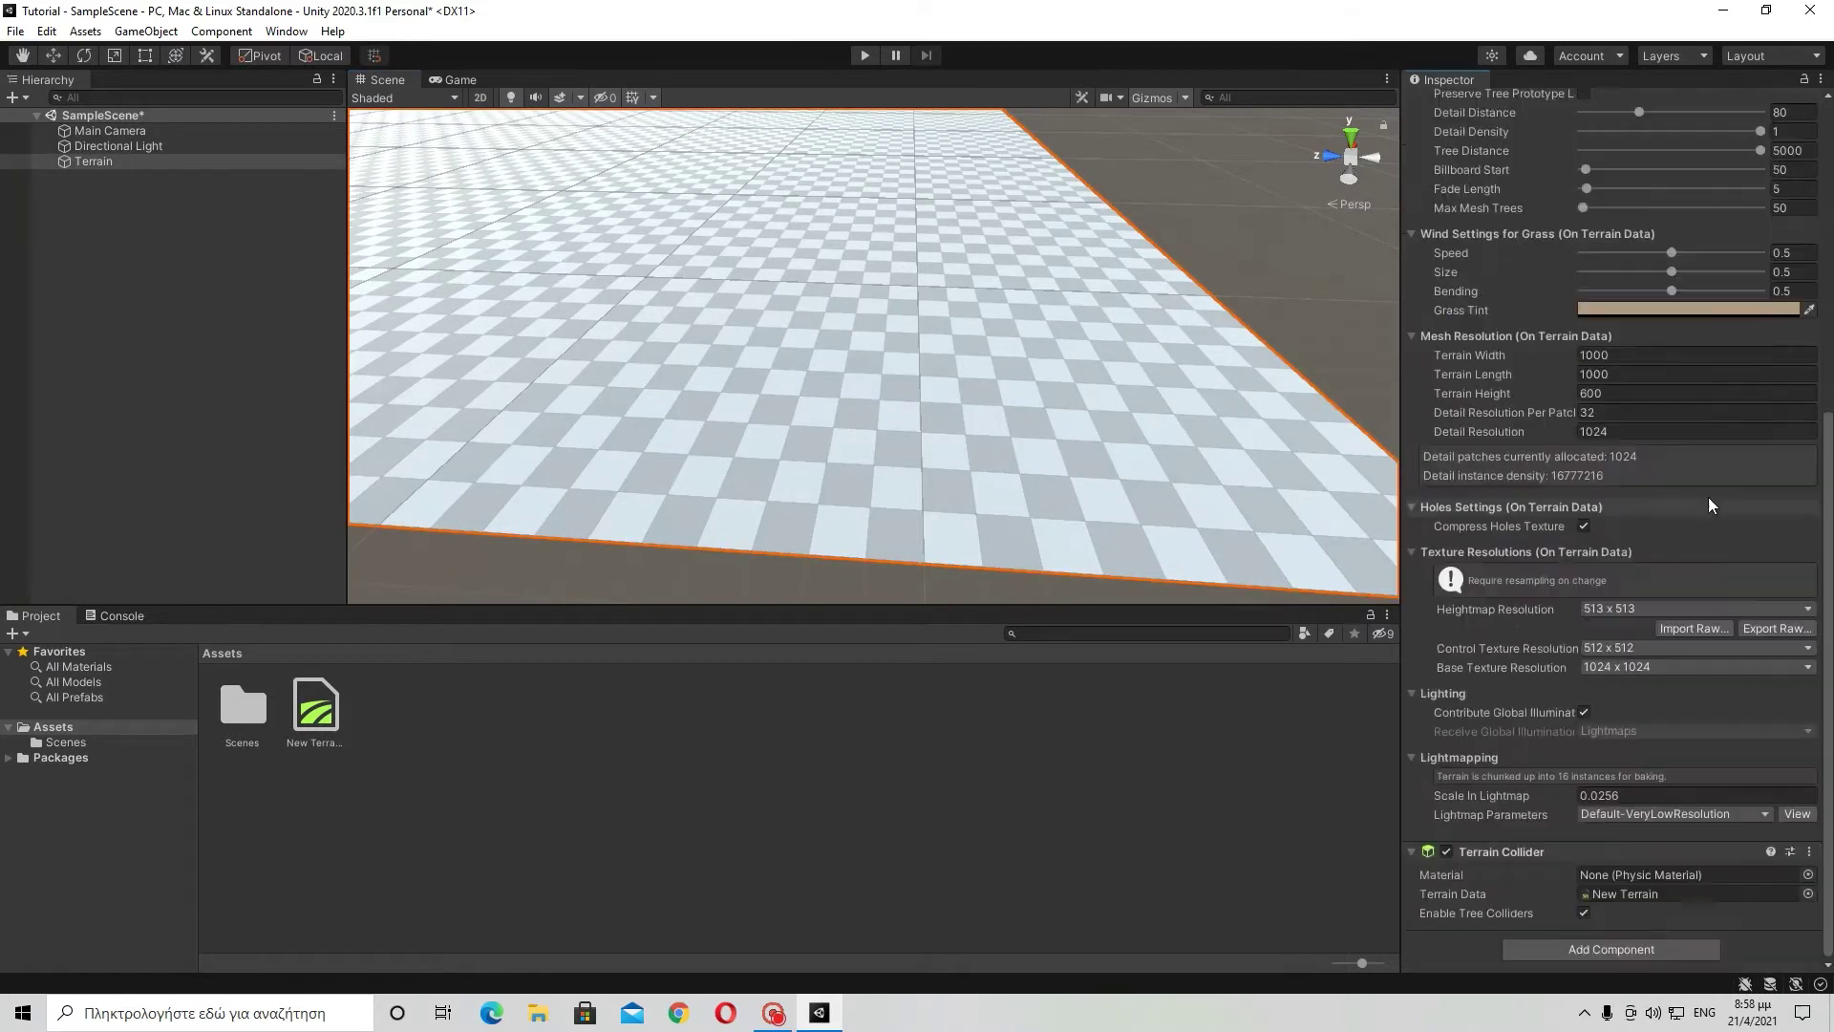
scroll(1665, 495, up, 3)
click(1642, 527)
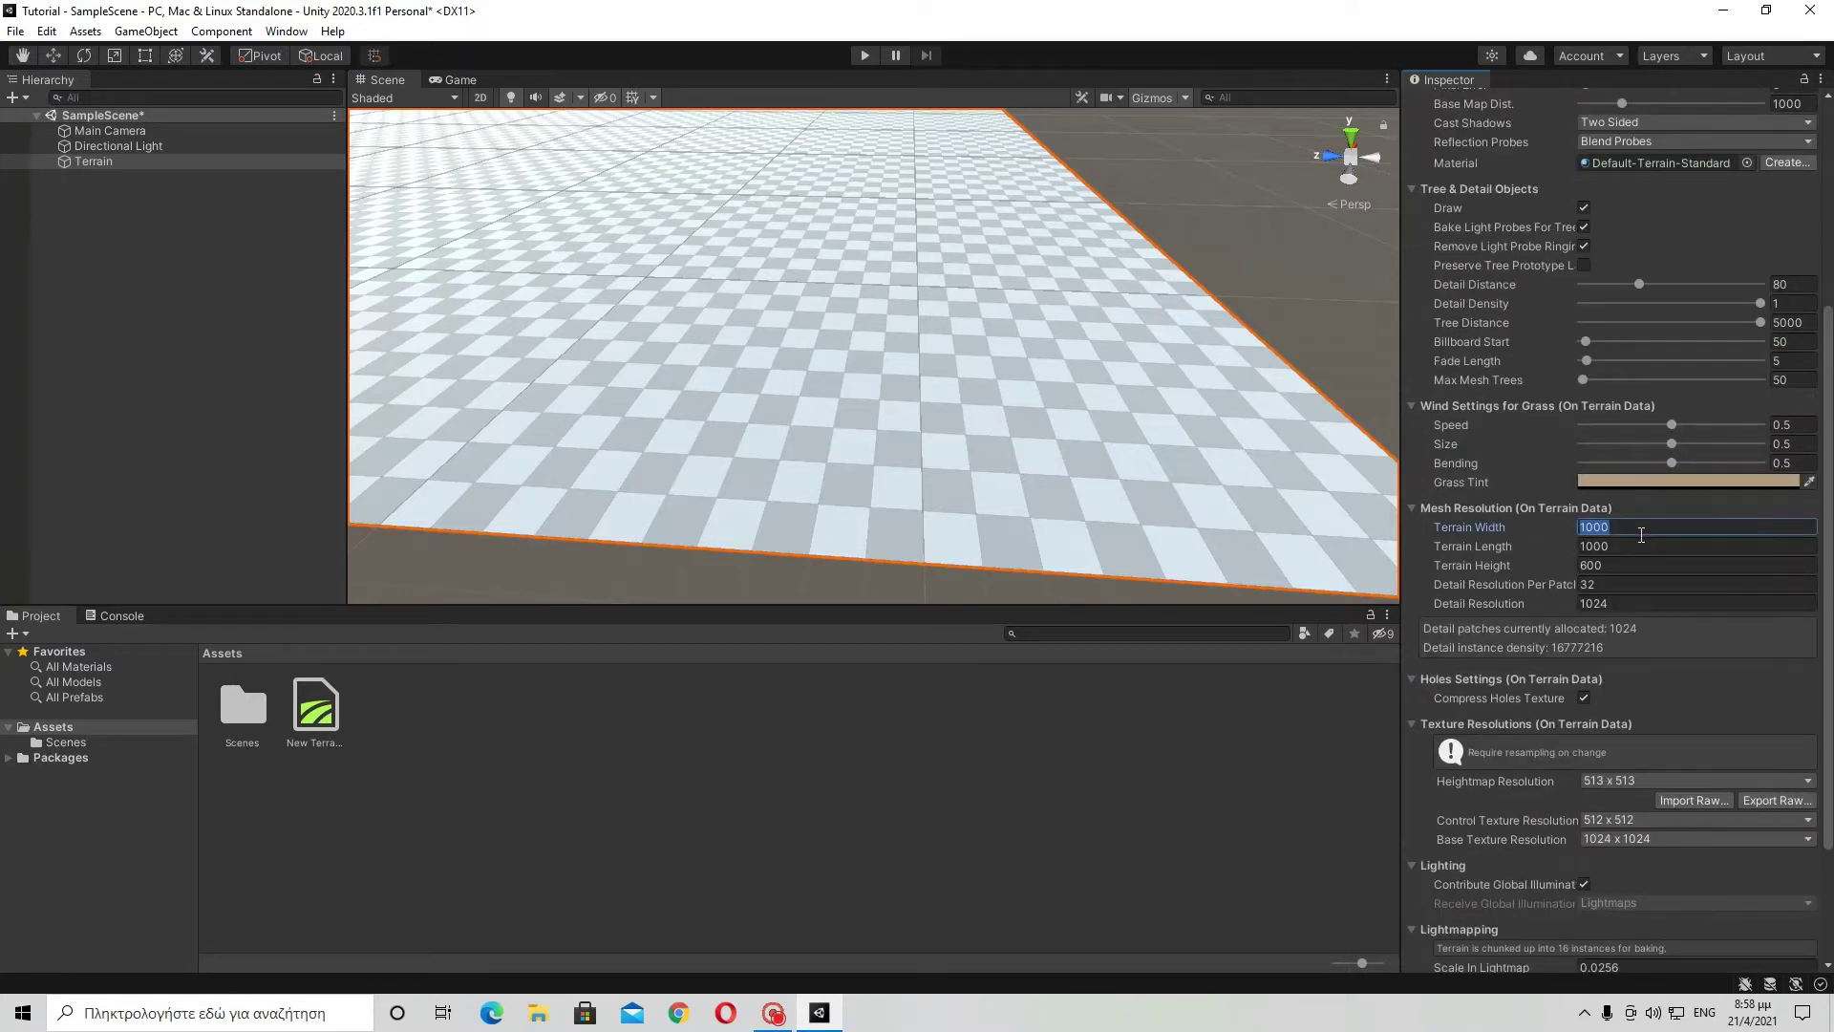
text(1)
click(1713, 546)
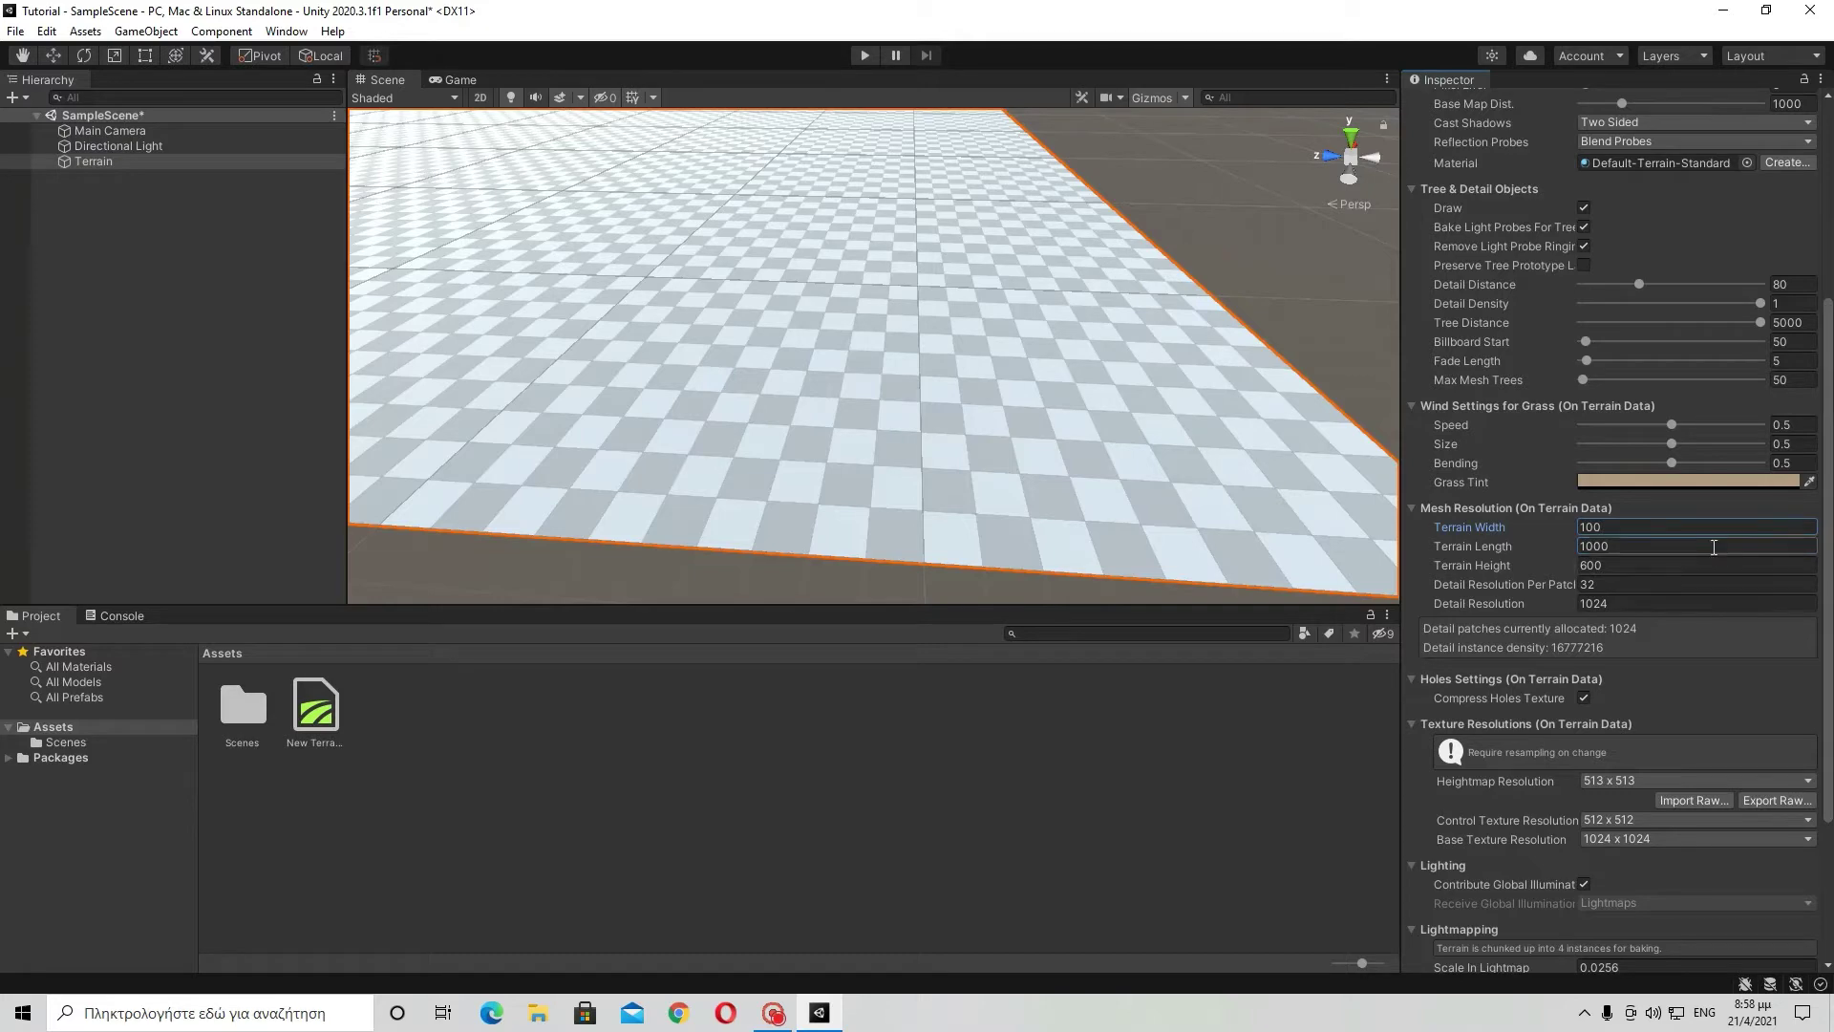
text(1)
key(Return)
right_drag(1149, 328, 1599, 500)
key(s)
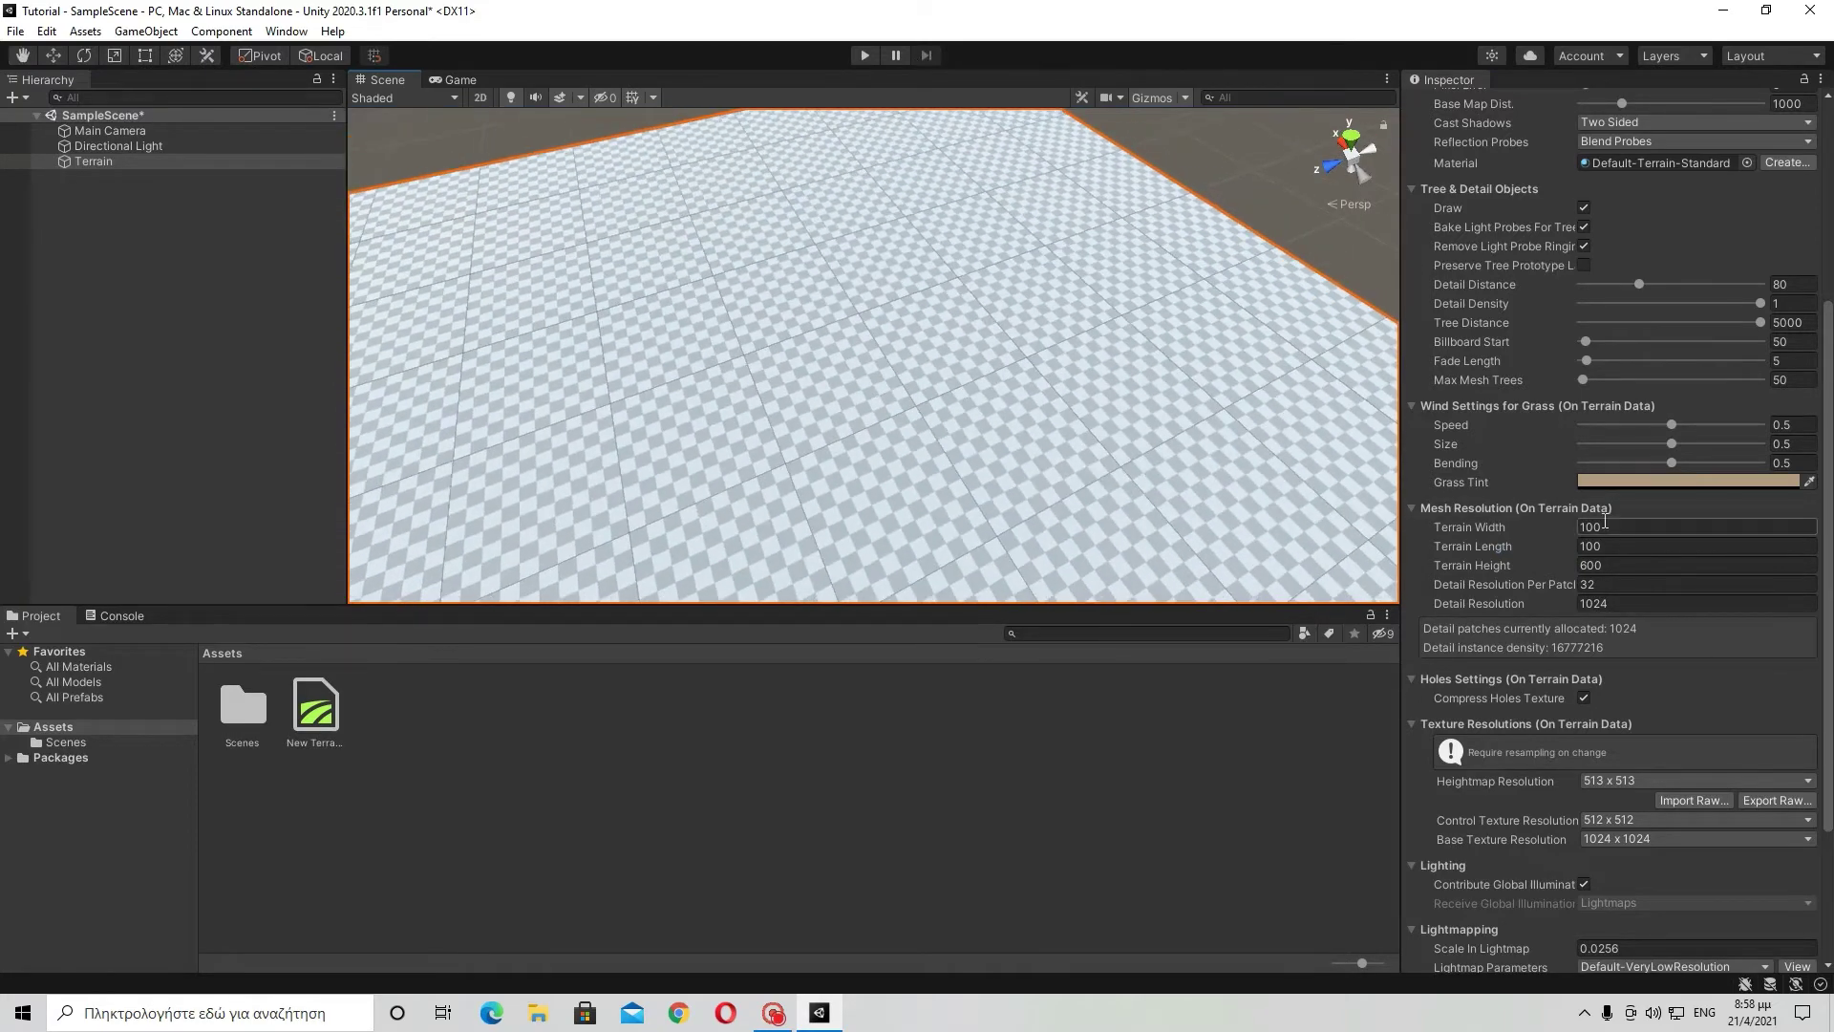
key(Tab)
click(1098, 321)
right_drag(1151, 218, 965, 229)
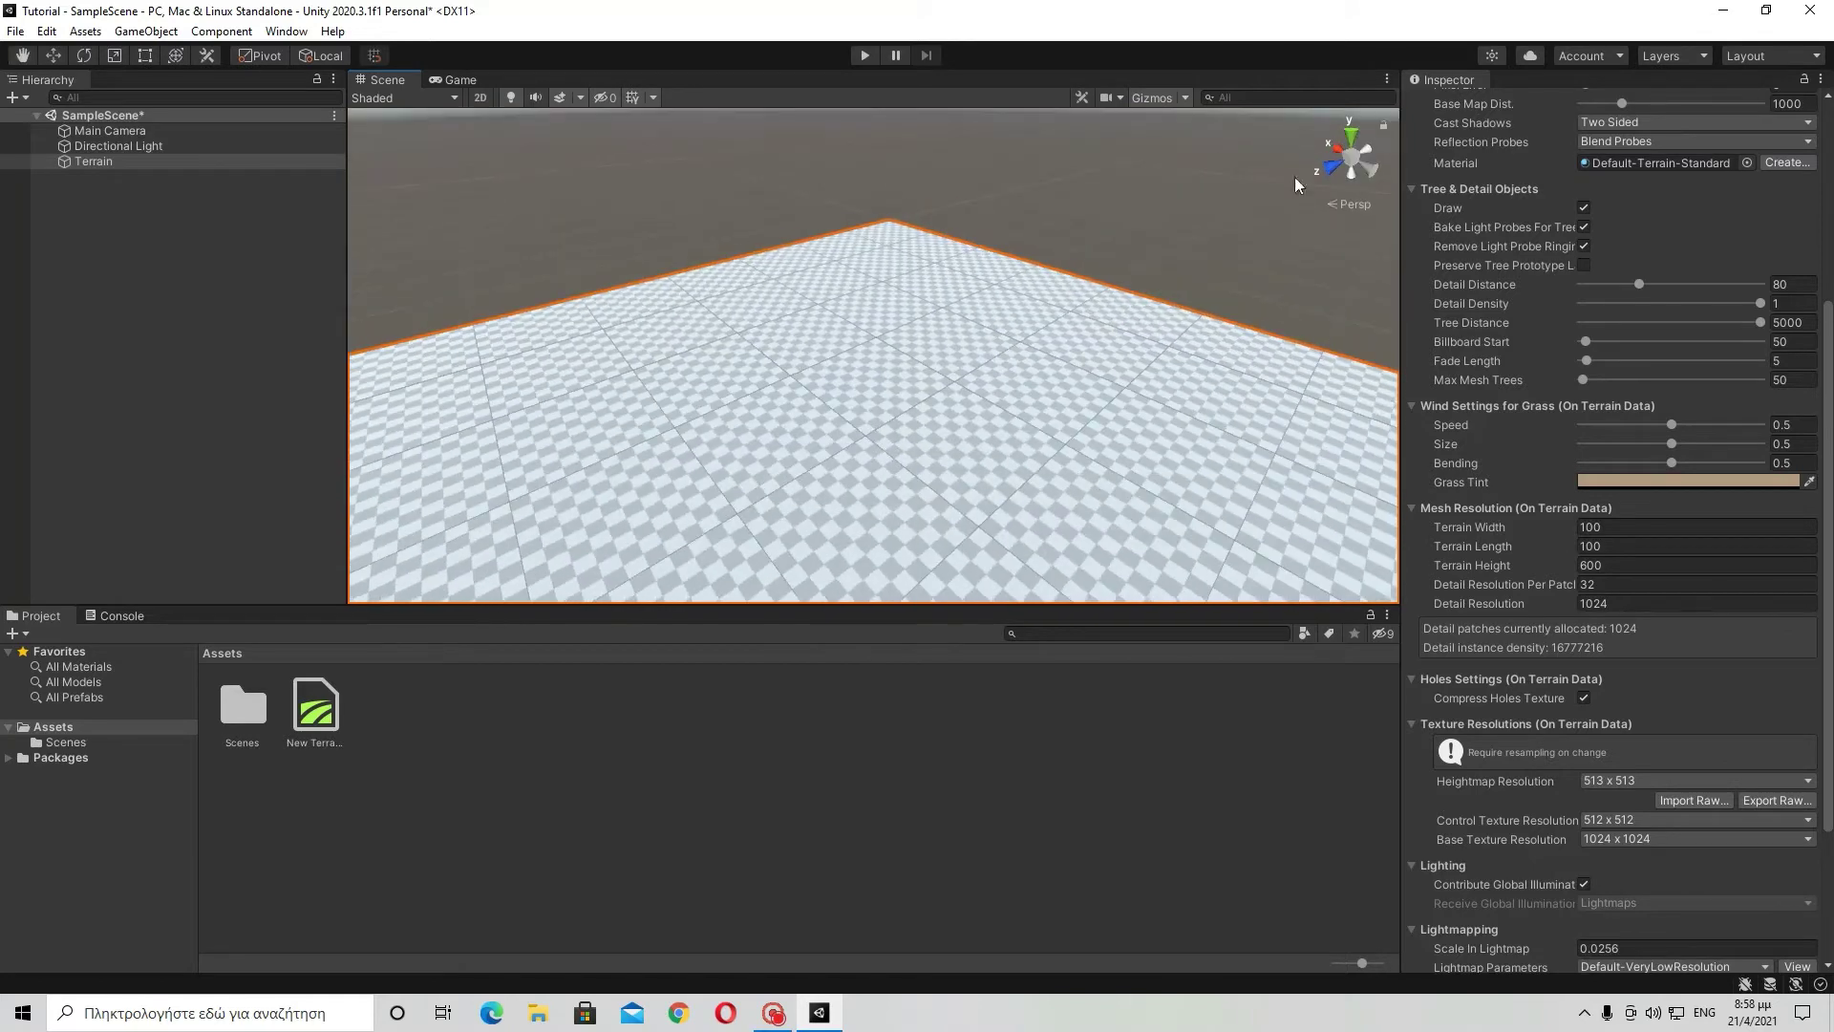
View the terrain's Create Neighbor Terrains tool and its Raise or Lower Terrain brush options.
scroll(1622, 347, up, 5)
click(1556, 268)
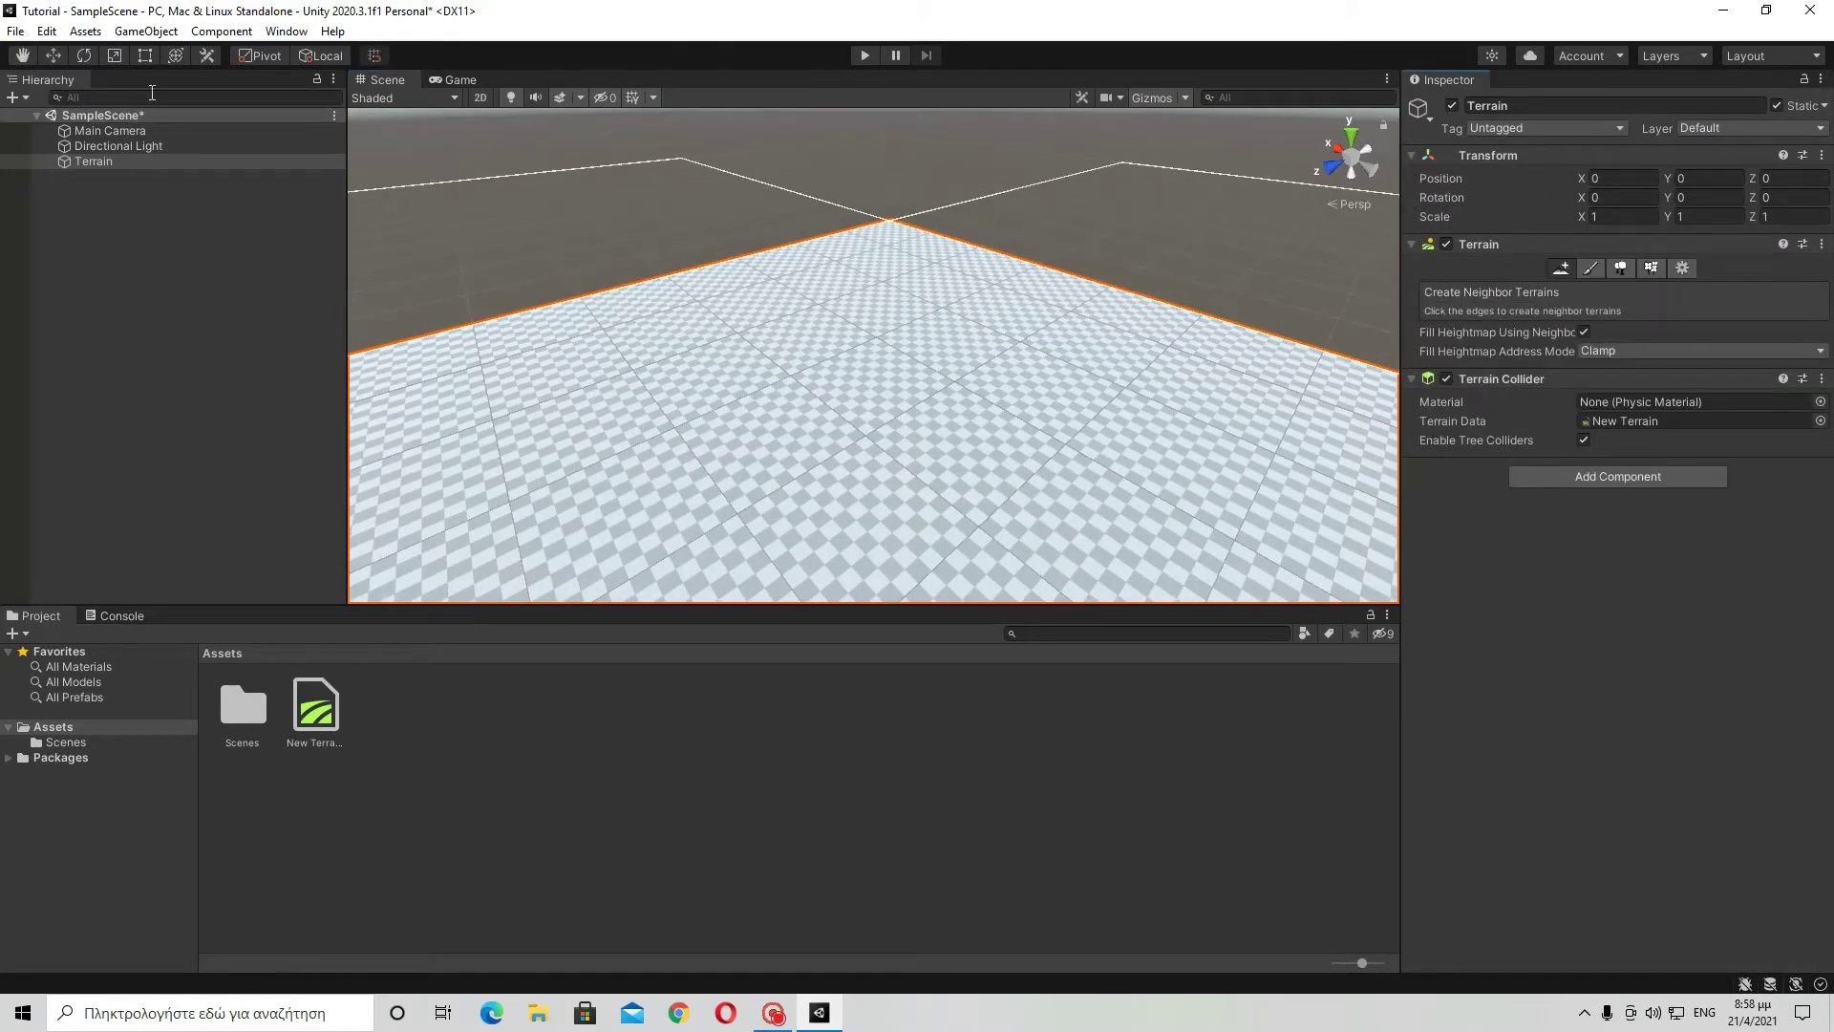
click(911, 168)
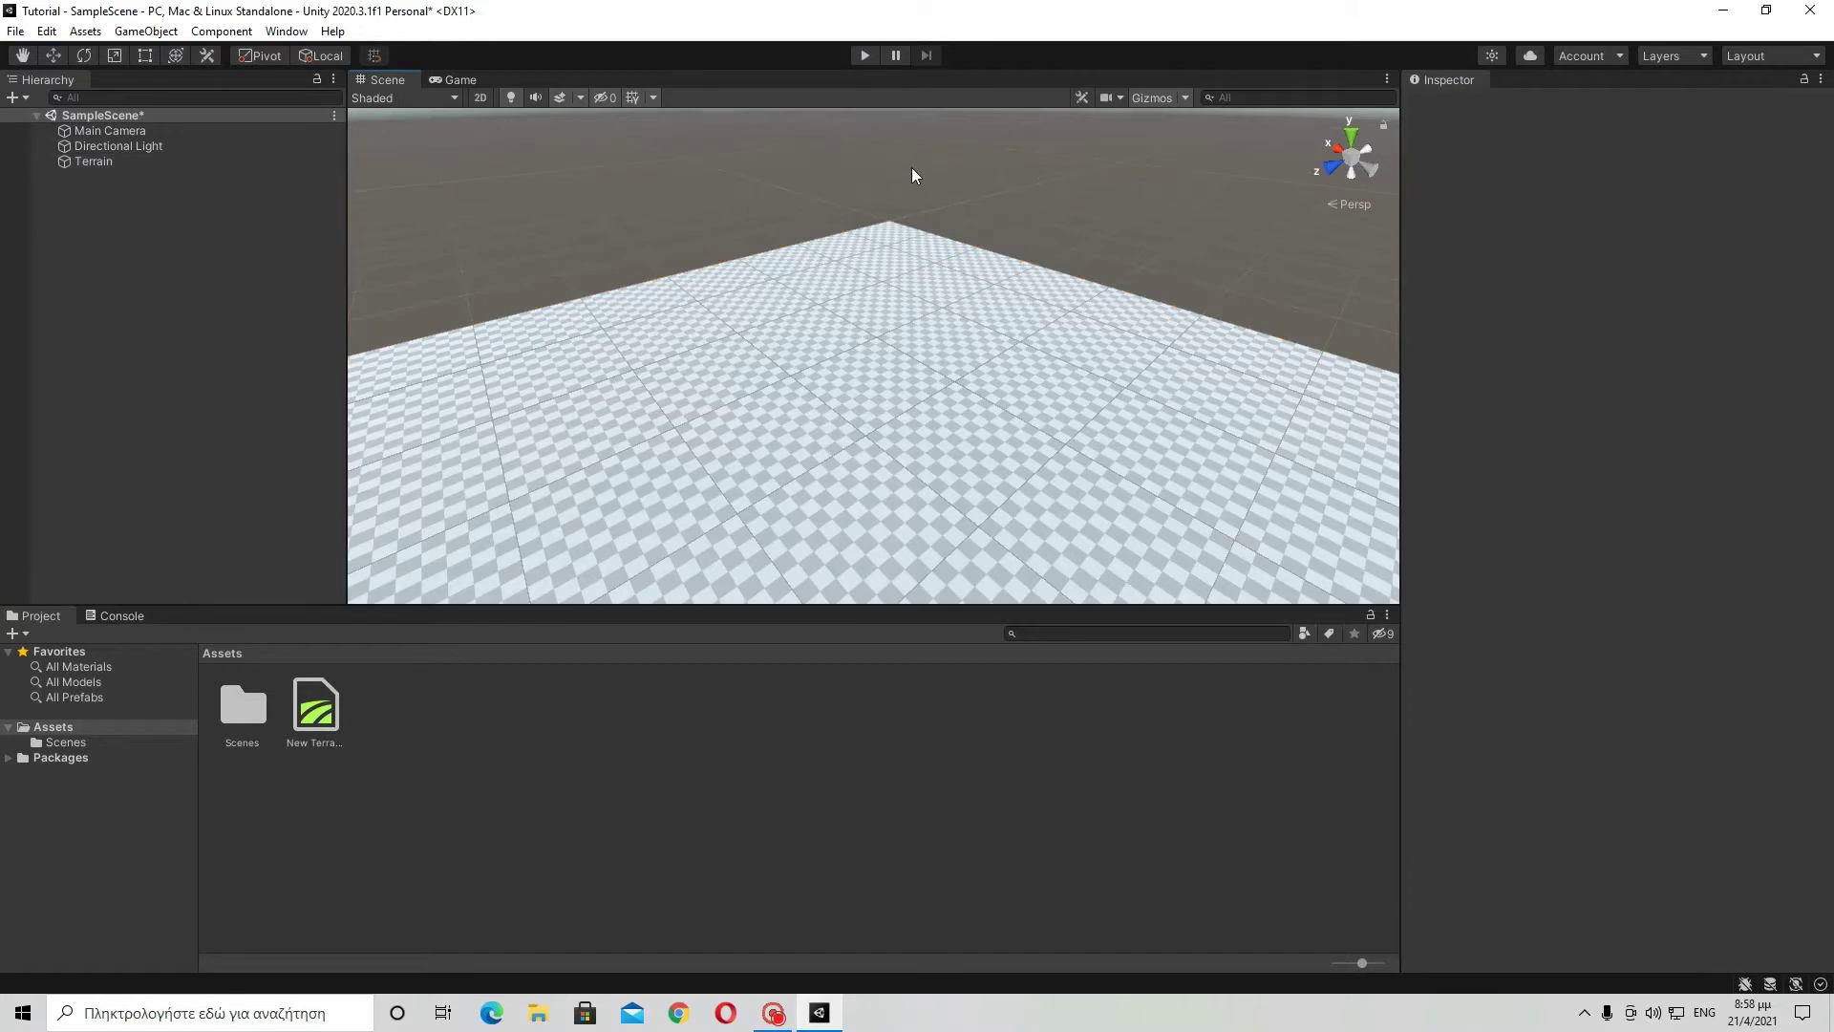
click(791, 491)
click(1583, 272)
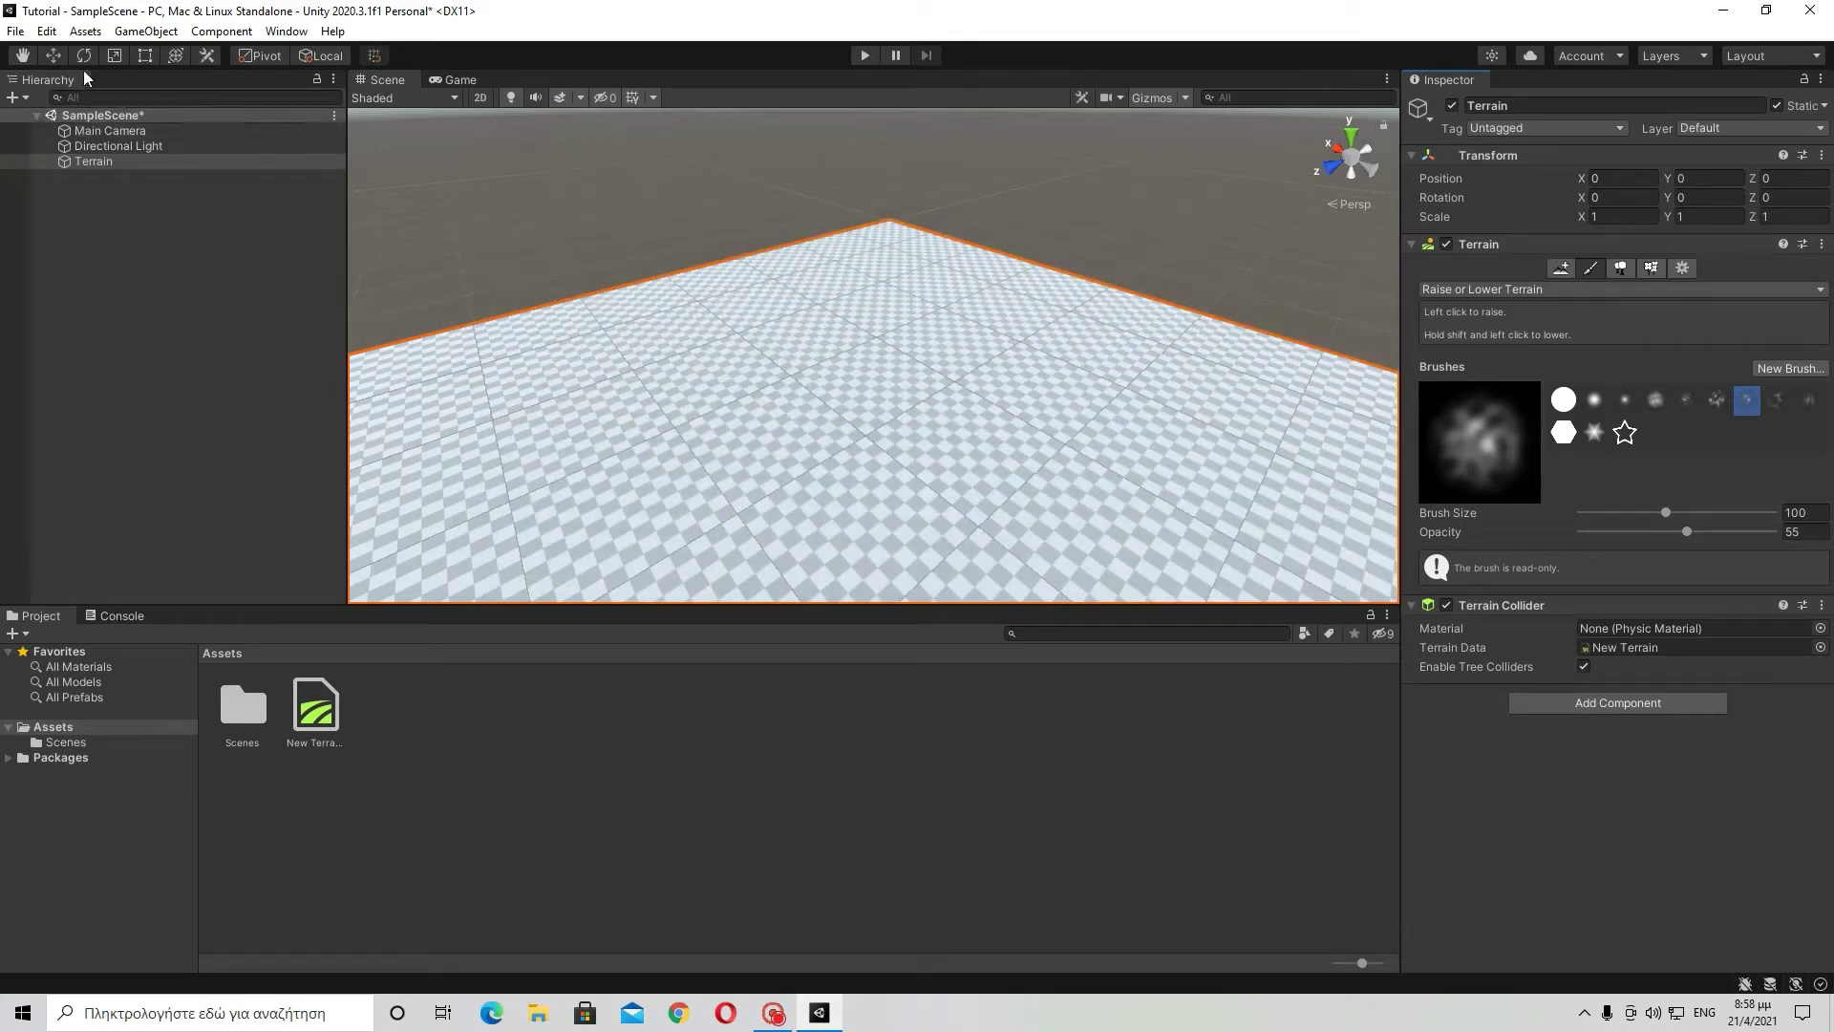
Add a Cube 3D object to the scene above the terrain.
right_click(113, 270)
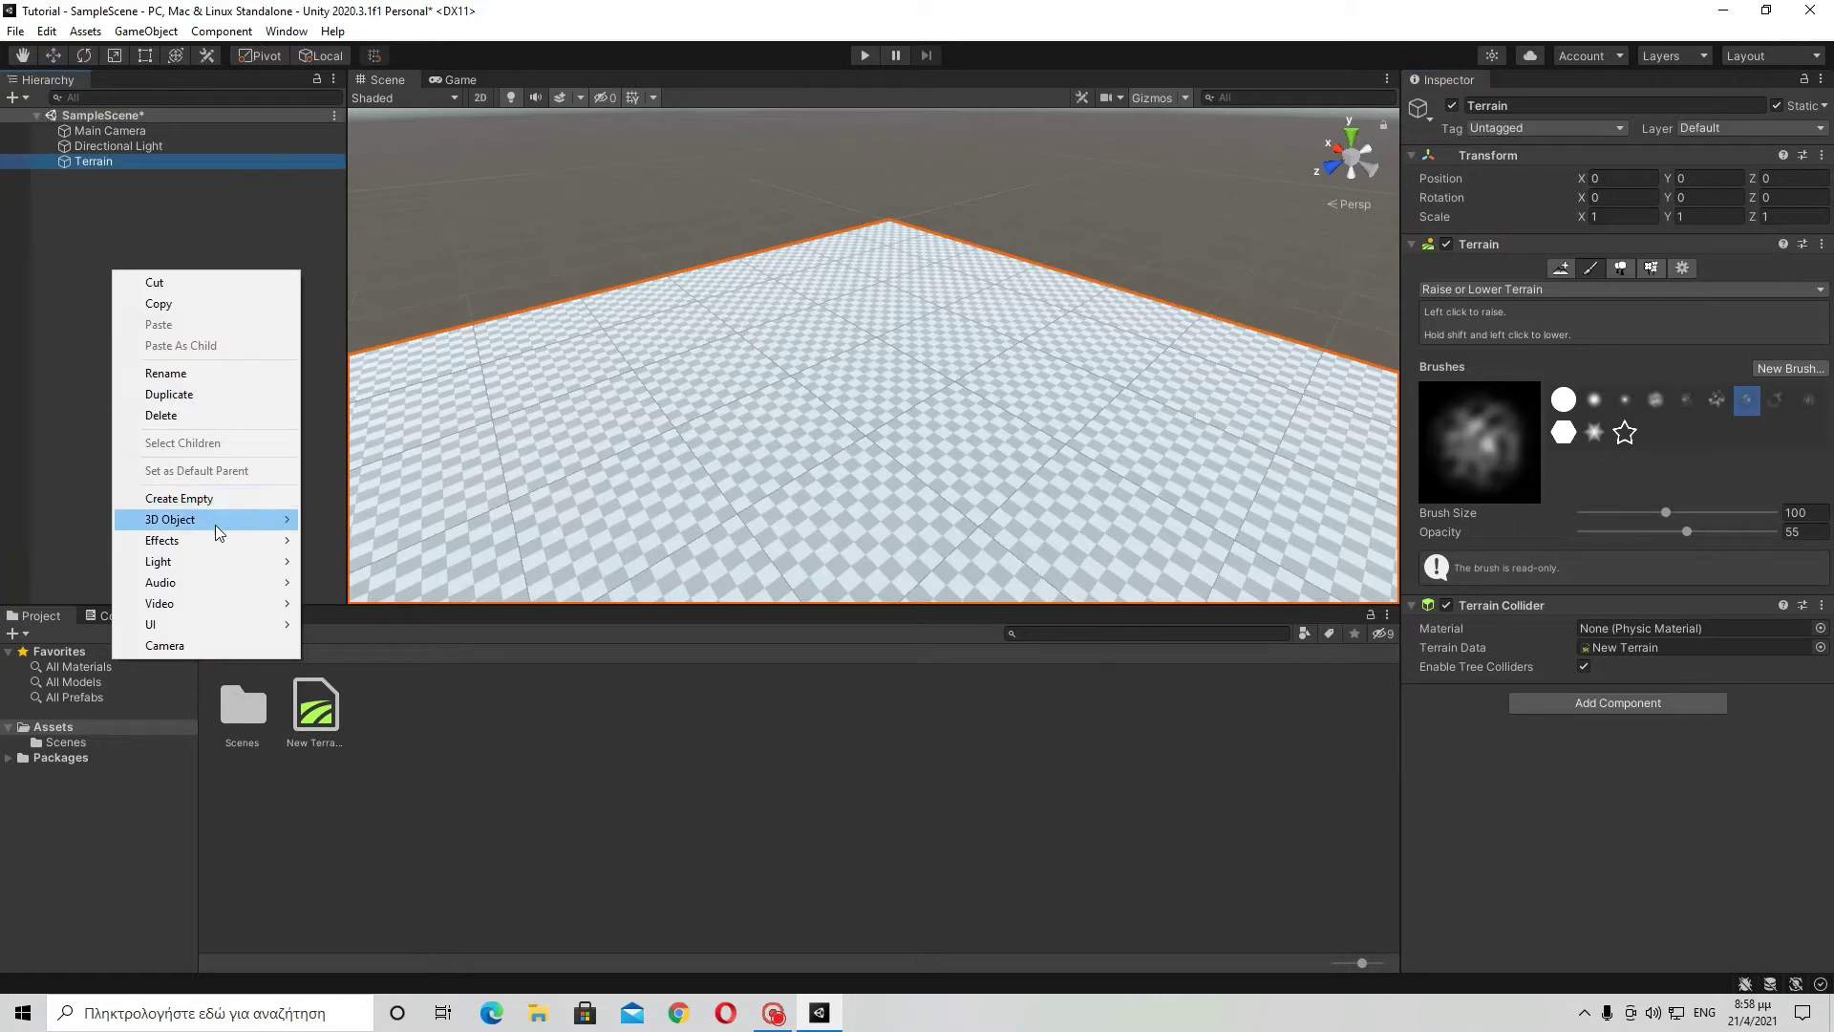
mouse_move(249, 522)
click(333, 525)
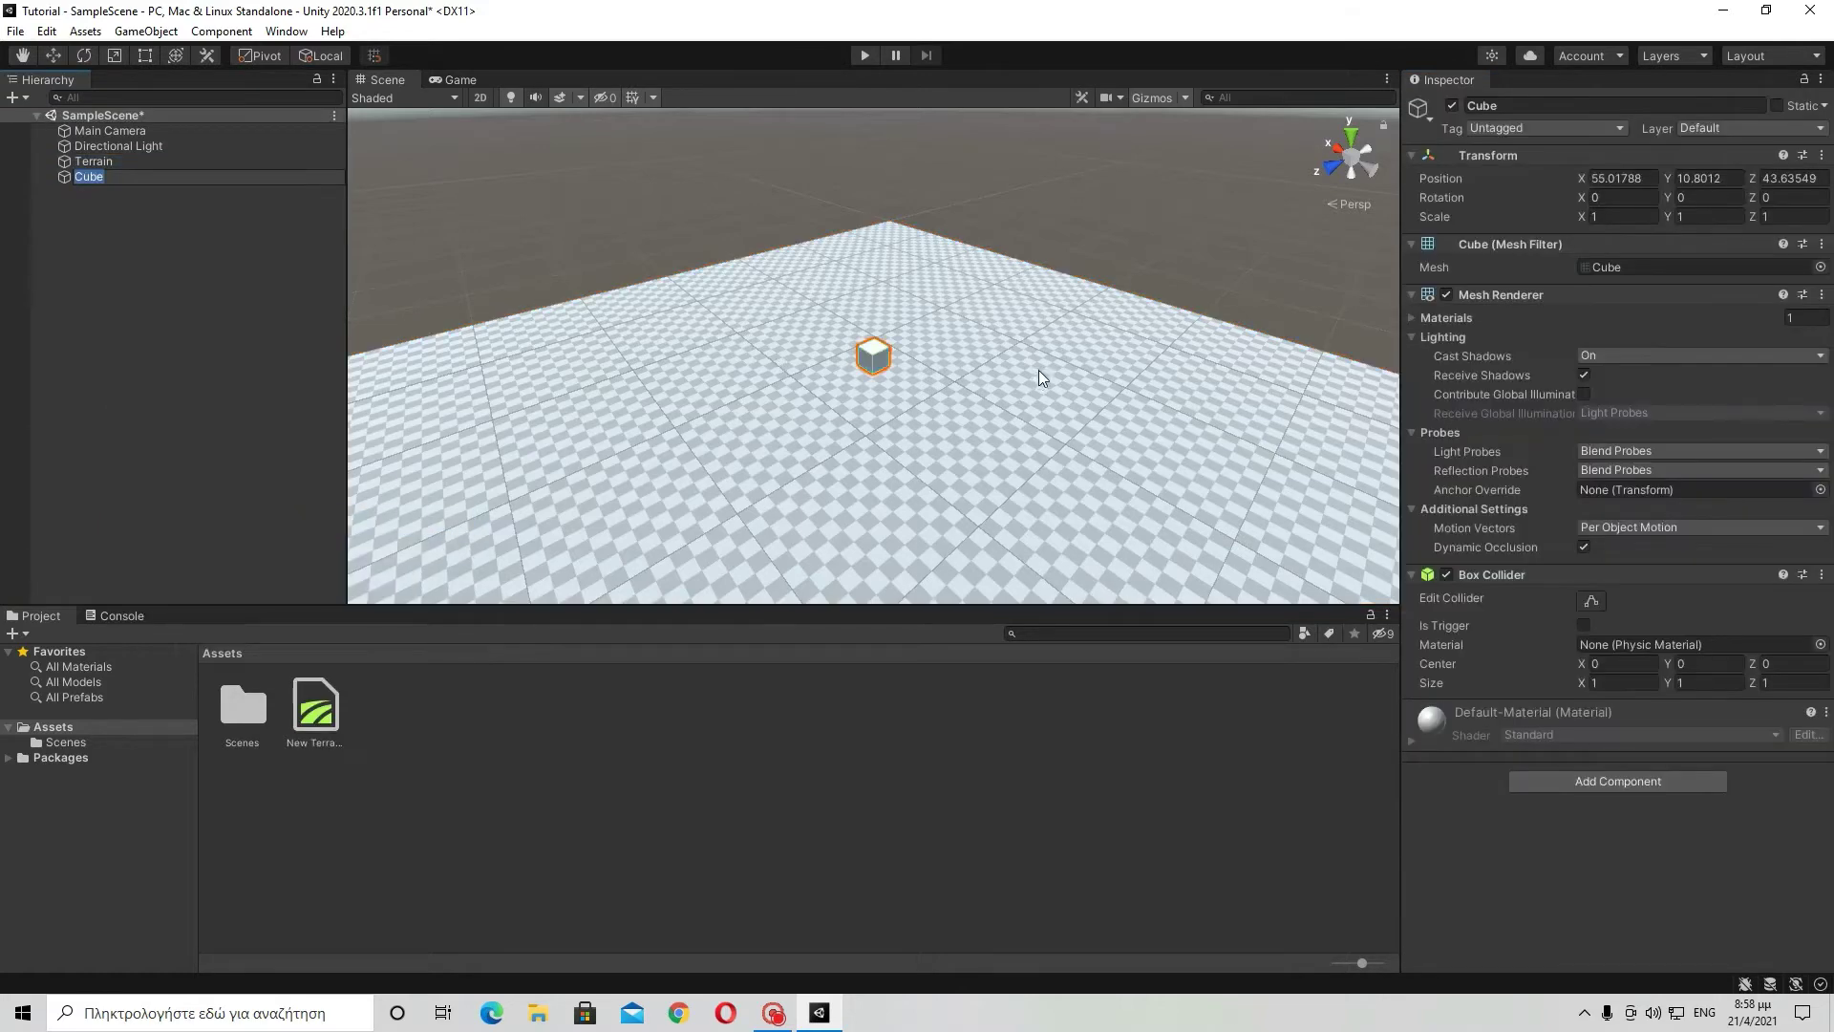
Lower the cube onto the terrain surface with the Move tool, to a Y position of about 0.44.
right_drag(1039, 369, 975, 340)
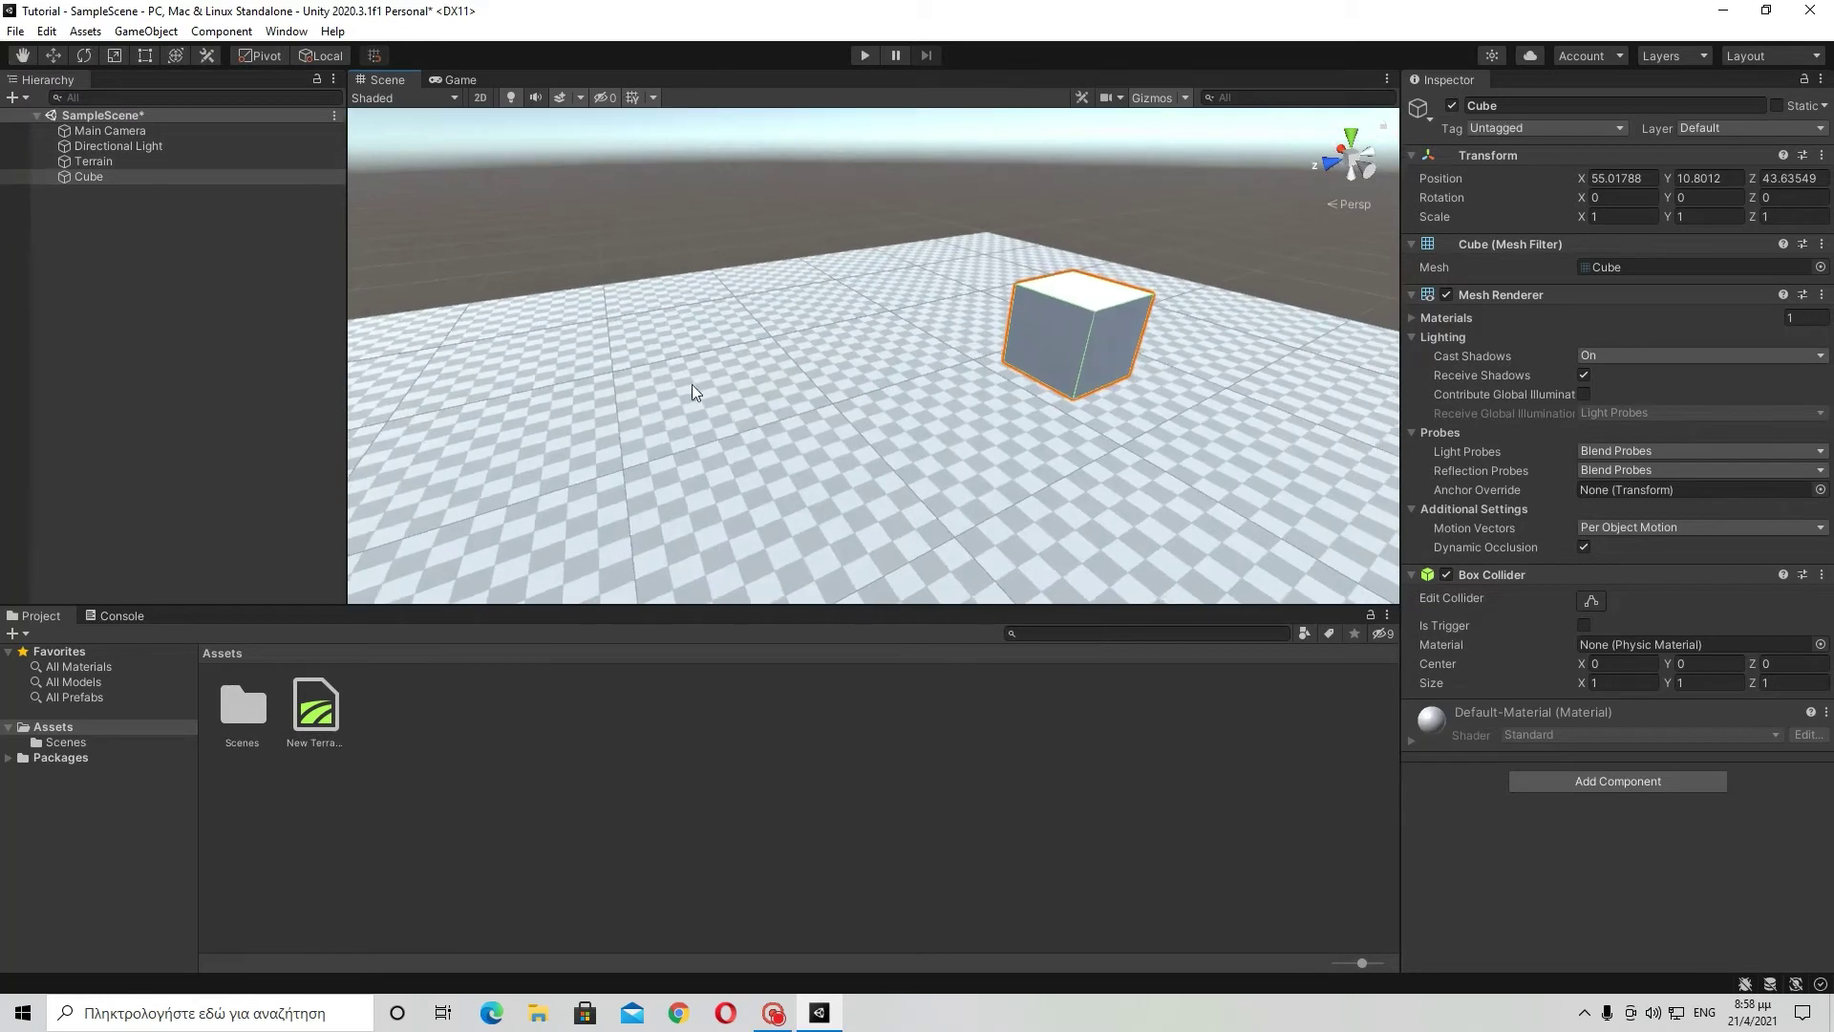
right_drag(611, 325, 651, 329)
click(53, 56)
drag(1015, 244, 983, 564)
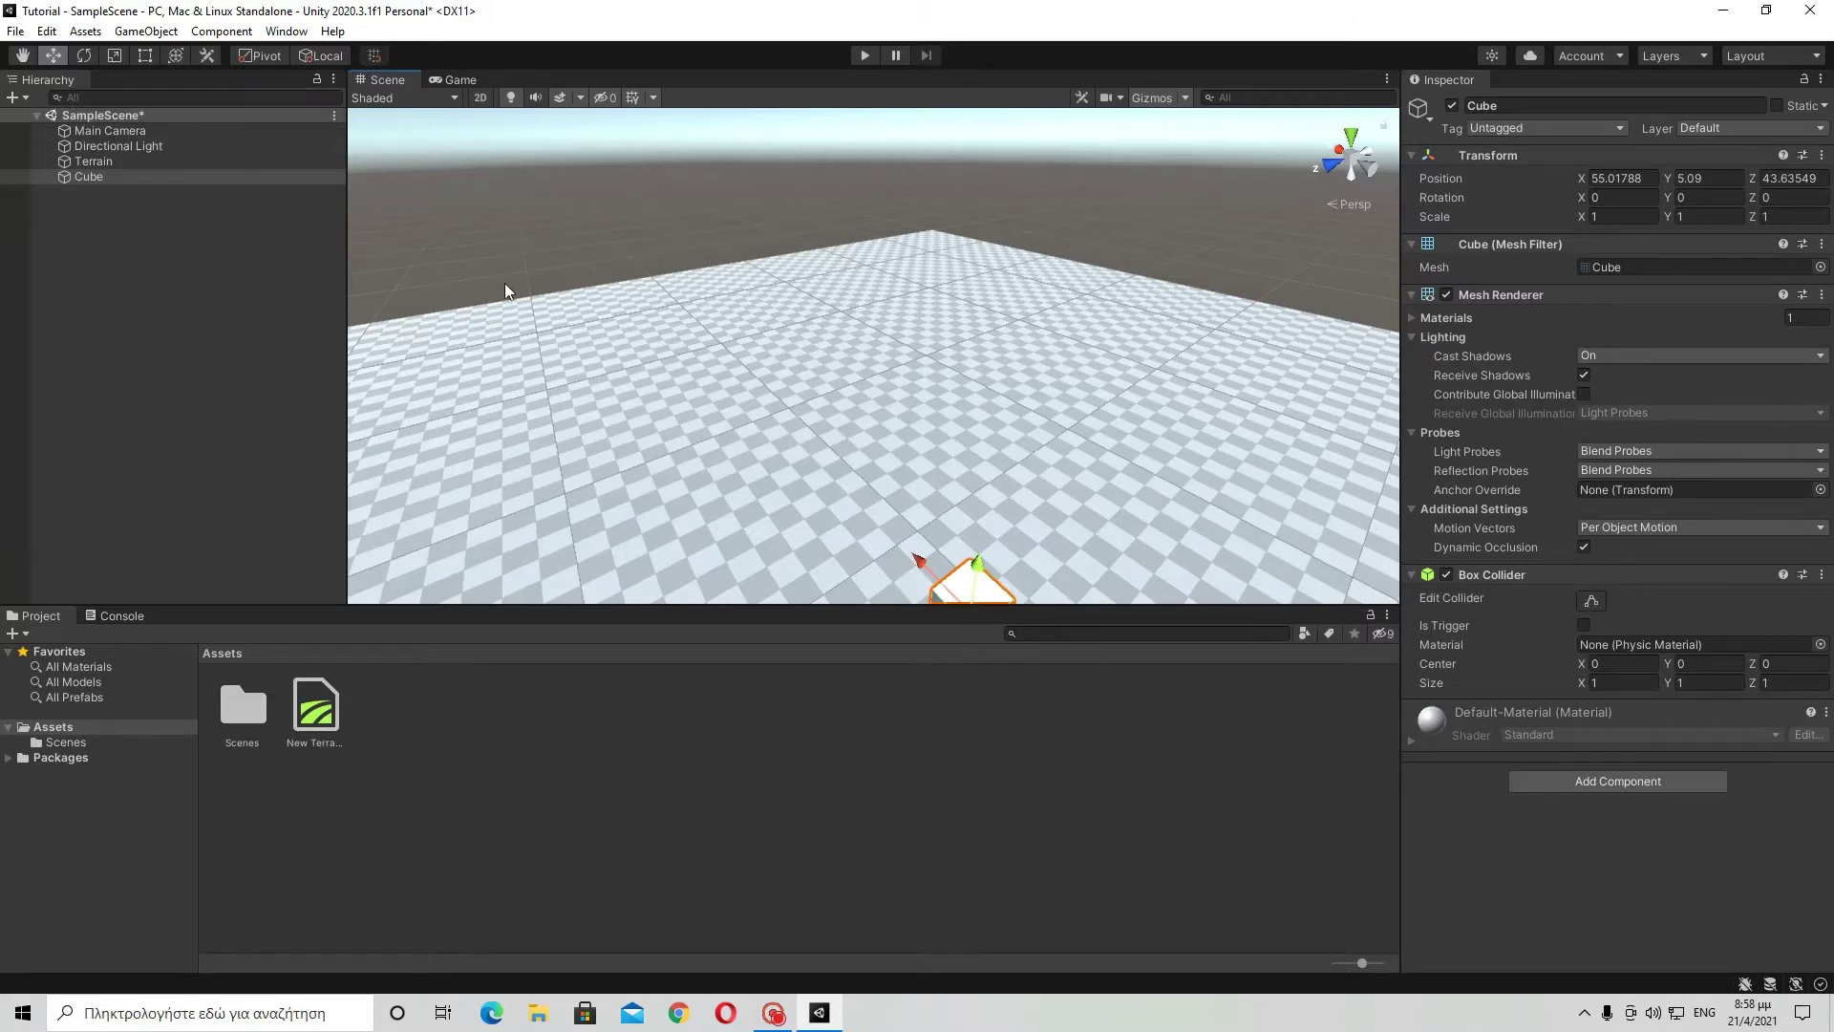
right_drag(507, 286, 908, 355)
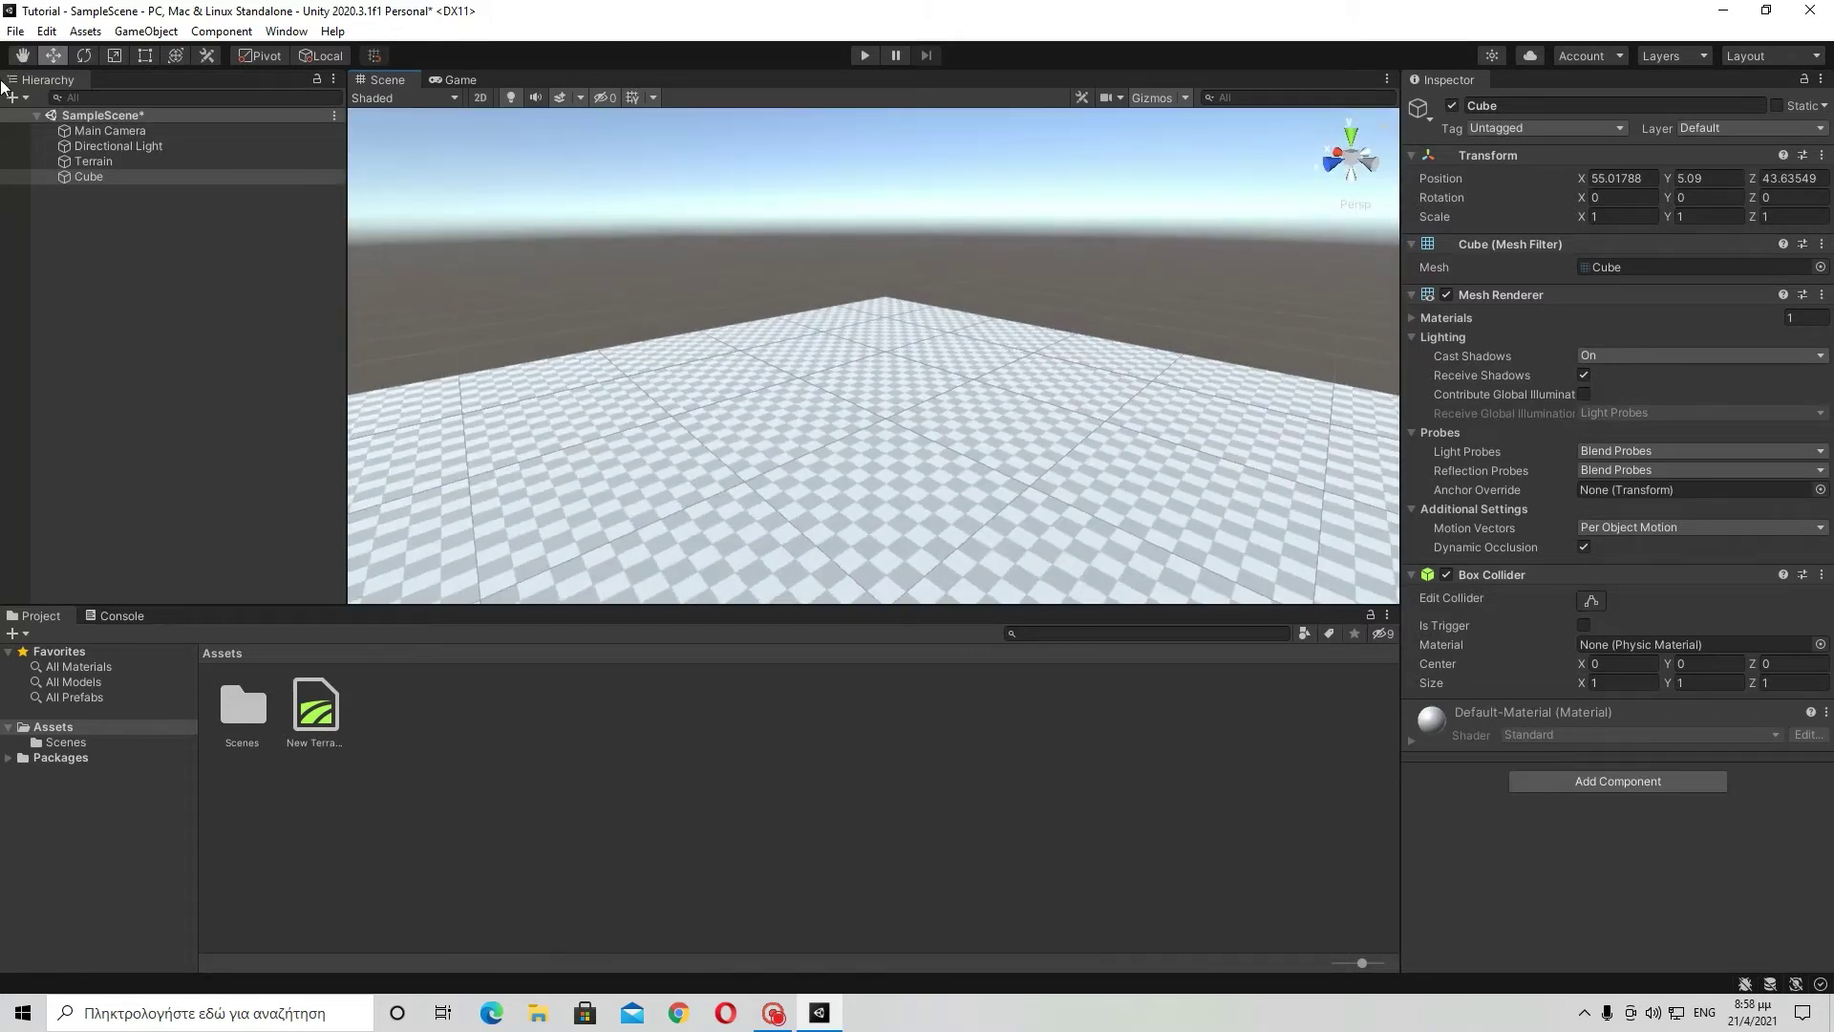
double_click(76, 176)
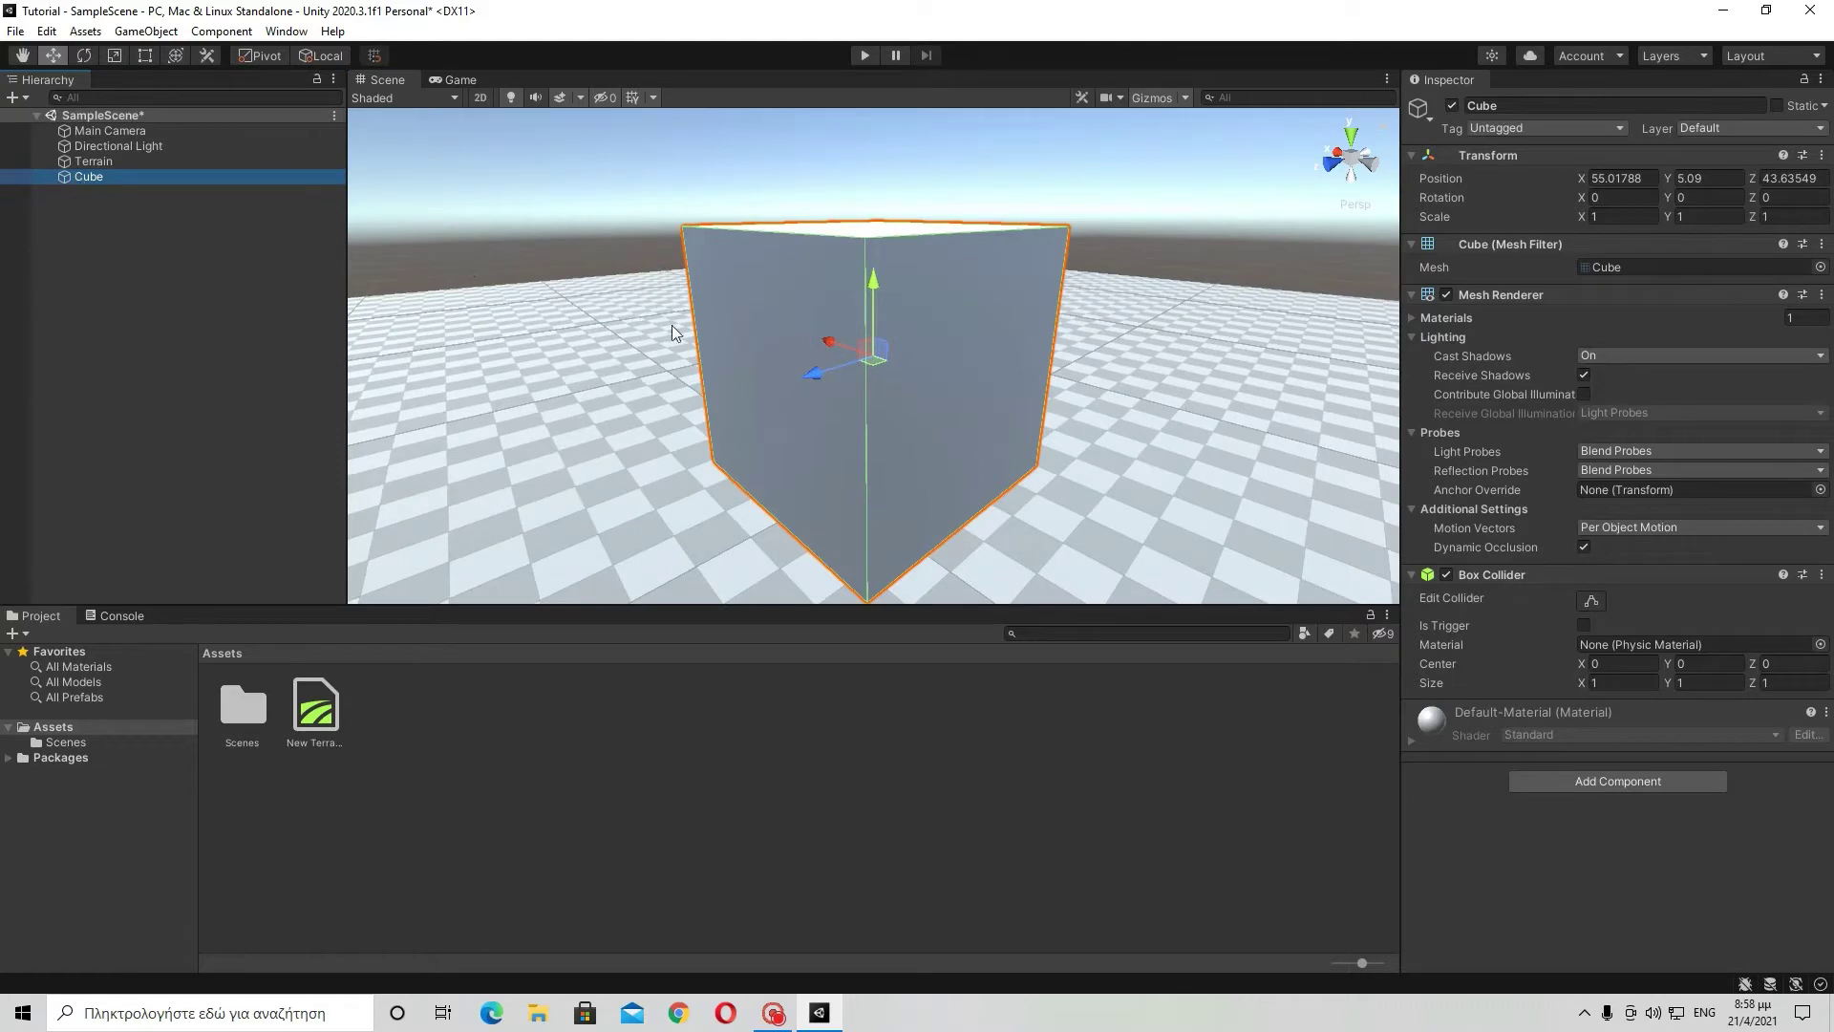
scroll(678, 325, down, 5)
drag(884, 291, 847, 659)
right_drag(840, 420, 949, 413)
drag(935, 398, 933, 335)
right_drag(862, 314, 653, 211)
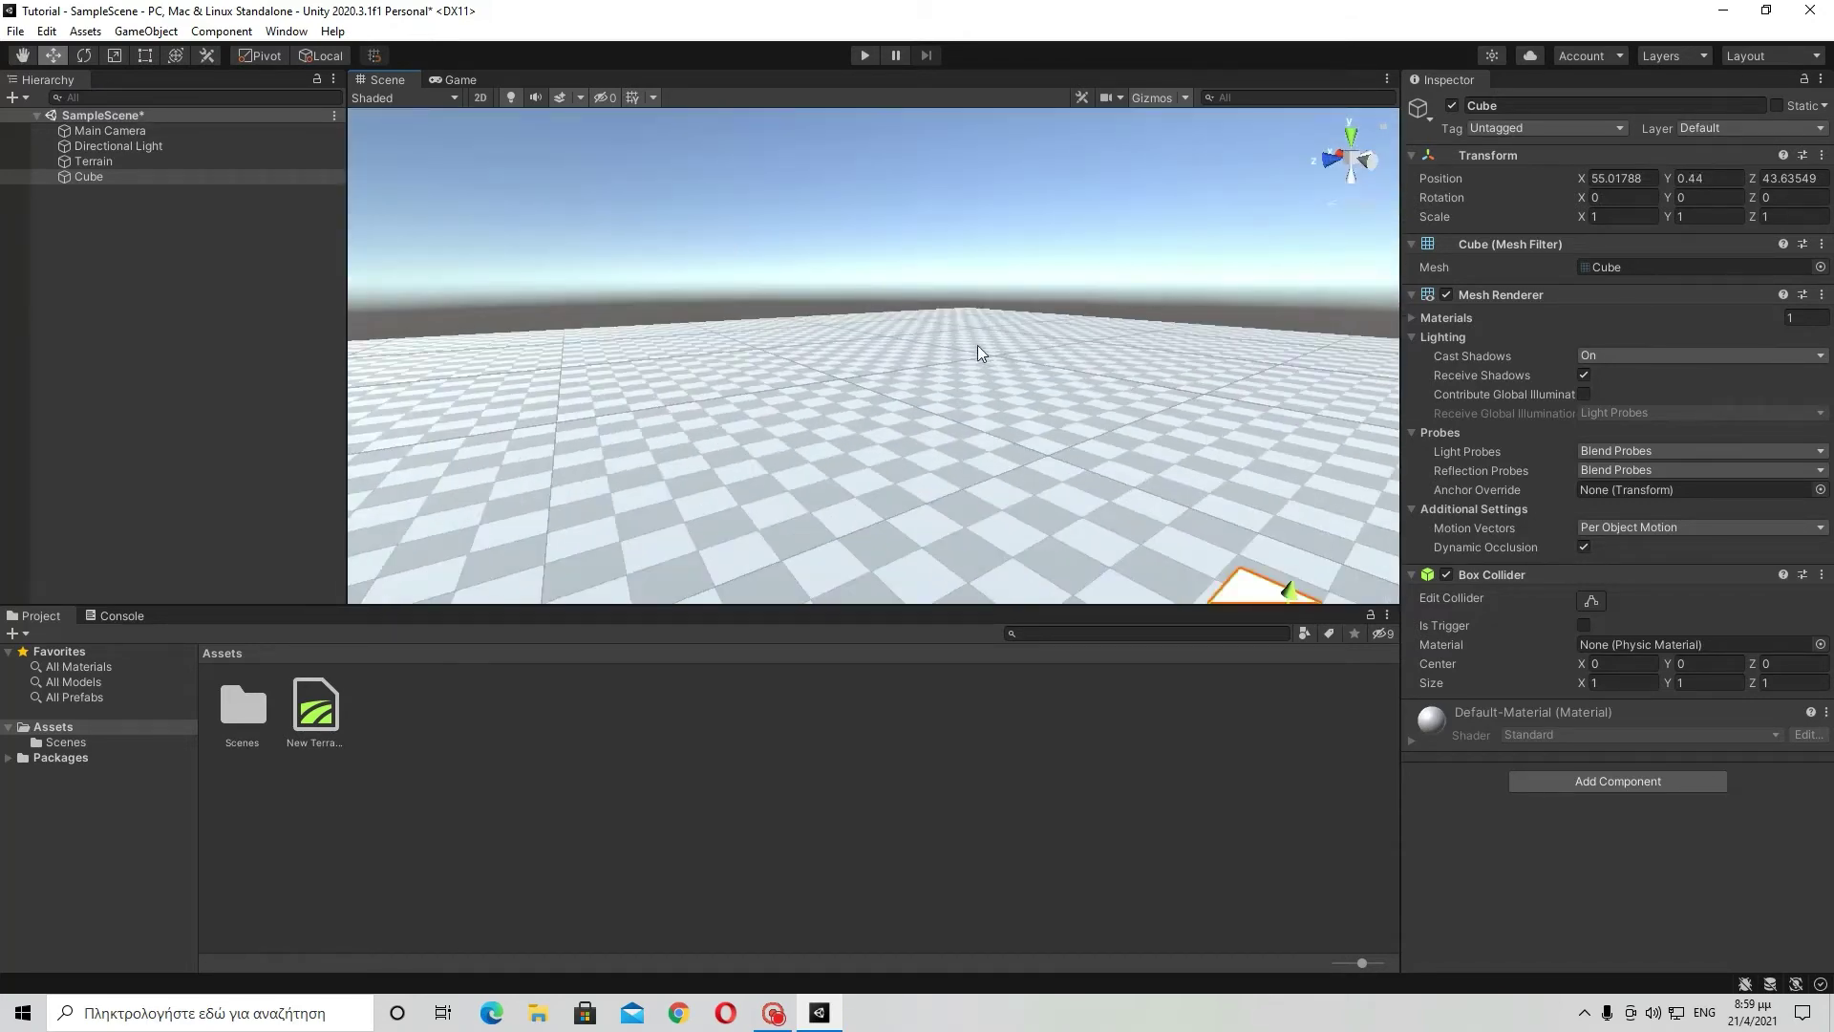
Look around the cube from several sides in the scene to examine how it sits on the terrain.
right_drag(1072, 402, 1037, 382)
scroll(1034, 378, up, 3)
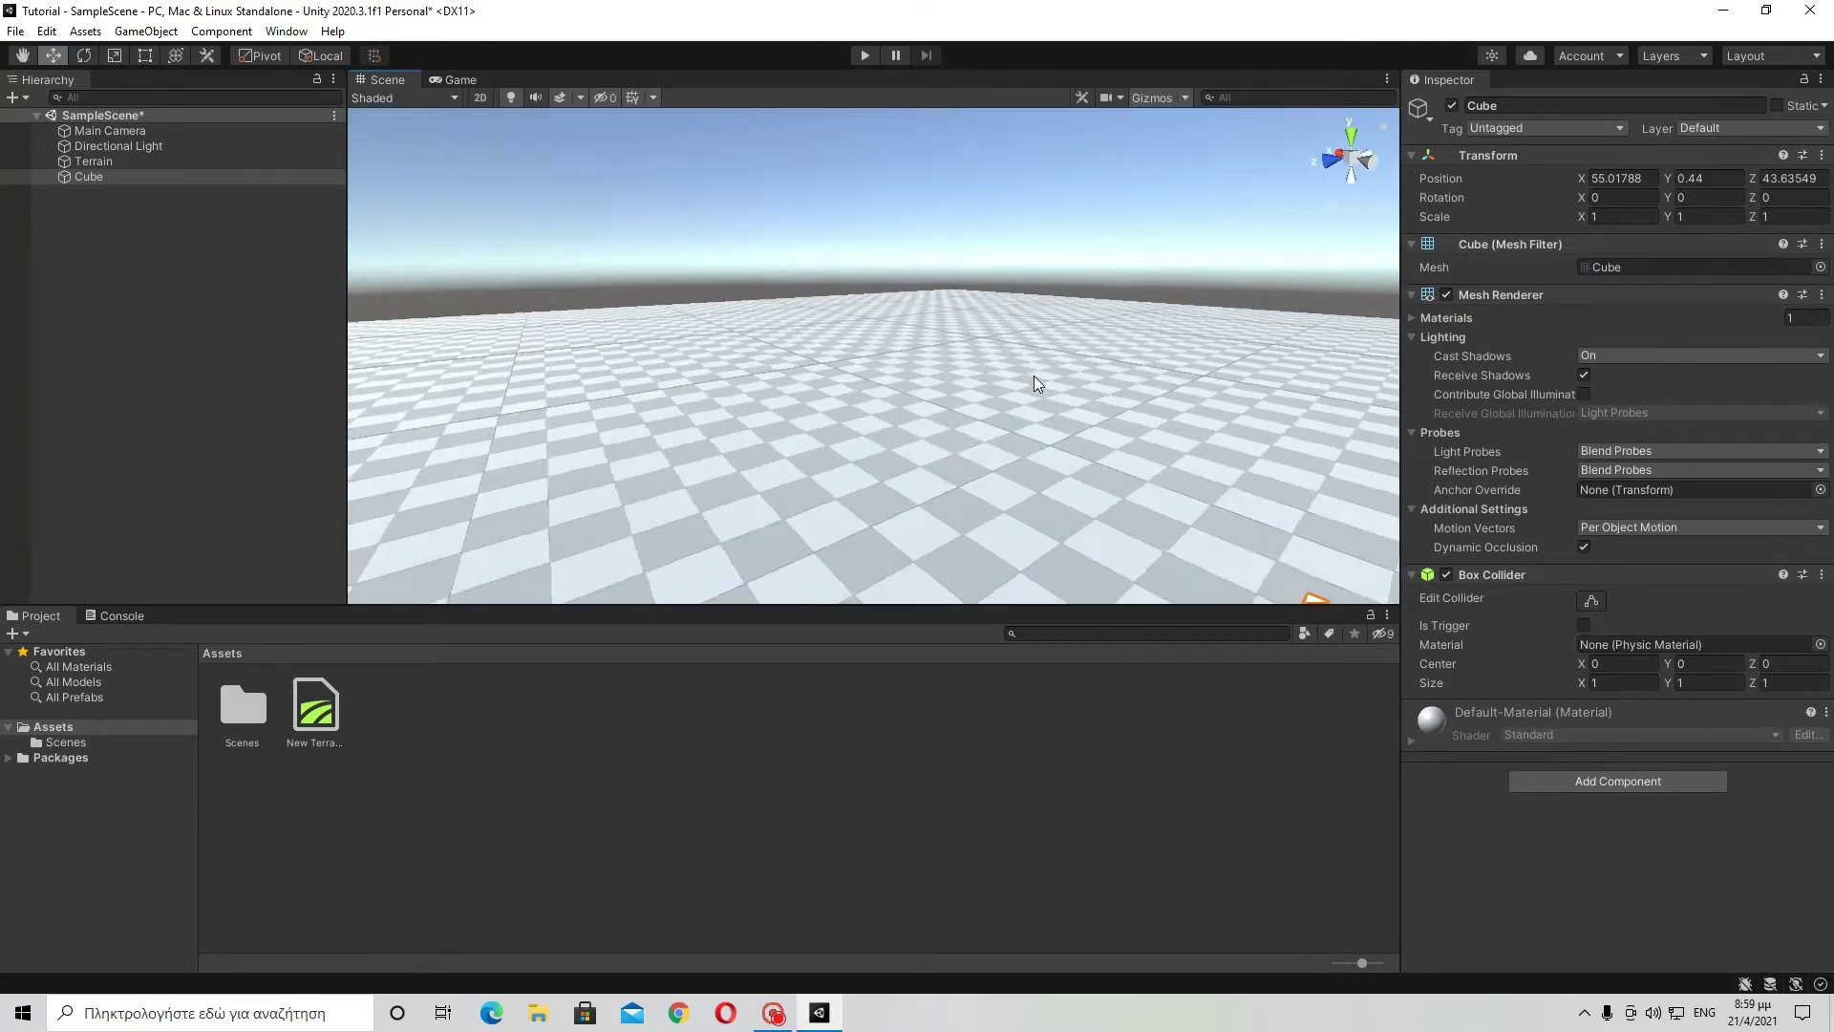
scroll(1034, 376, down, 5)
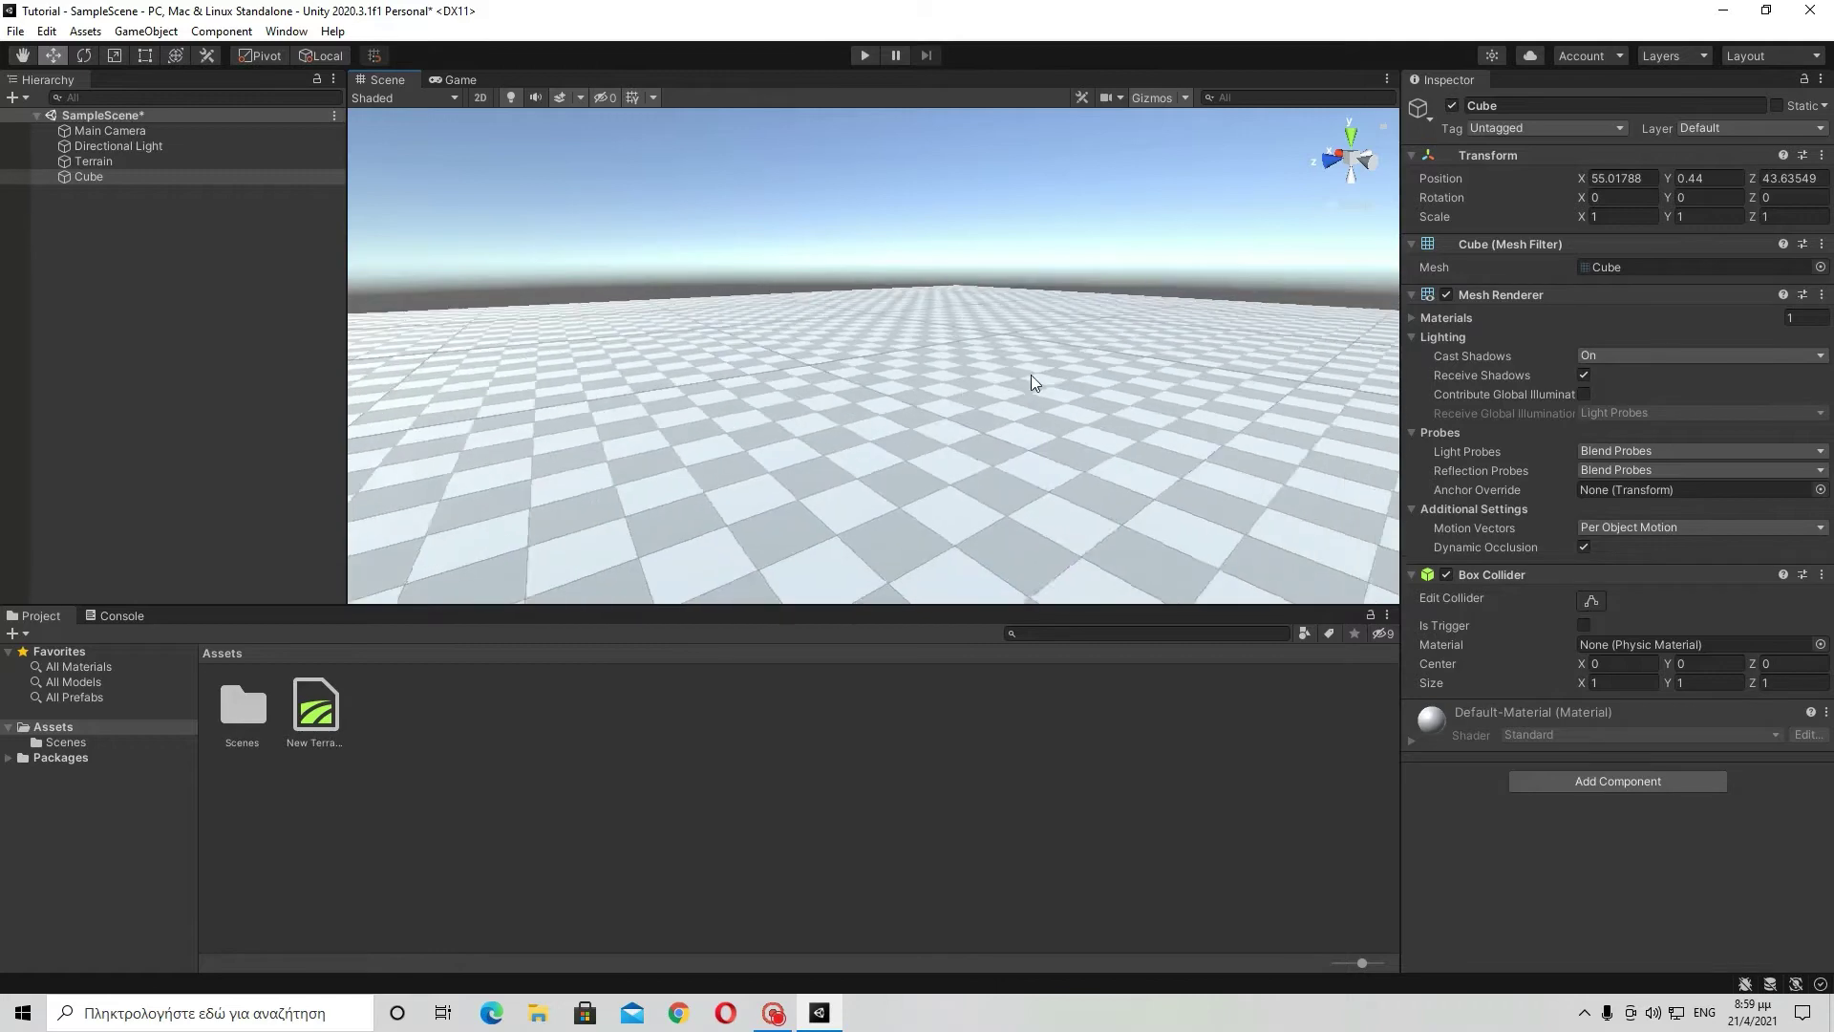
scroll(1026, 386, down, 4)
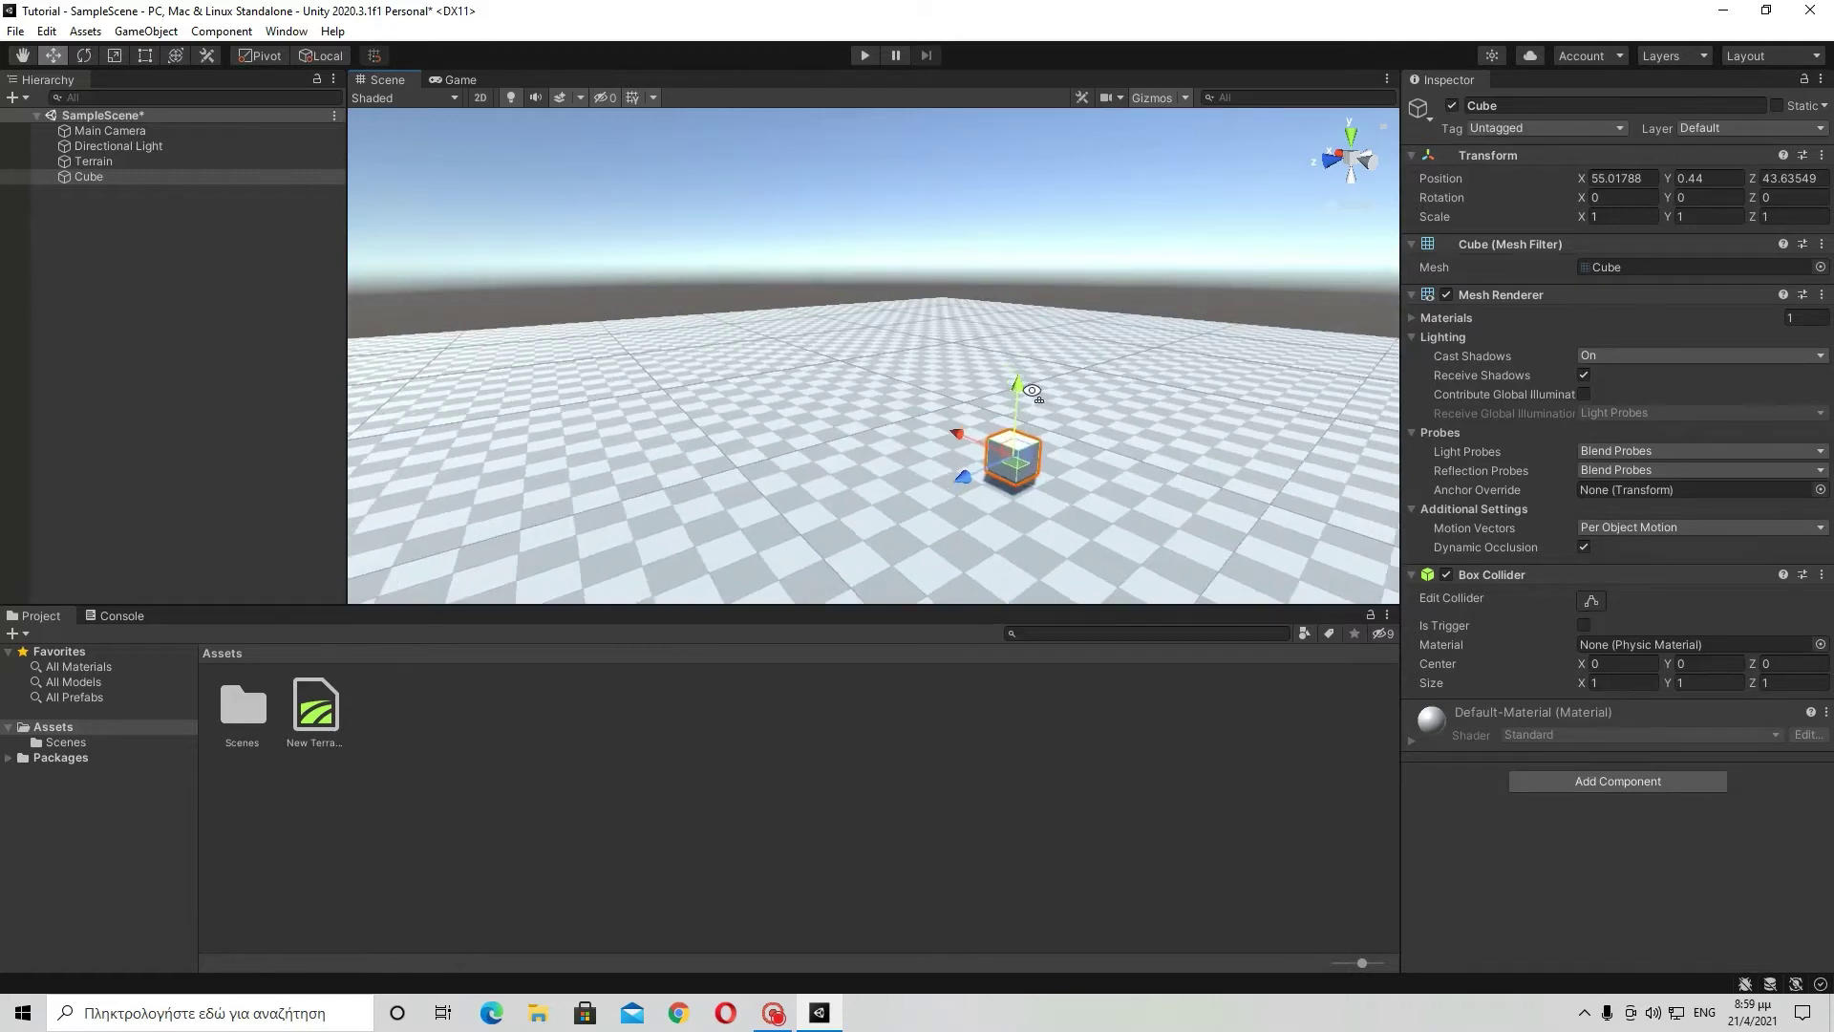
right_drag(1032, 387, 649, 446)
key(w)
key(d)
key(w)
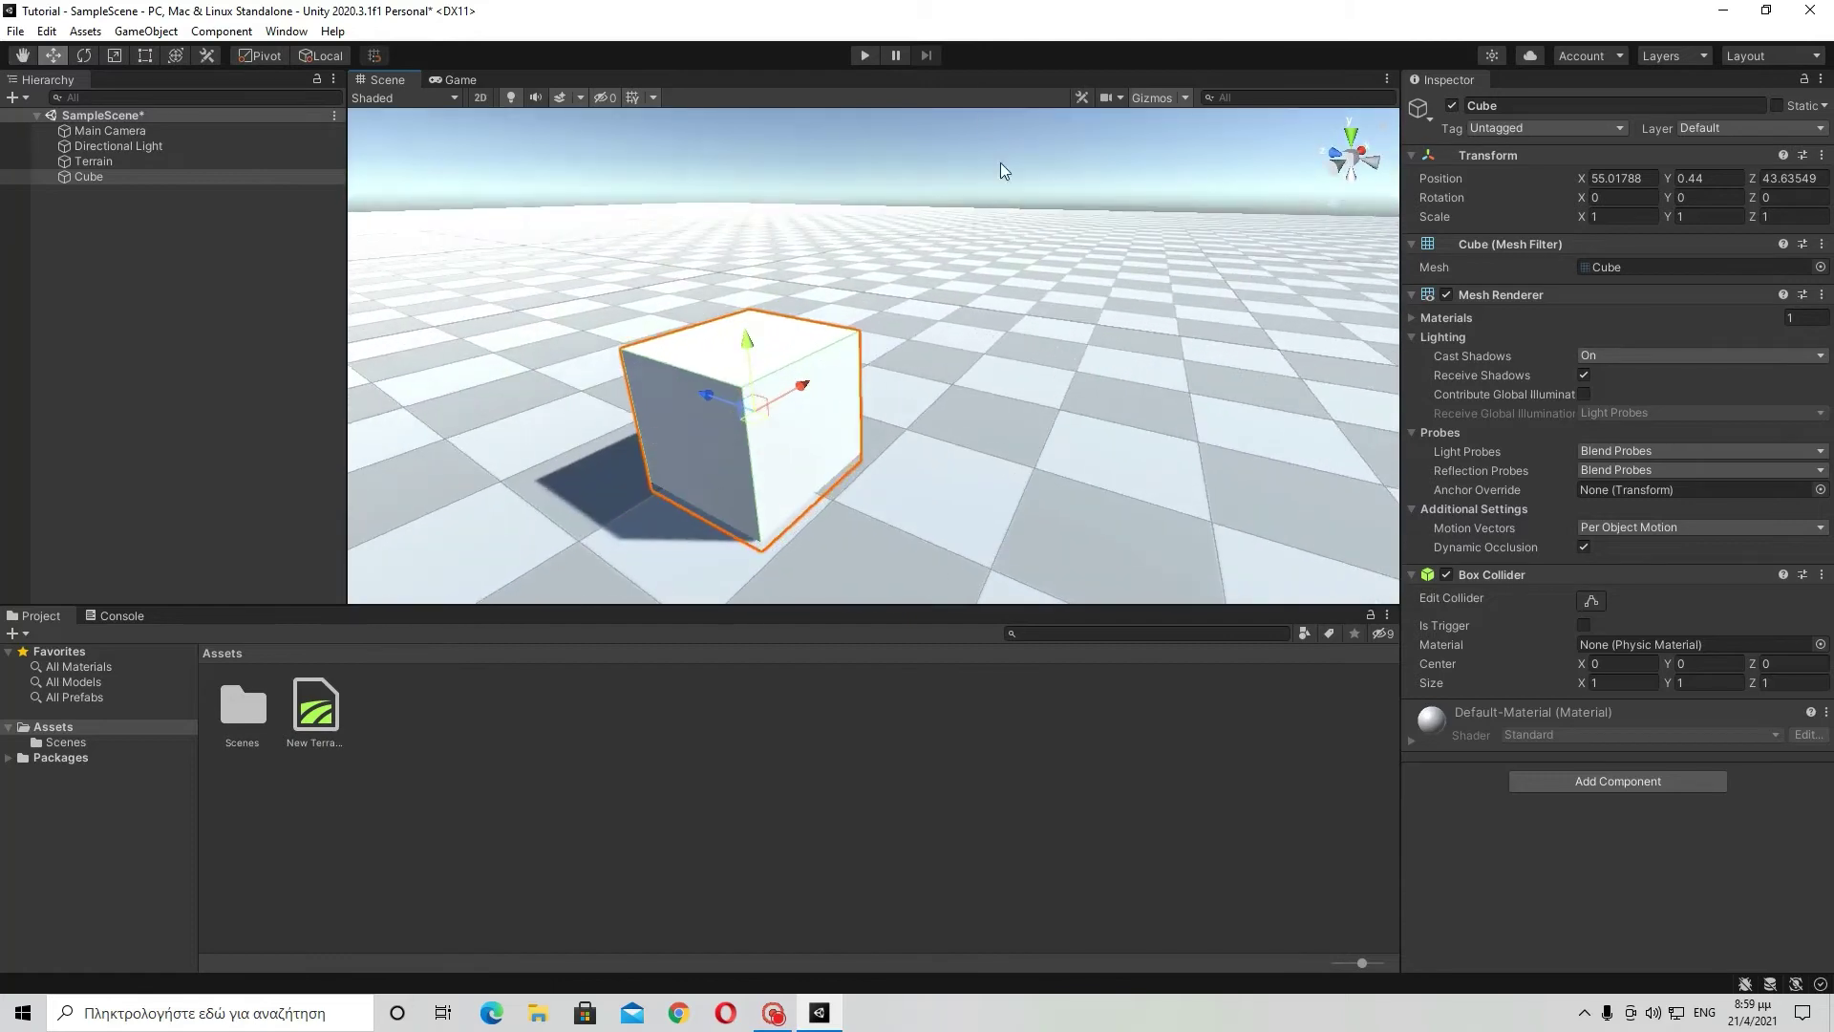
click(961, 181)
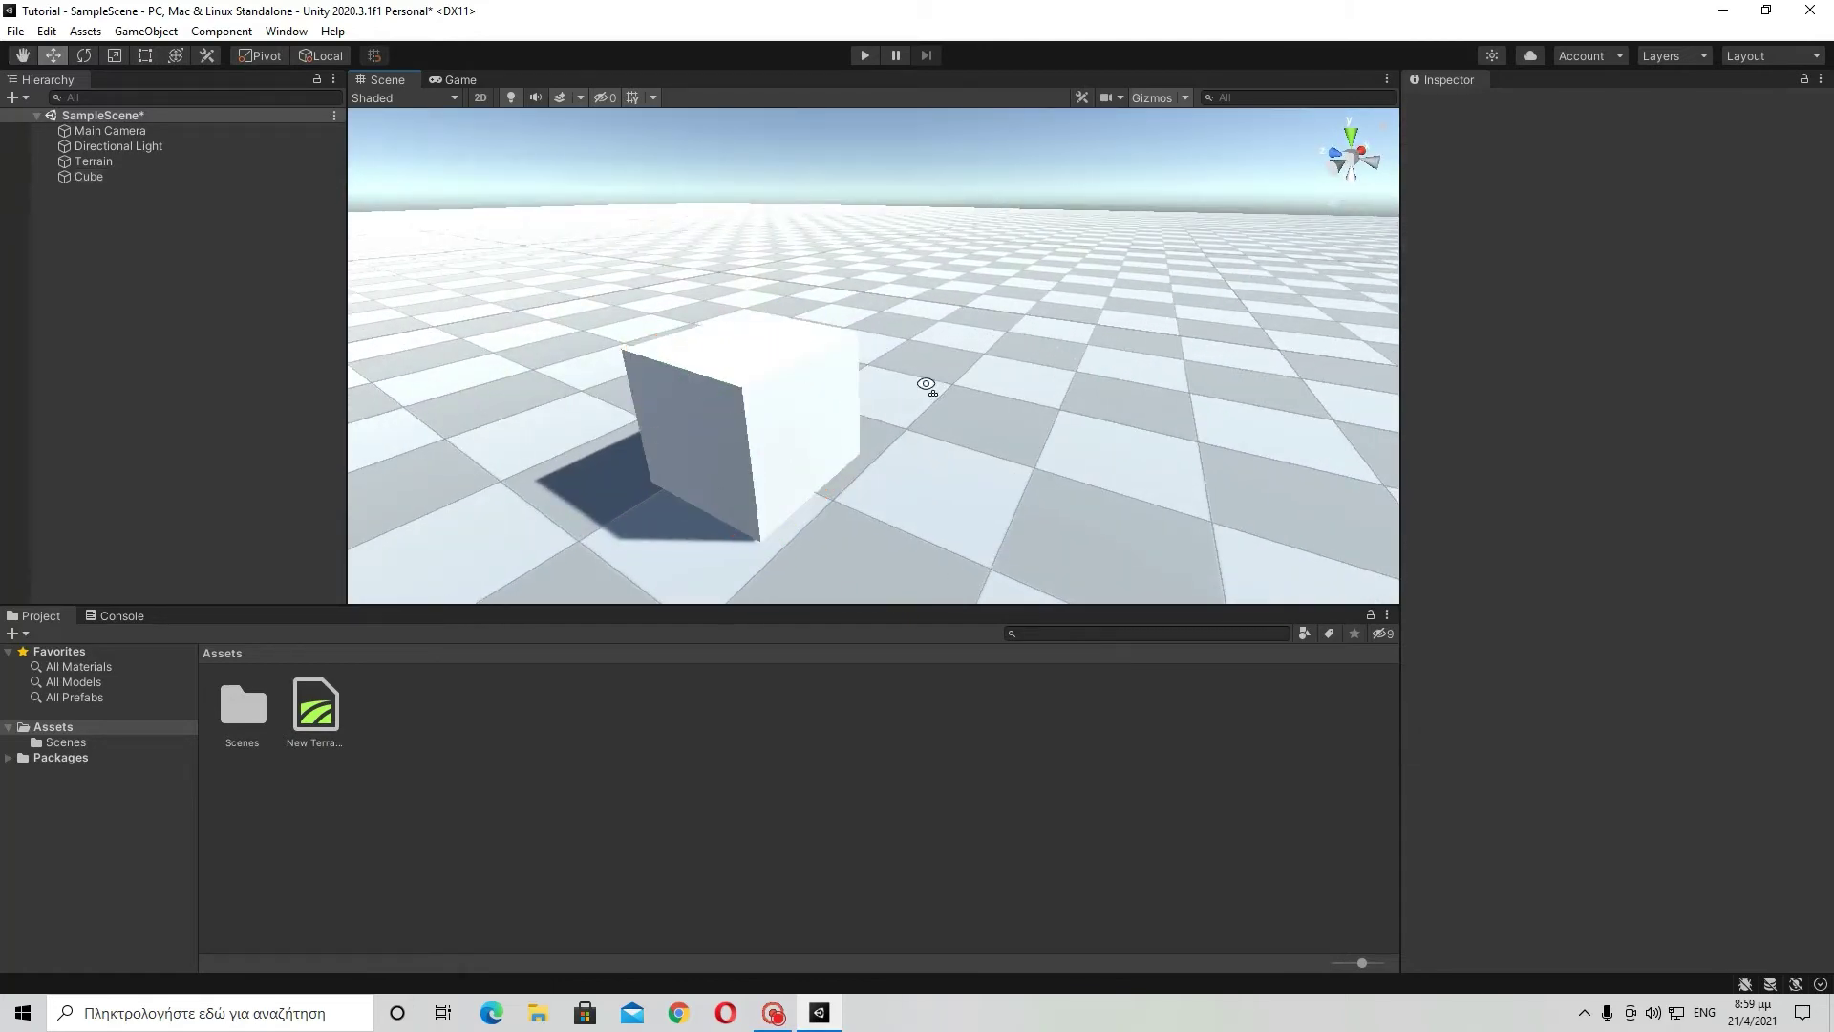
right_drag(927, 381, 433, 344)
middle_drag(503, 339, 517, 343)
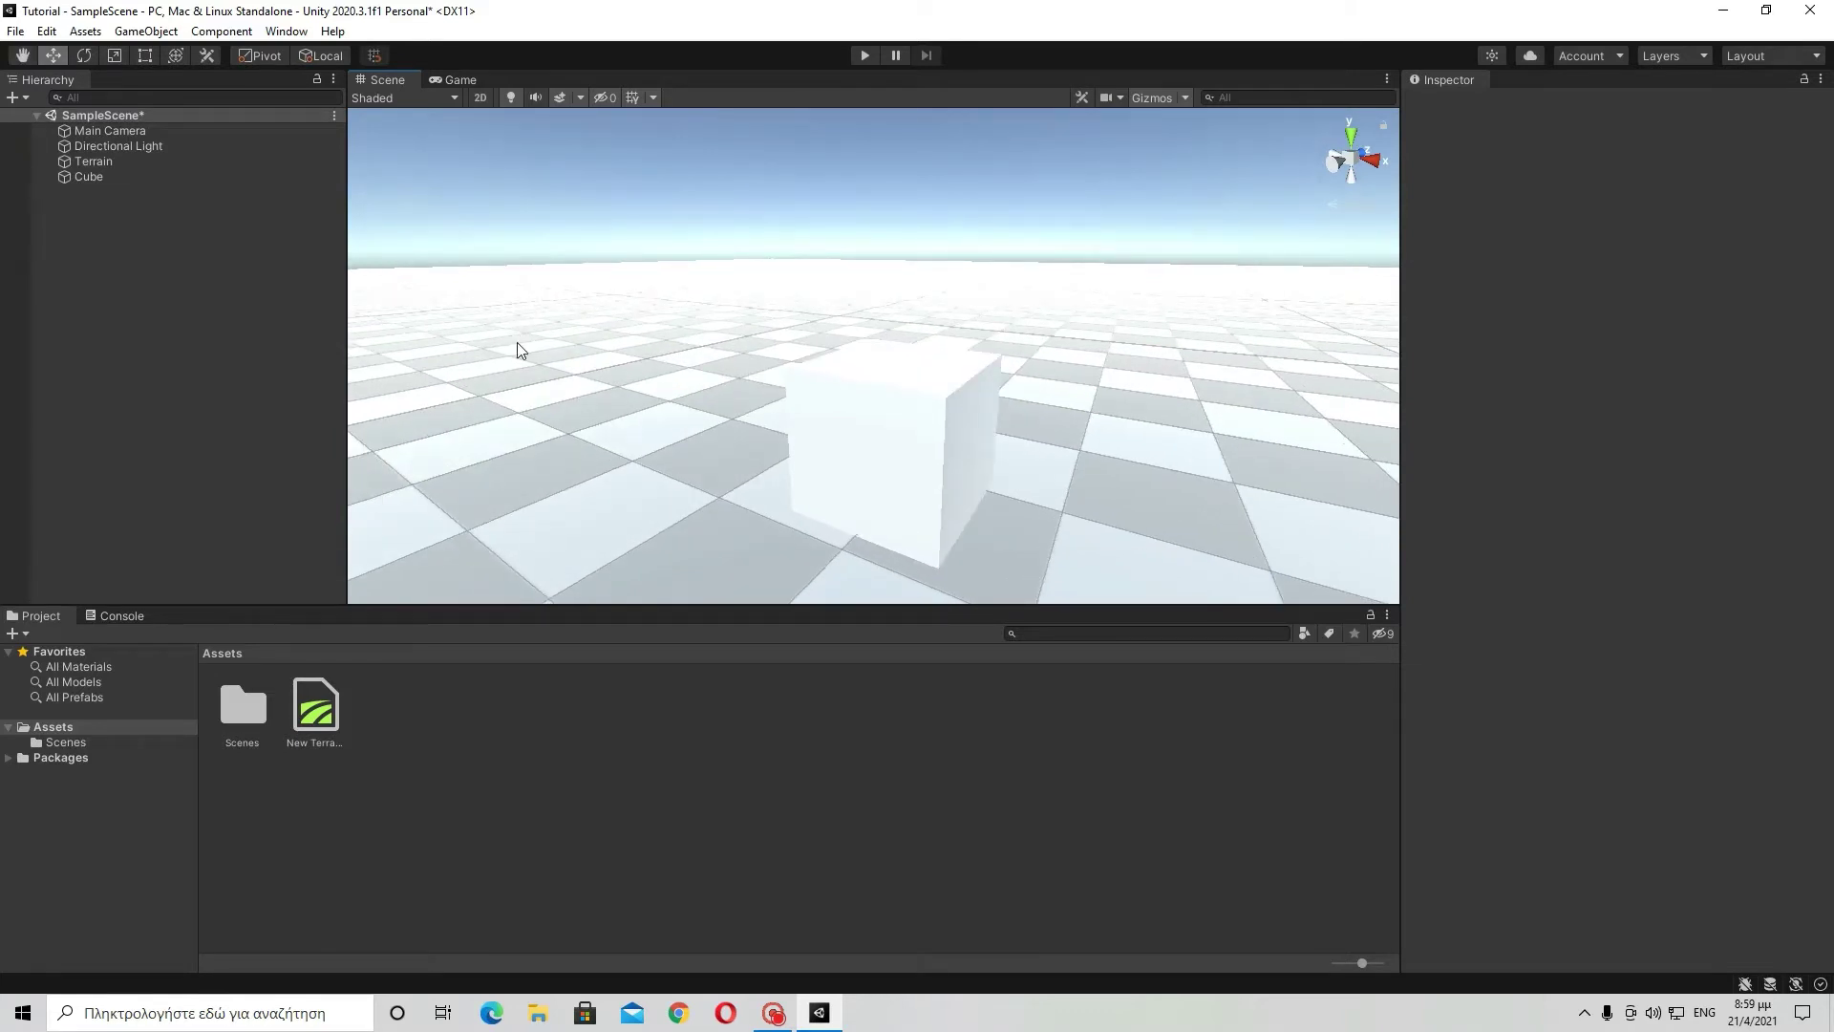
Raise the cube slightly along its vertical axis to a Y position of about 0.485.
click(914, 423)
right_drag(1213, 403, 998, 405)
key(d)
drag(867, 346, 867, 337)
right_drag(1167, 274, 1241, 277)
Try stretching the cube vertically with the Scale tool to a Y scale of about 1.4, and undo it.
click(118, 56)
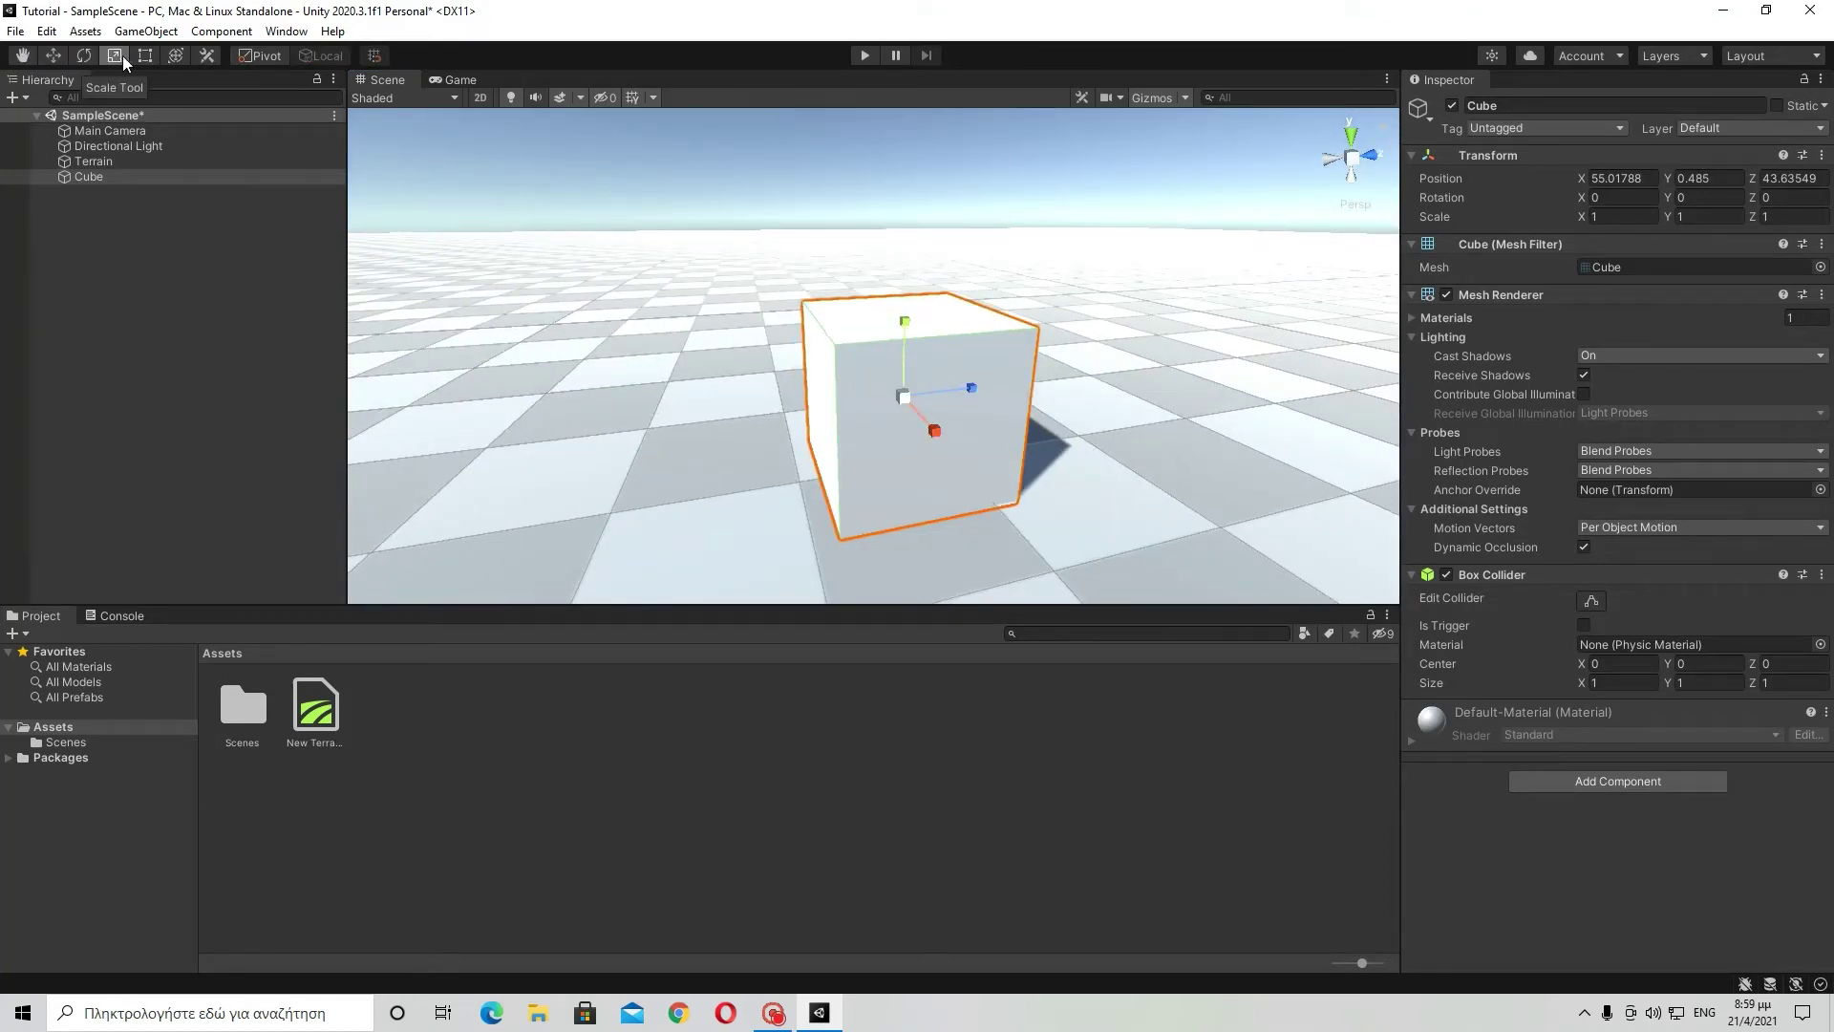
right_drag(887, 329, 867, 324)
key(d)
mouse_move(756, 320)
mouse_down()
mouse_move(750, 239)
mouse_move(755, 304)
mouse_up()
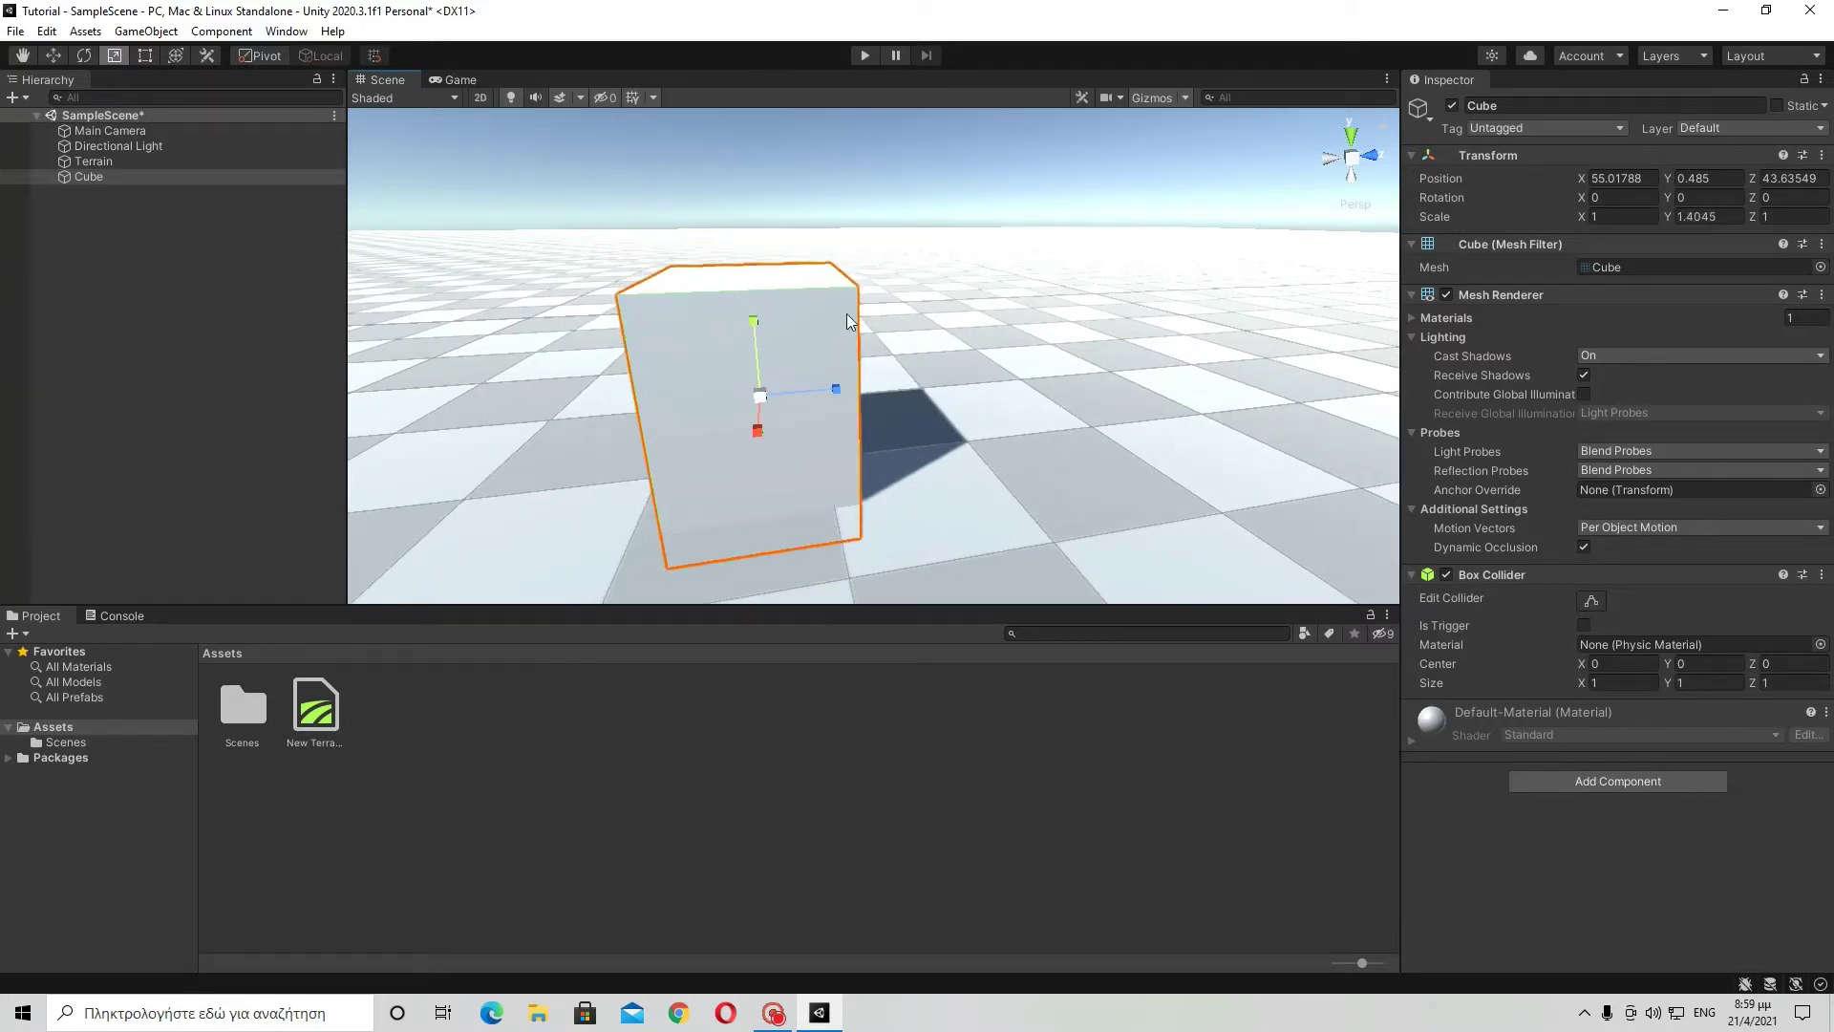
key(ctrl+z)
Try rotating the cube with the Rotate tool, undo the rotation and return to the Move tool.
click(85, 55)
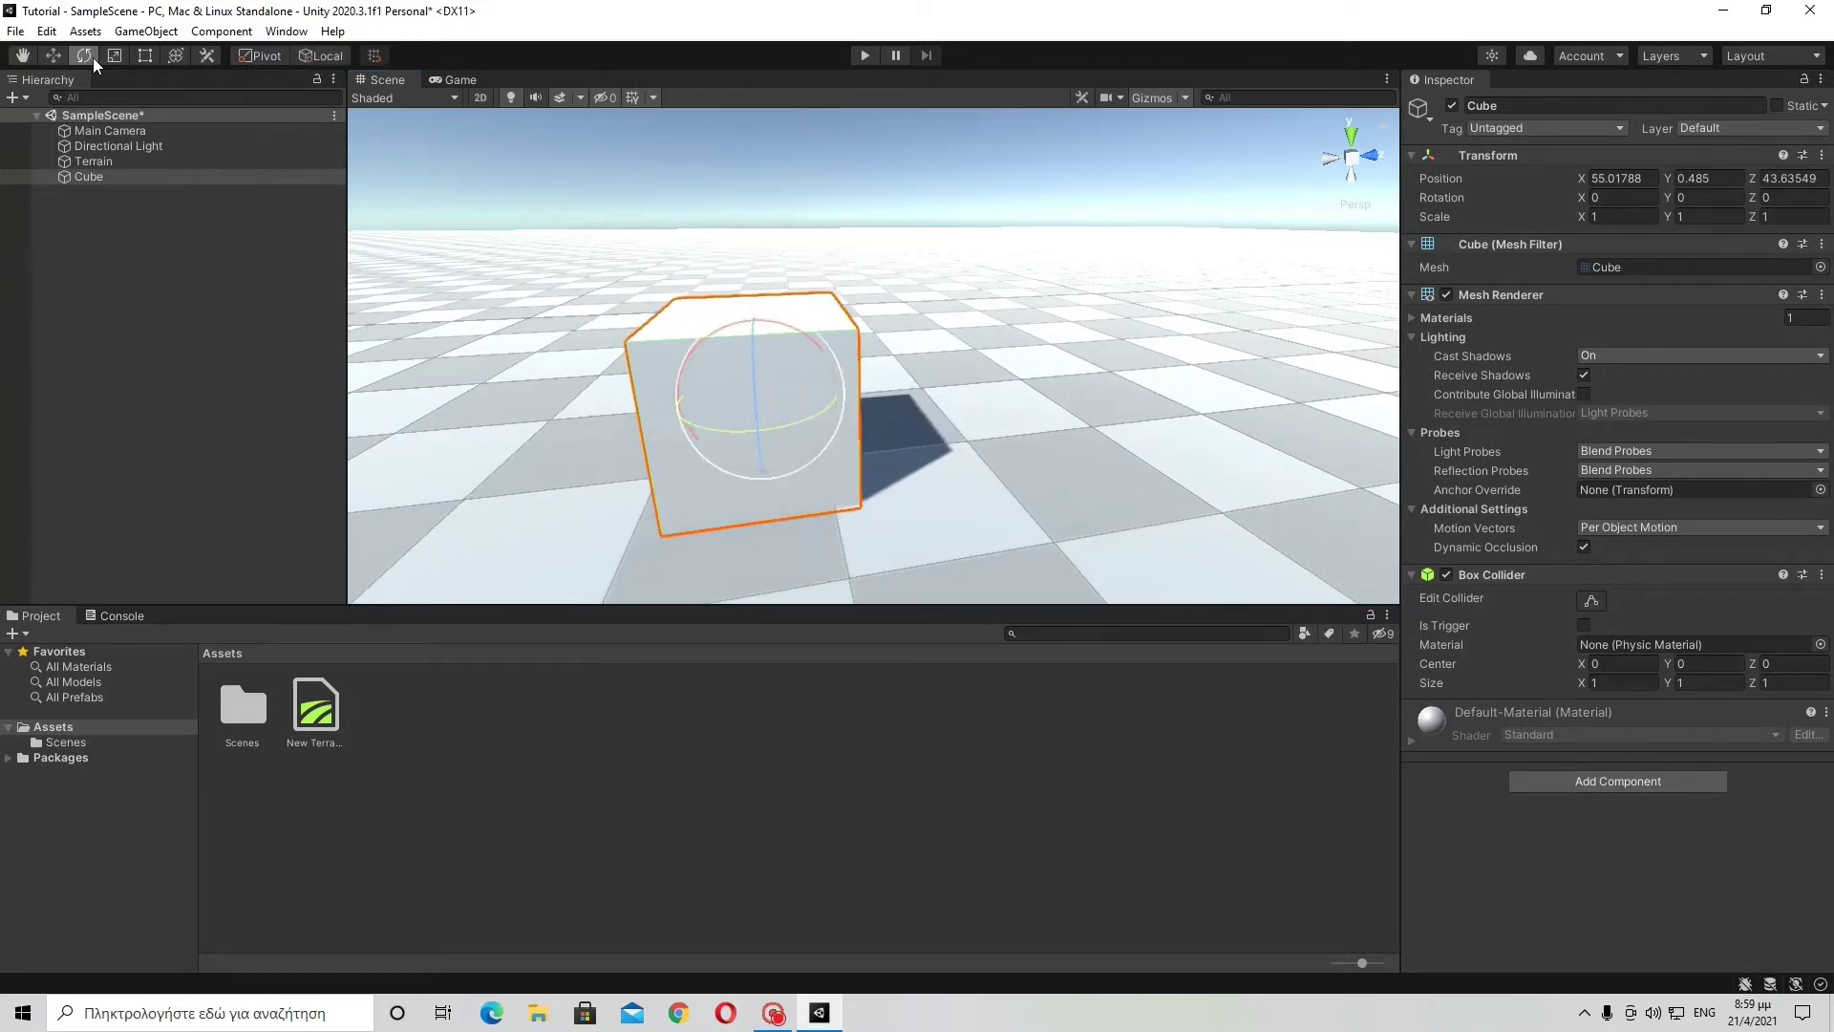
drag(769, 323, 989, 369)
key(ctrl+z)
click(51, 56)
key(ctrl+z)
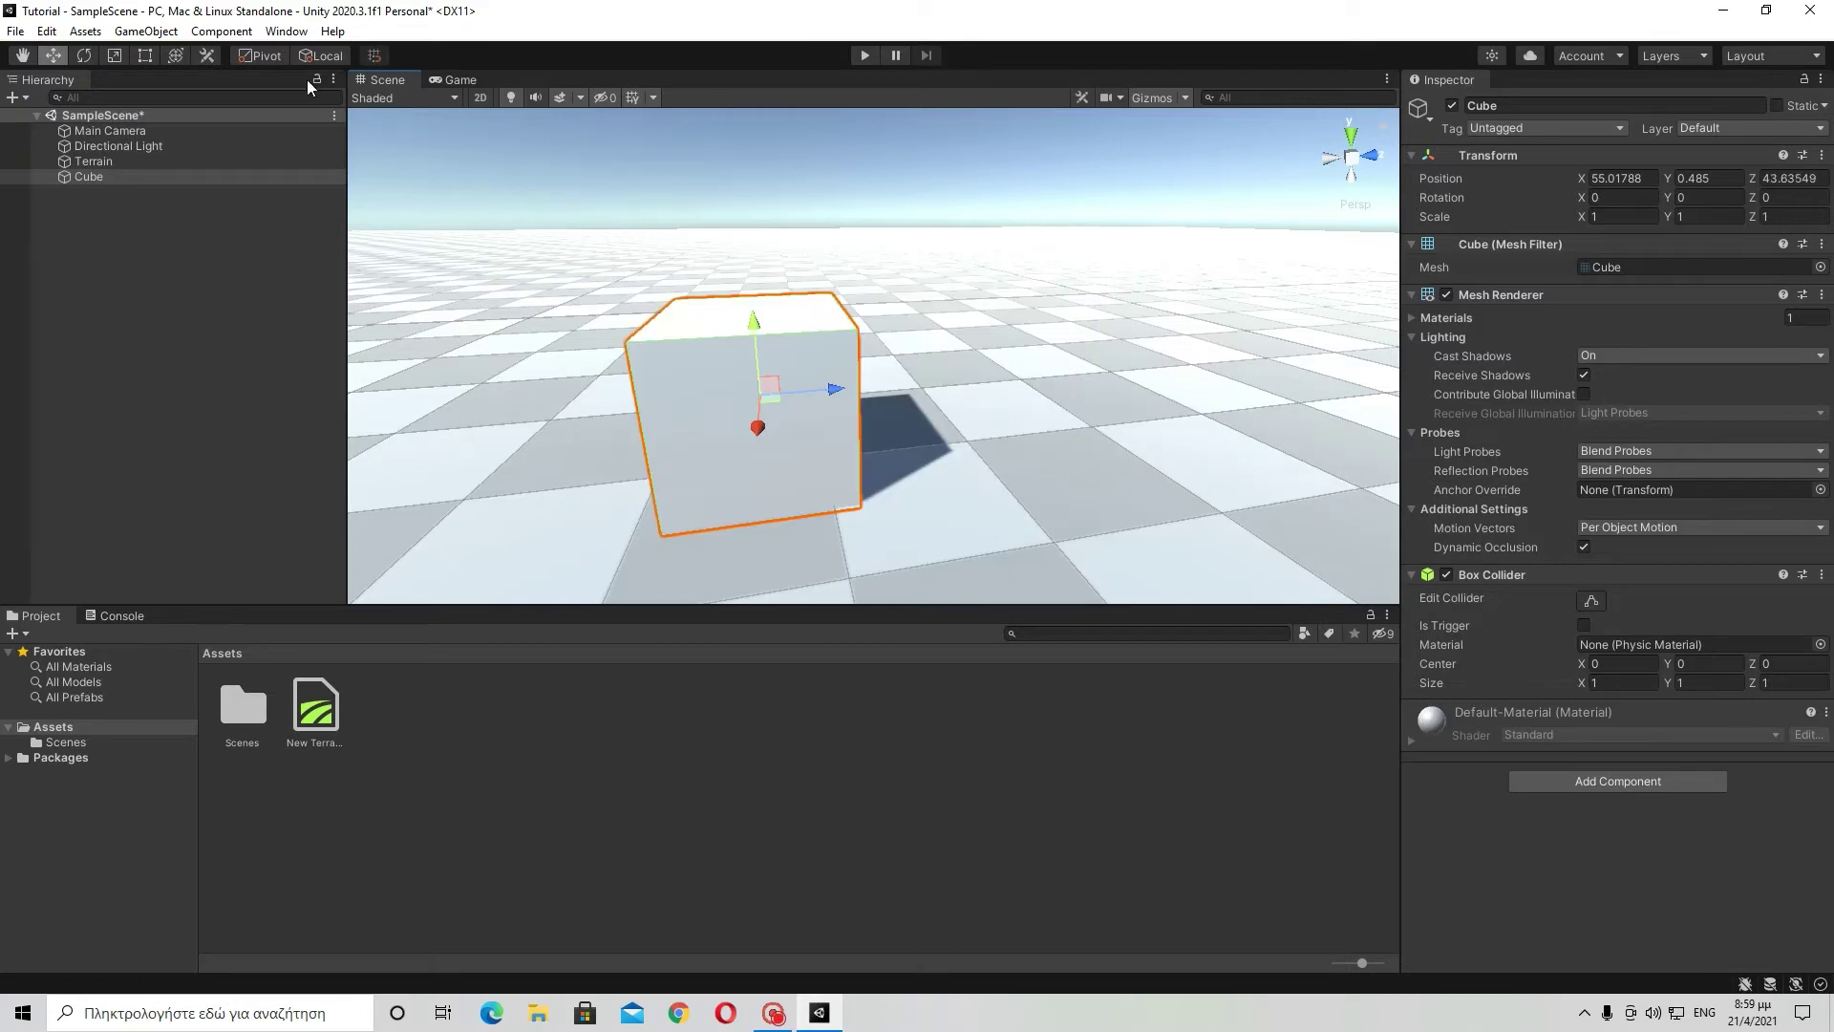
View the Rect tool's handles on the framed cube, and compare them with the Move, Rotate and Hand tools.
click(139, 54)
alt+drag(608, 319, 1202, 493)
key(f)
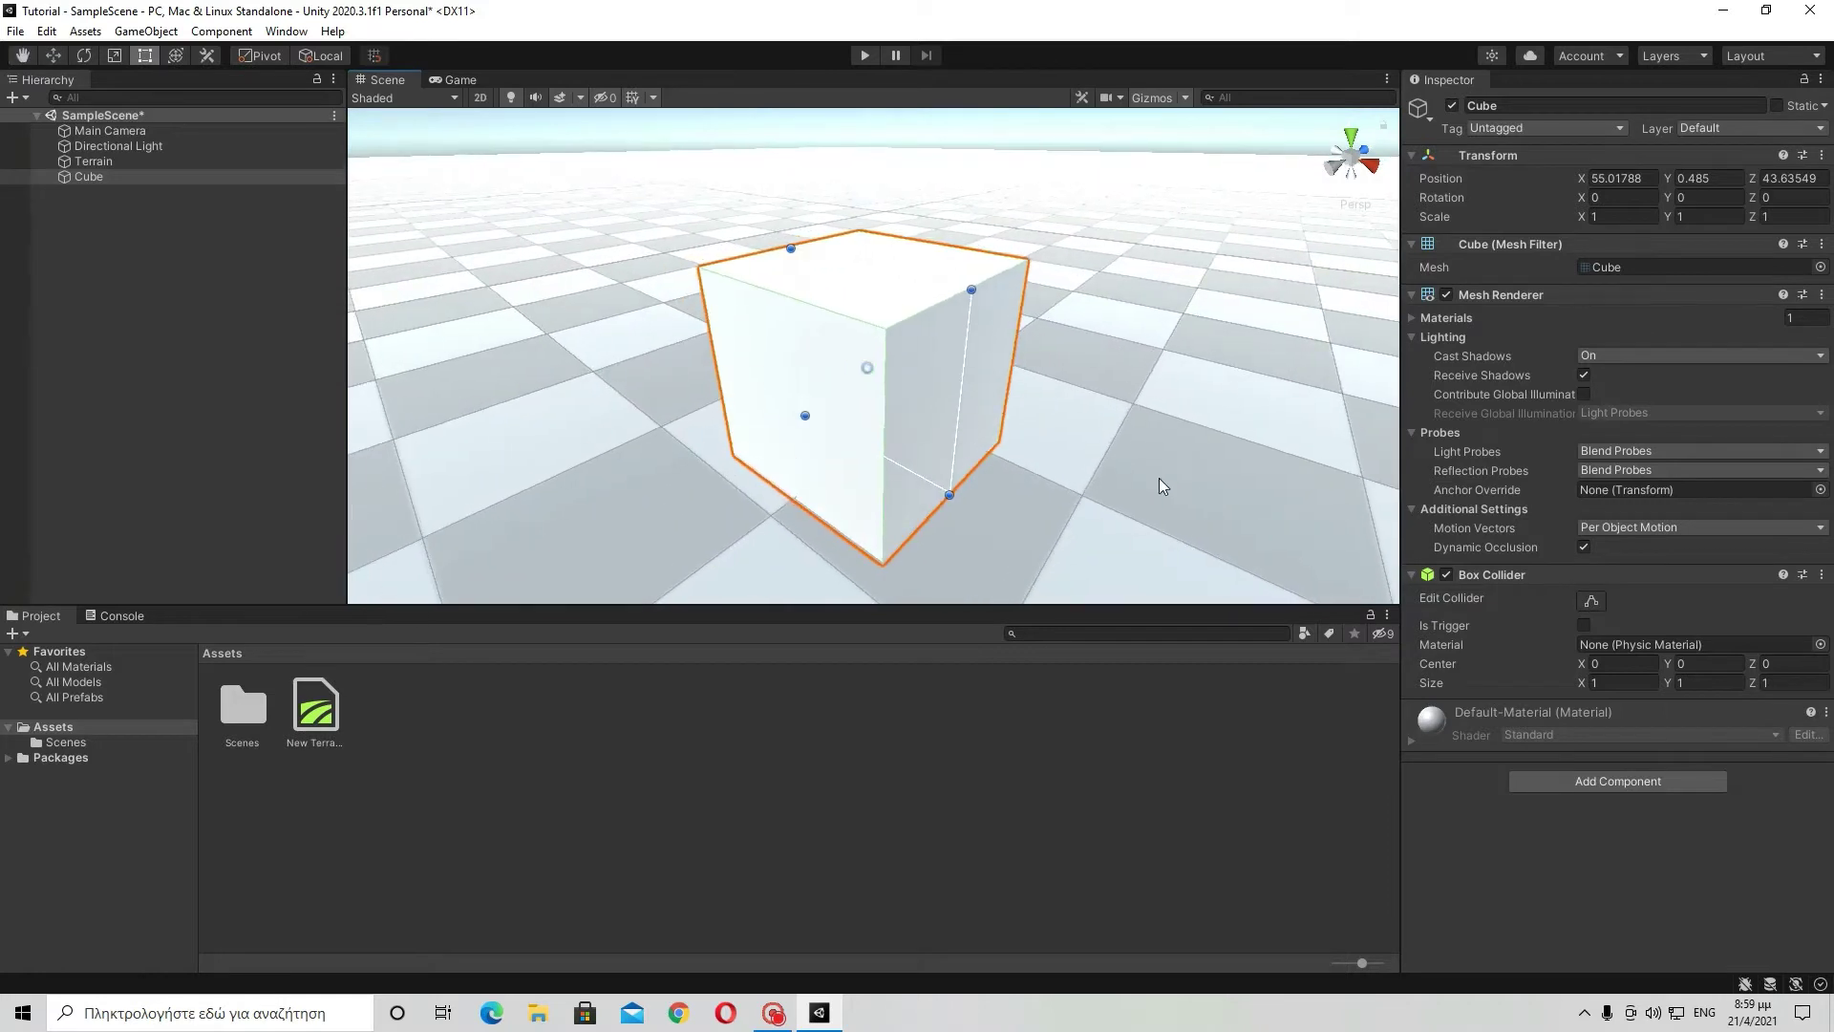
key(w)
key(e)
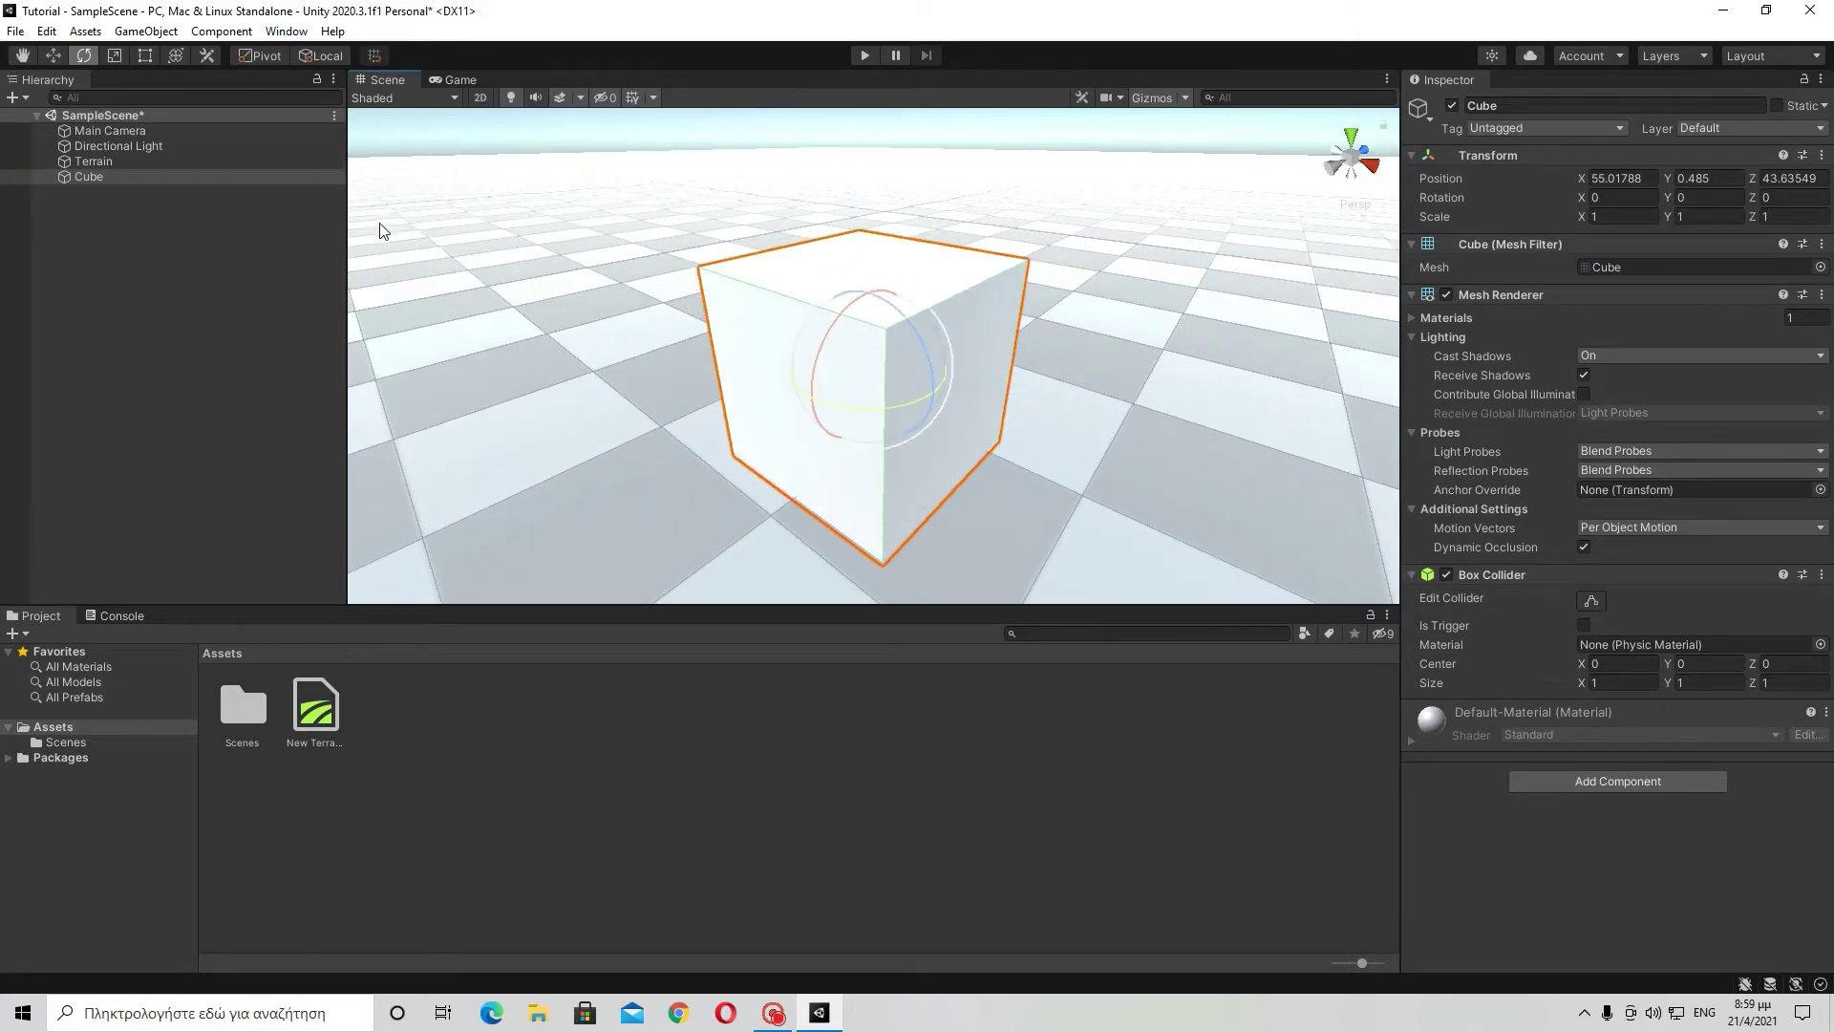
key(q)
key(w)
key(q)
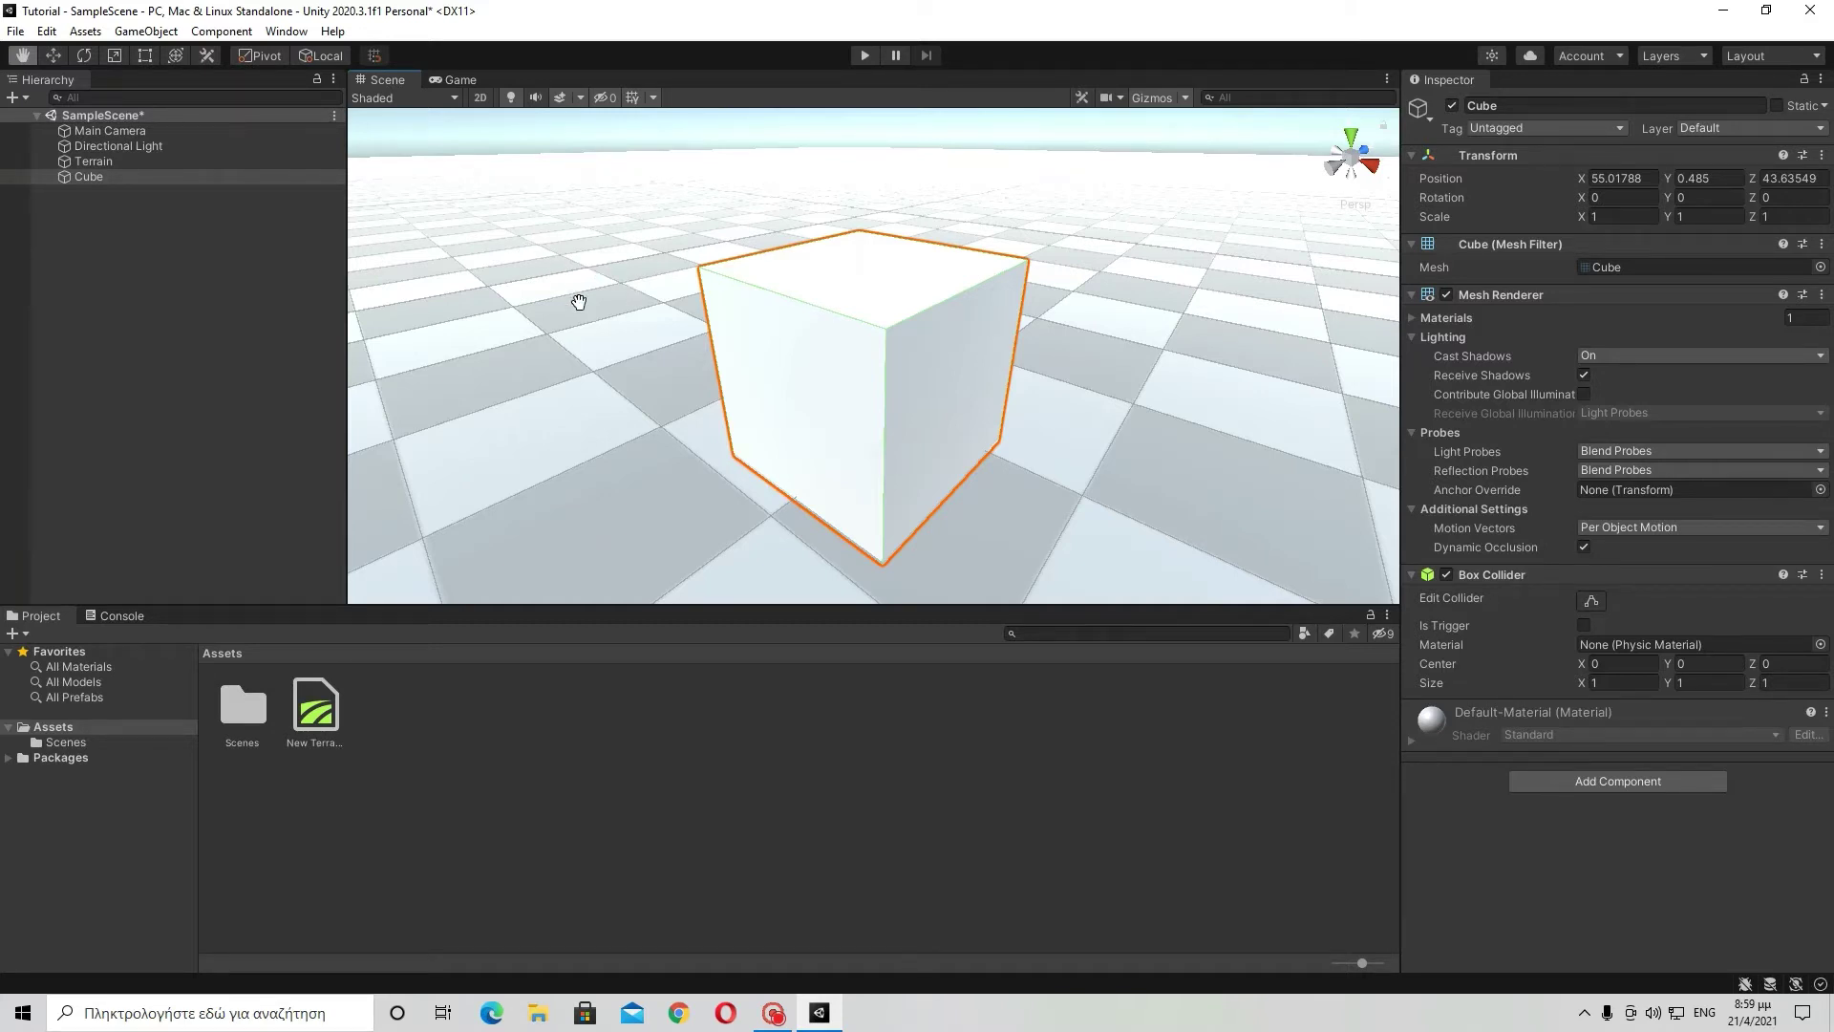
mouse_move(577, 299)
mouse_down()
mouse_move(594, 311)
mouse_move(565, 287)
mouse_move(590, 303)
mouse_move(538, 322)
mouse_move(588, 295)
mouse_up()
Try moving the cube along the X axis to about 54.32 with the Move tool, and undo it.
key(w)
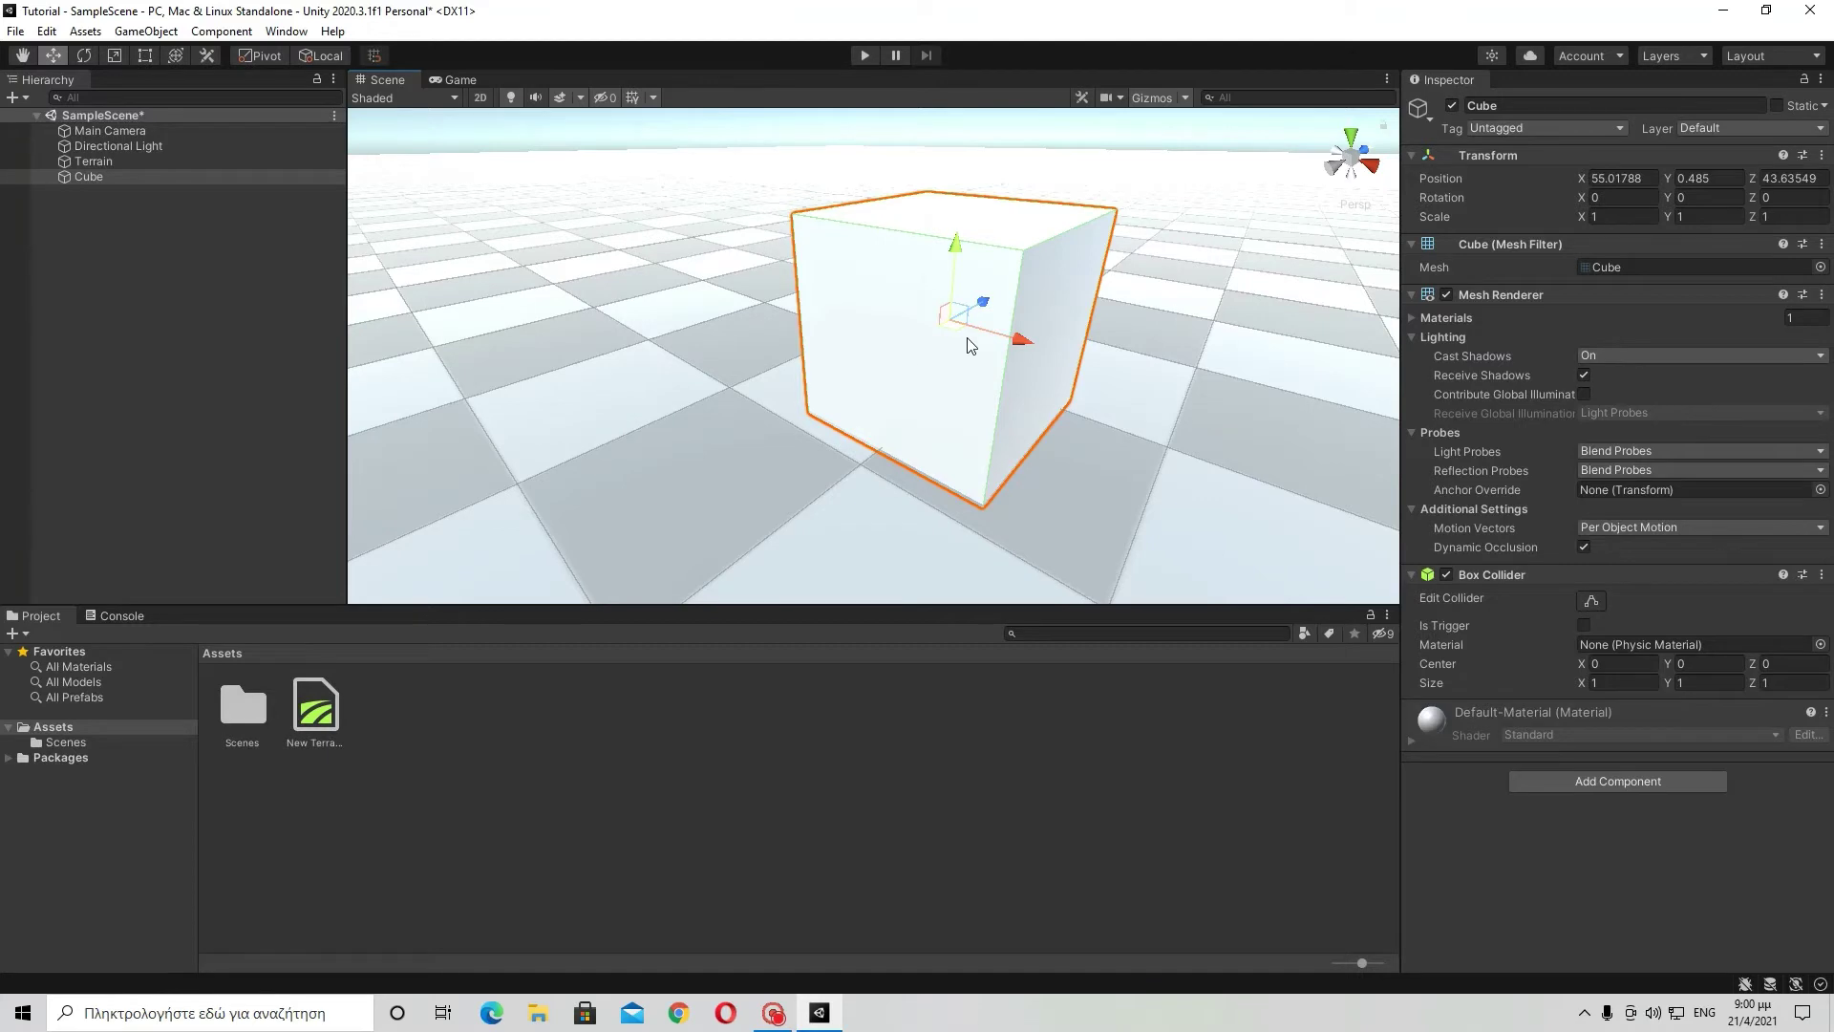
drag(1031, 340, 981, 384)
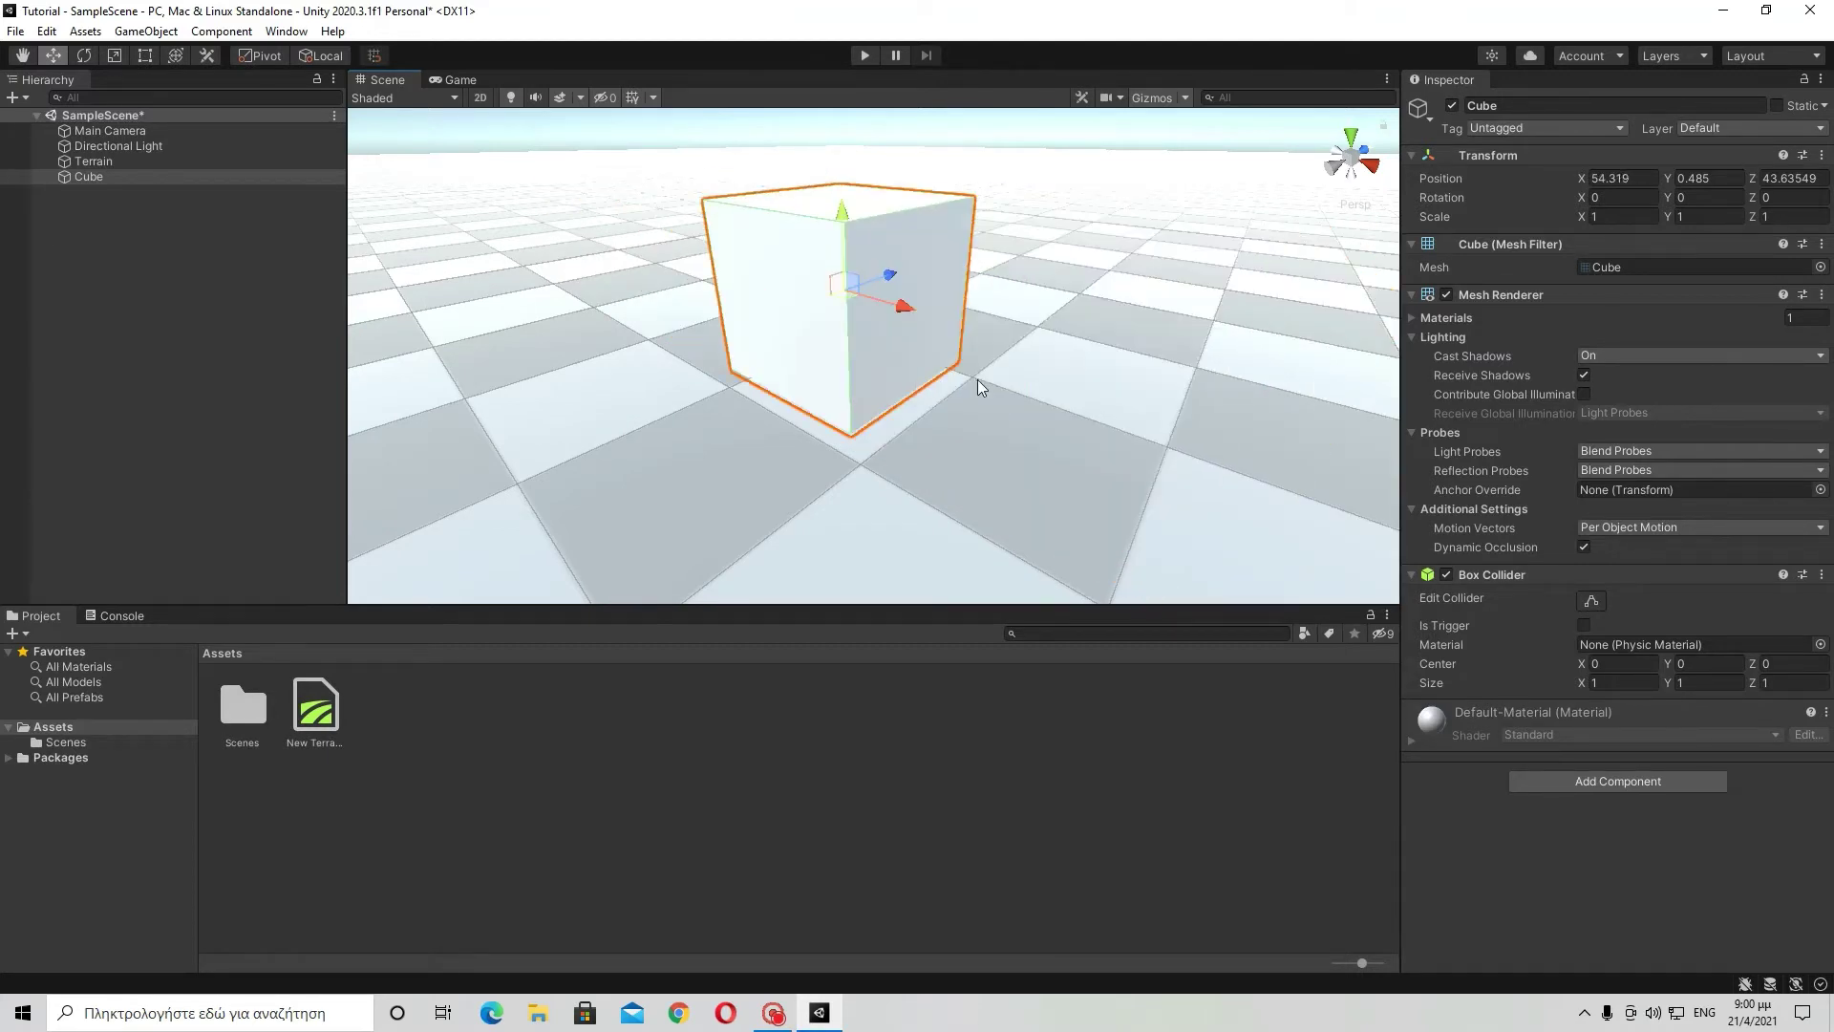
key(ctrl+z)
View the cube's Rotate, Scale, Rect and Transform handles one after another, and look around it with the Hand tool active.
key(e)
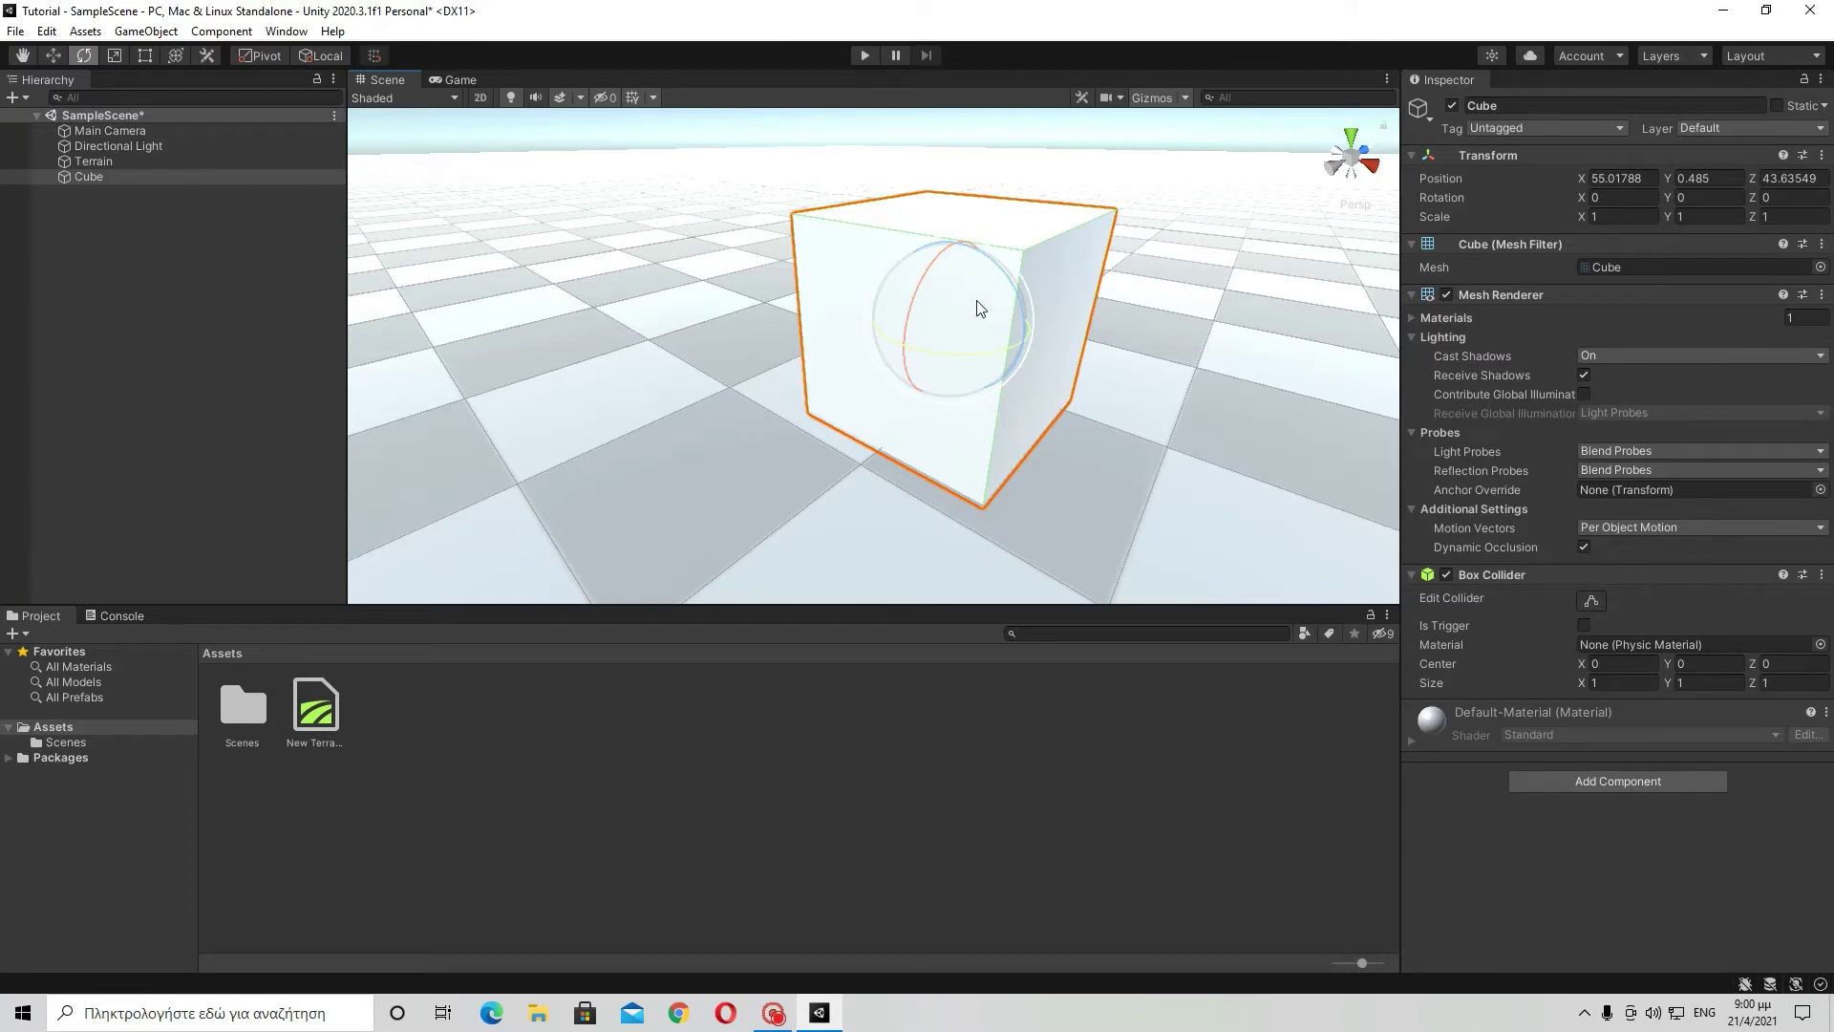
key(r)
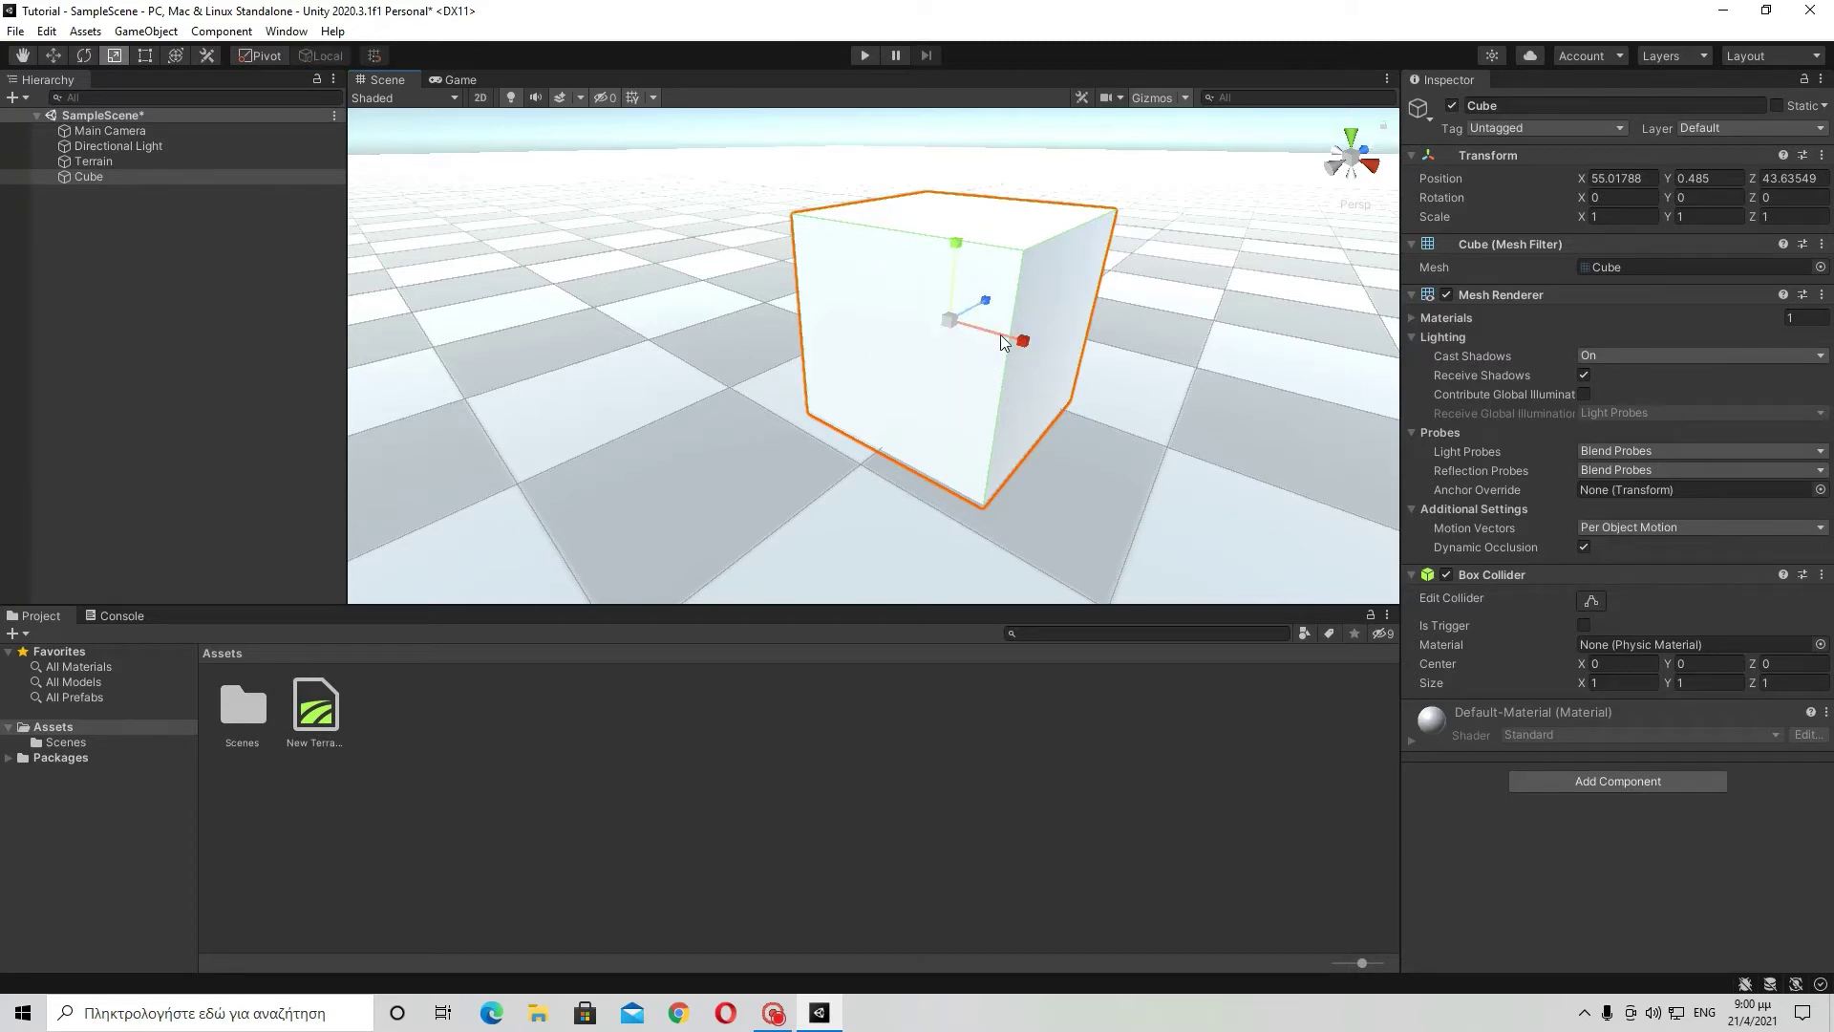
key(t)
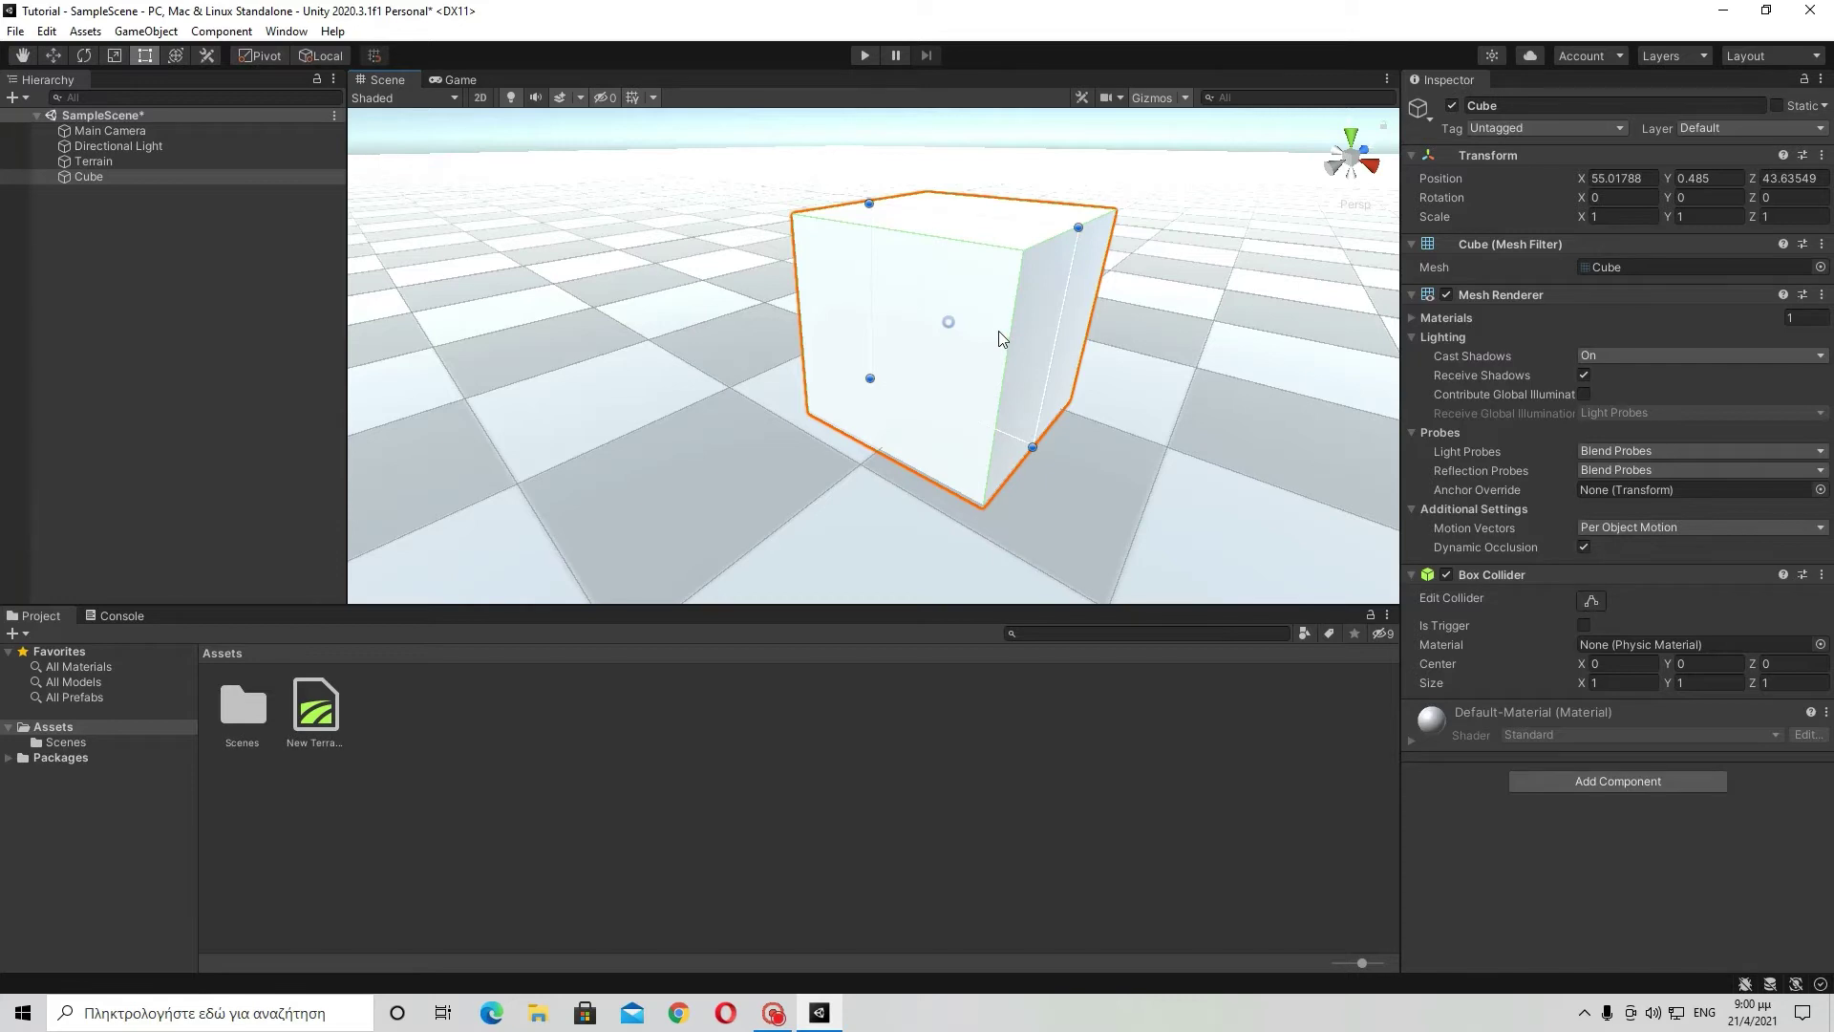
key(y)
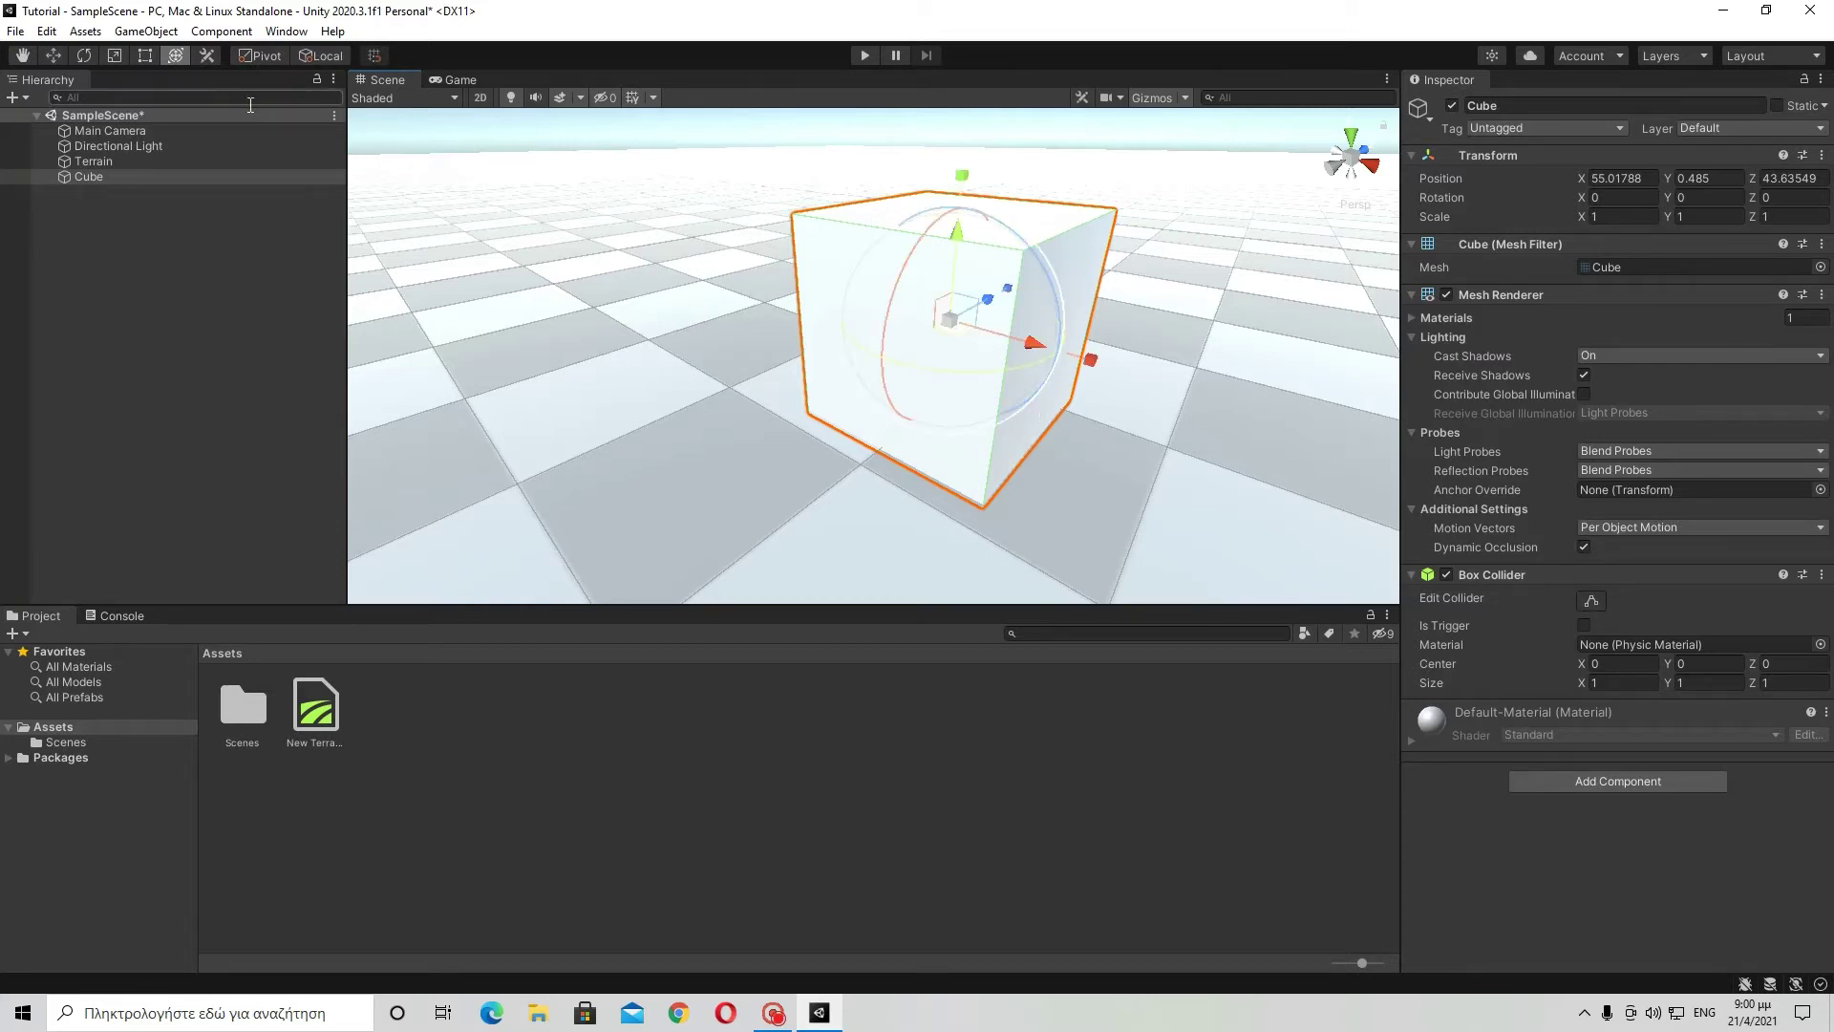
key(q)
alt+drag(751, 302, 822, 341)
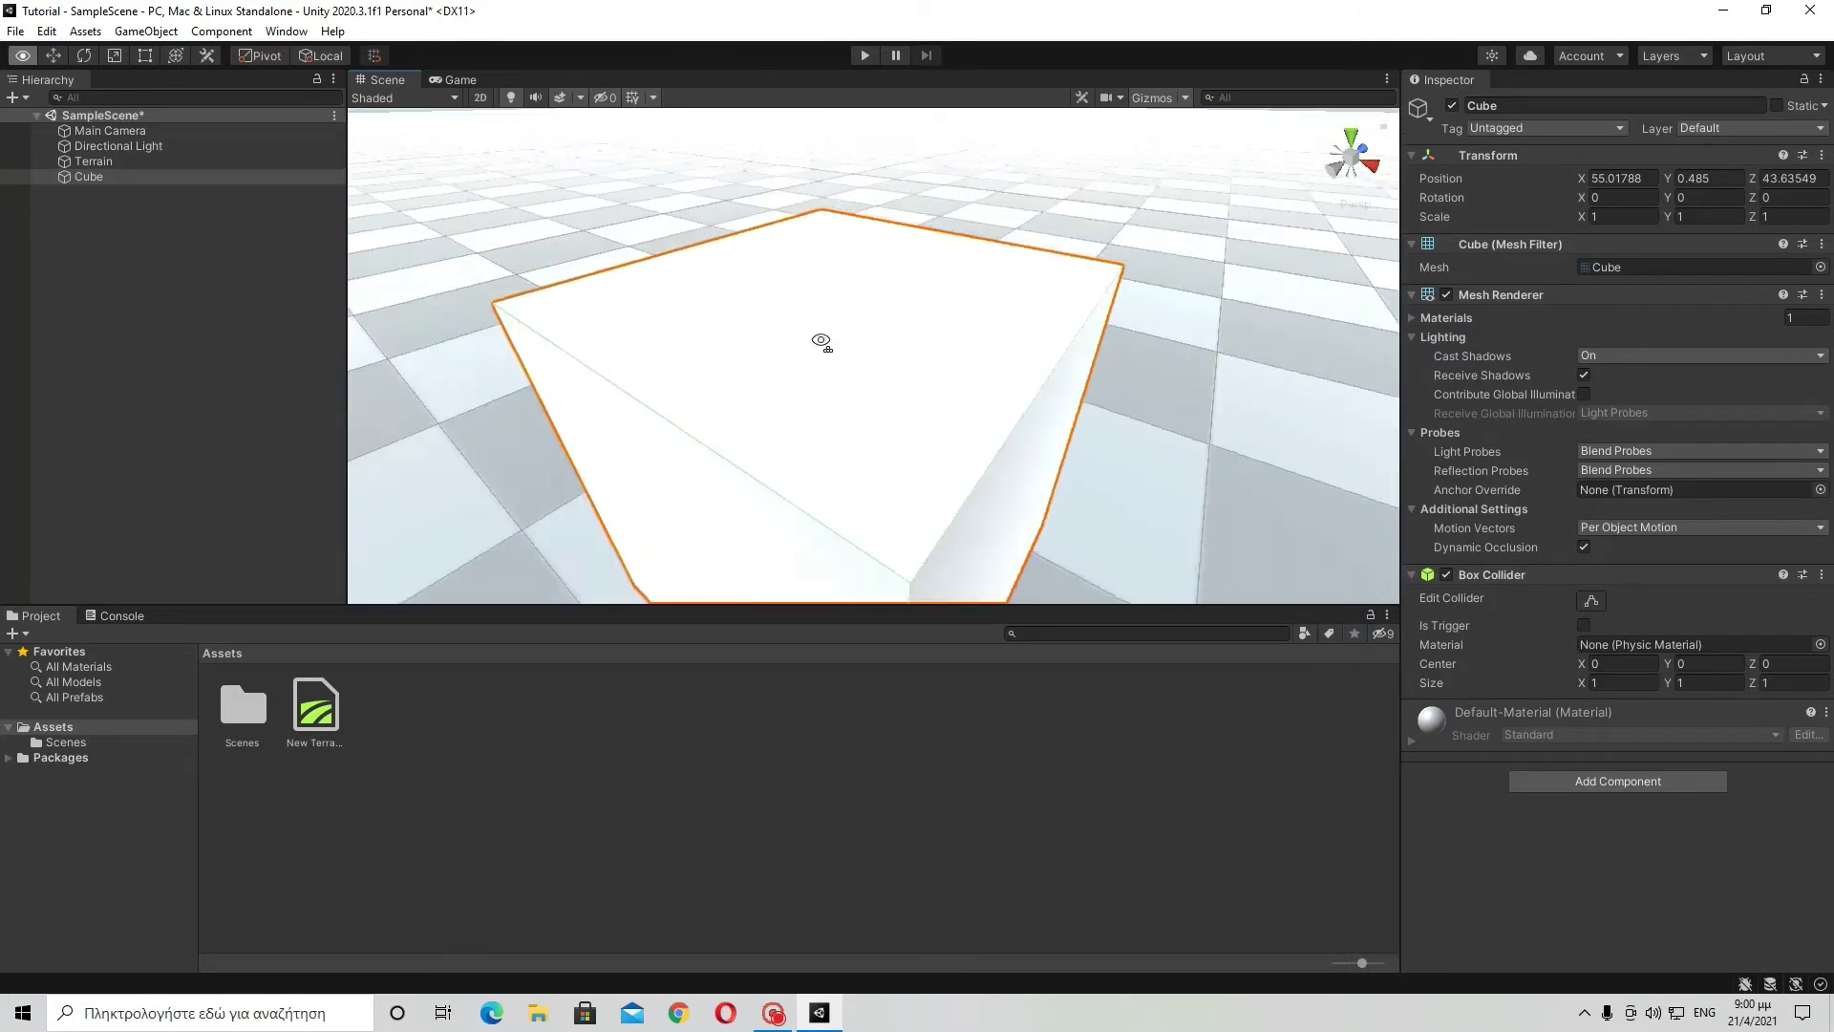
key(s)
right_drag(821, 341, 713, 393)
key(w)
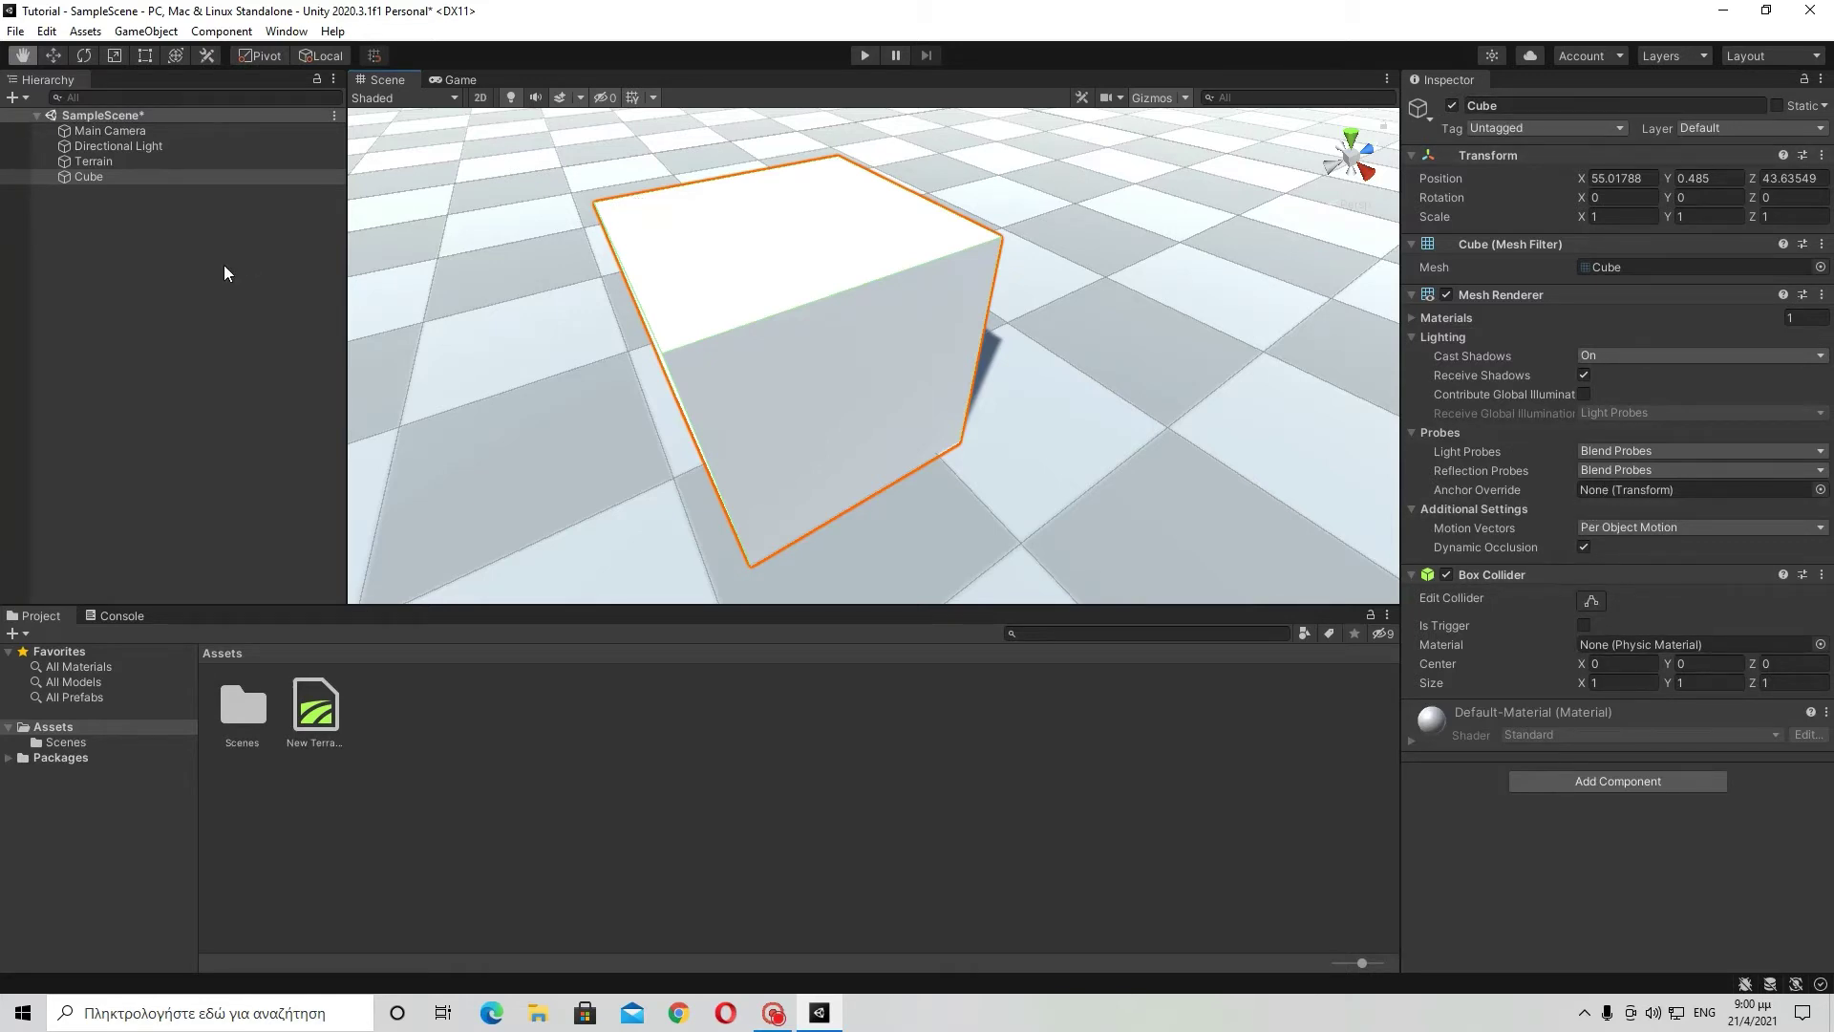
right_click(78, 177)
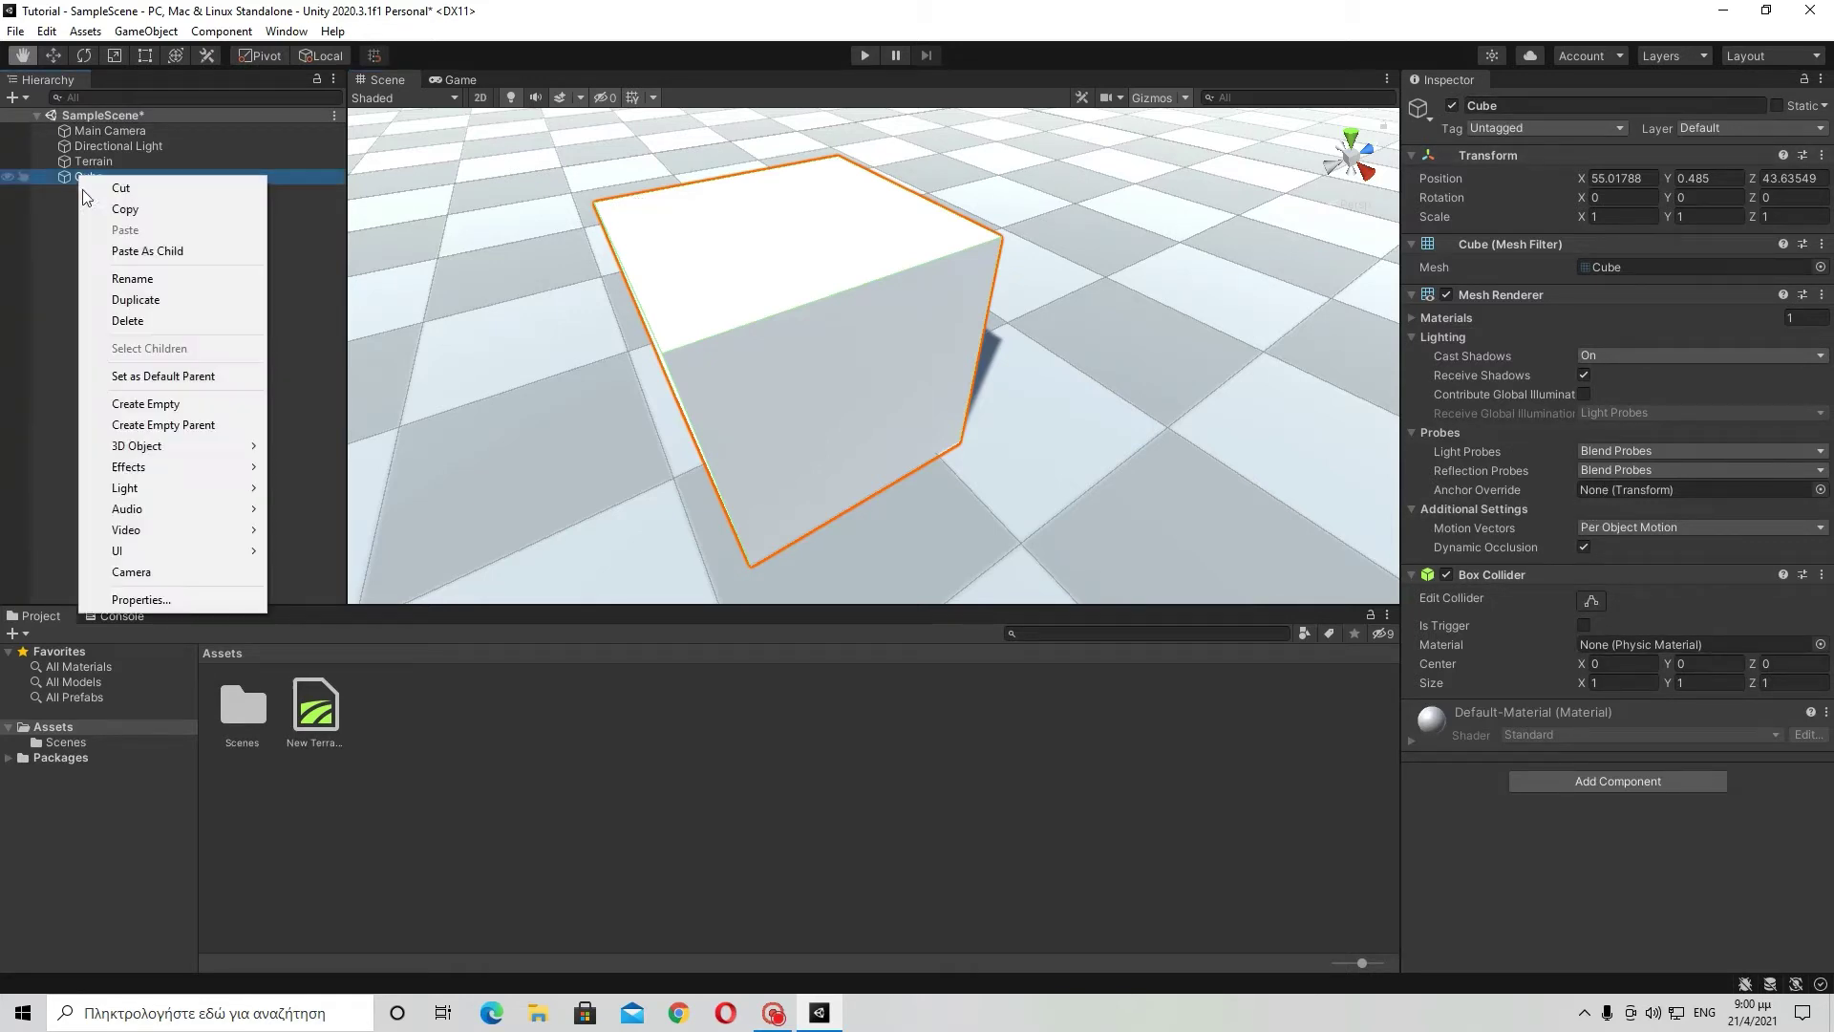
click(143, 278)
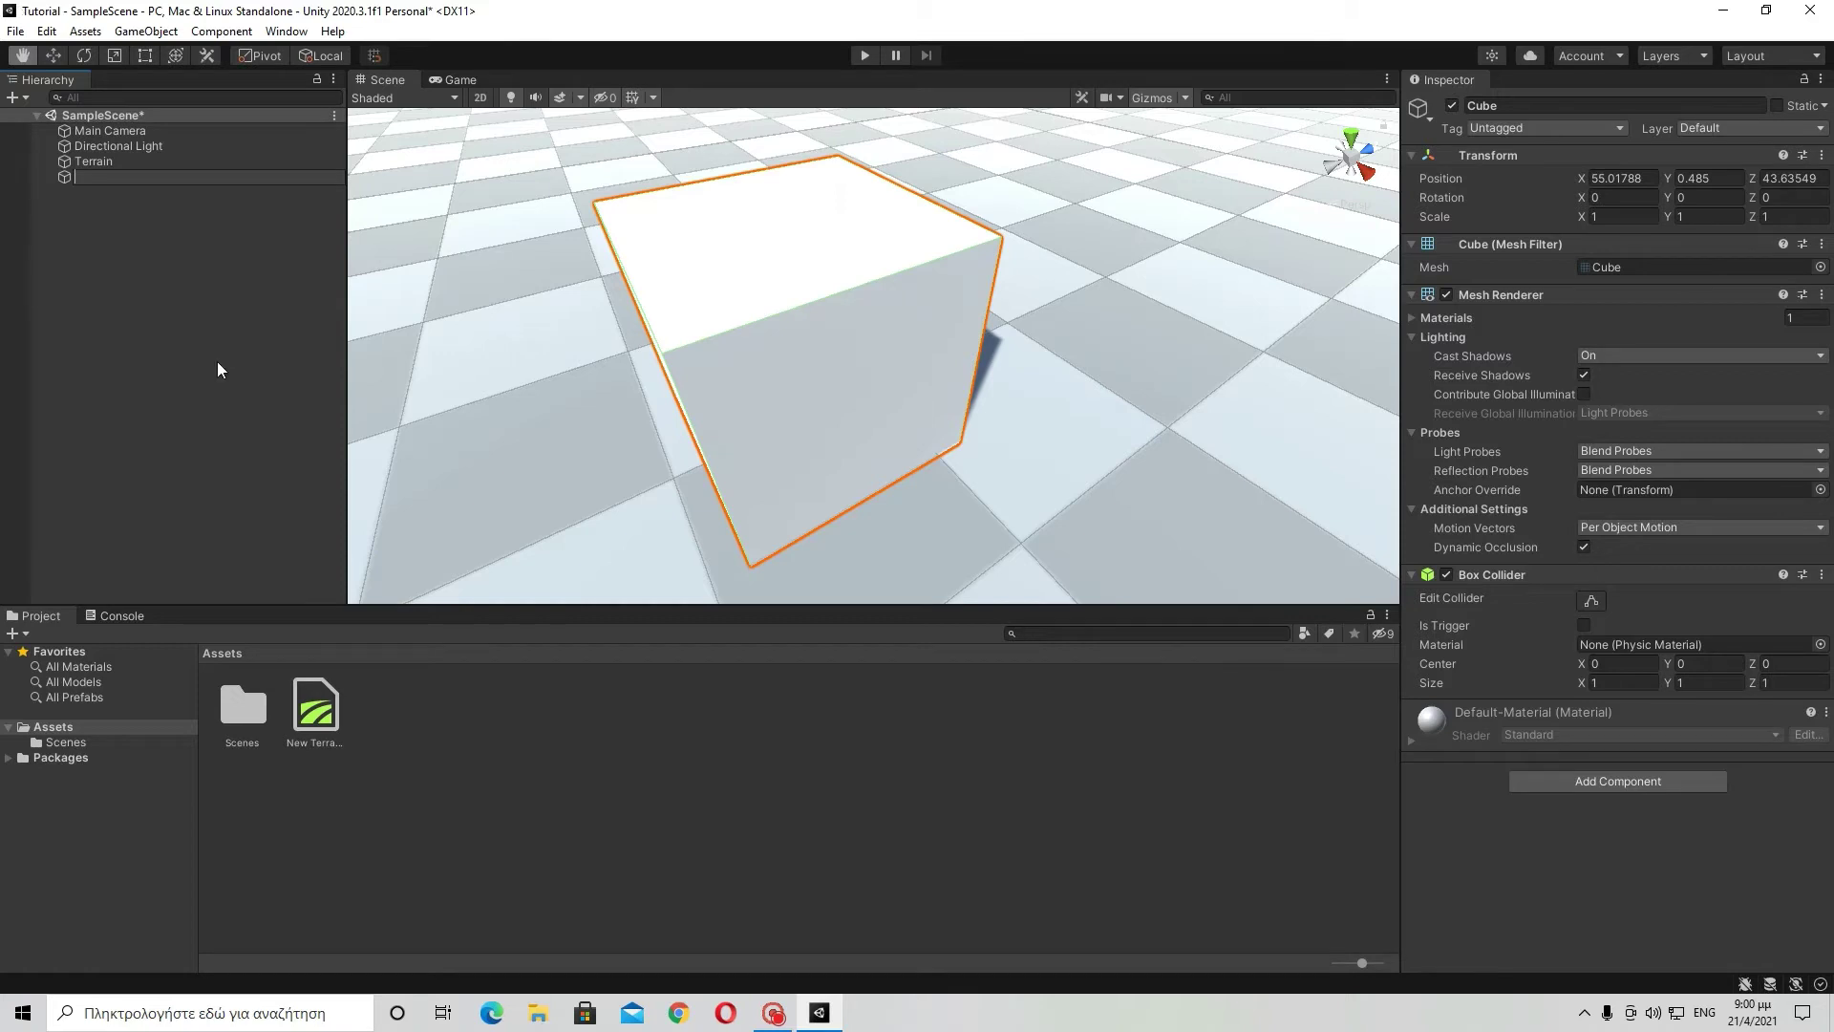
click(648, 346)
View the settings of the cube's default material, and collapse them again.
right_drag(1077, 390, 1136, 315)
key(s)
key(w)
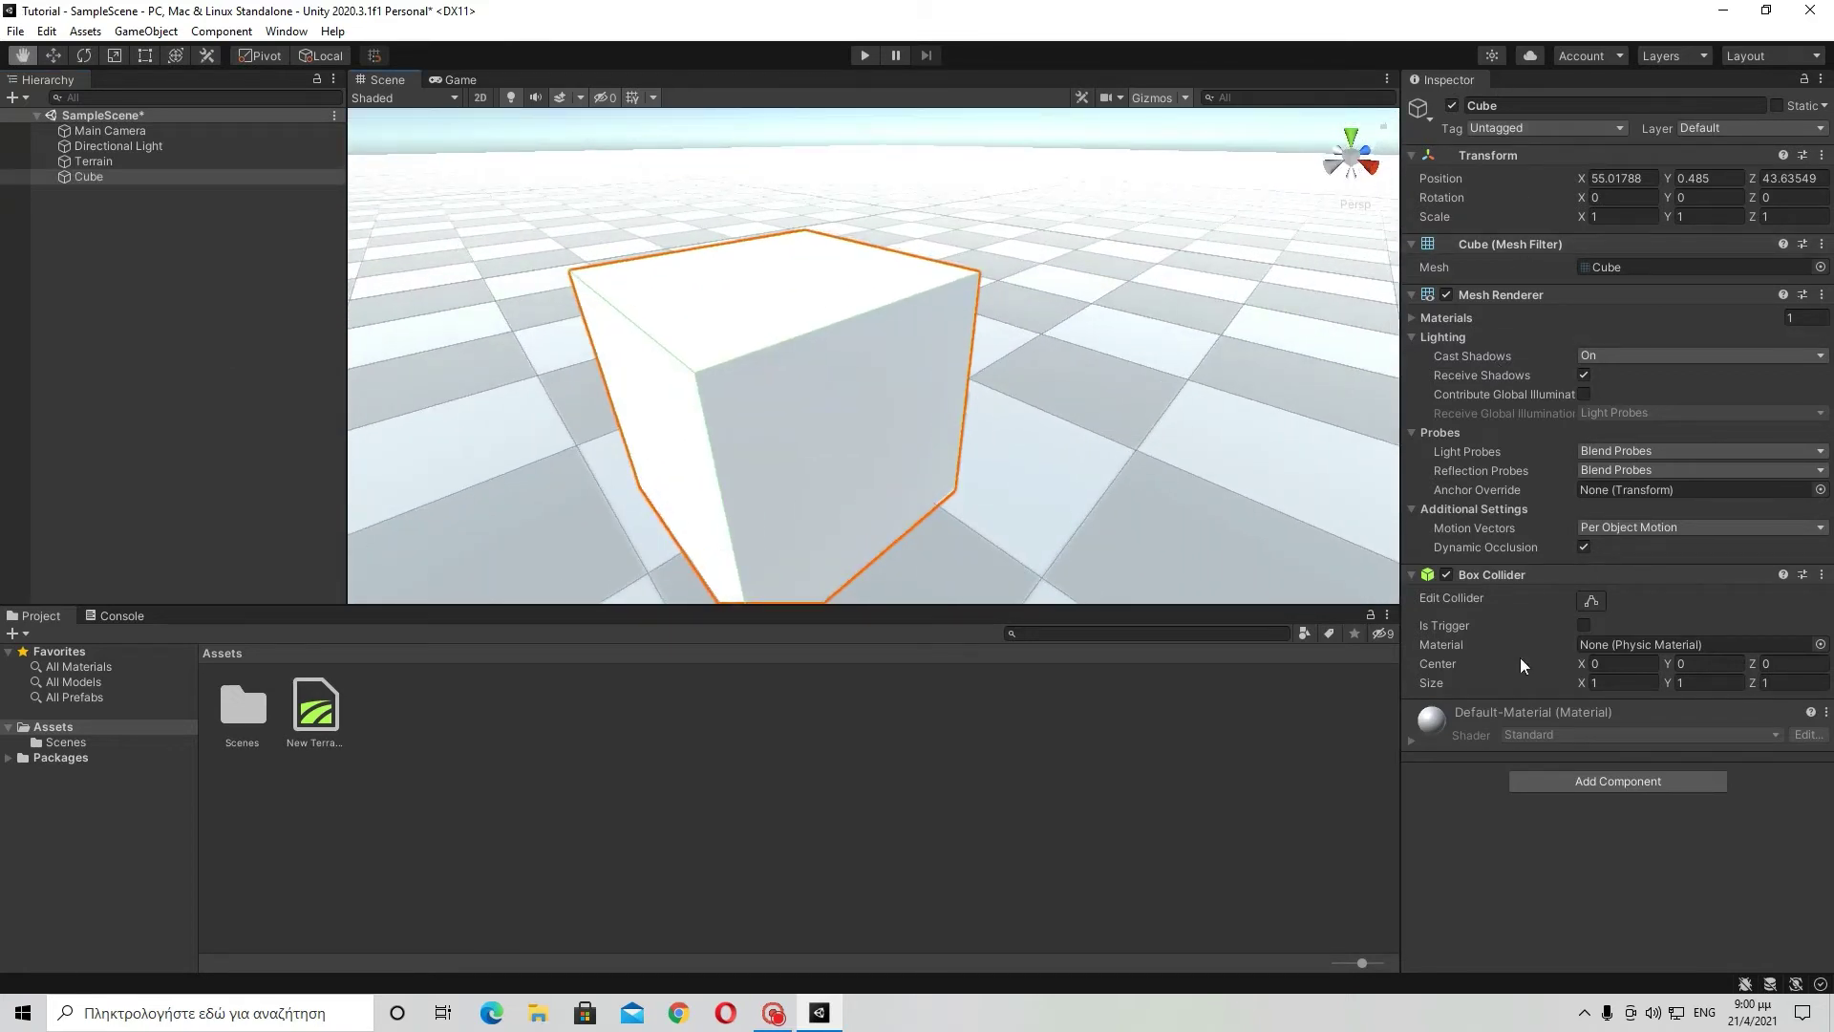
click(1451, 712)
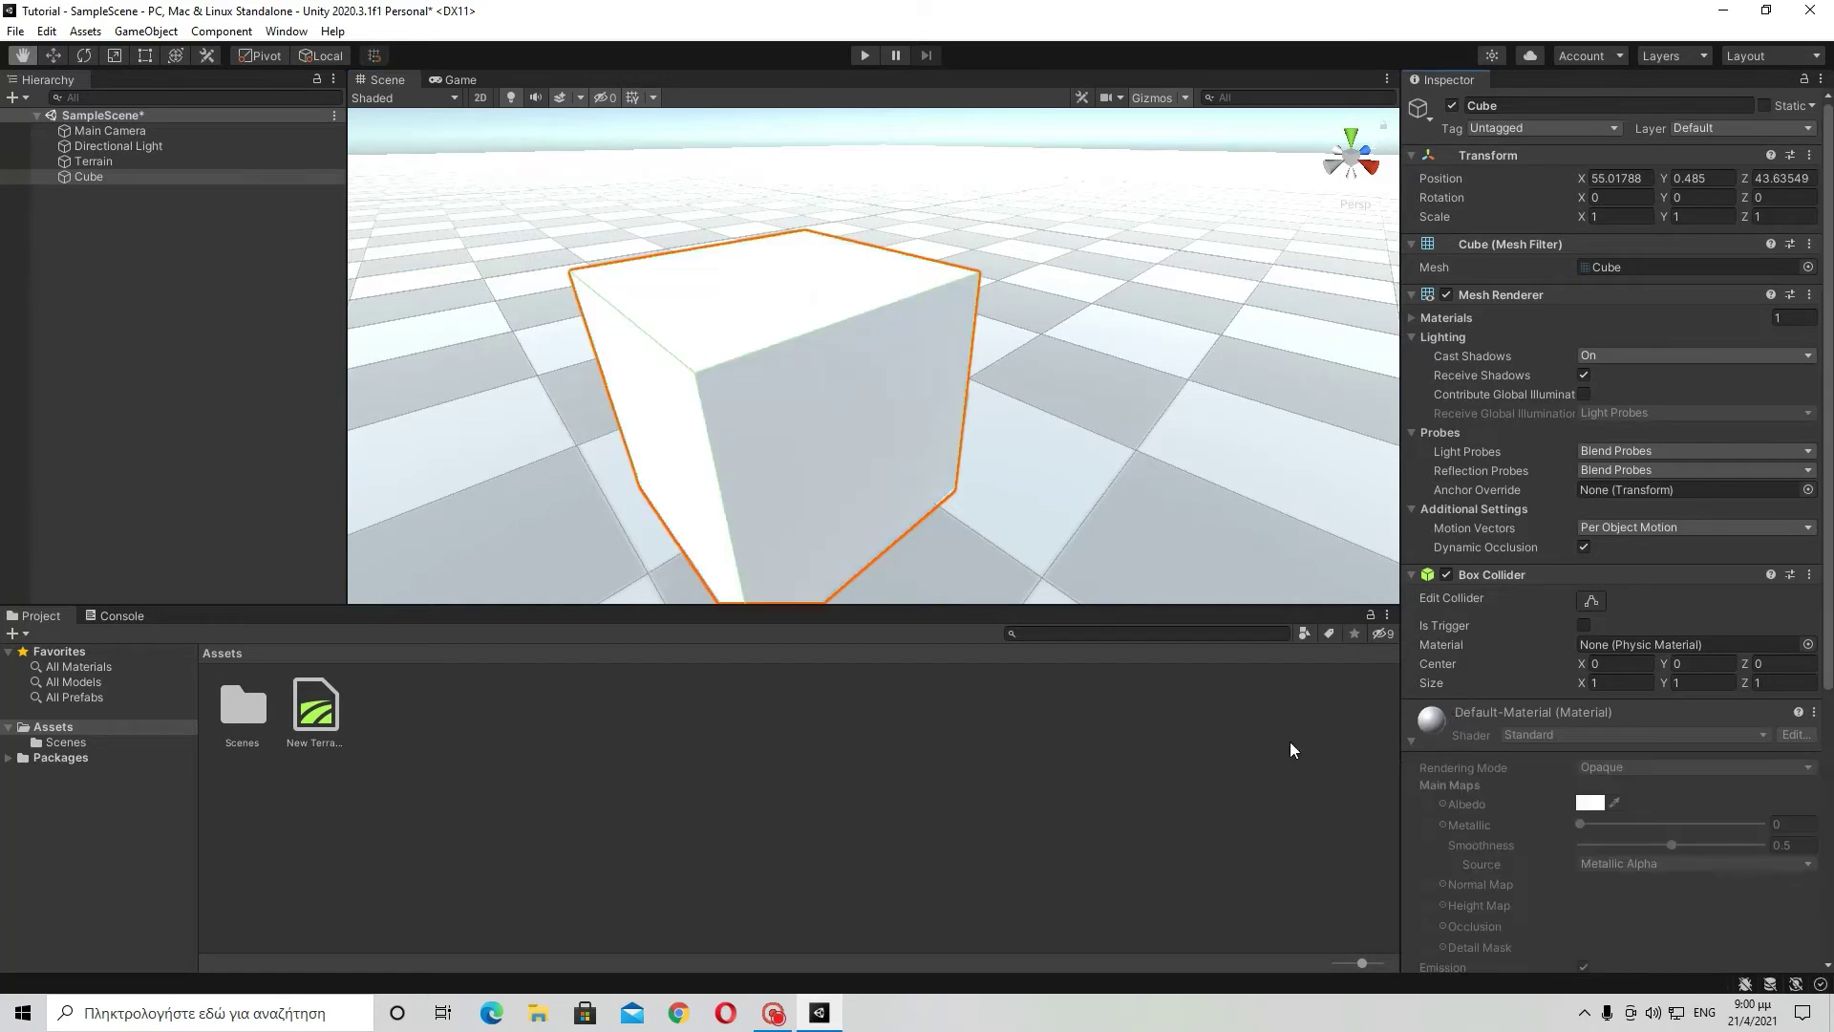
click(1424, 737)
Create a folder named Materials in the project's Assets folder.
click(403, 696)
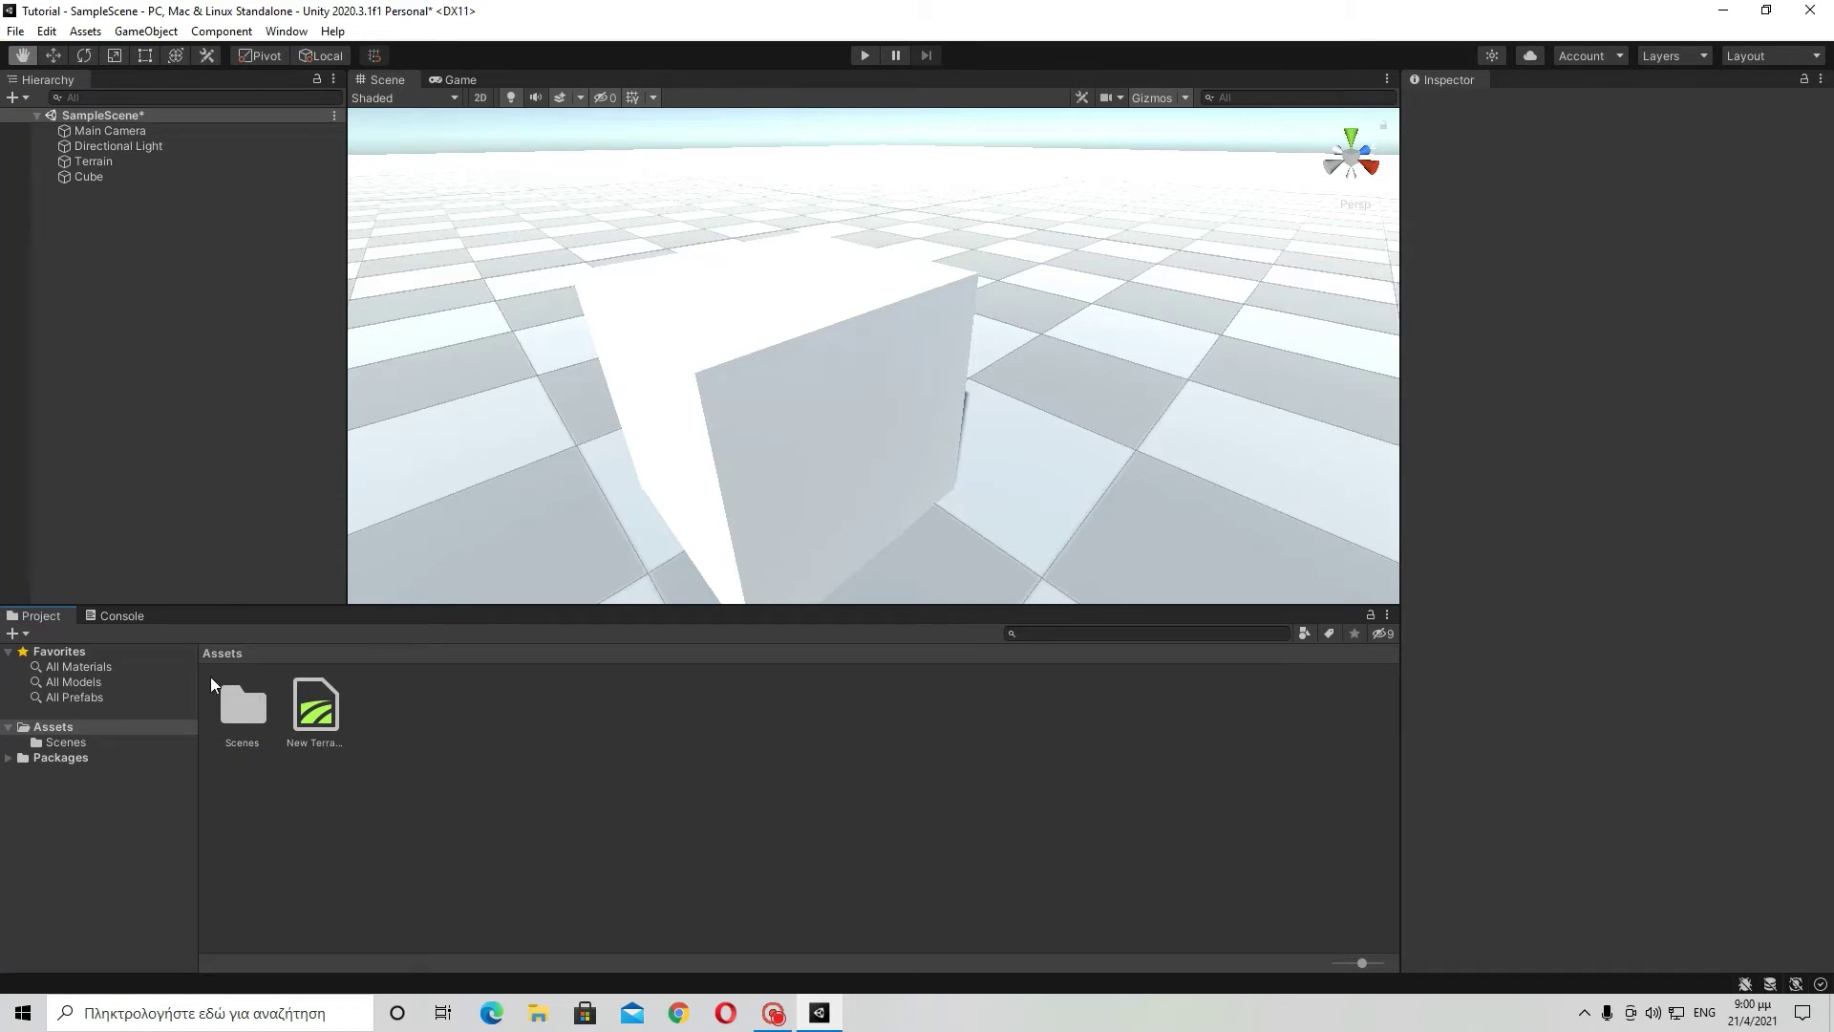
right_click(517, 760)
mouse_move(584, 263)
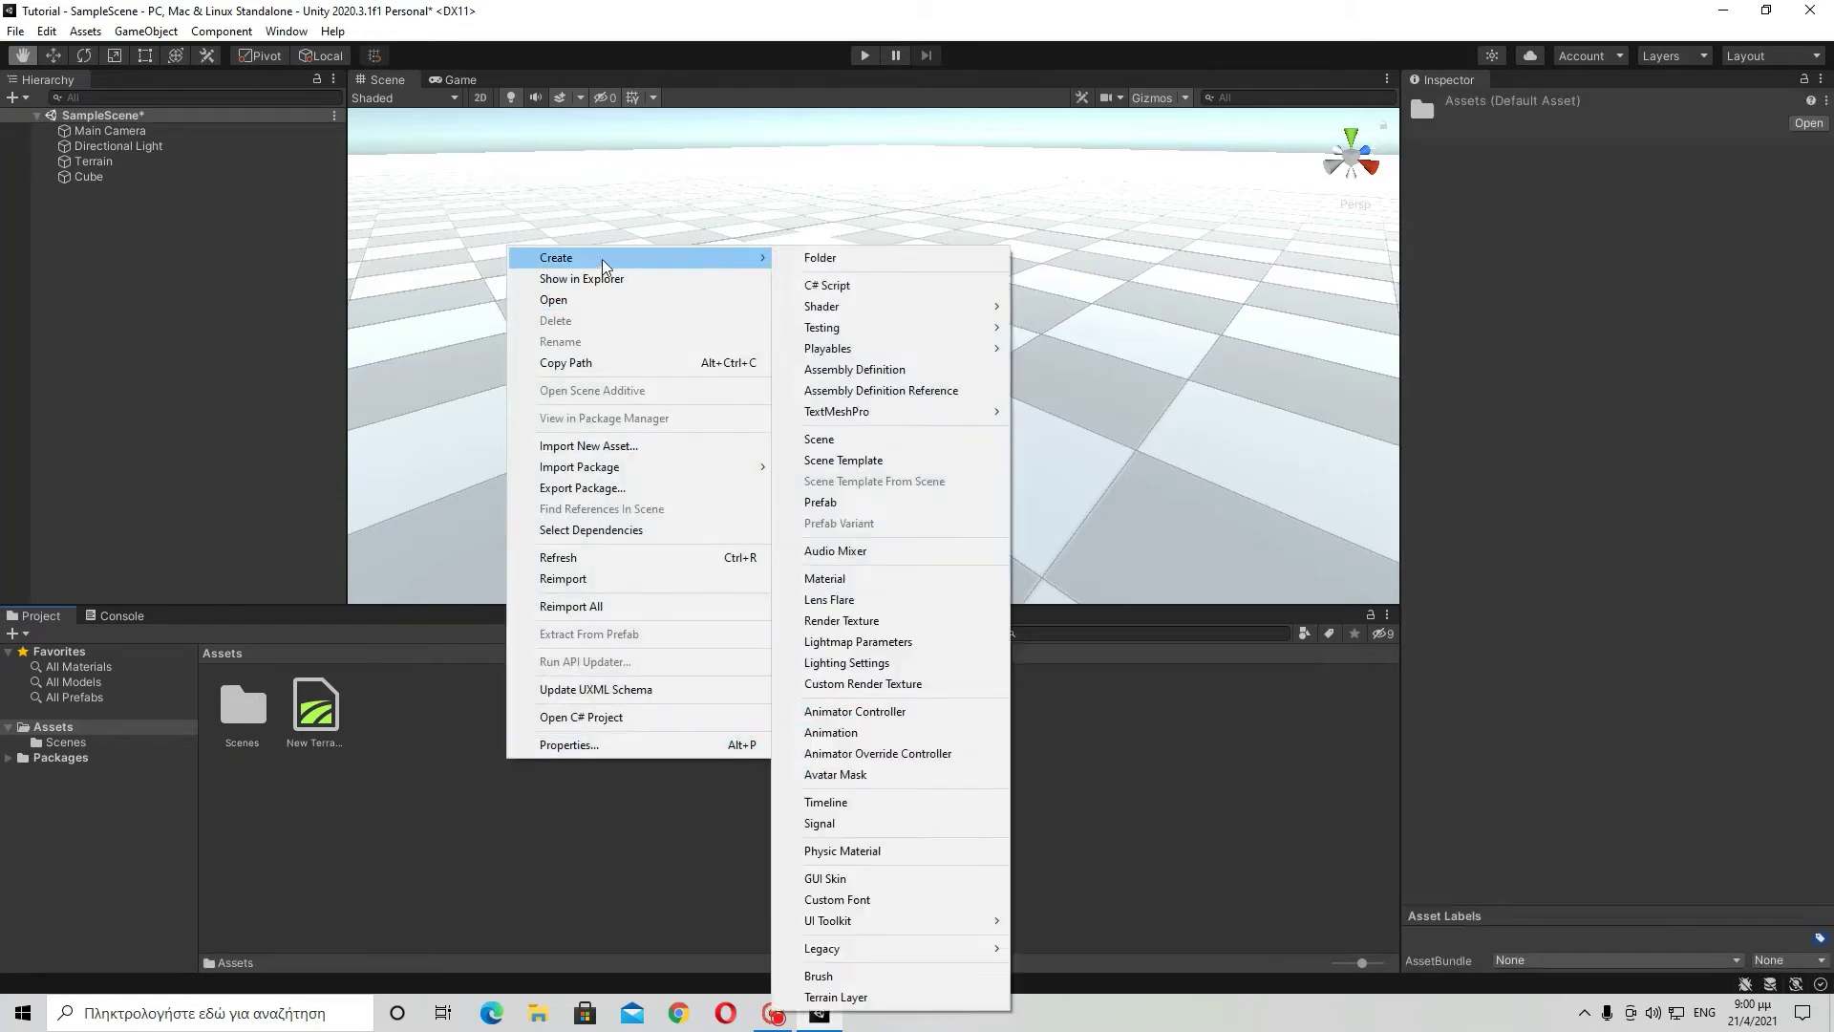
click(820, 258)
text(M)
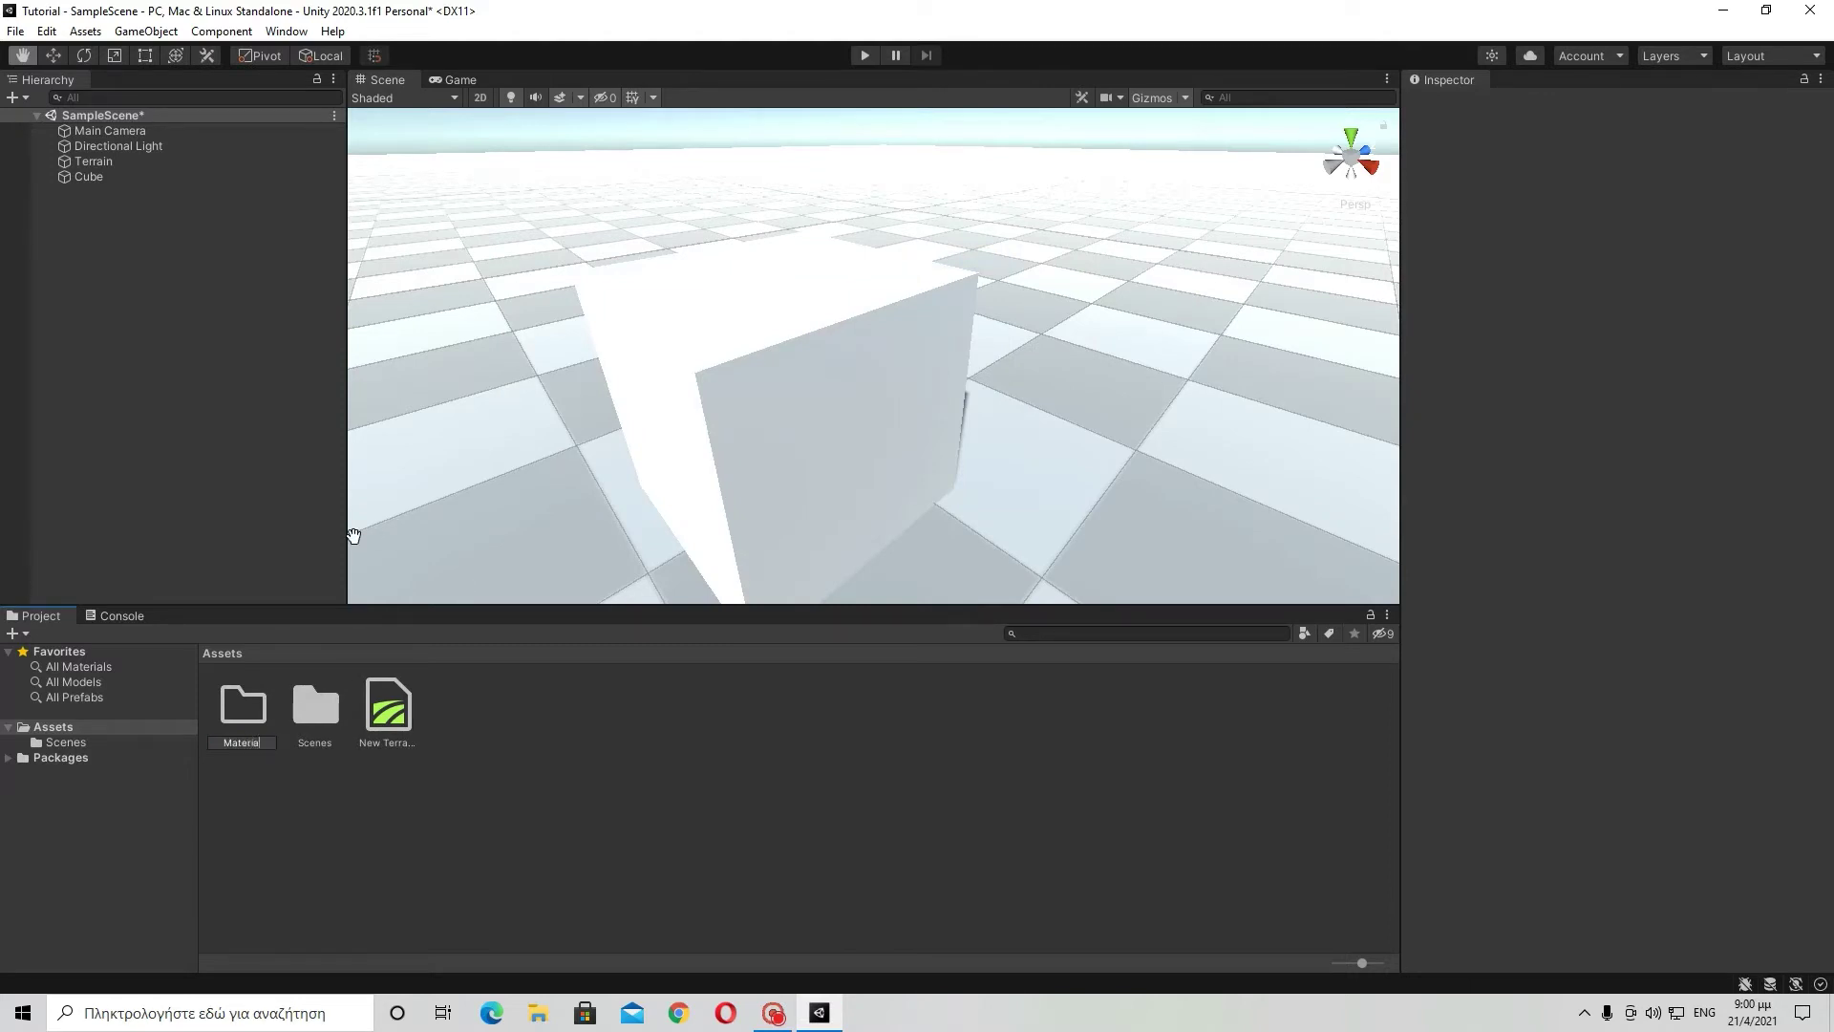
text(aterials)
key(Return)
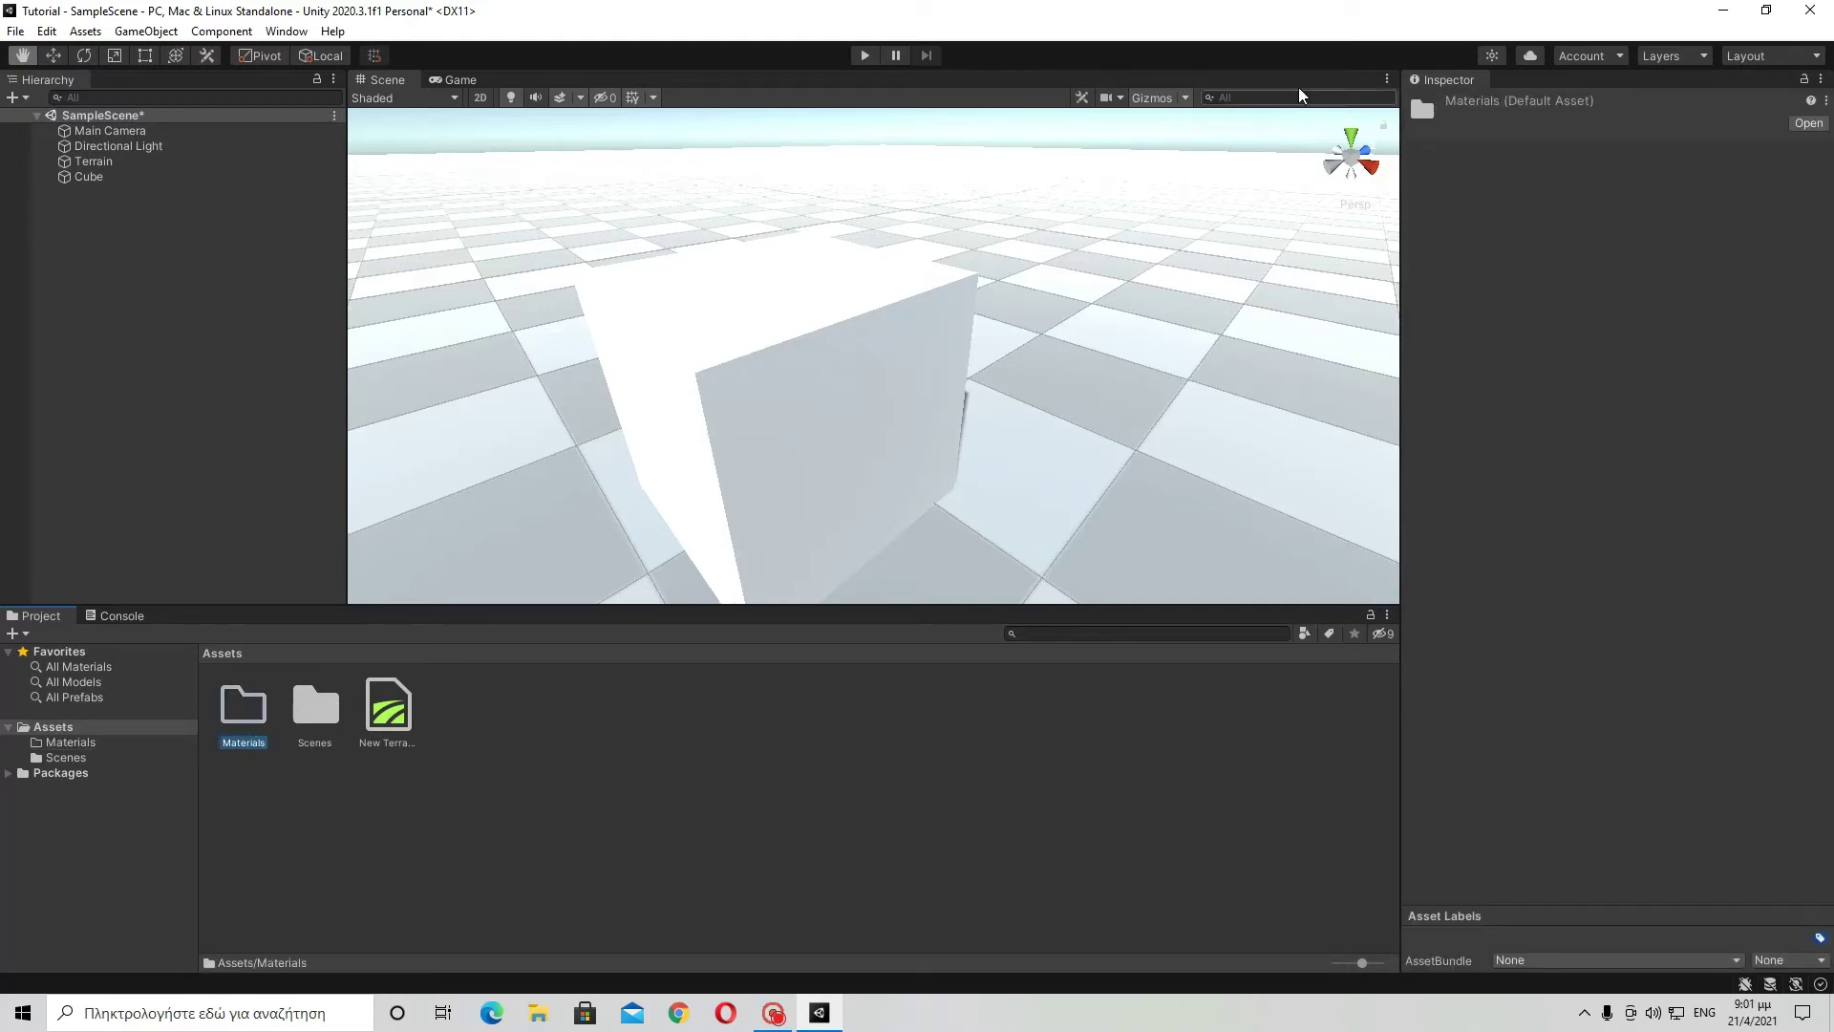
Create a new material inside the Materials folder.
double_click(241, 734)
right_click(536, 723)
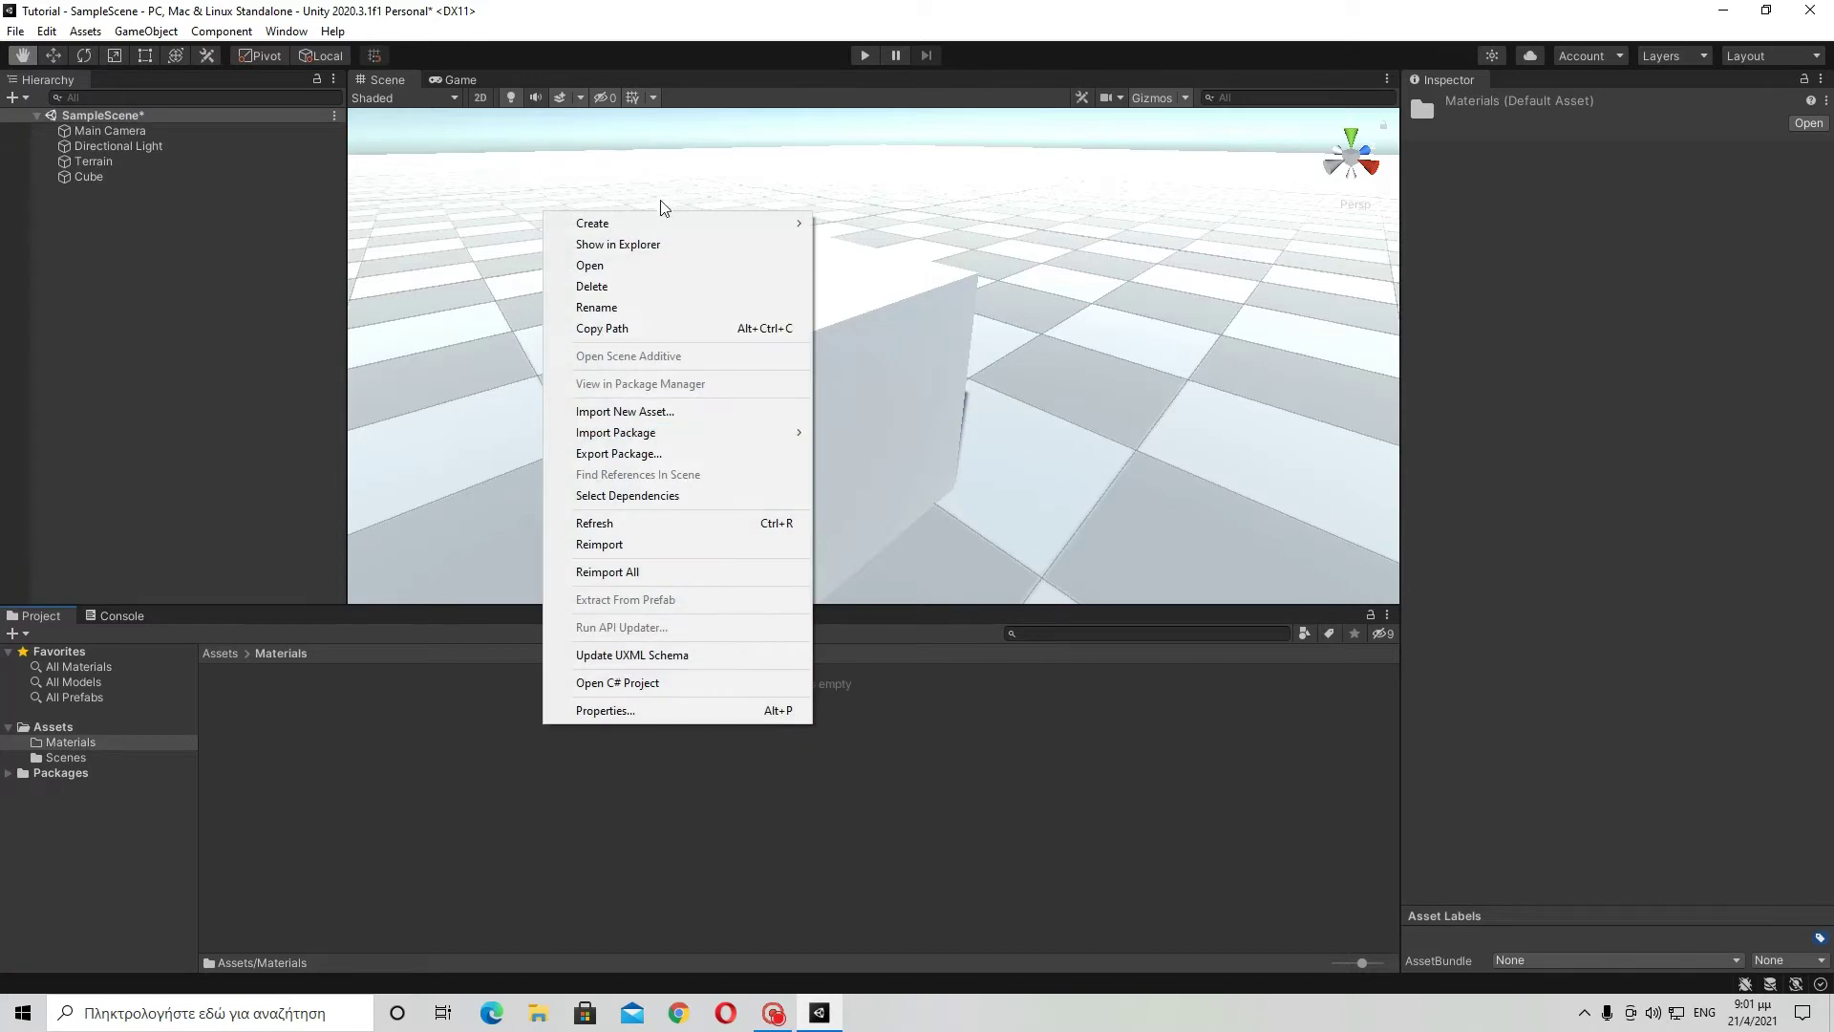
mouse_move(643, 223)
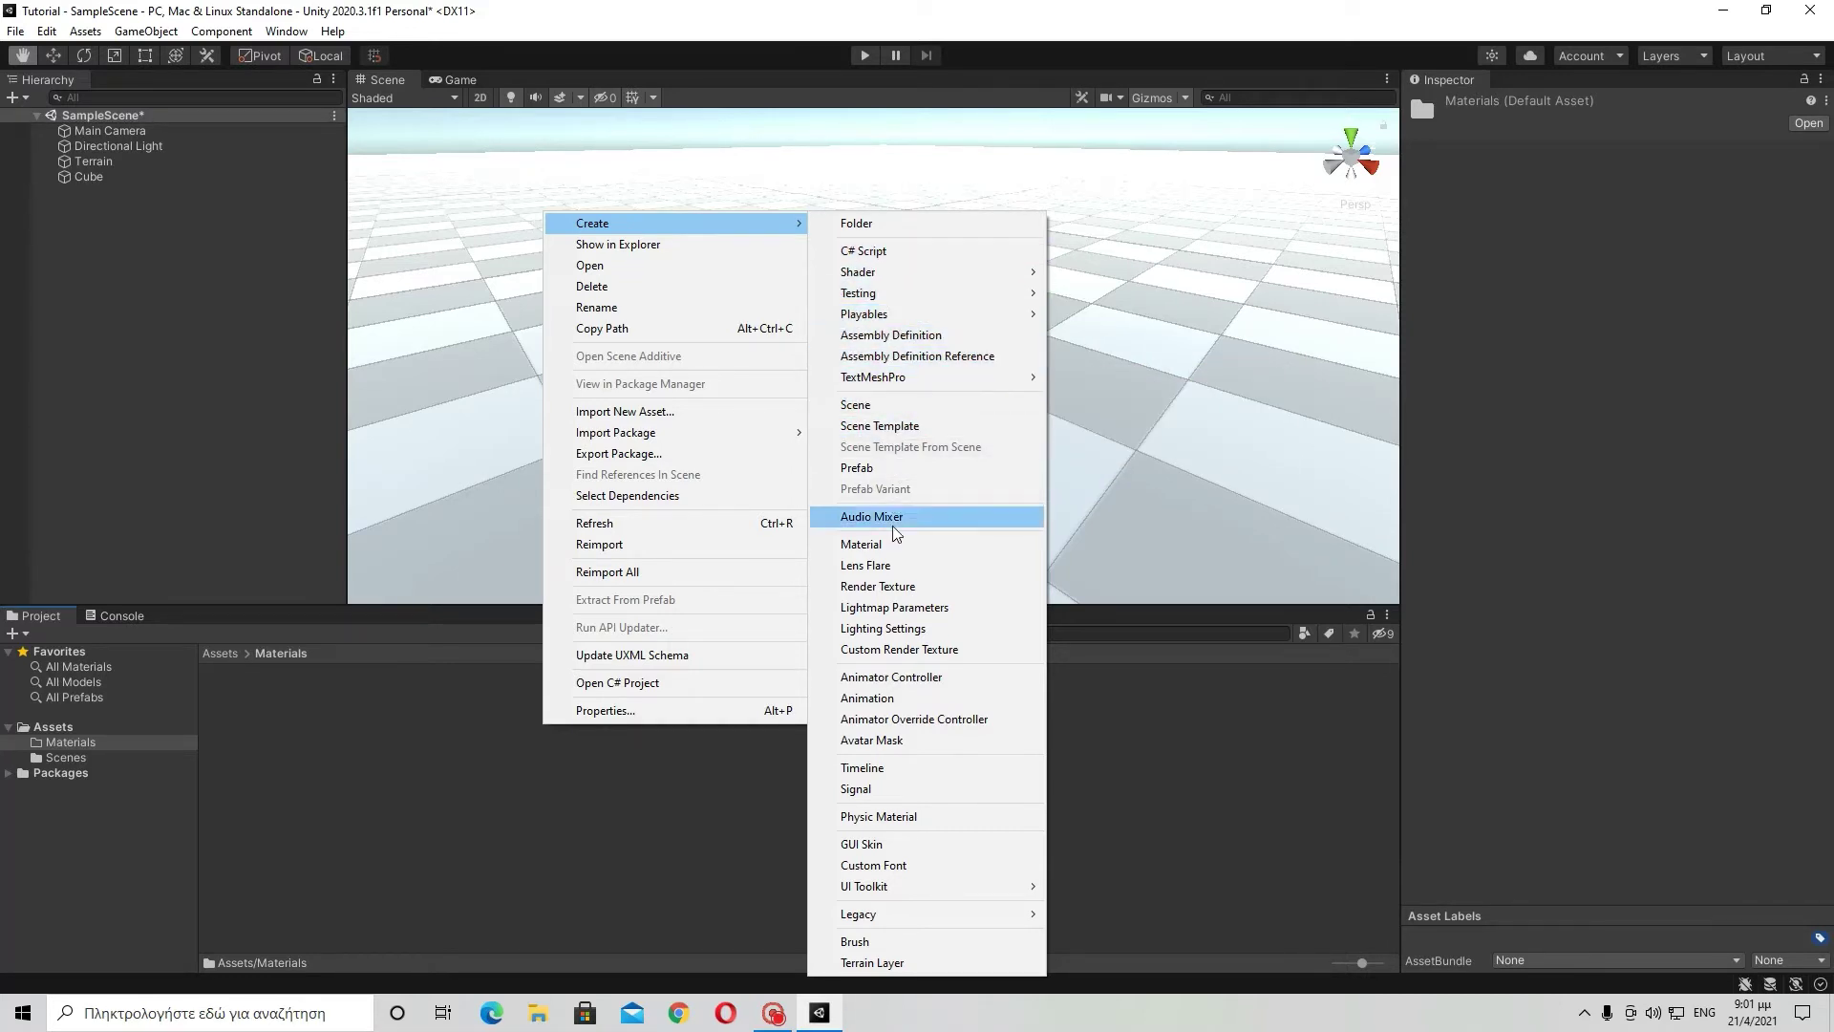
click(865, 544)
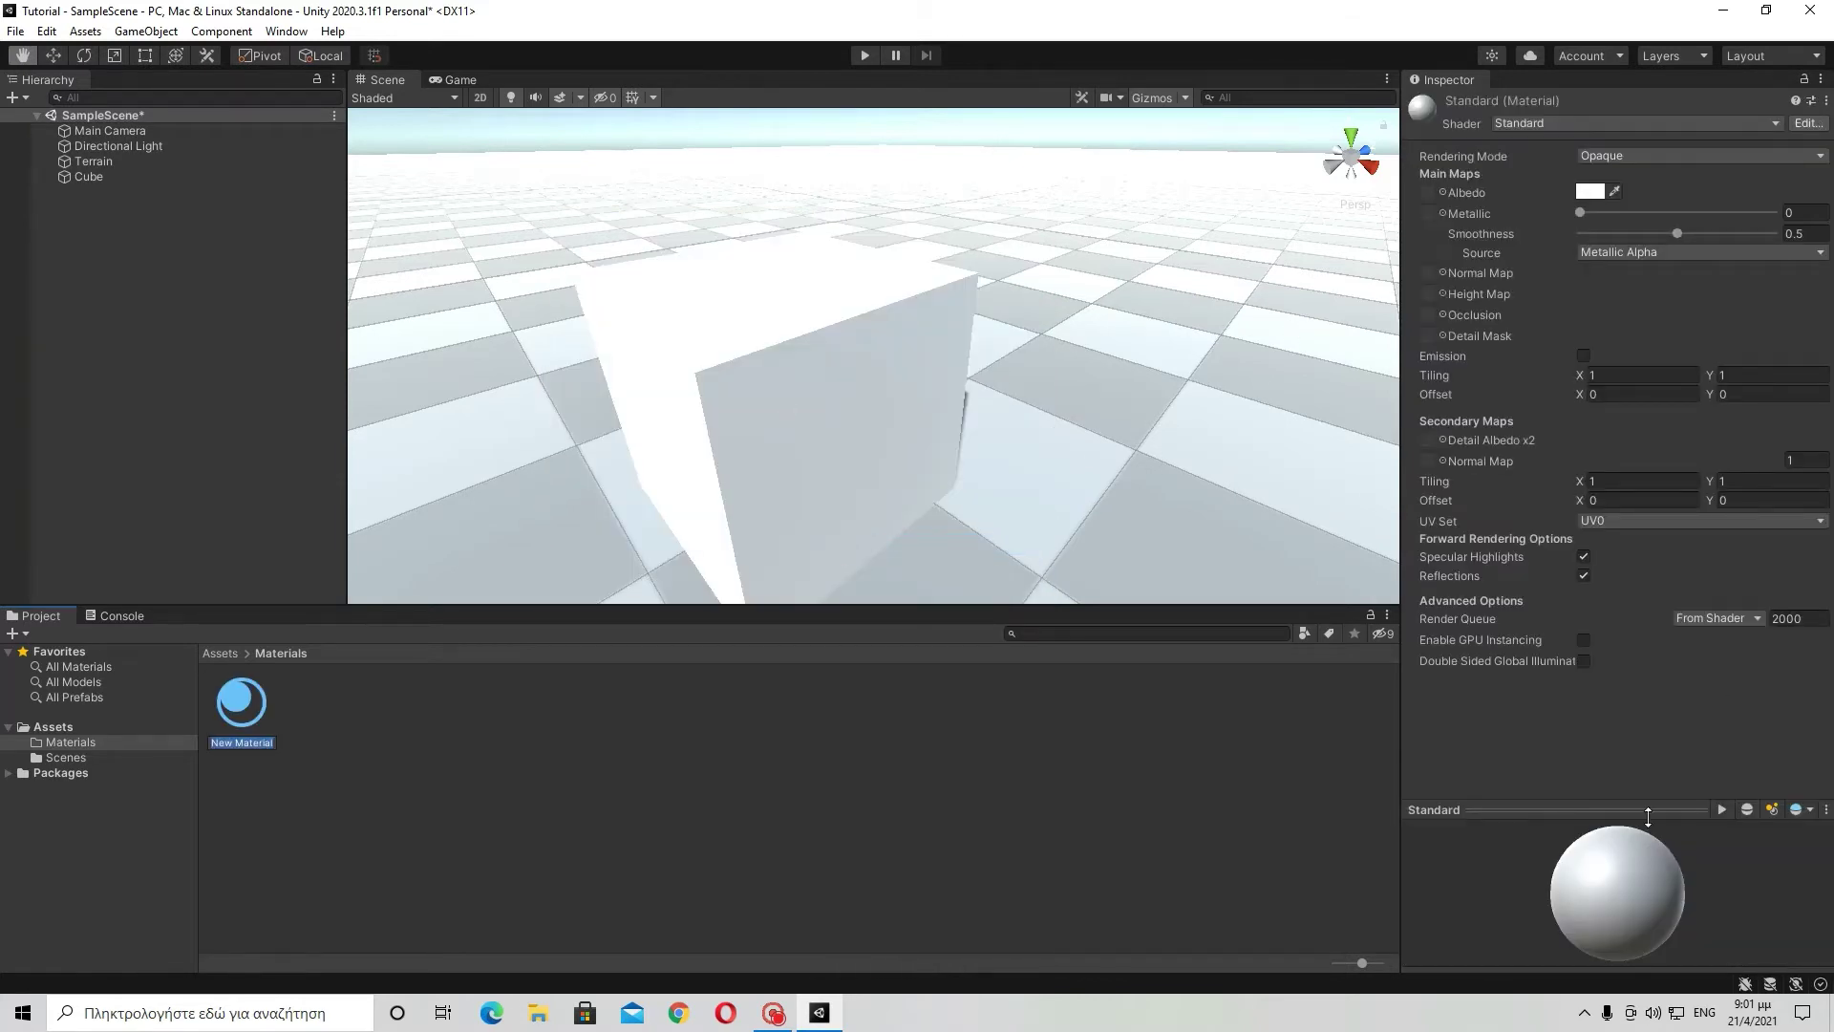
Set the new material's albedo color to blue, hexadecimal 0083FF, and deselect the material.
click(1589, 191)
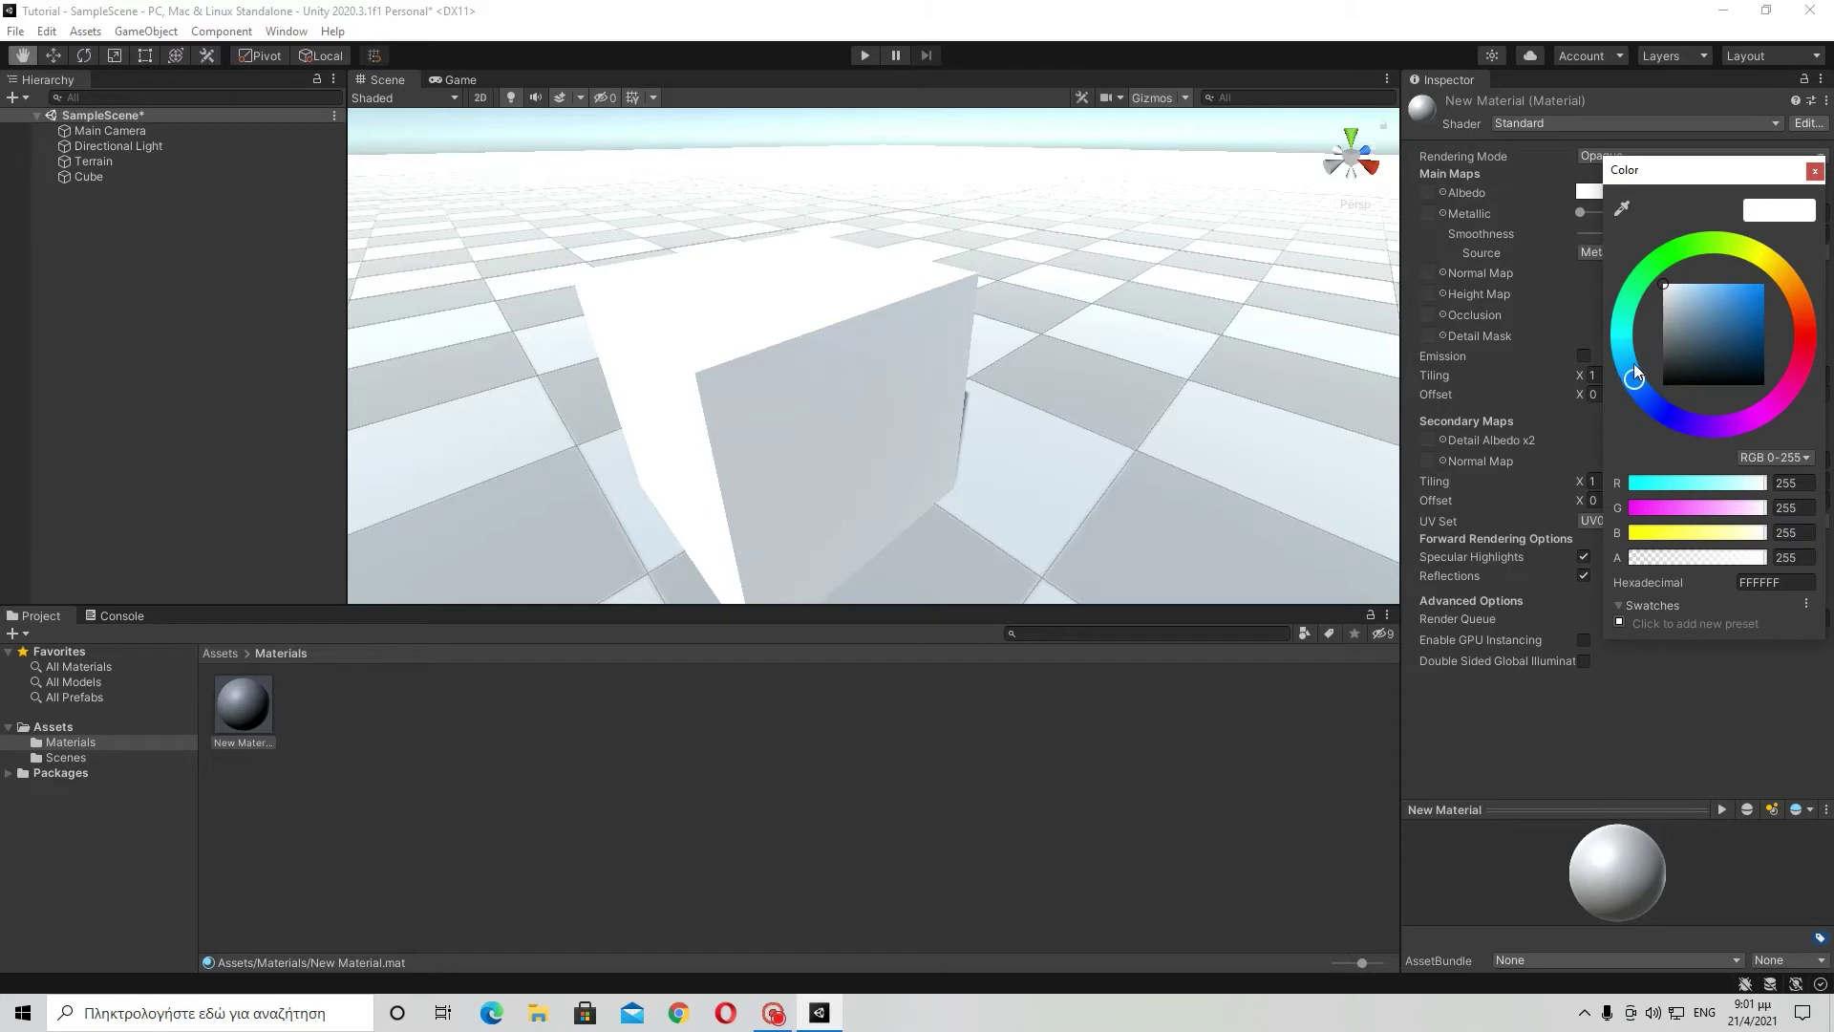
click(1764, 284)
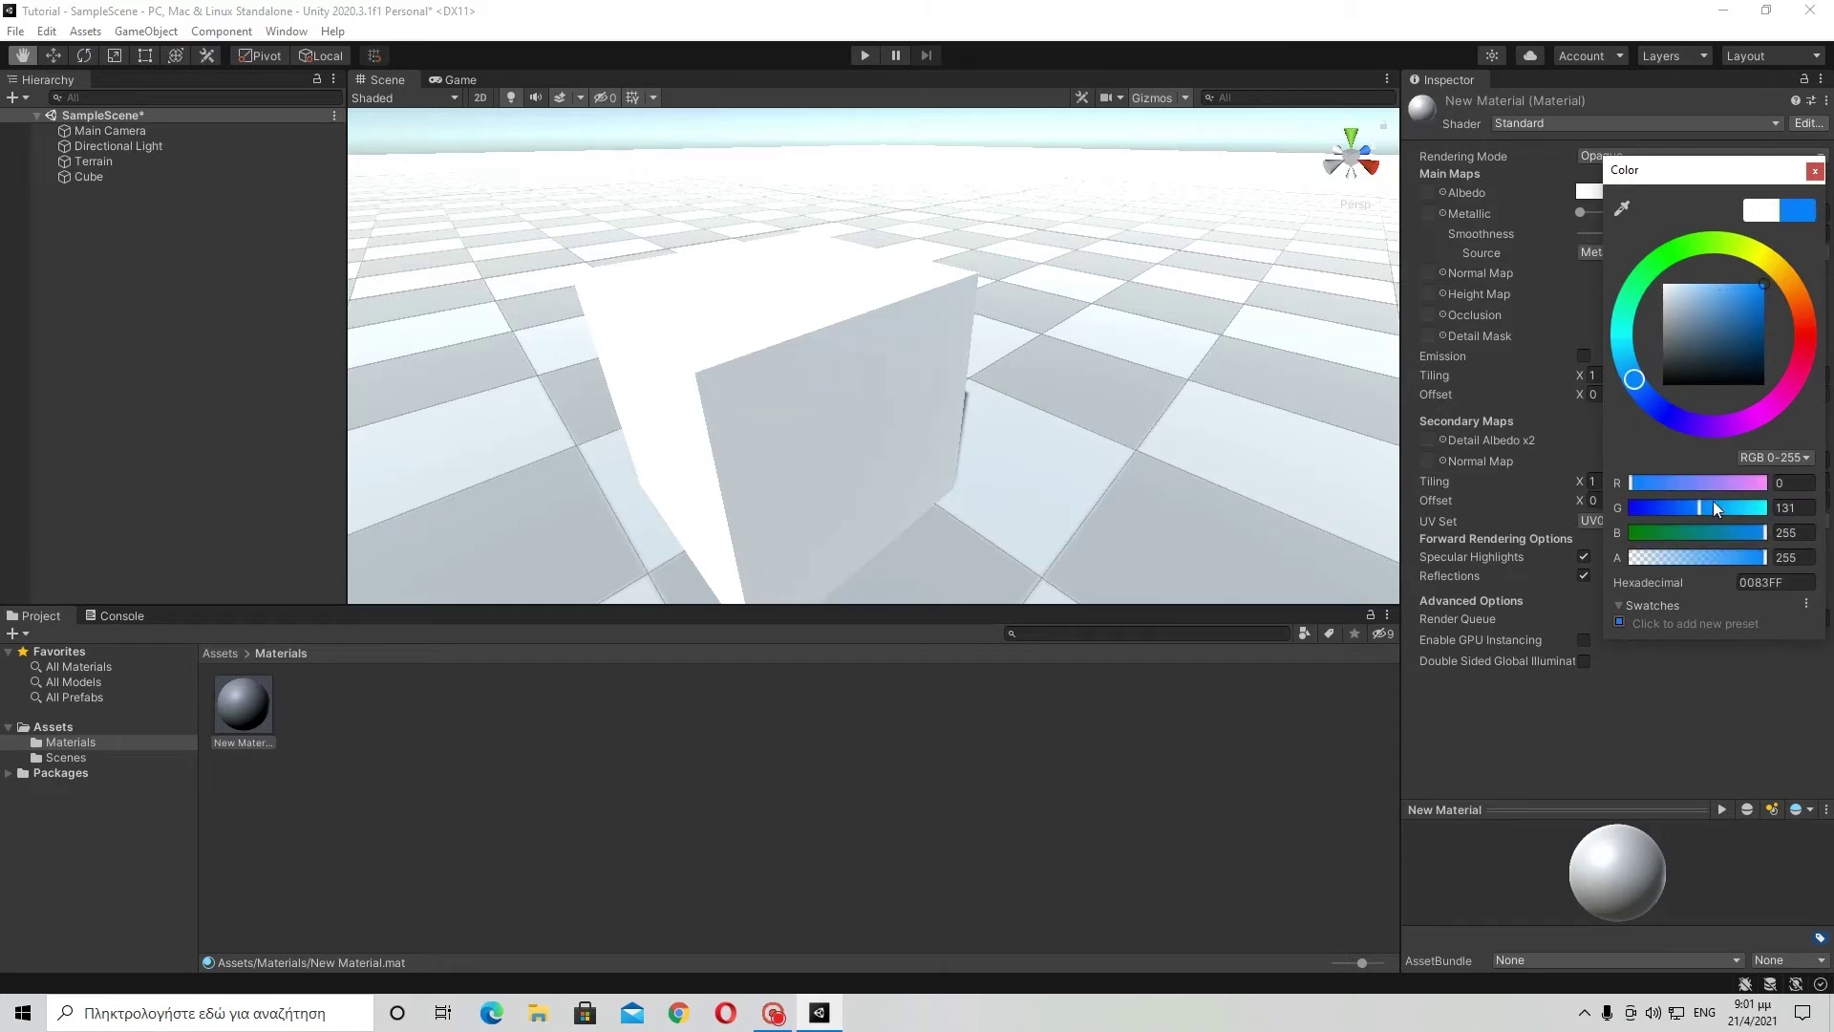
click(745, 764)
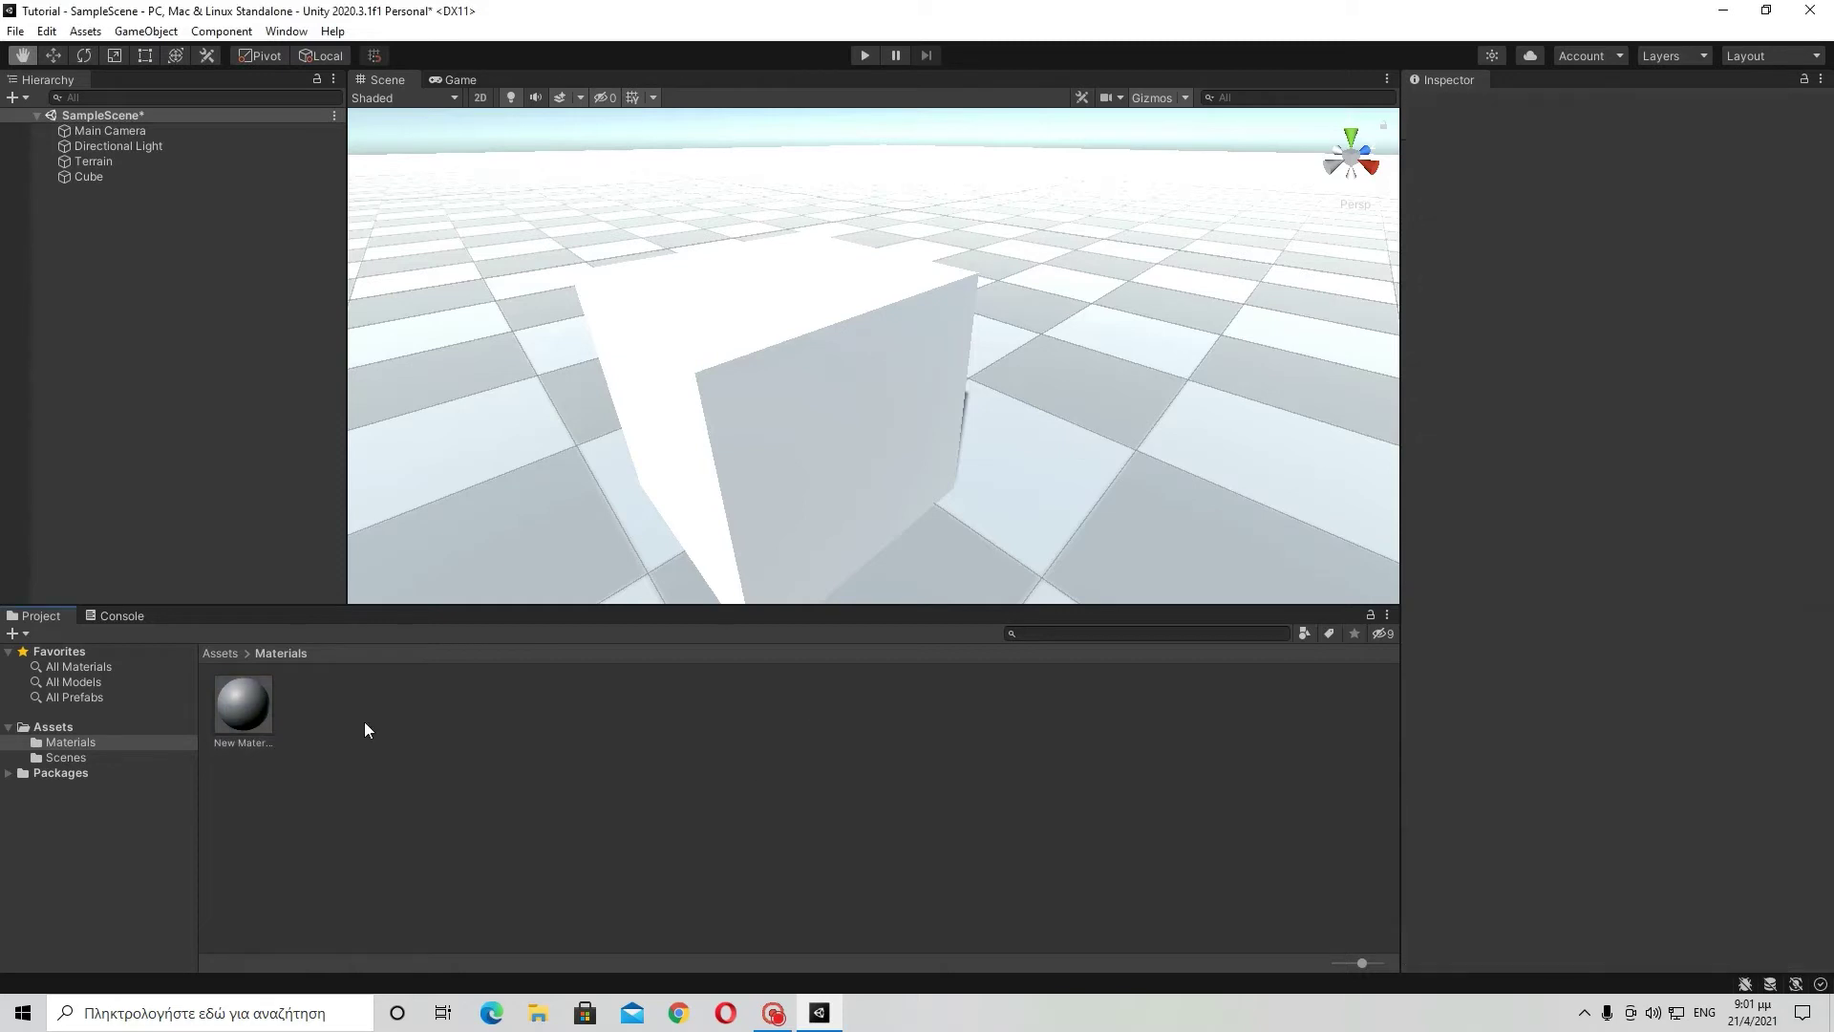
Set the albedo color of the new material in the Materials folder to blue, hexadecimal 0082FF.
click(267, 709)
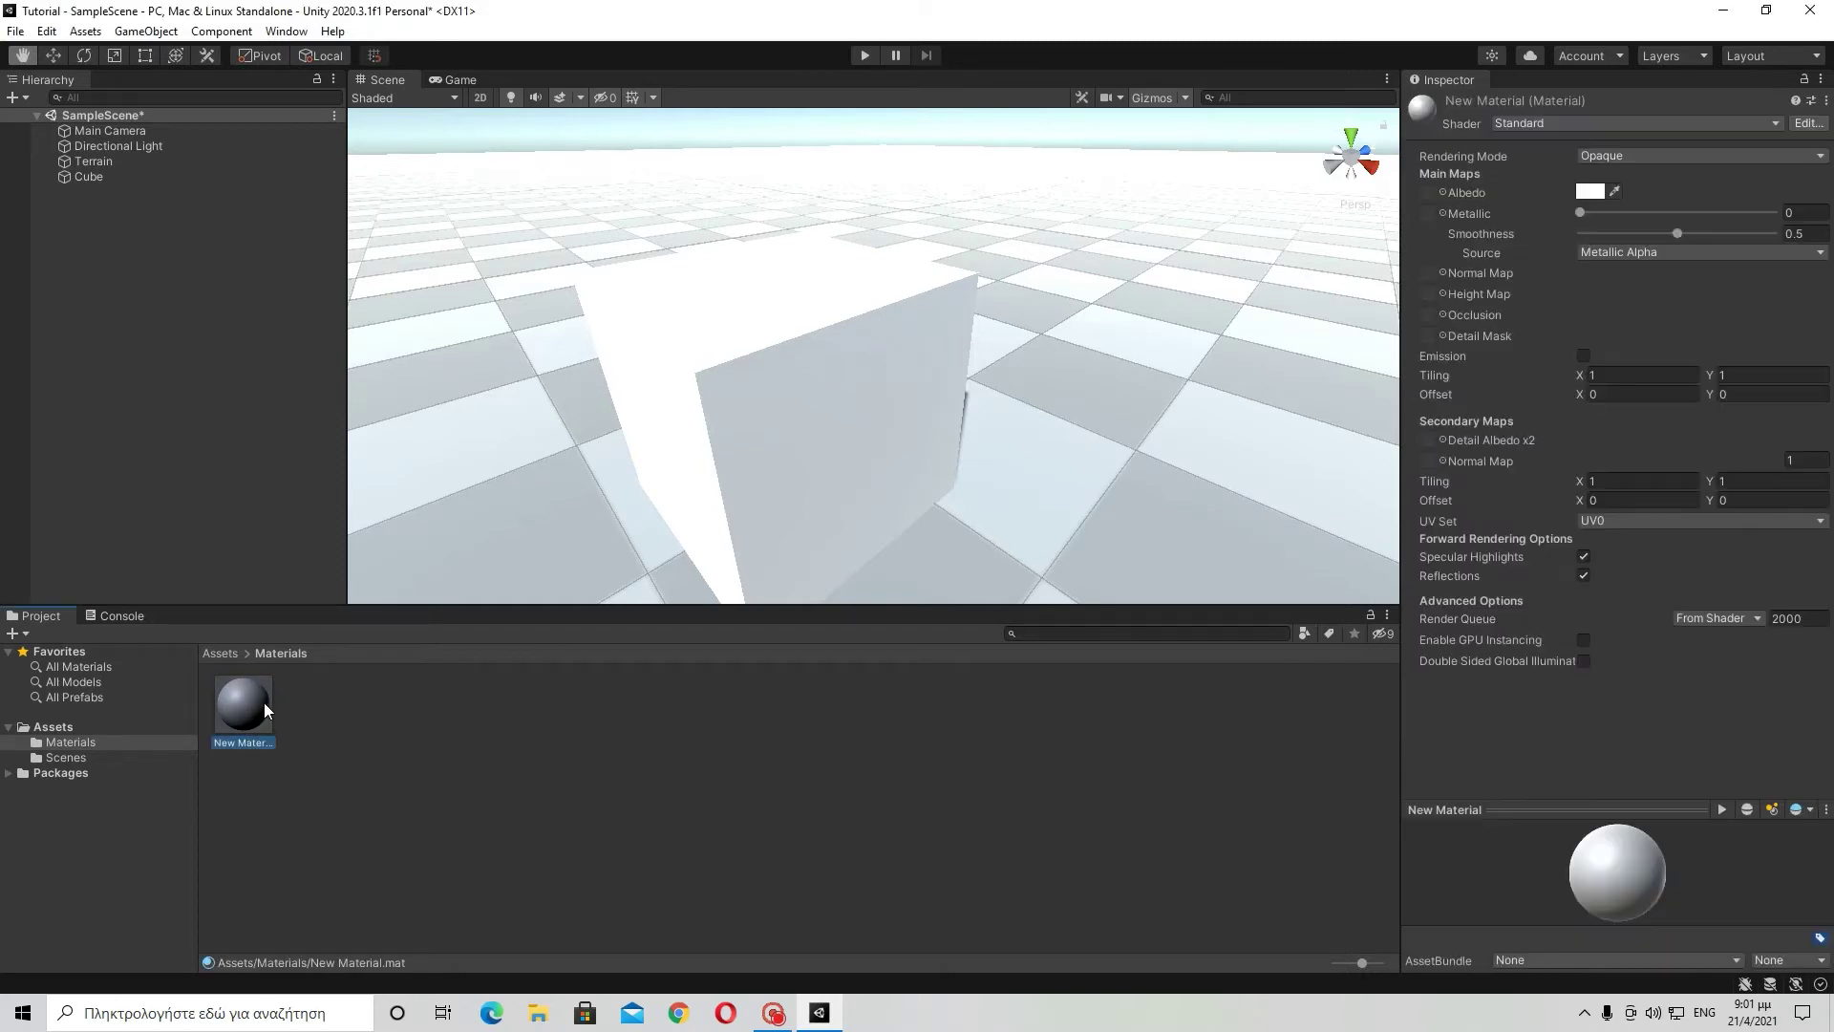
click(1589, 192)
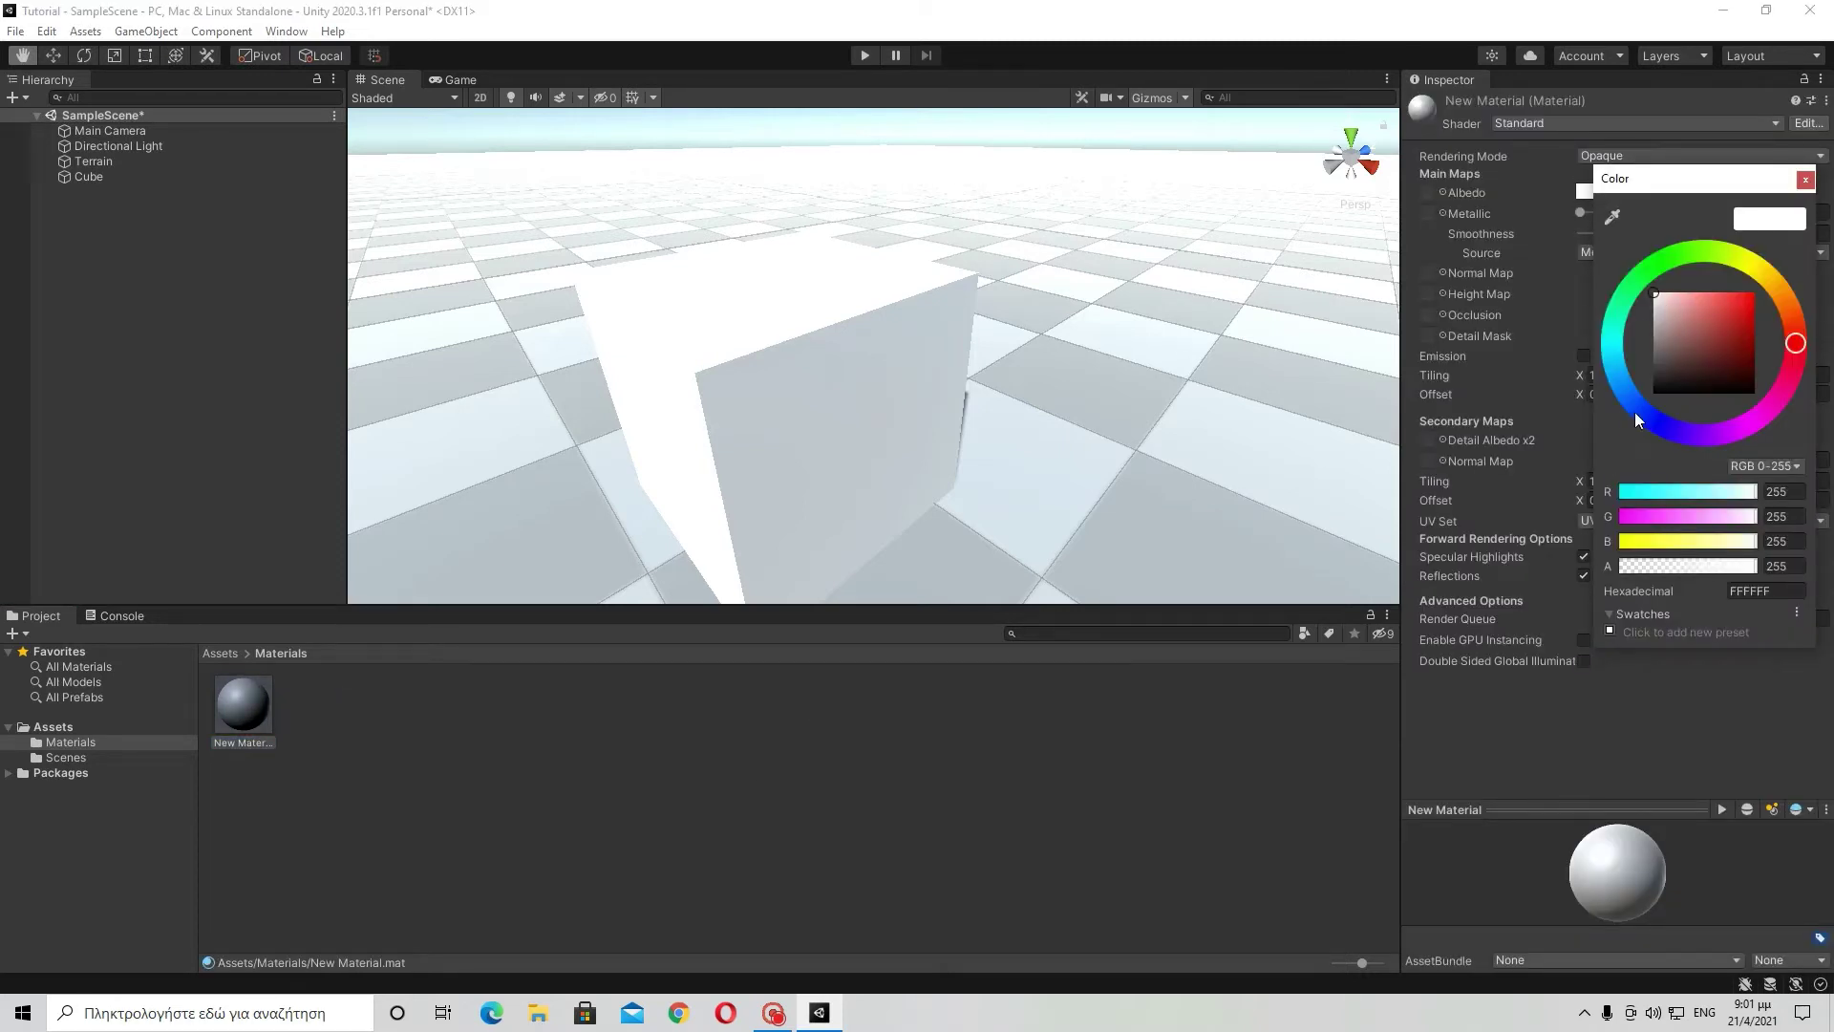
drag(1629, 426, 1616, 391)
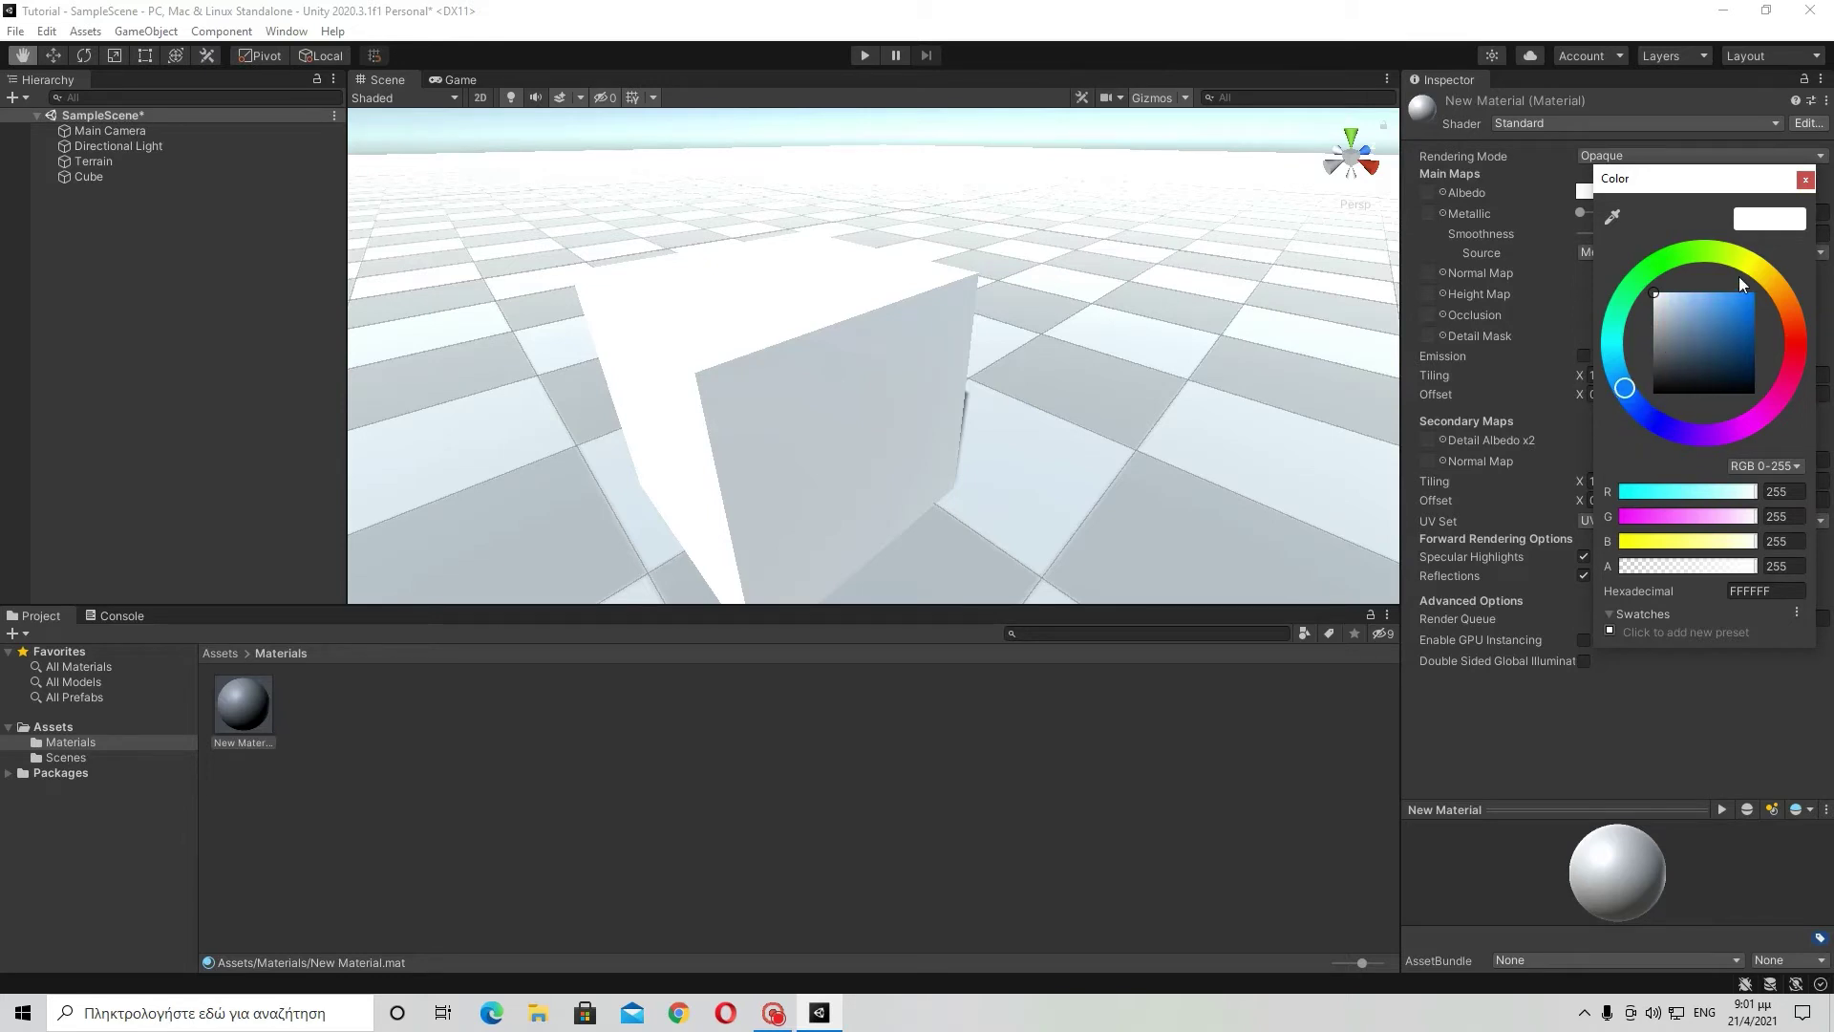
drag(1748, 296, 1781, 282)
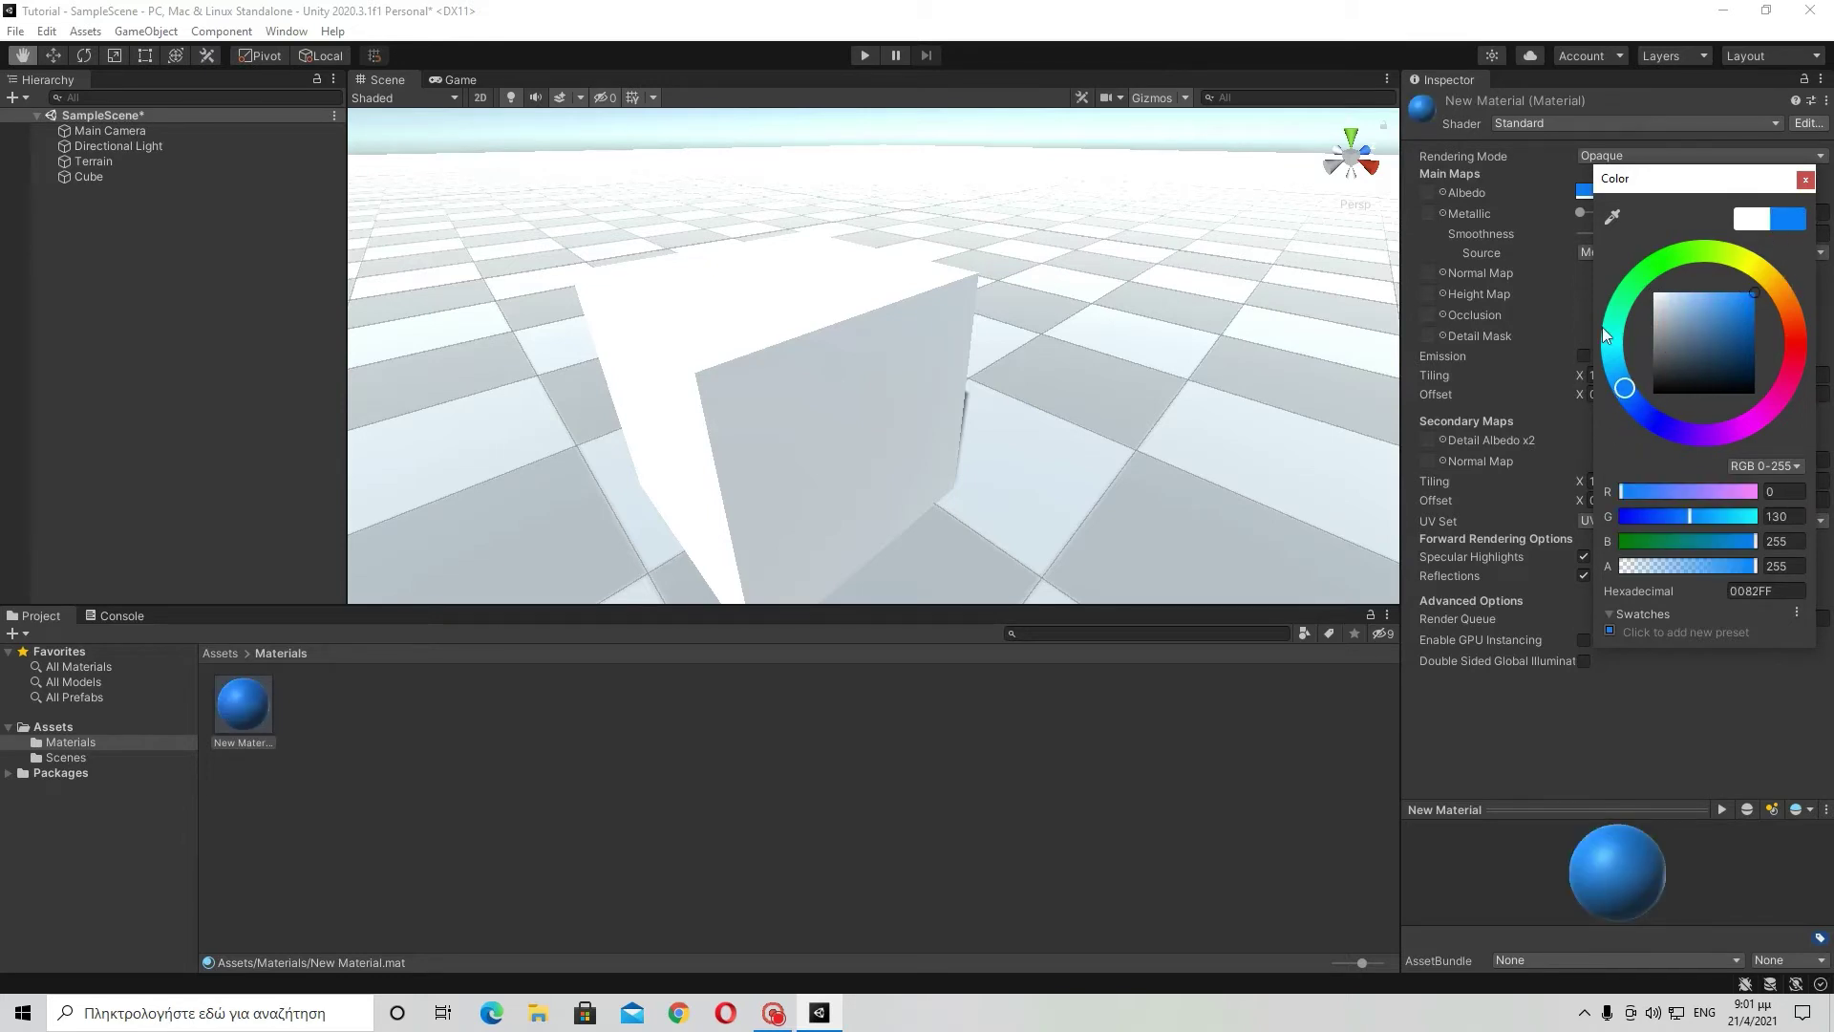
click(1805, 178)
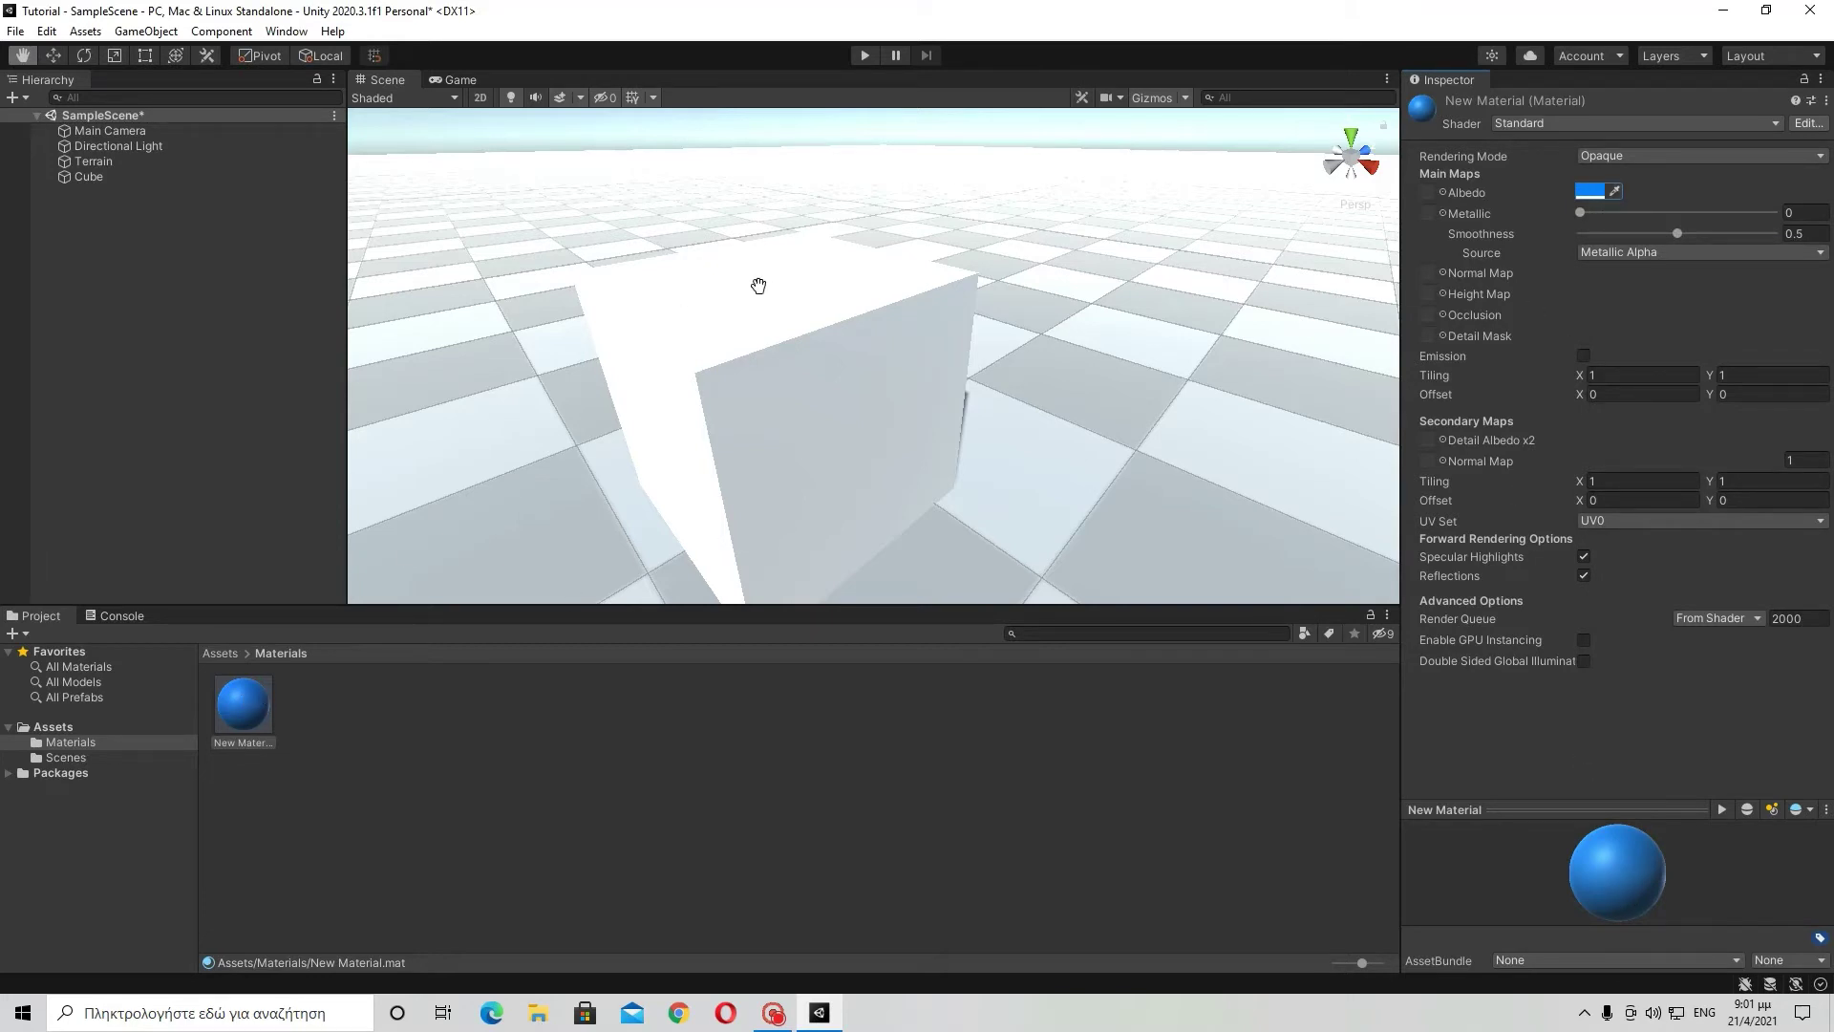
Apply the blue material to the cube in the scene.
right_drag(758, 287, 812, 286)
key(s)
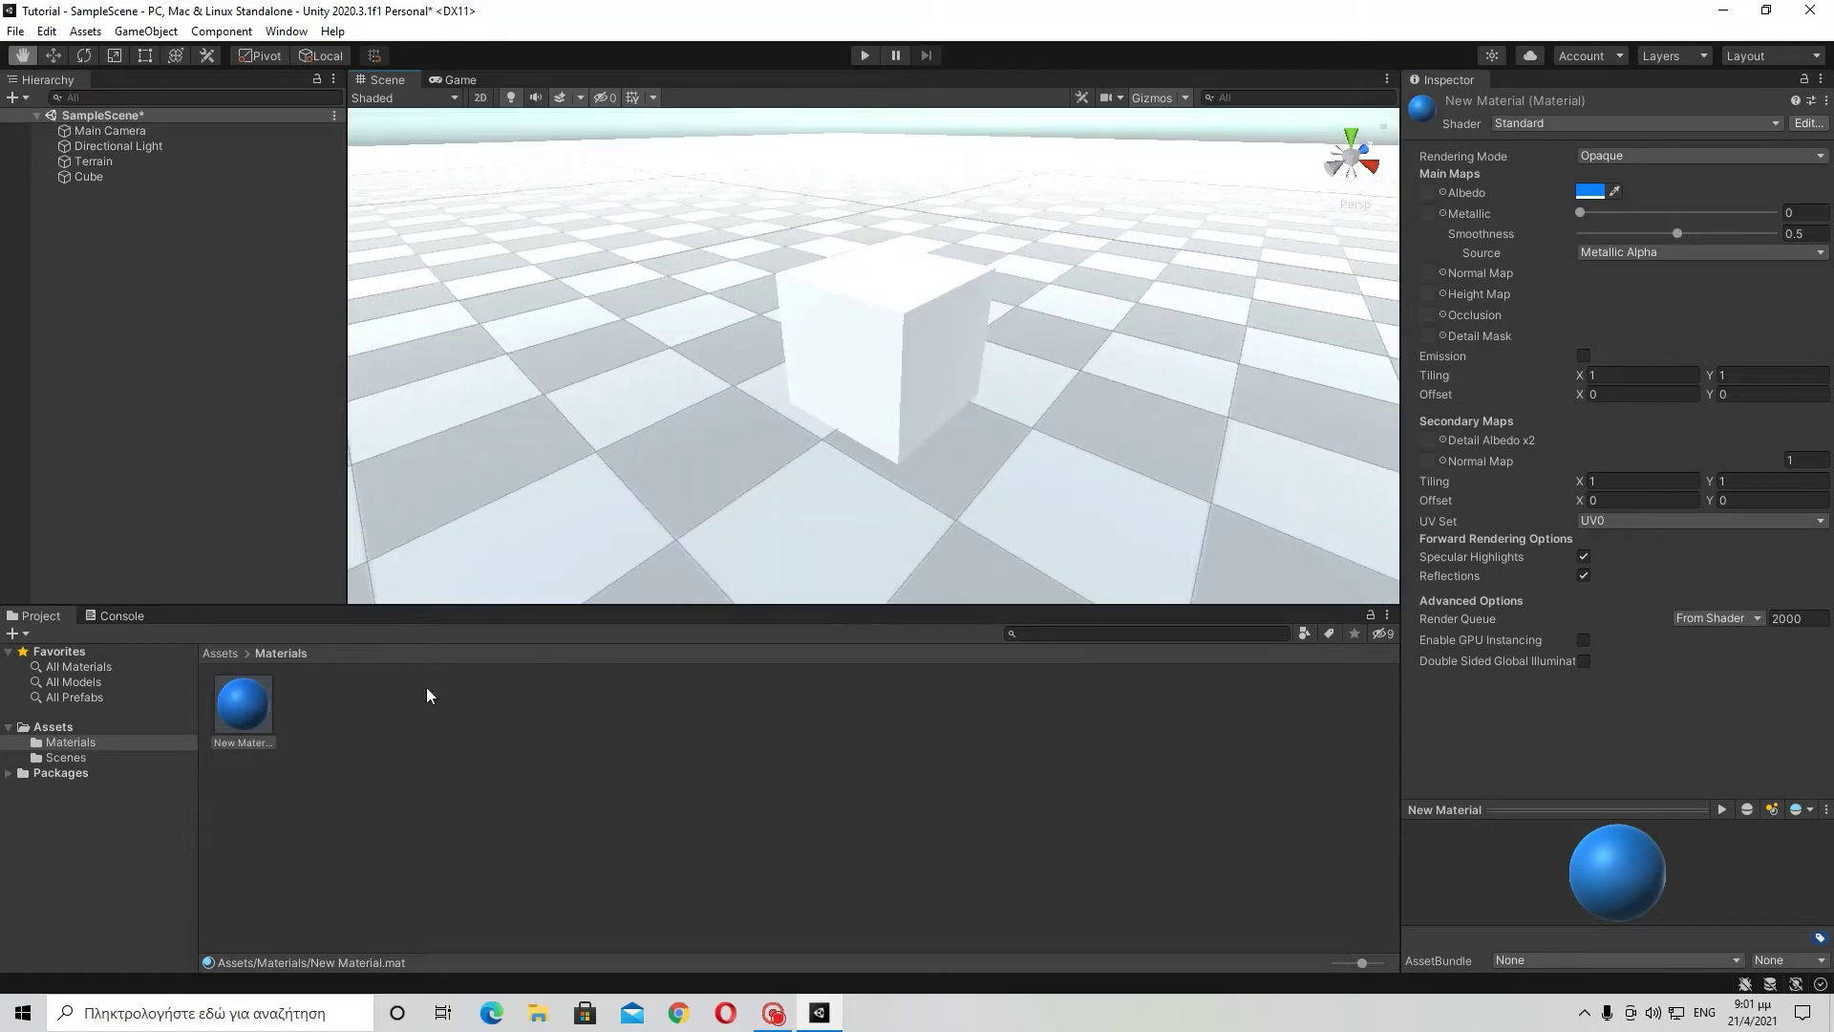
drag(229, 717, 908, 313)
right_drag(908, 314, 1042, 243)
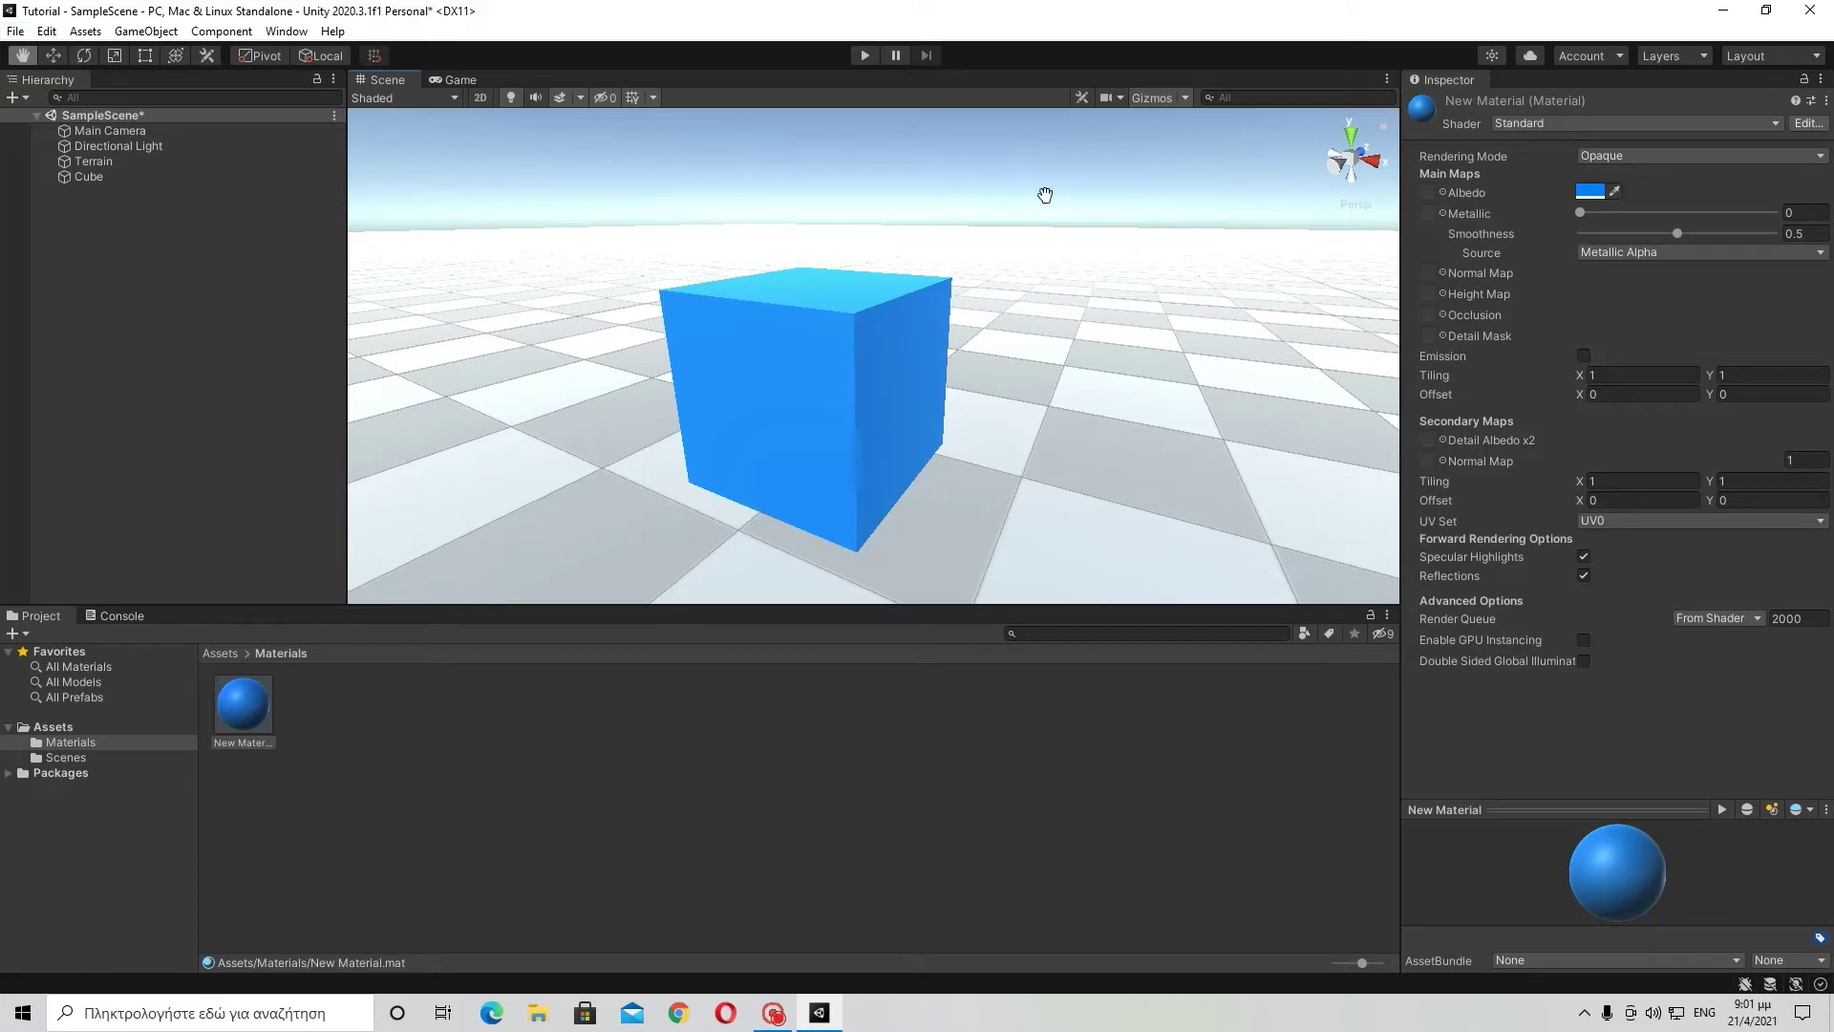
Activate the Move tool, select the cube, and check which material is assigned to it.
click(53, 55)
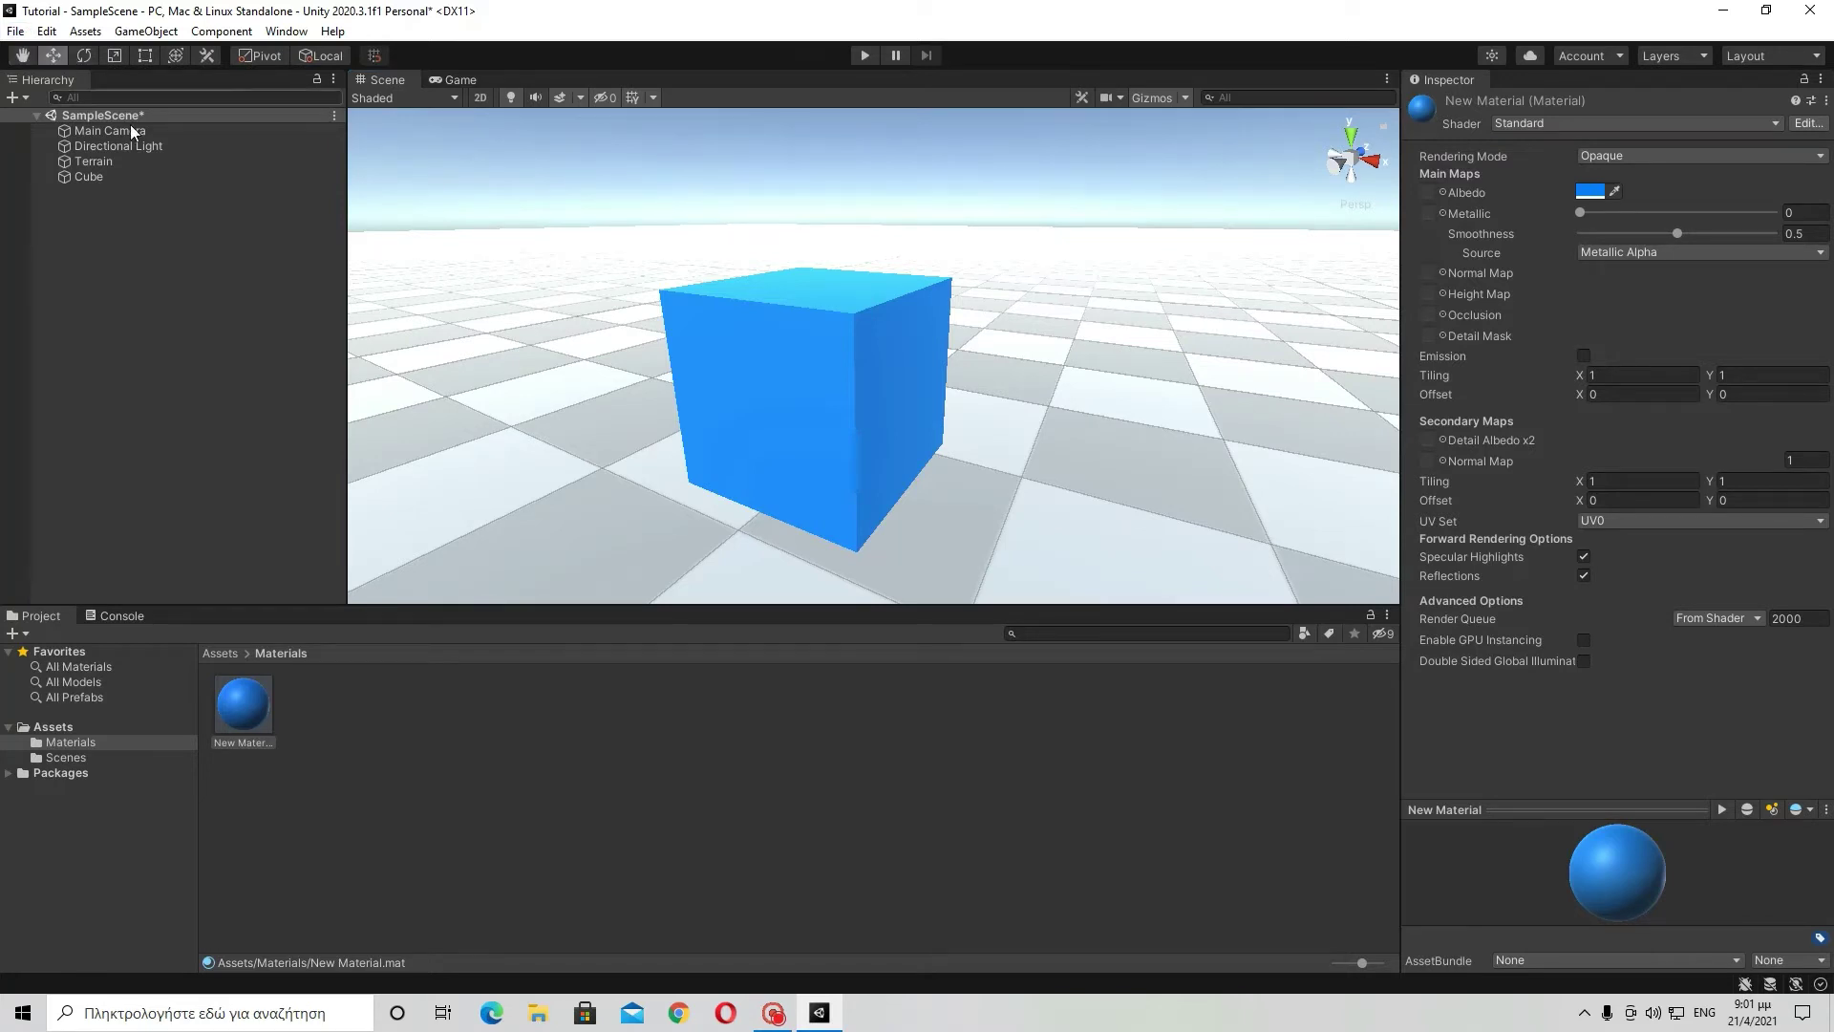
click(454, 253)
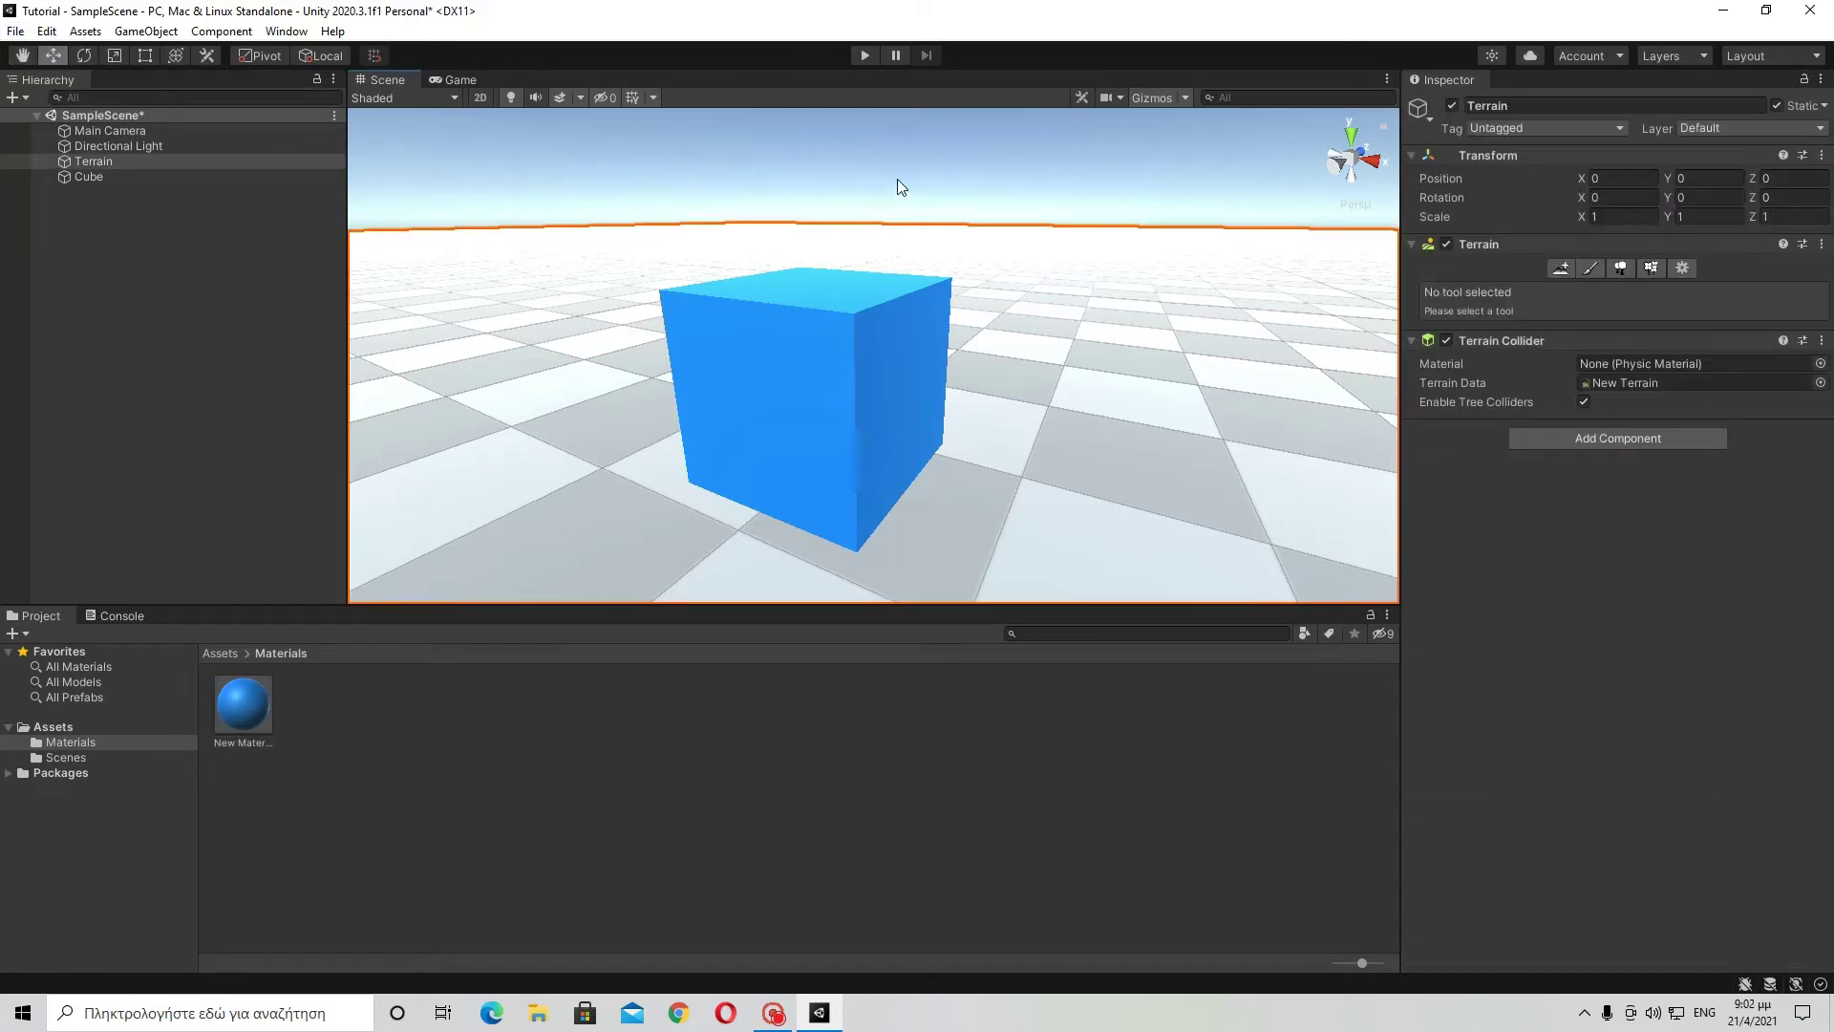
click(856, 348)
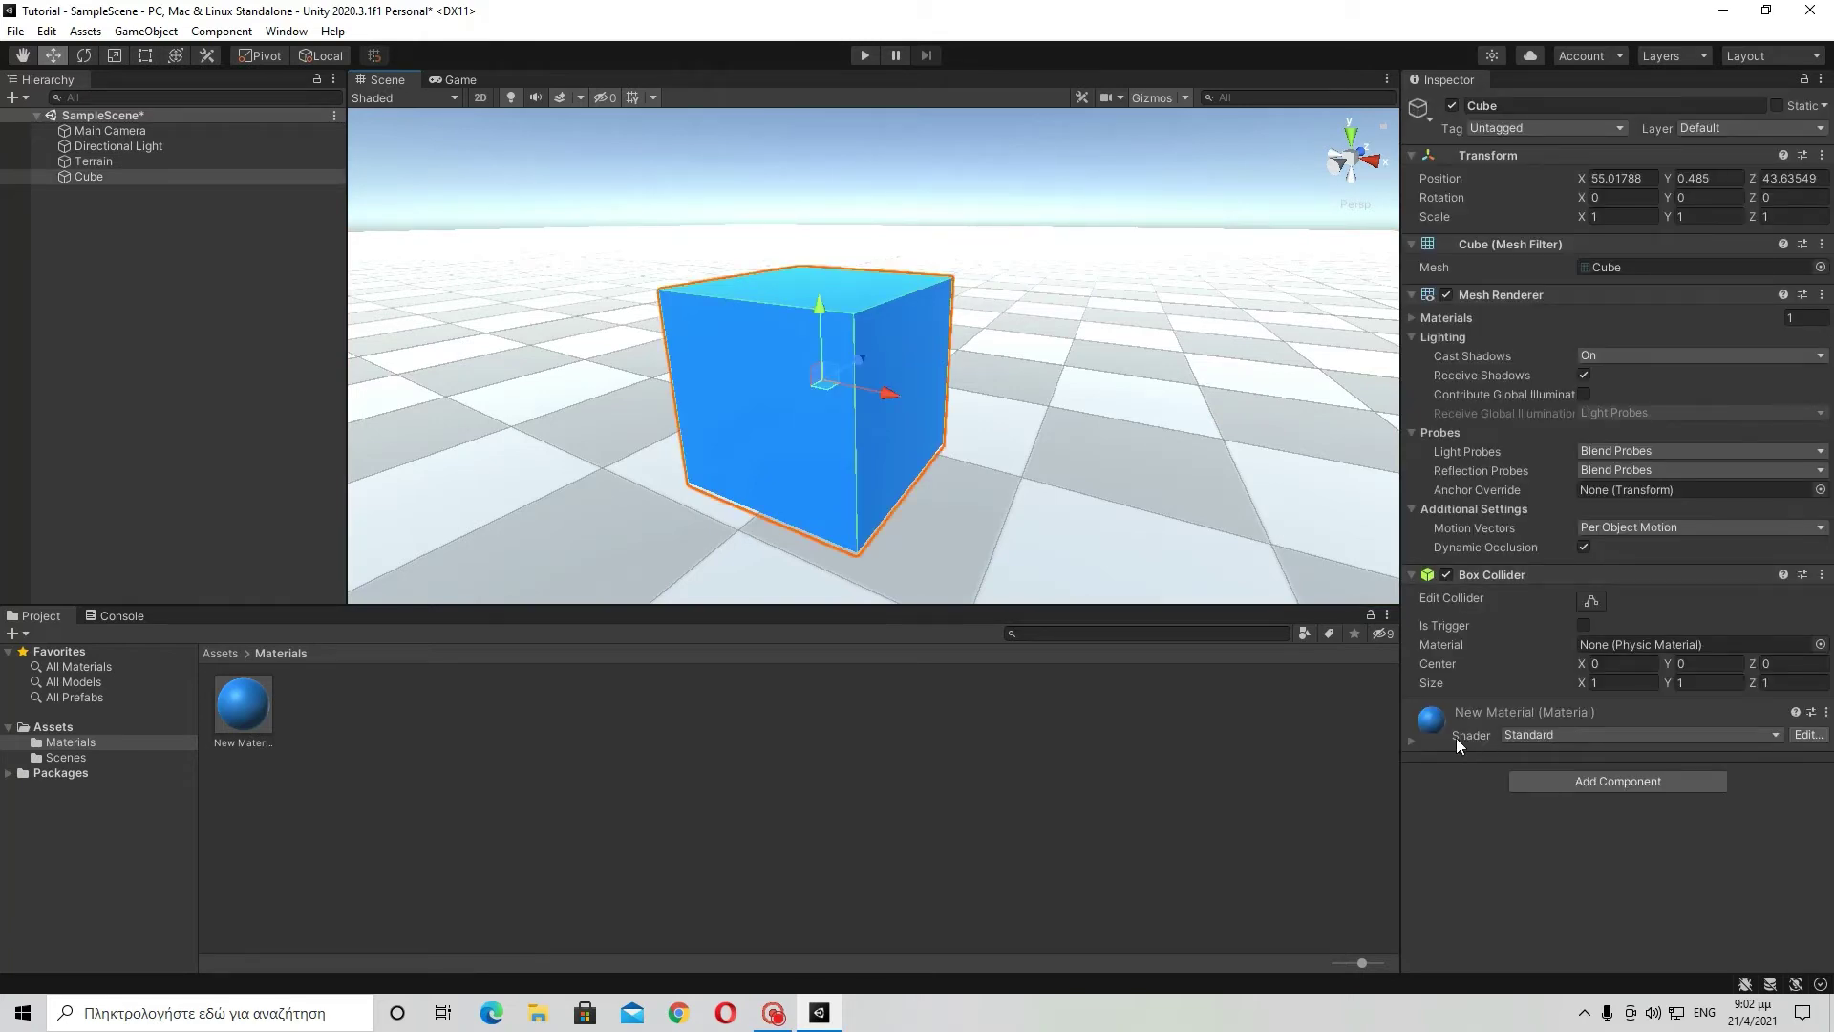
click(1444, 738)
click(1444, 738)
alt+drag(1170, 221, 812, 320)
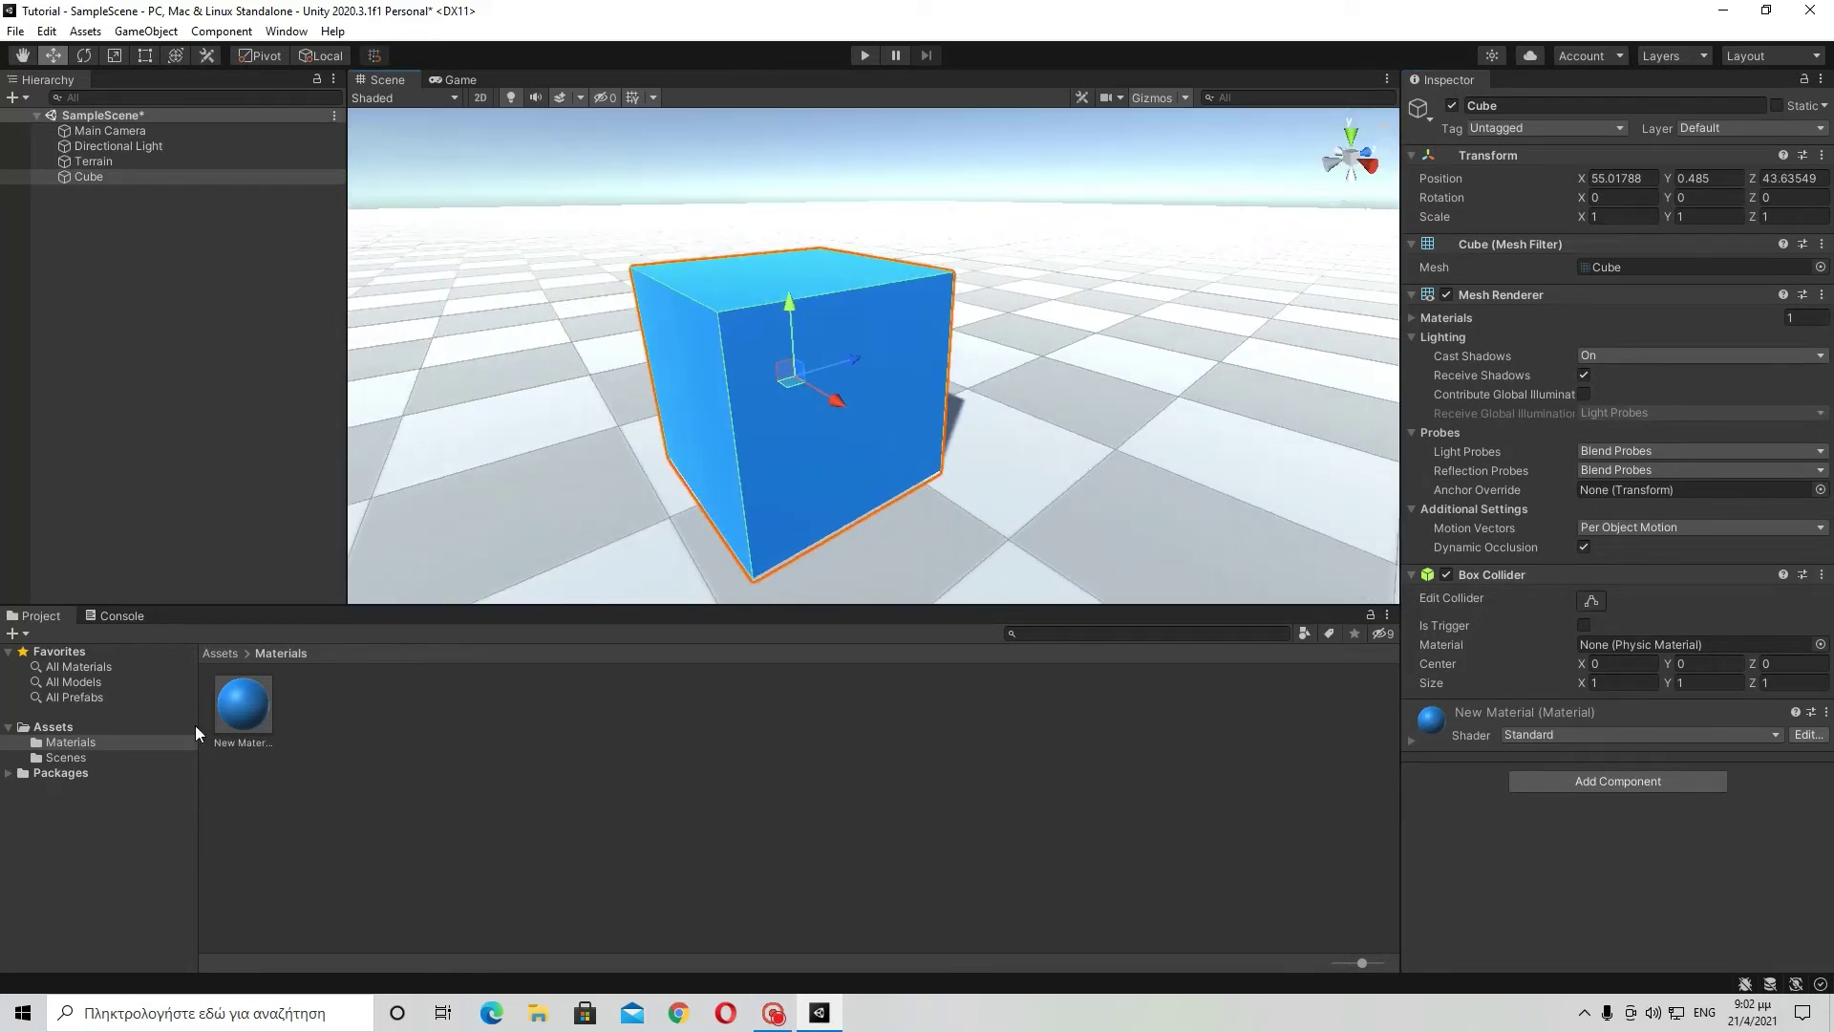
Go to the Scenes folder in Assets and open SampleScene, saving the modified scene.
click(206, 652)
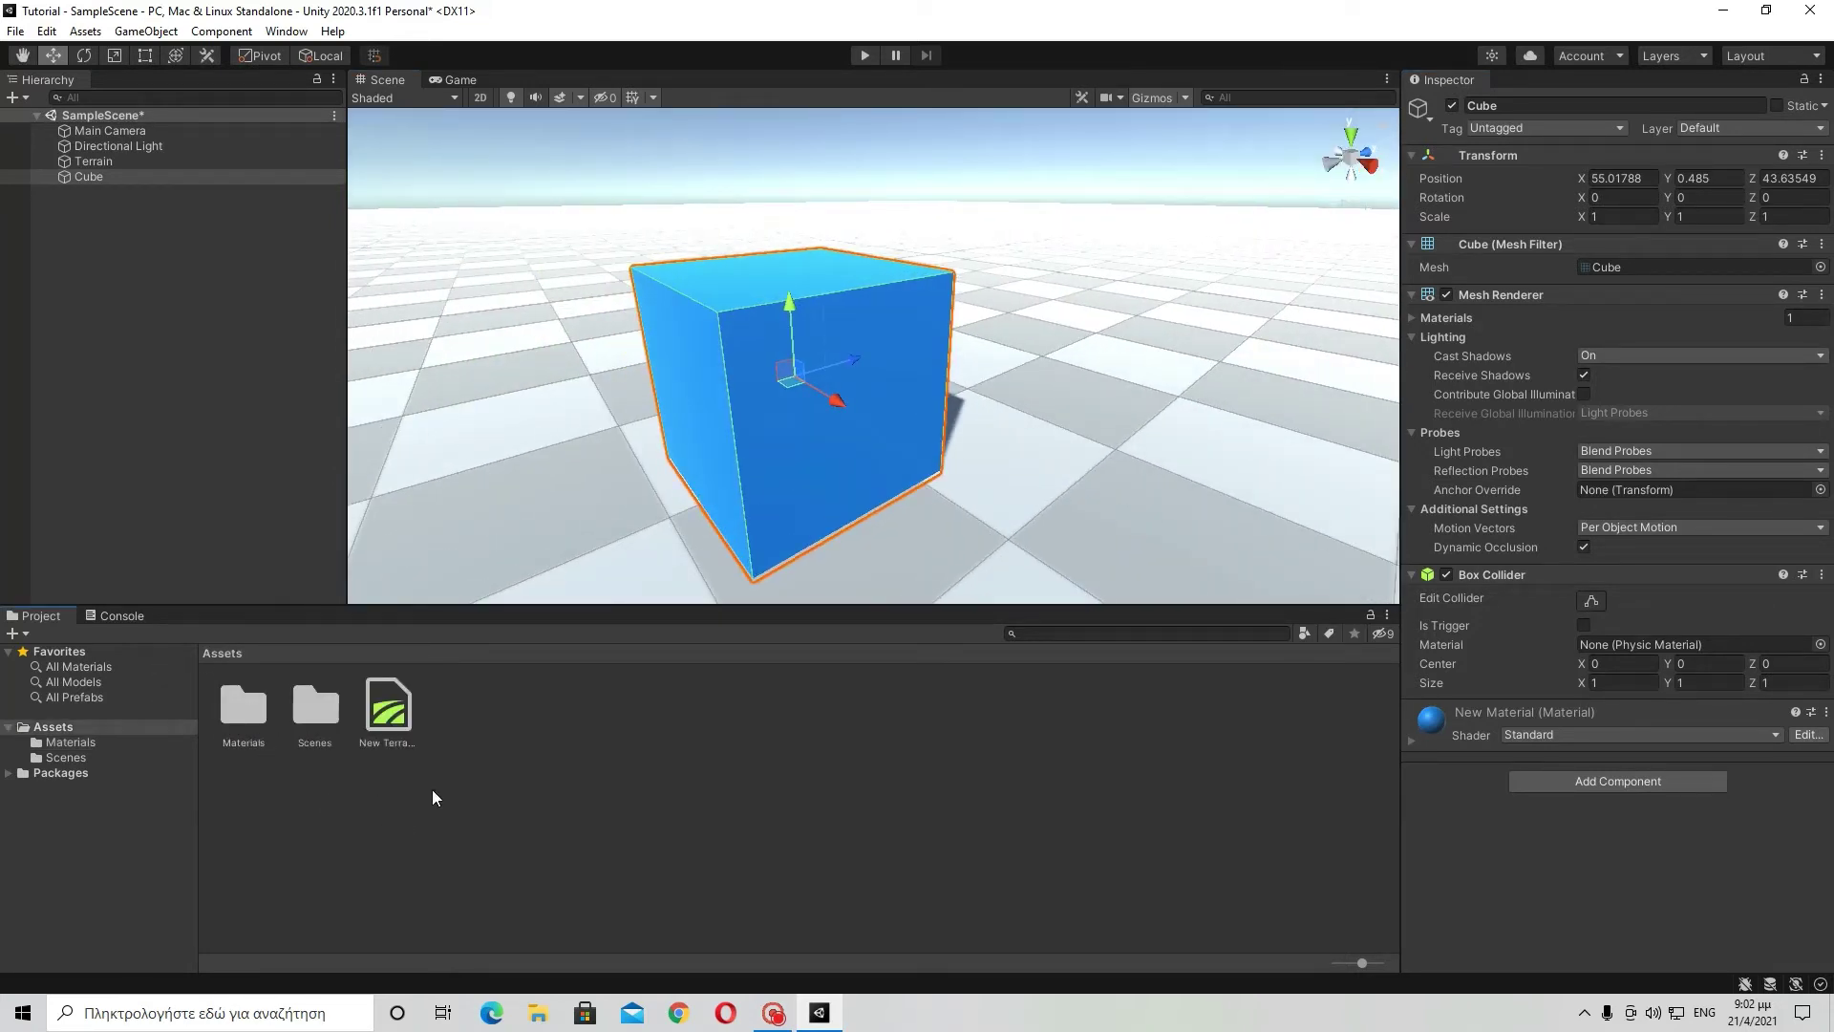
right_click(485, 856)
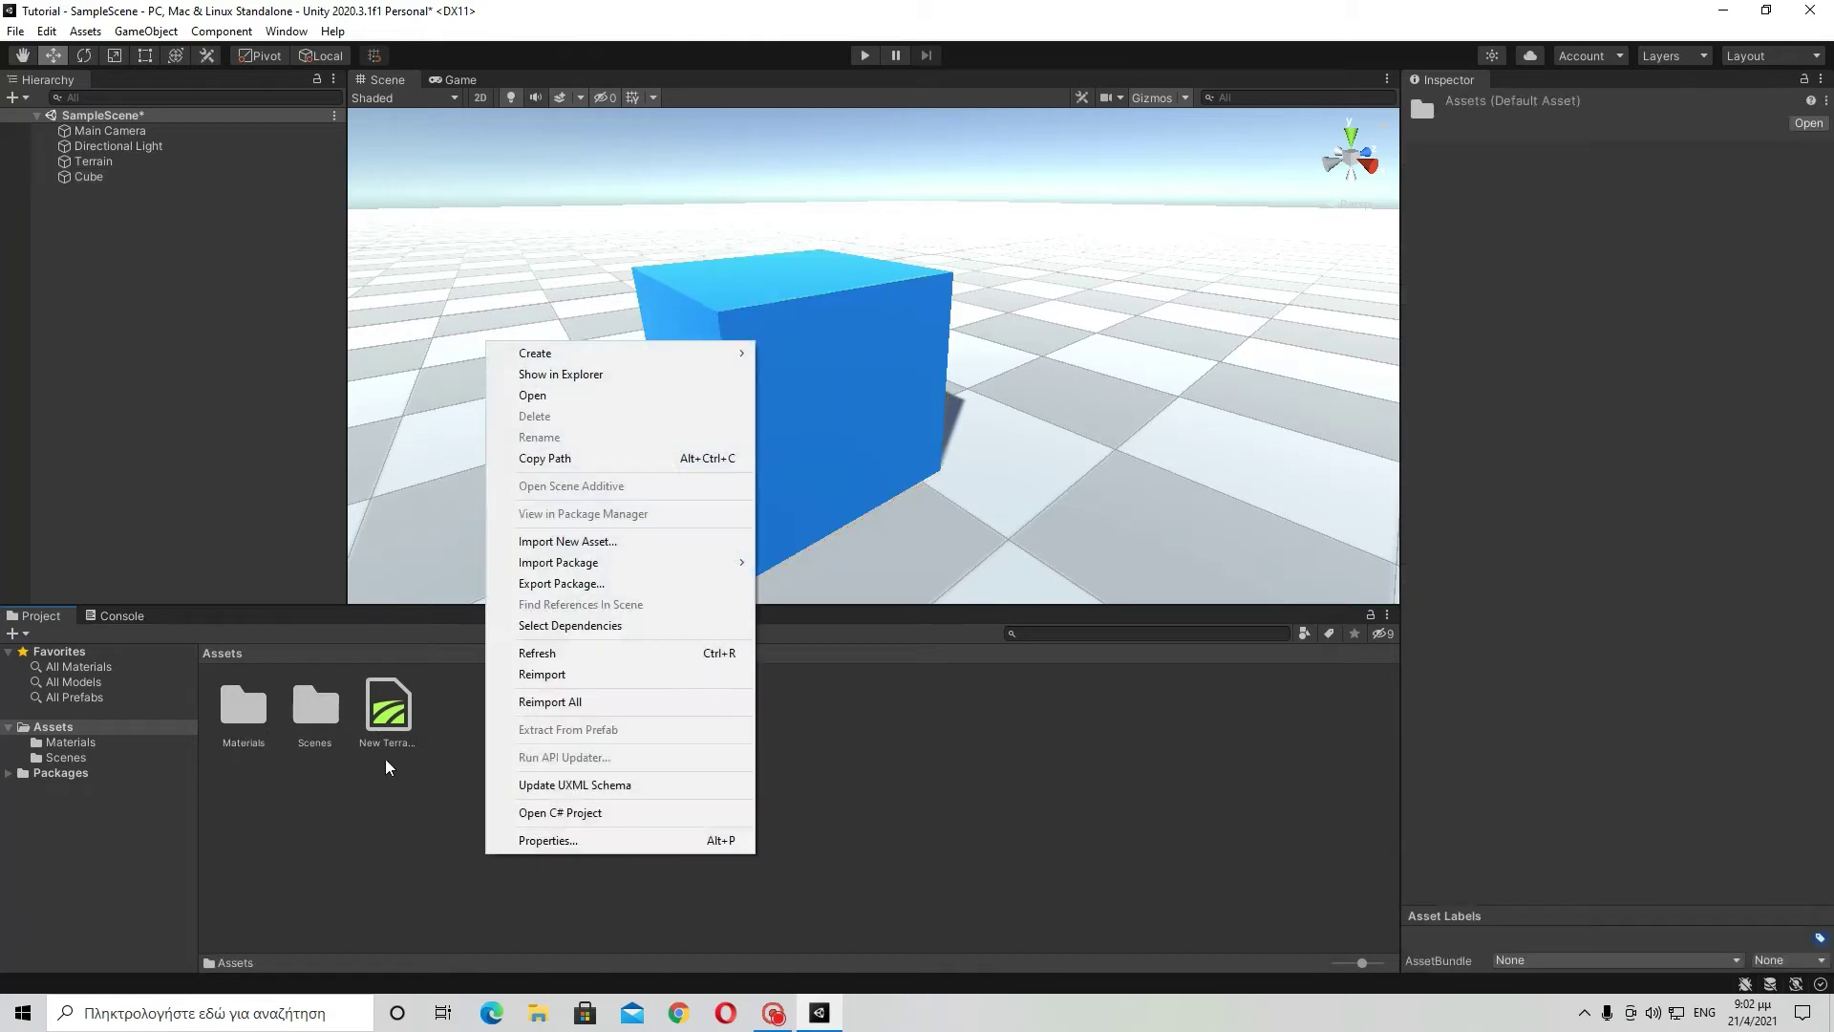
click(315, 711)
double_click(315, 712)
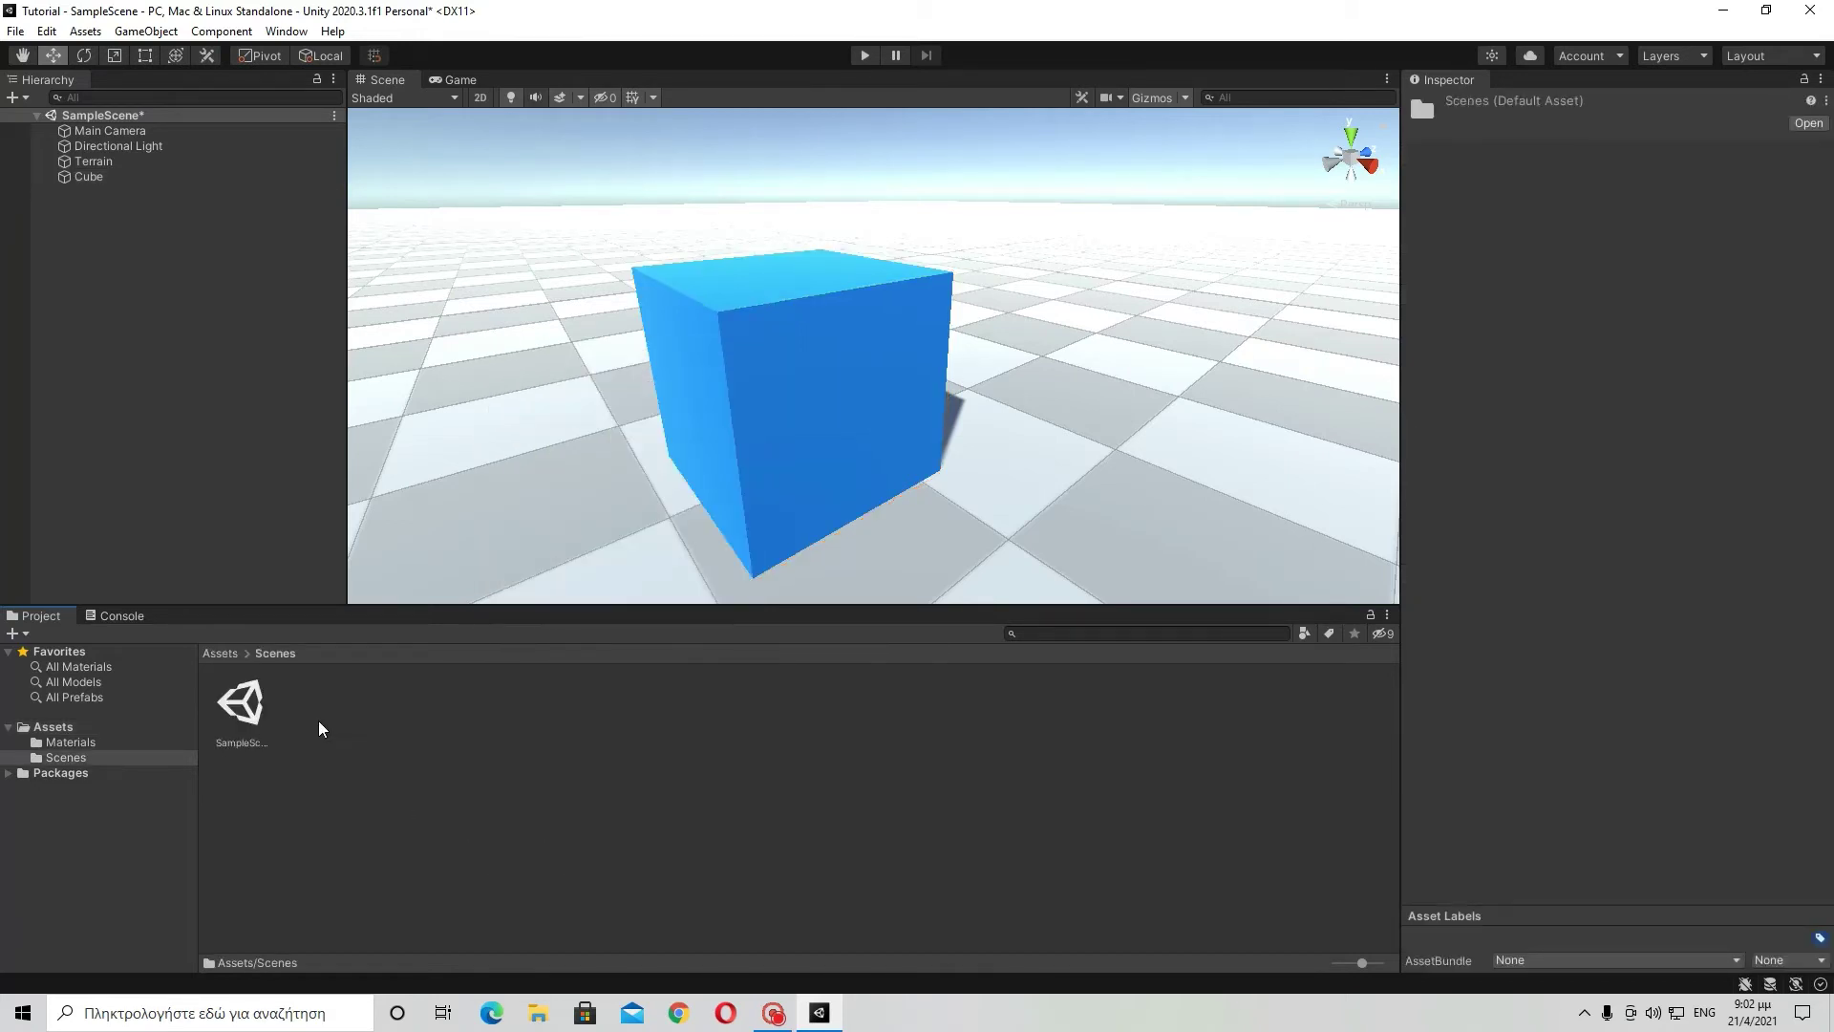
click(241, 711)
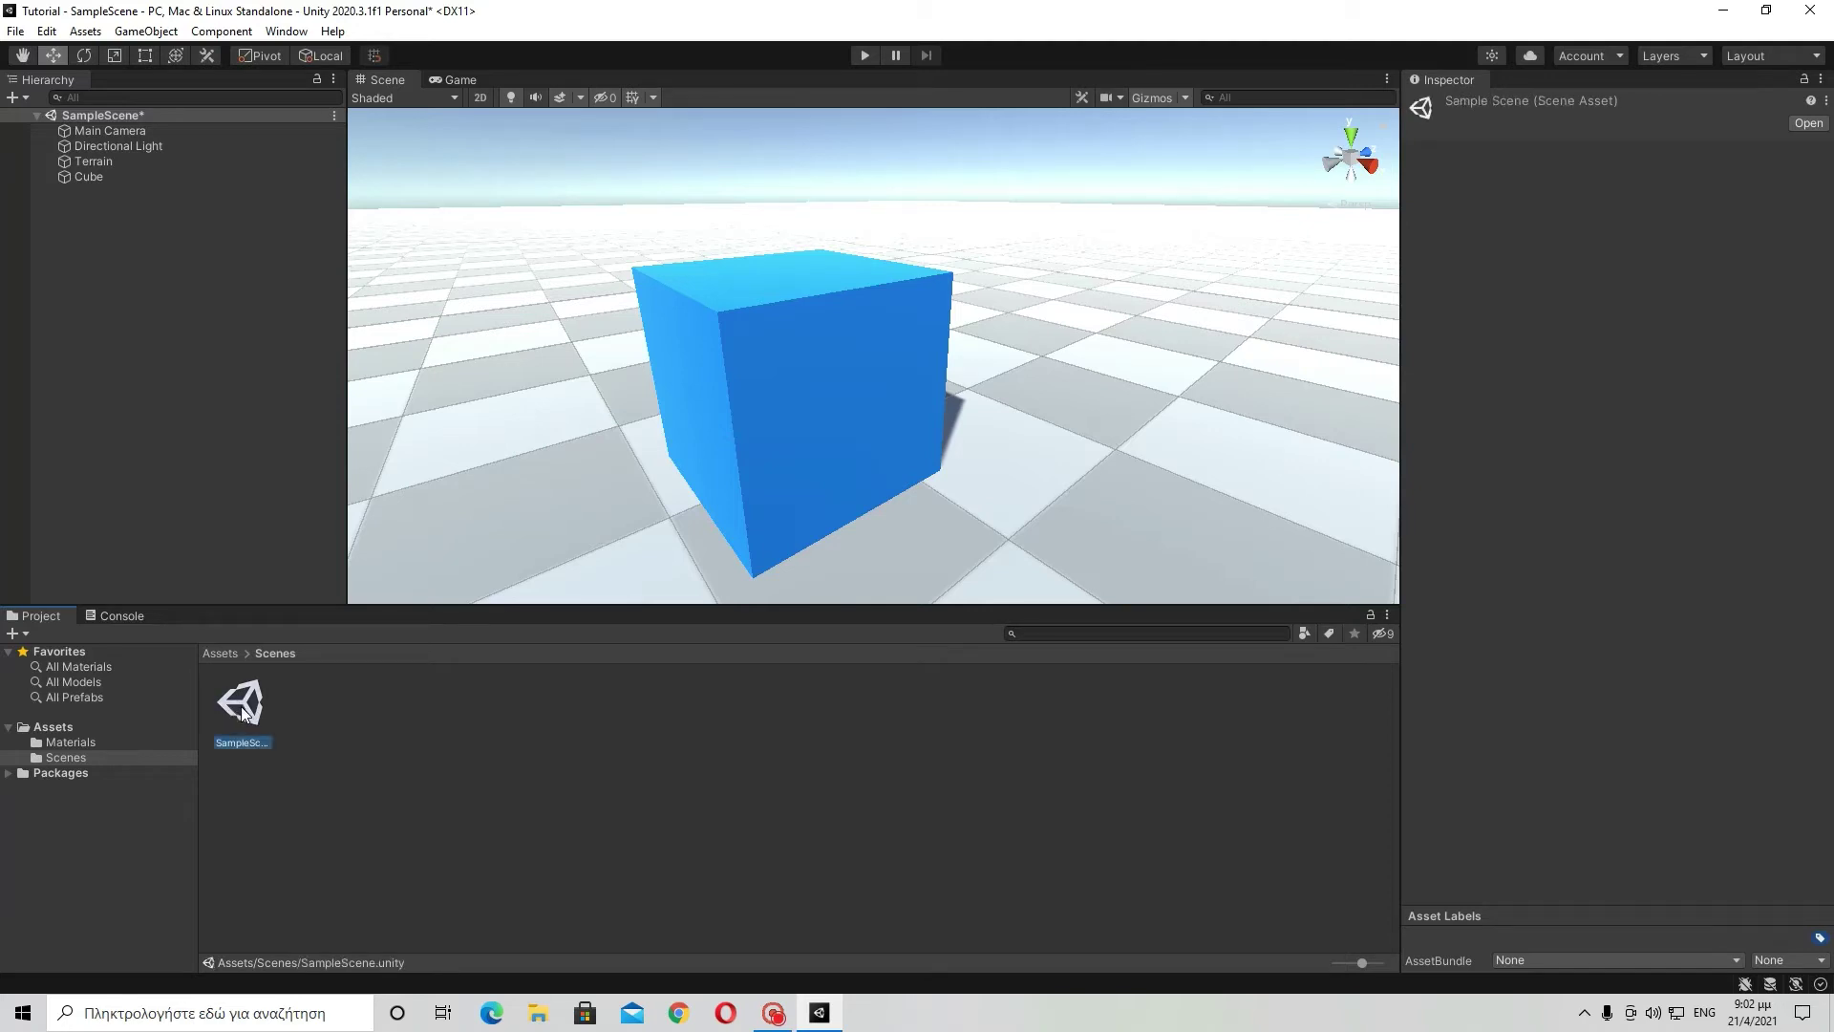
double_click(243, 712)
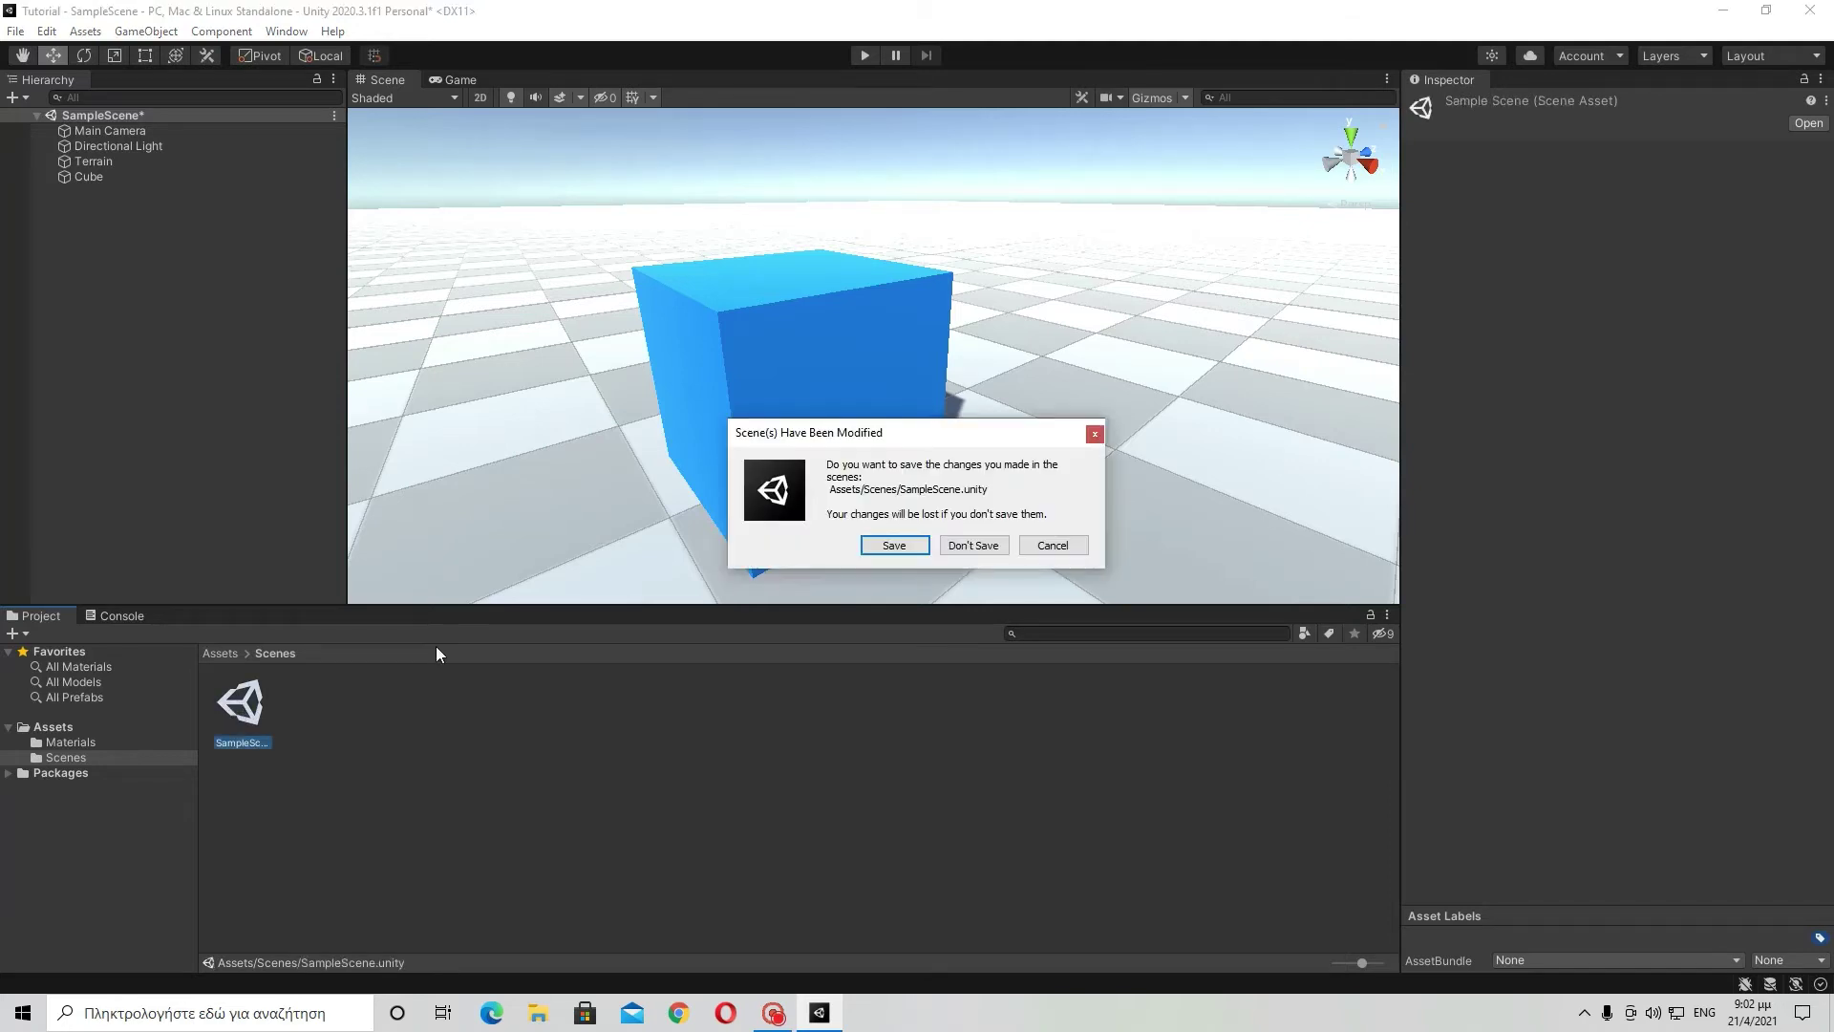
click(894, 544)
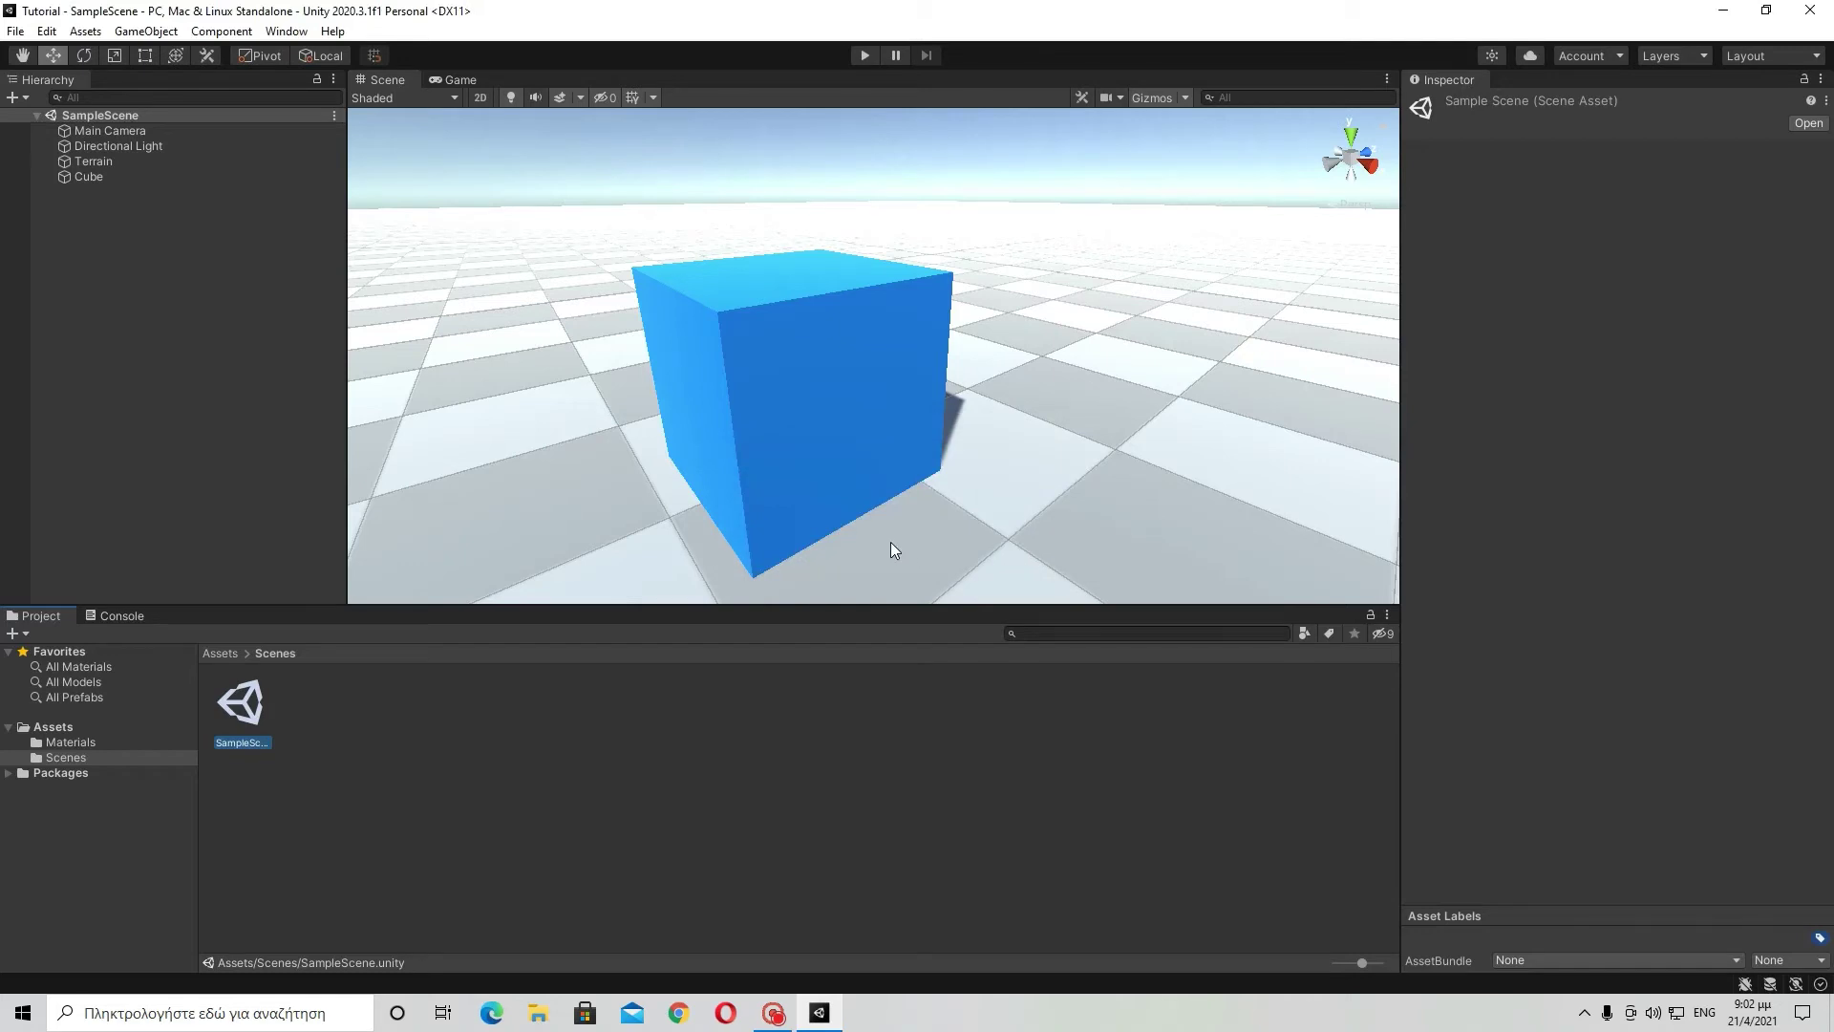
Create a new scene named Scene 2 in the Scenes folder and open it.
right_click(333, 708)
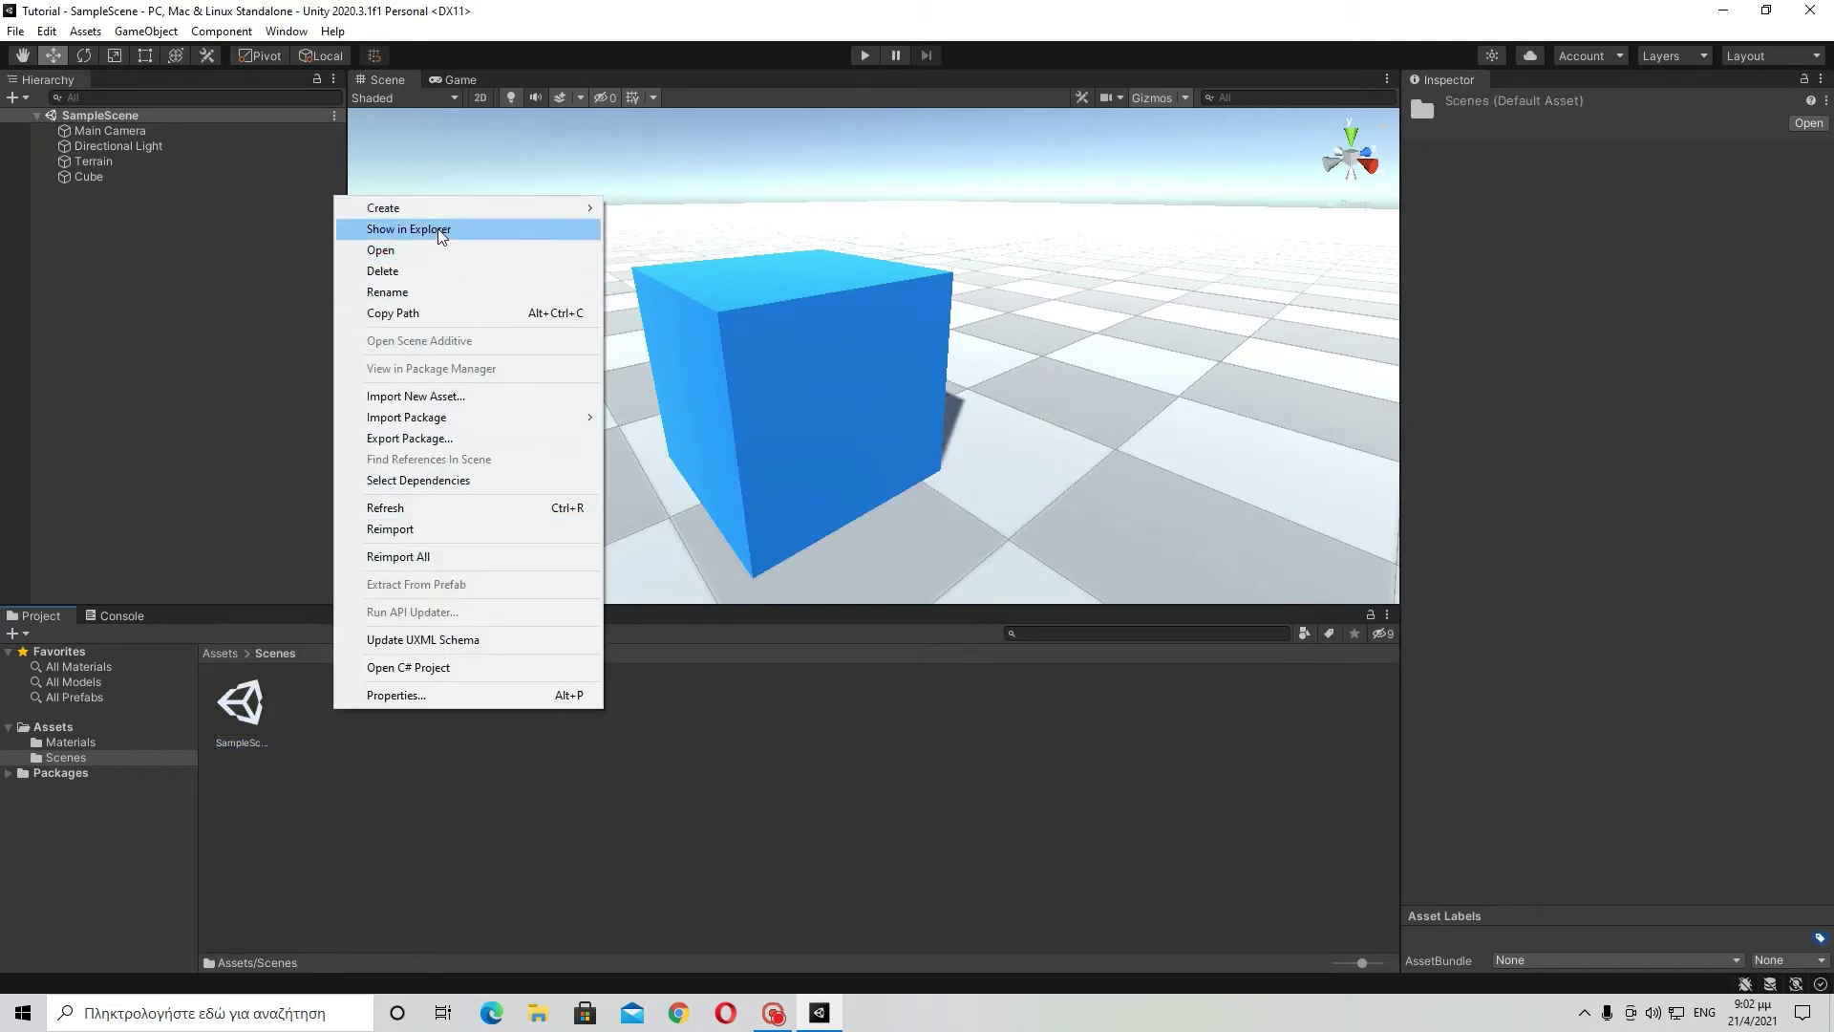
mouse_move(443, 217)
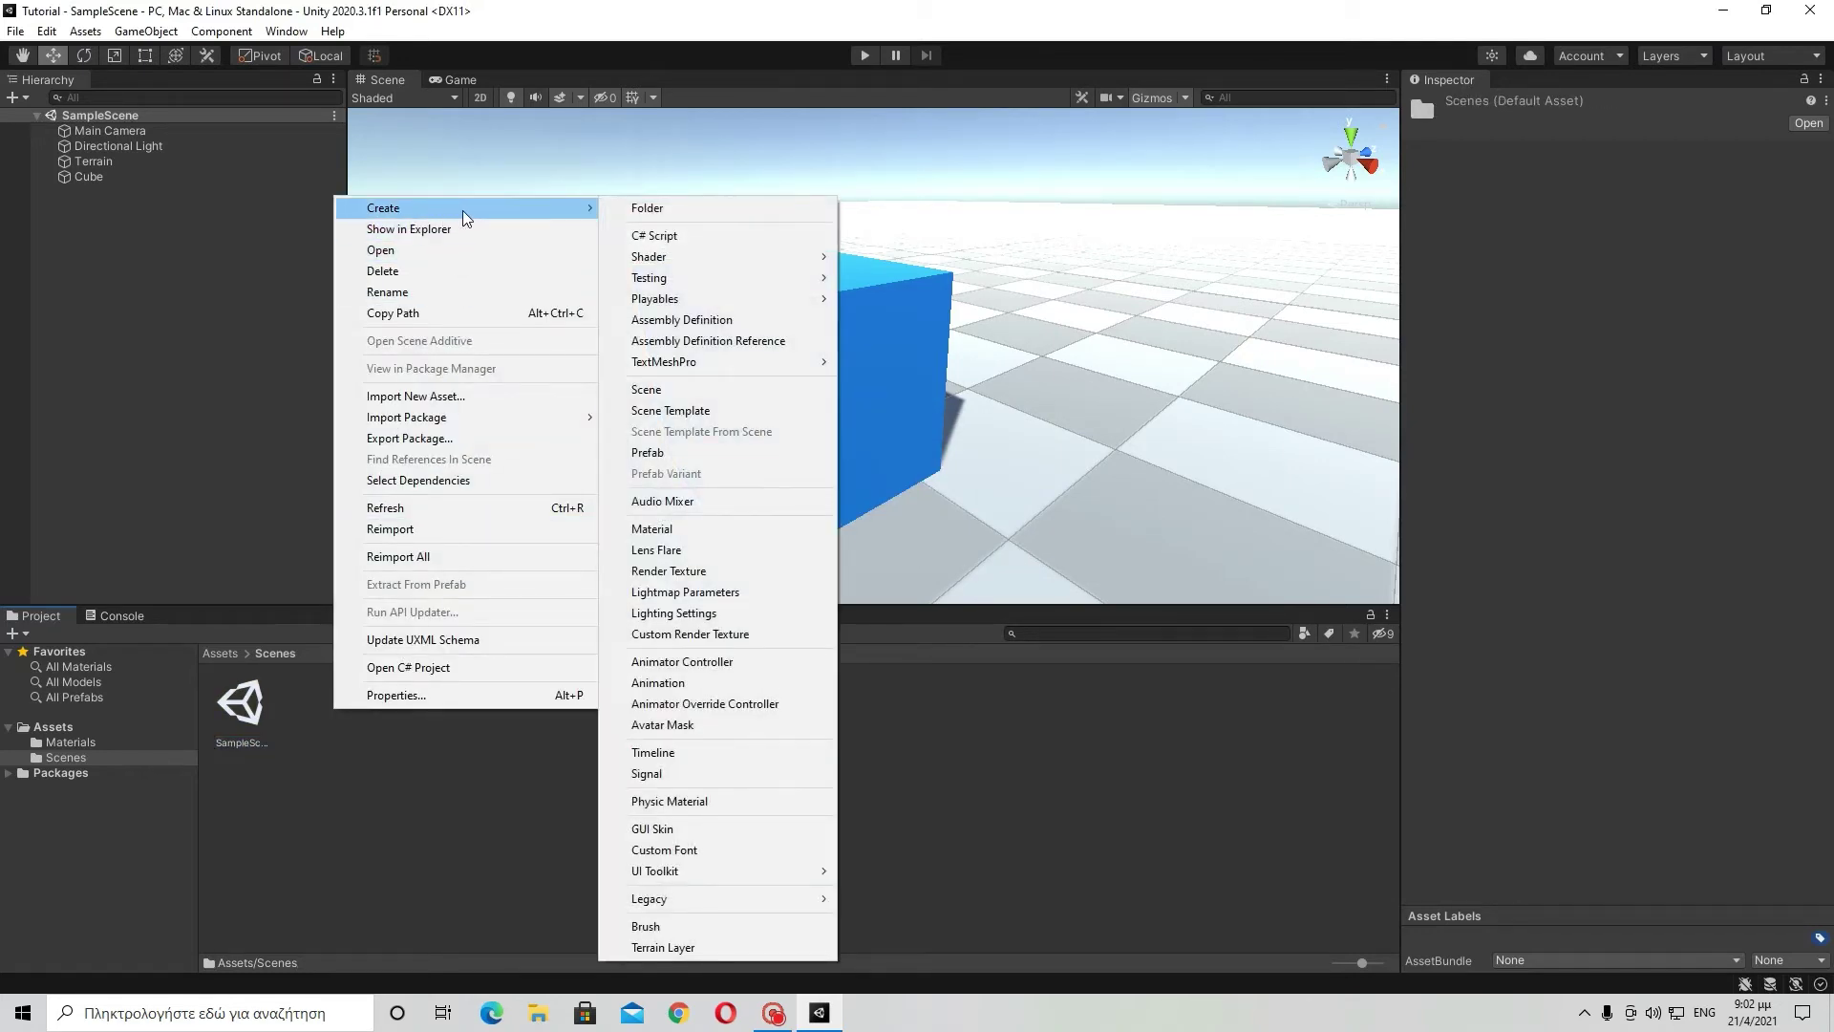
click(646, 390)
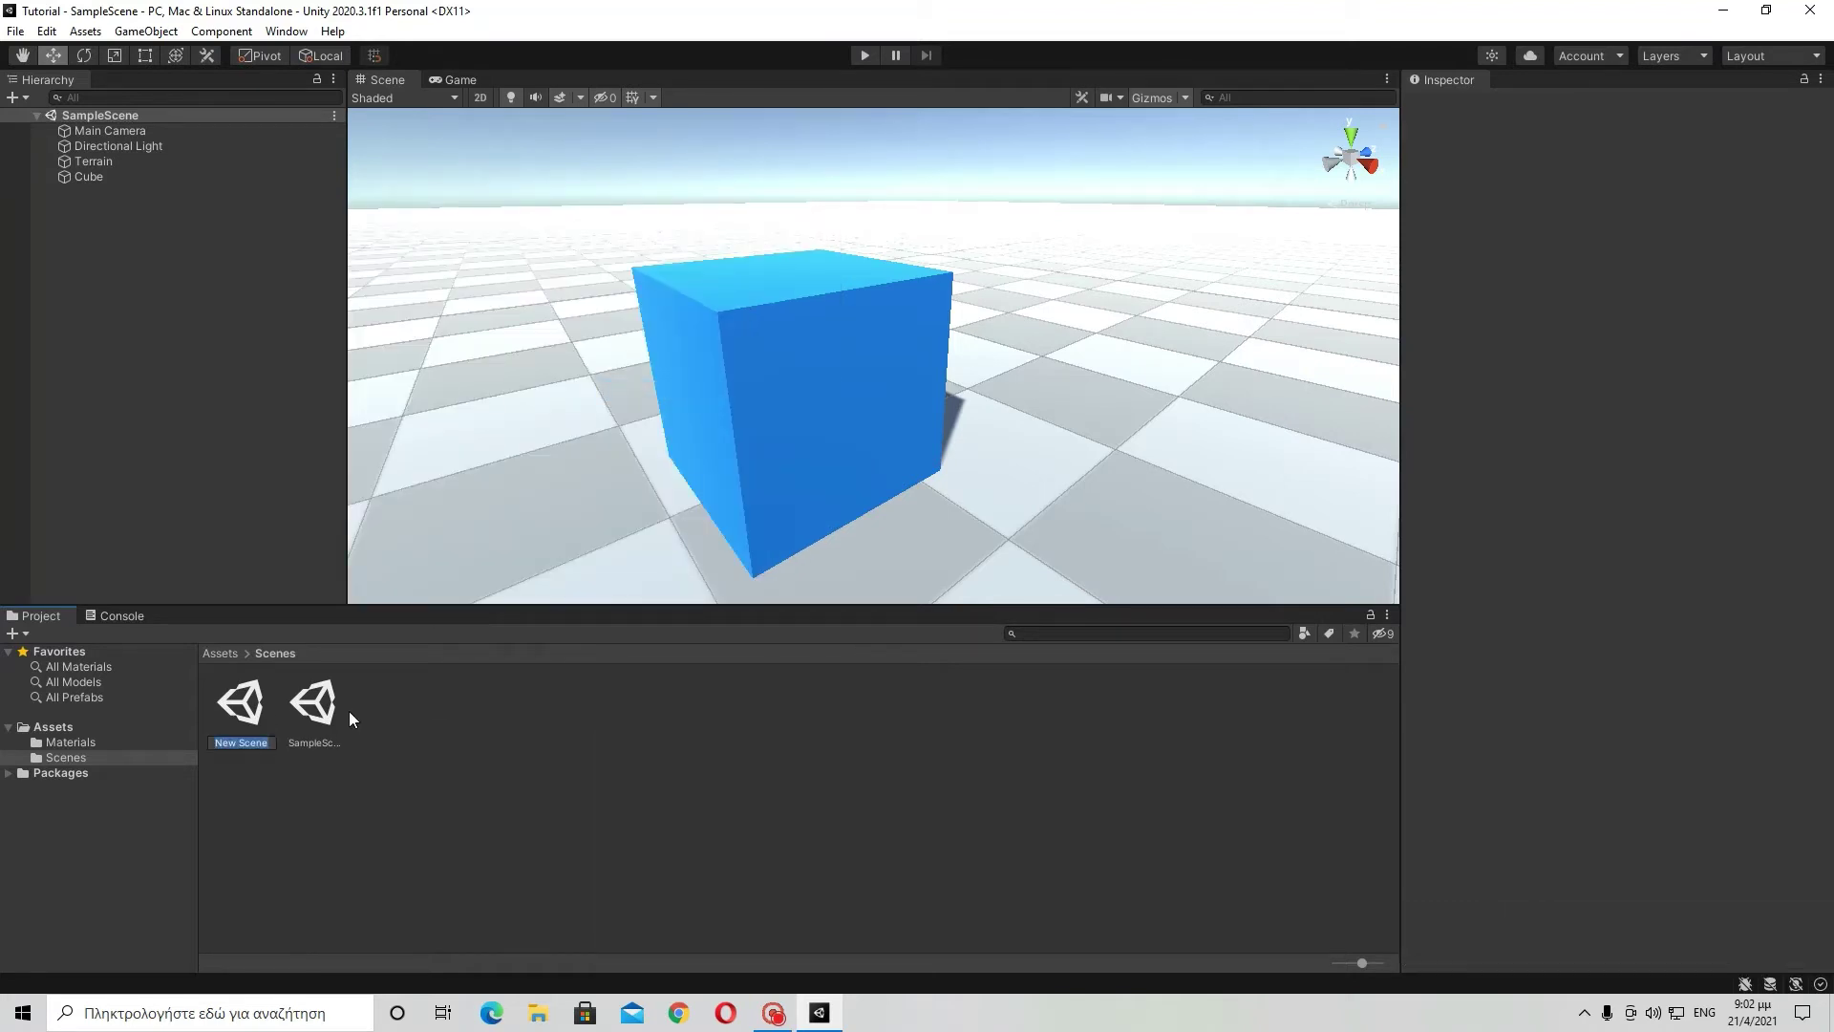
text(Scene 2)
key(Return)
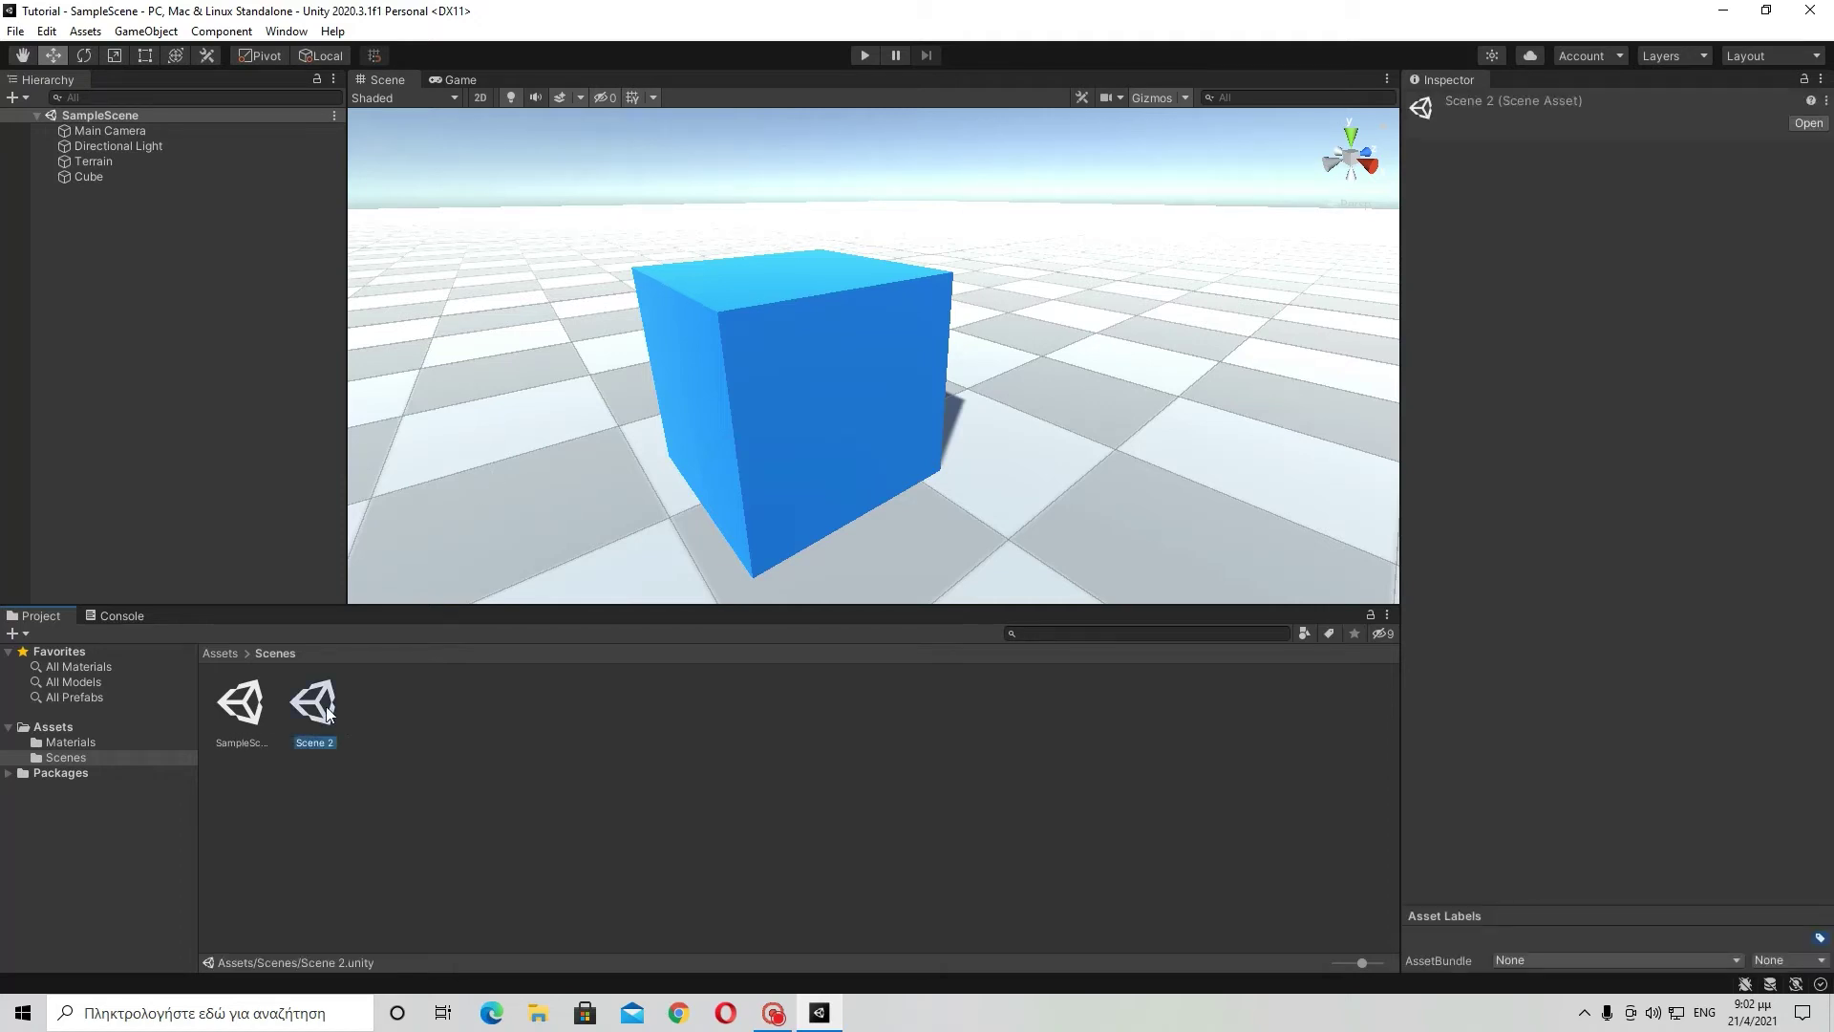
double_click(328, 712)
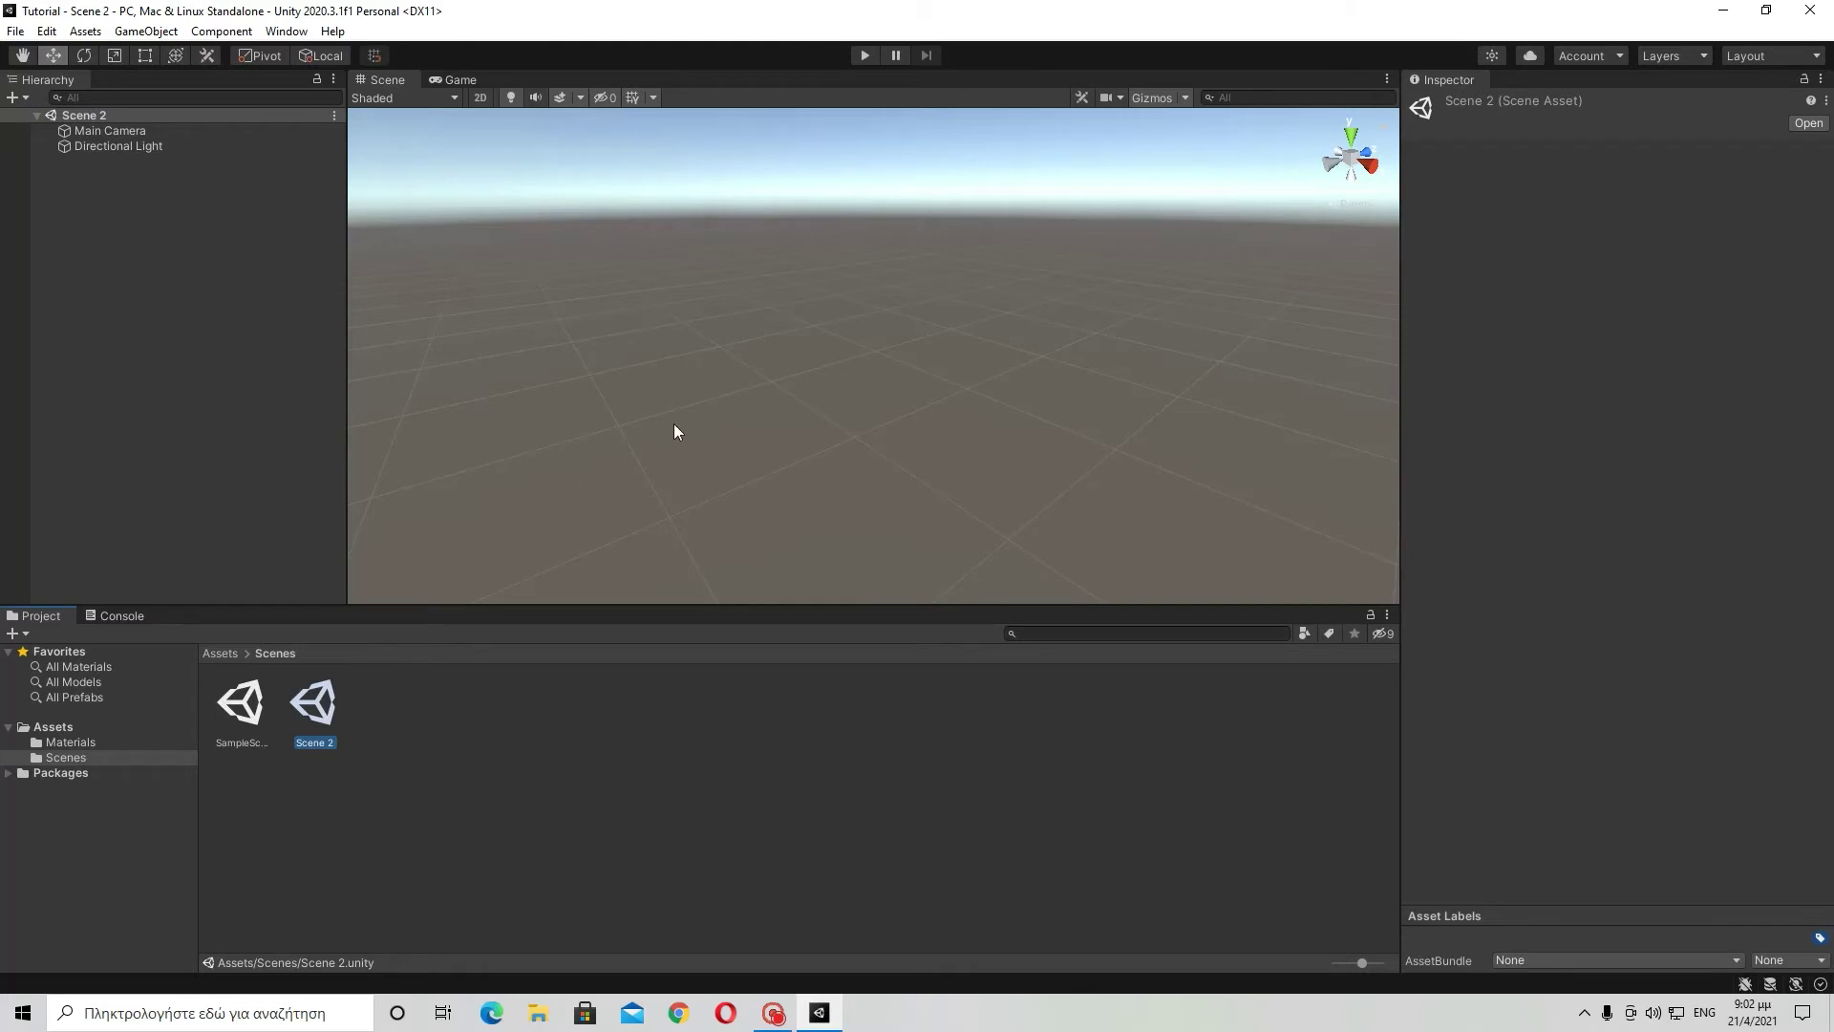
right_drag(674, 432, 1741, 434)
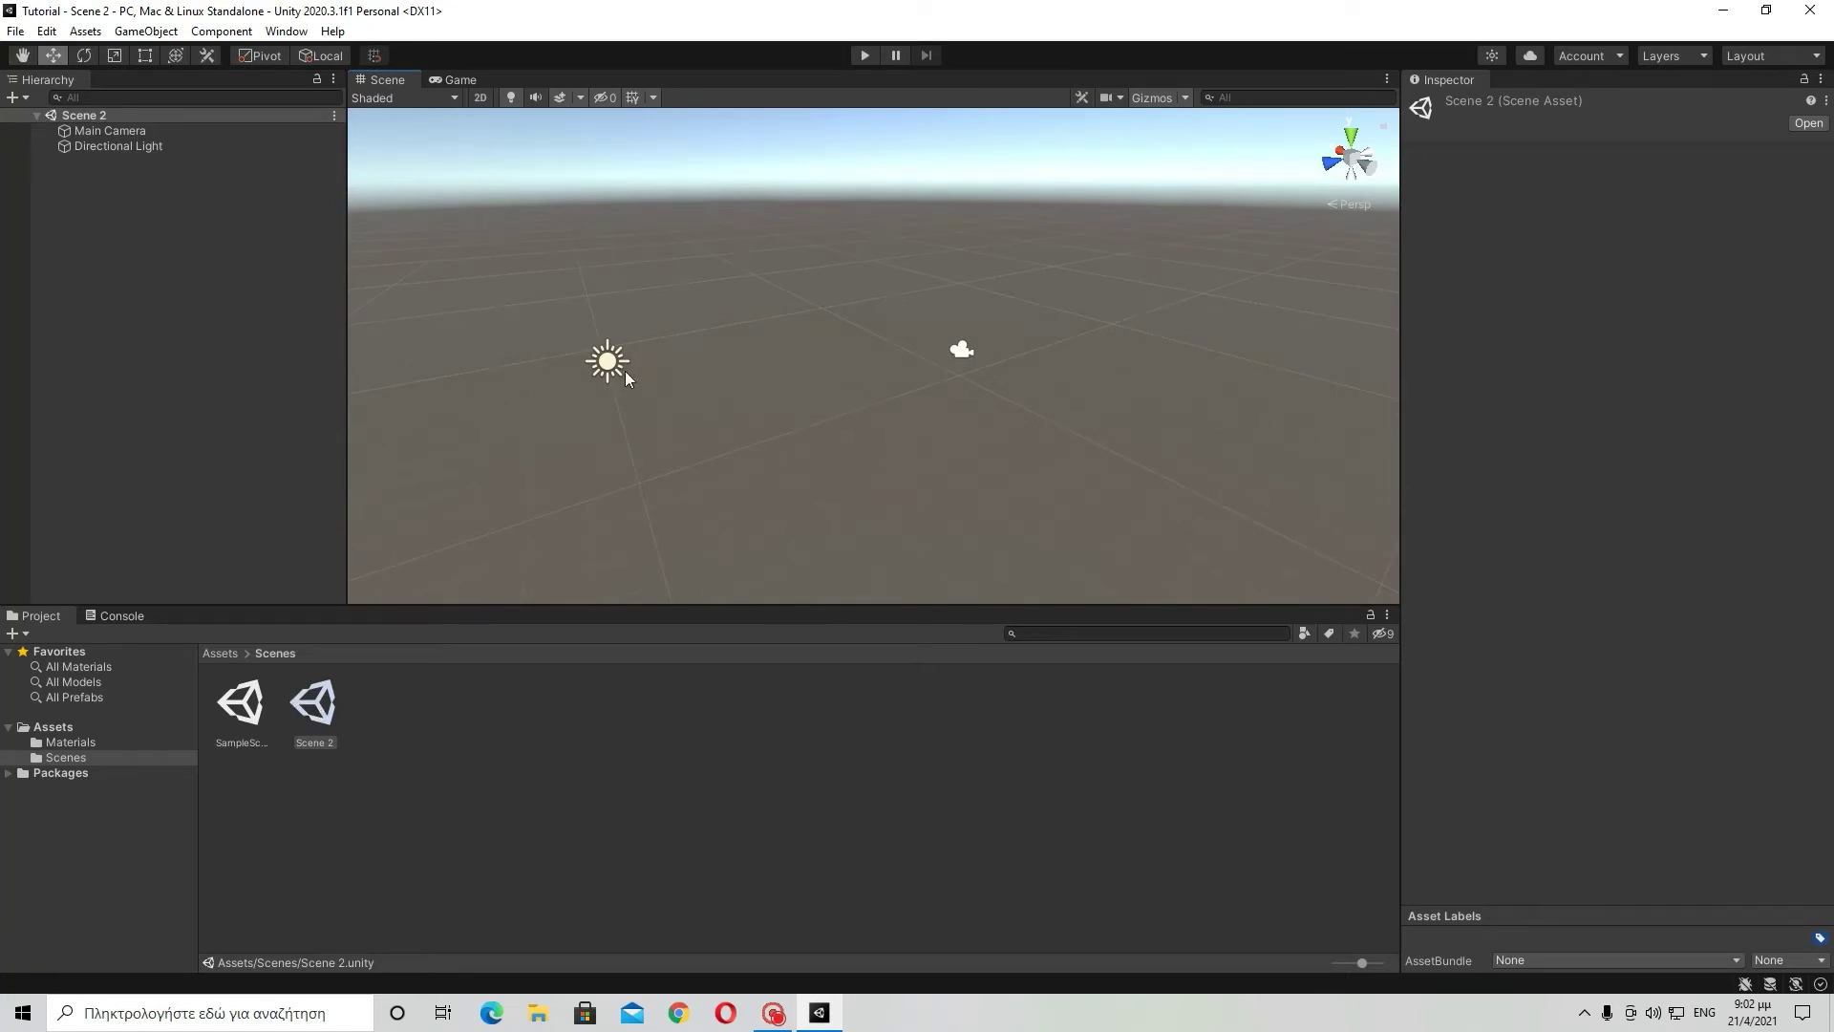
right_click(152, 277)
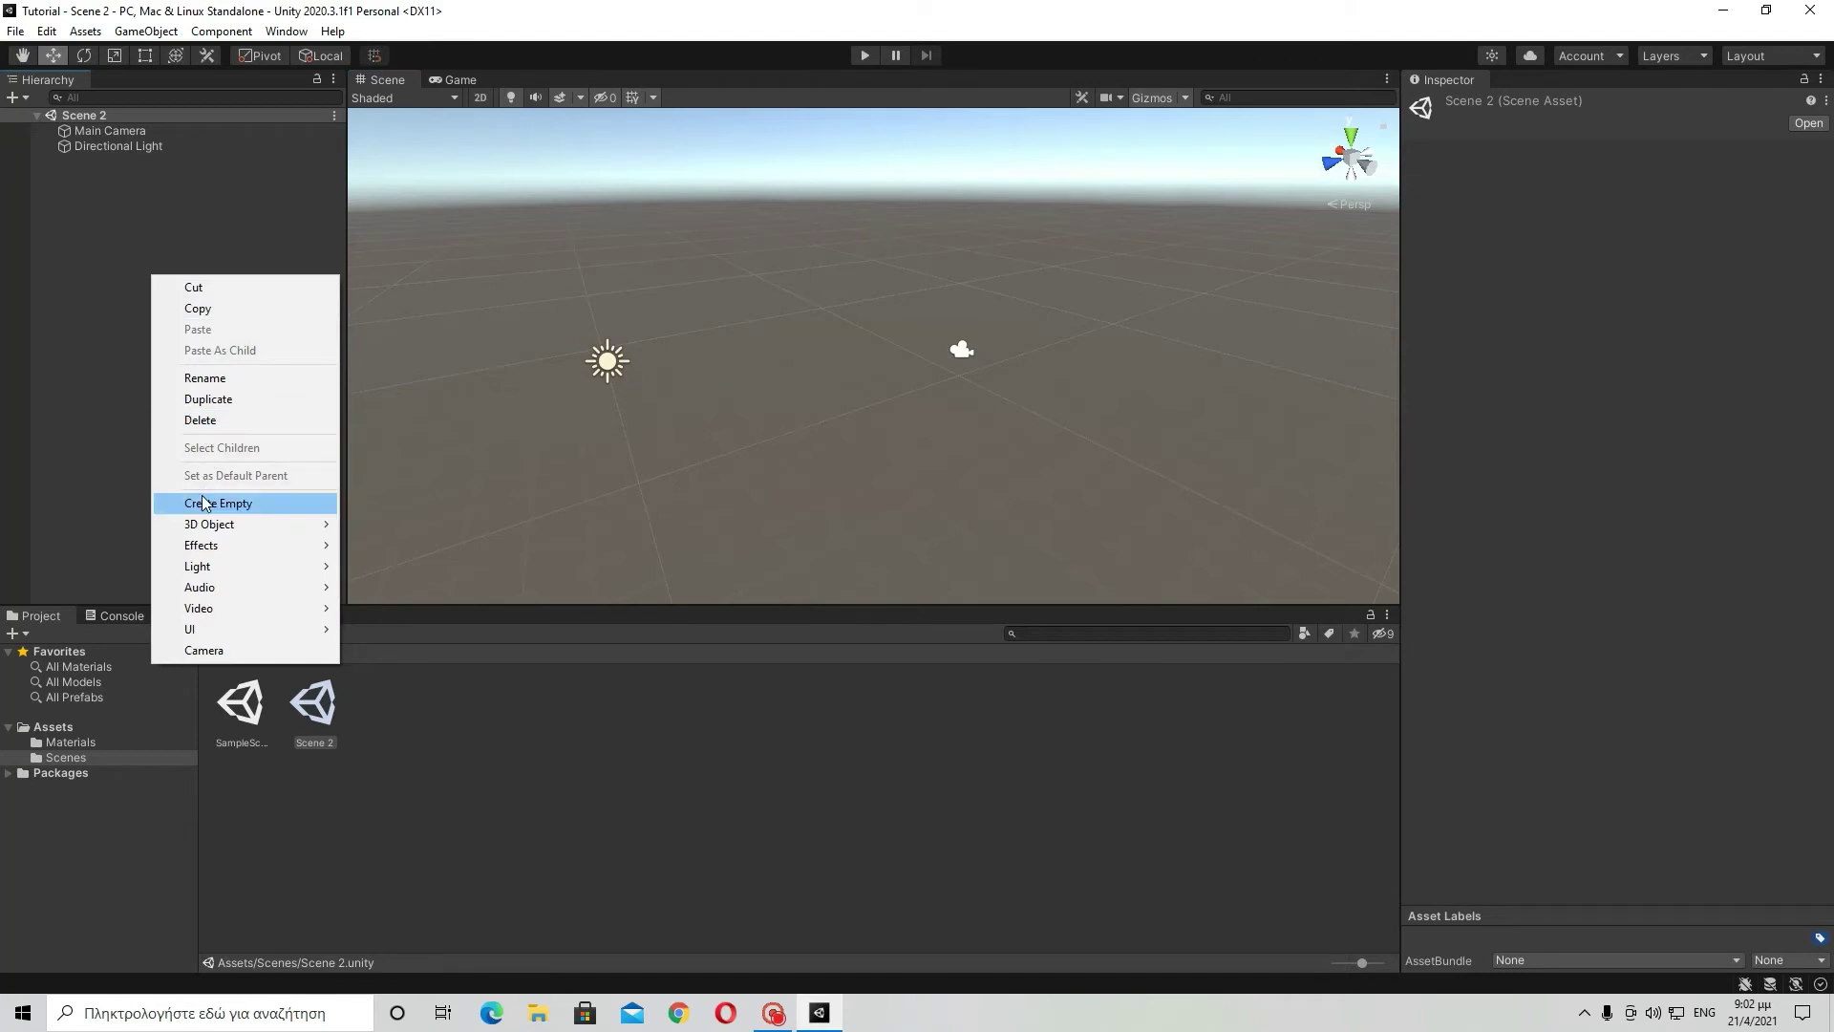
mouse_move(210, 523)
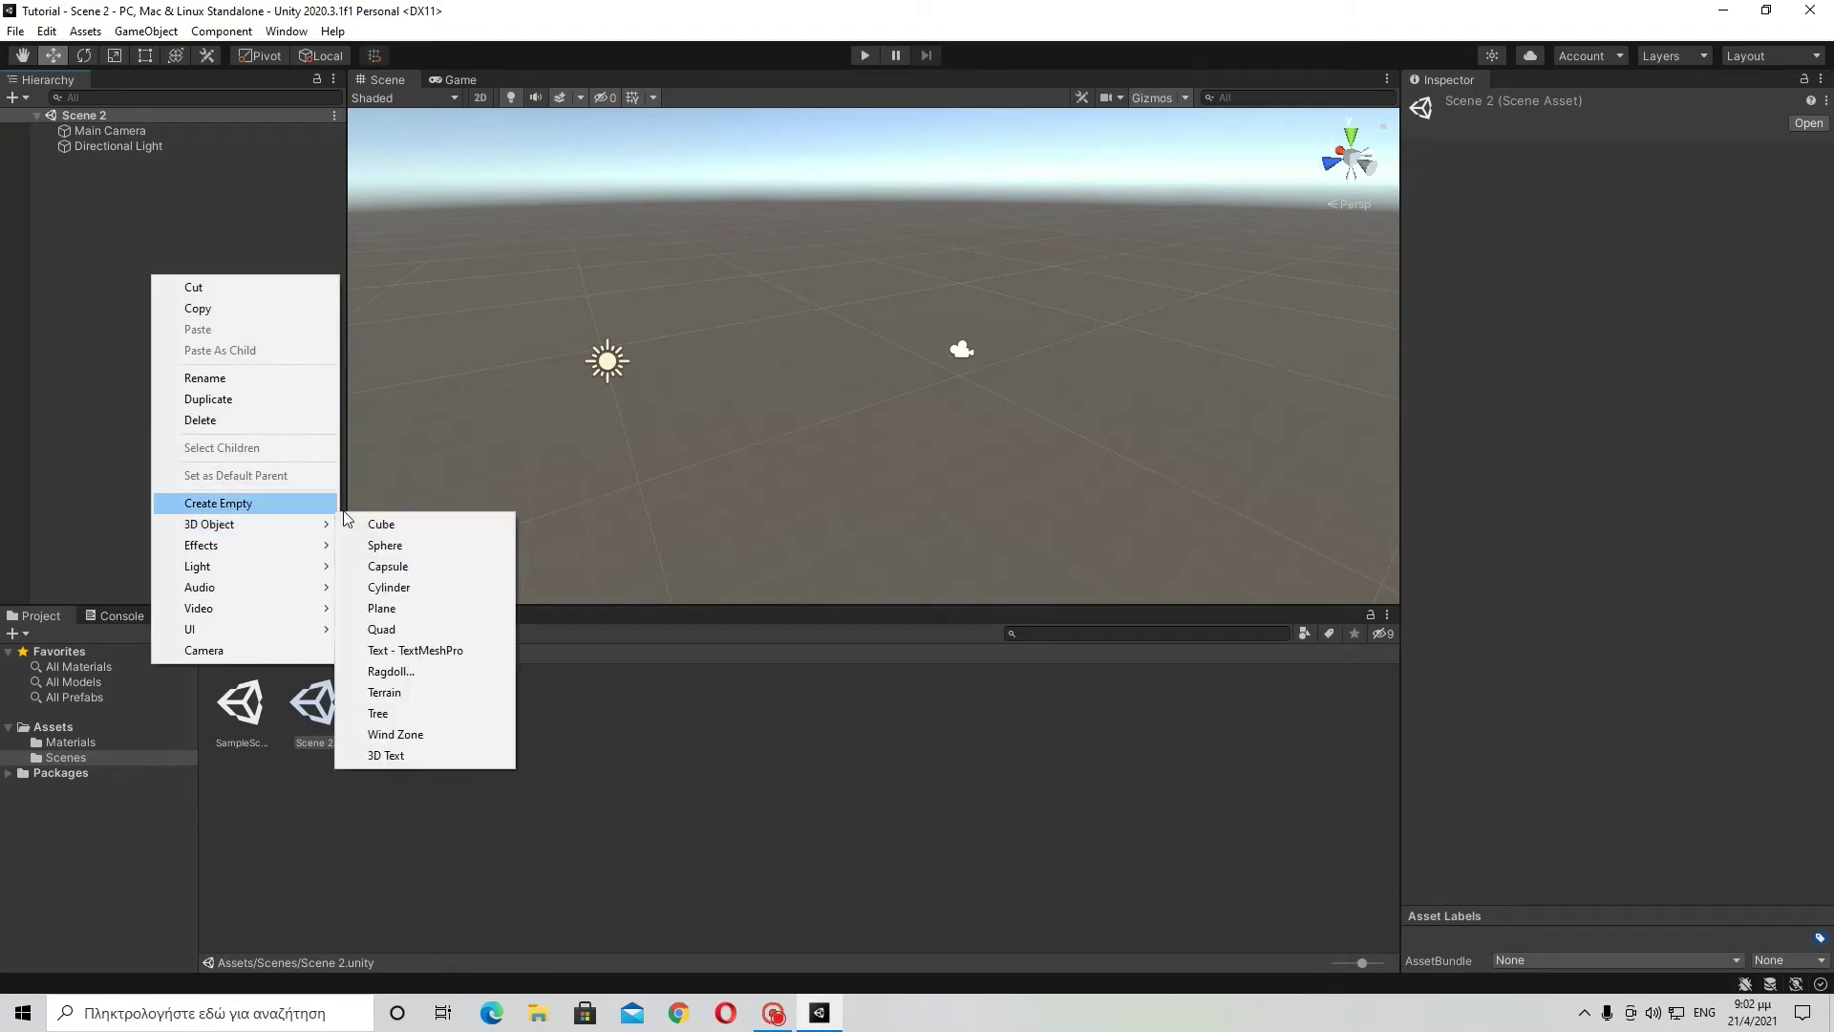
click(398, 611)
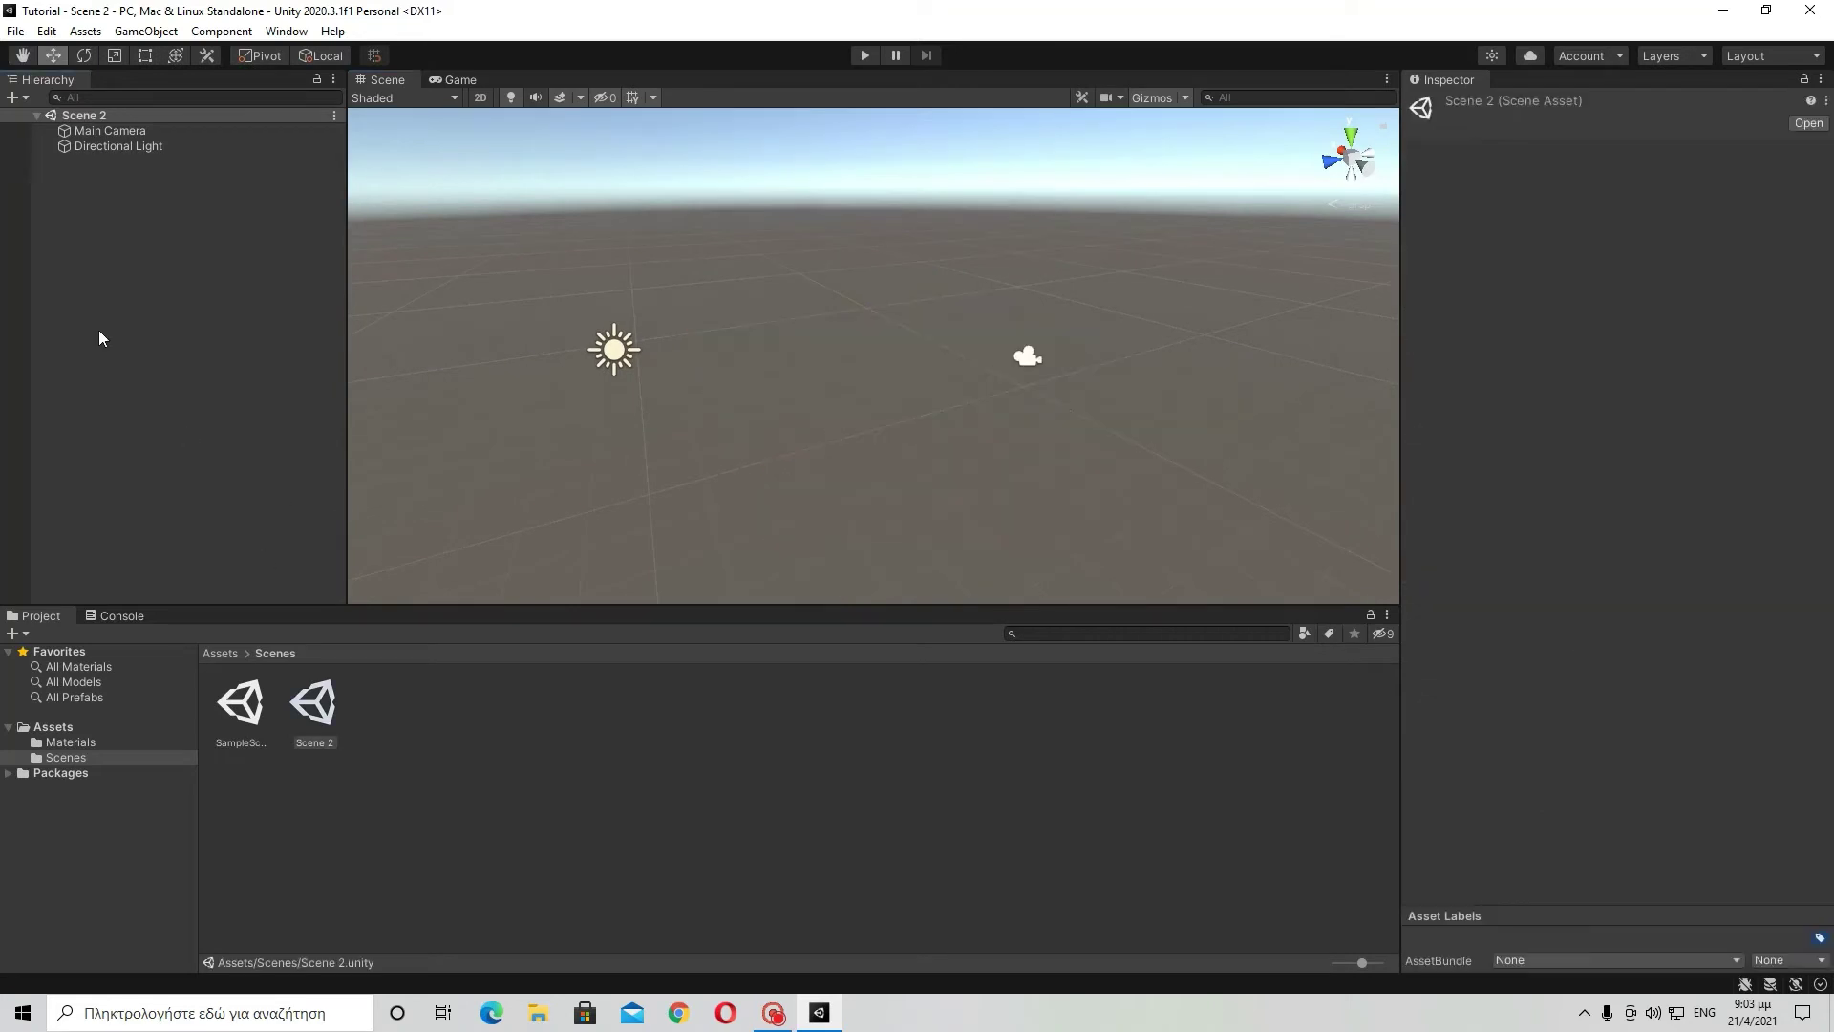
Add a terrain to Scene 2.
right_click(100, 339)
mouse_move(253, 580)
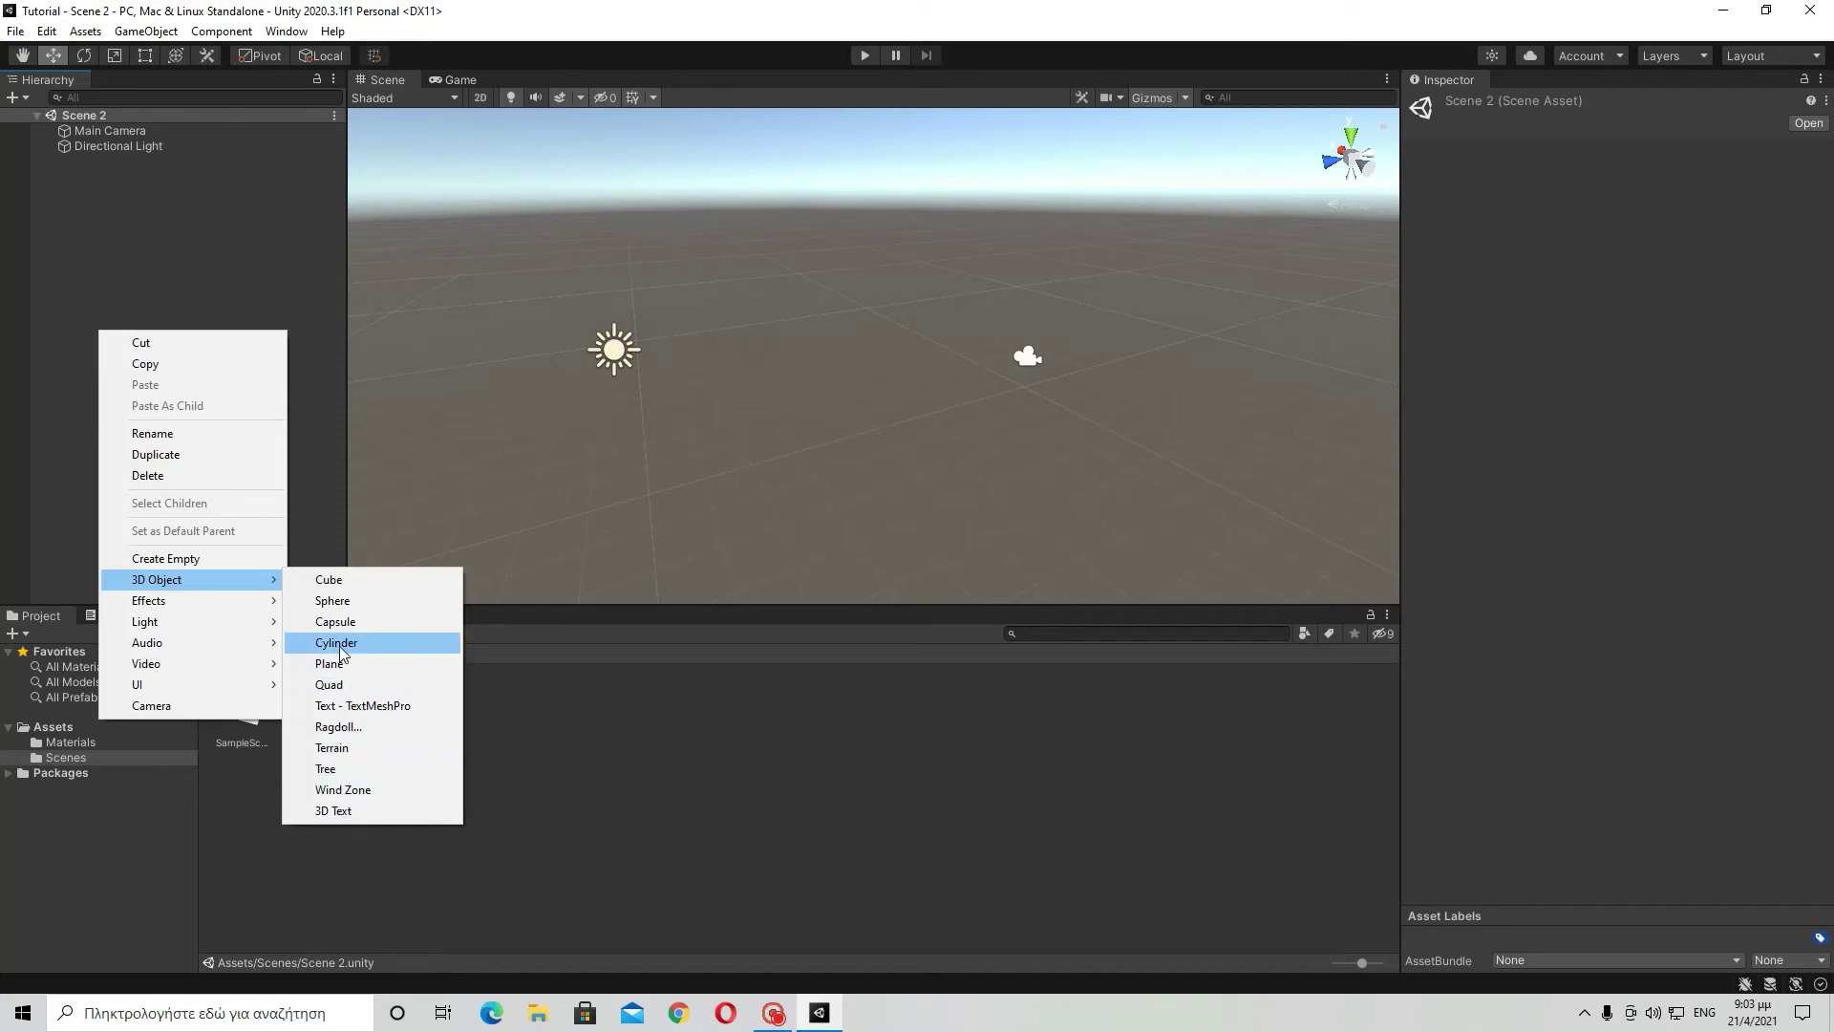
click(336, 748)
right_drag(659, 496, 484, 274)
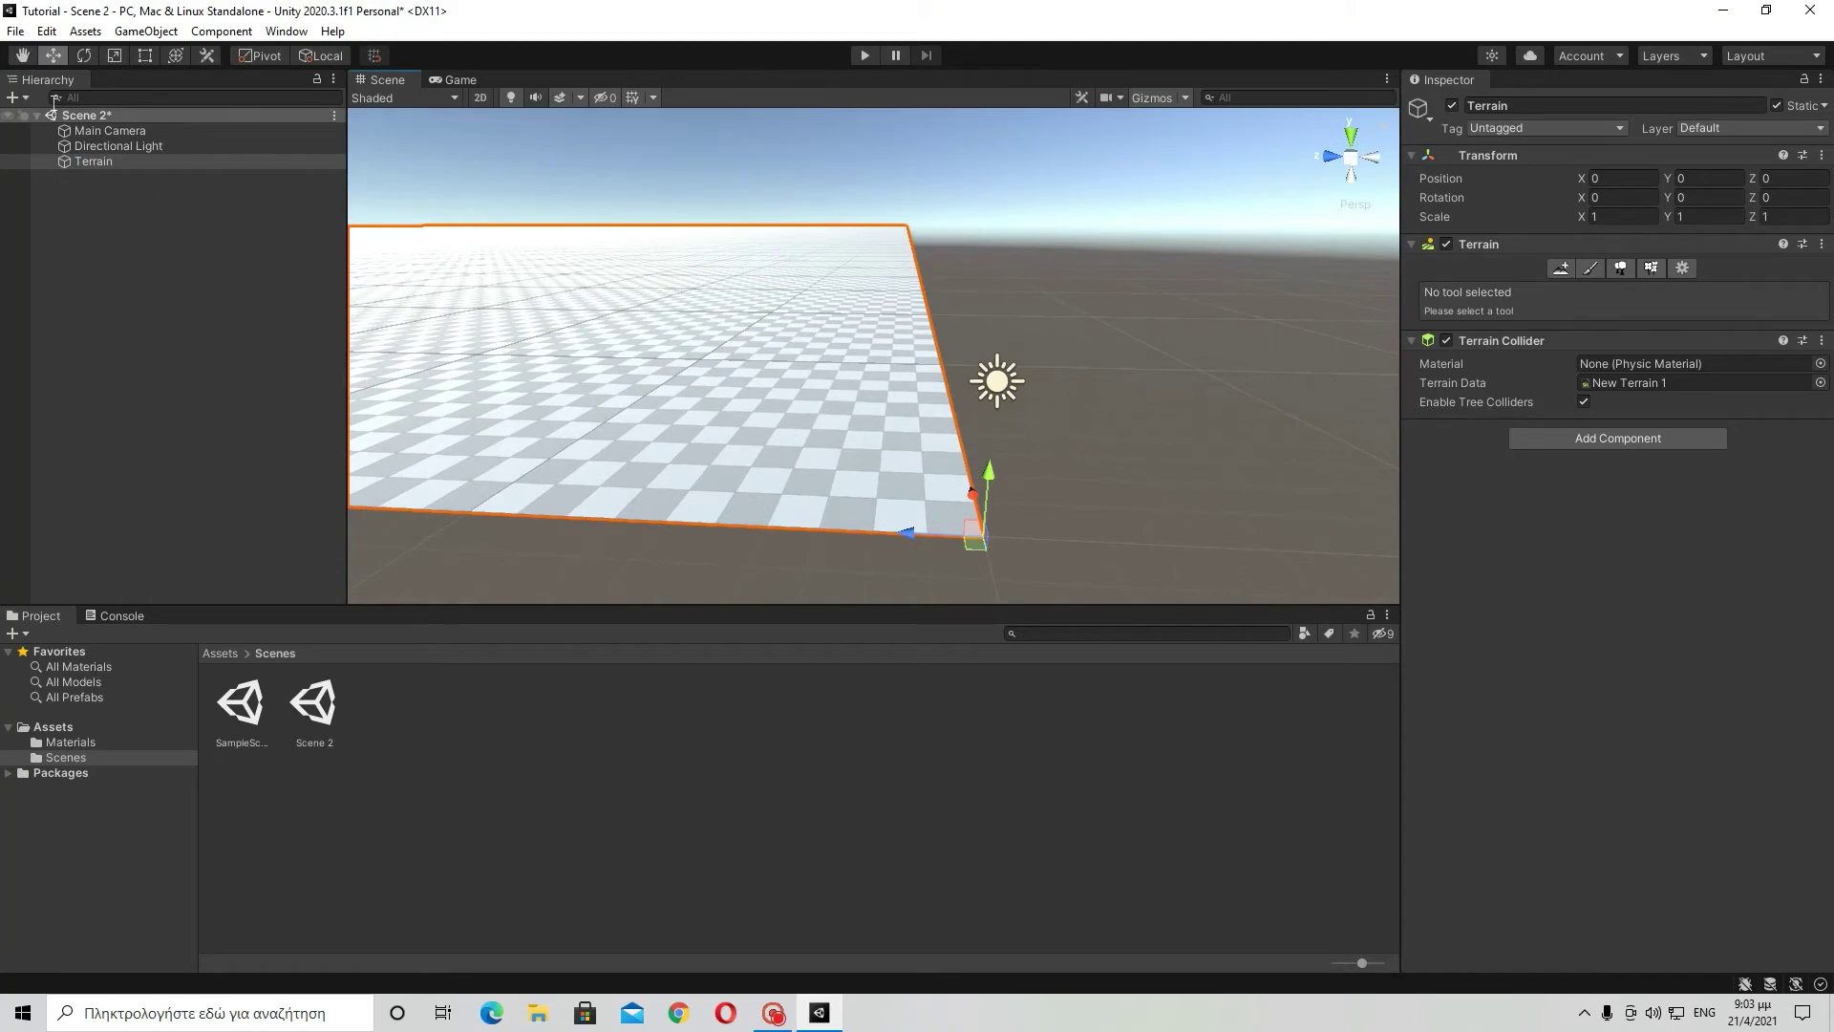
Open SampleScene without saving the changes to Scene 2, and switch to Scene 2 and back to SampleScene.
double_click(244, 707)
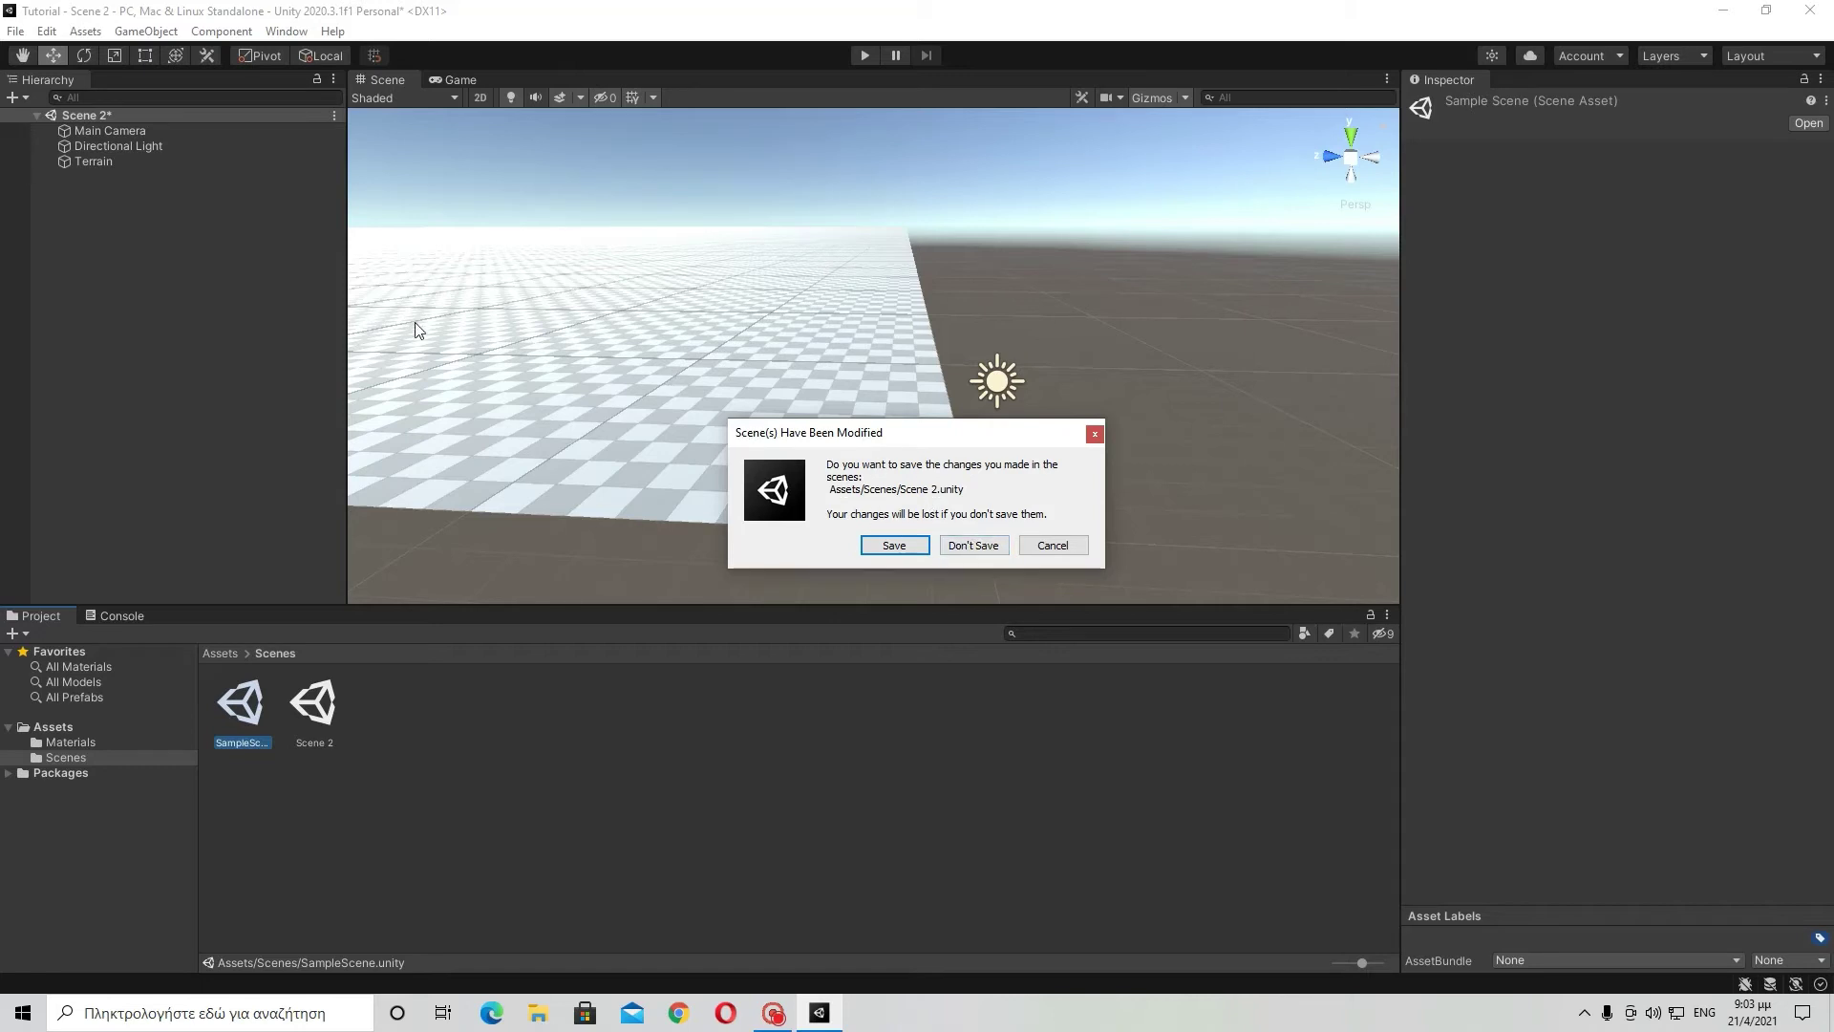
click(965, 546)
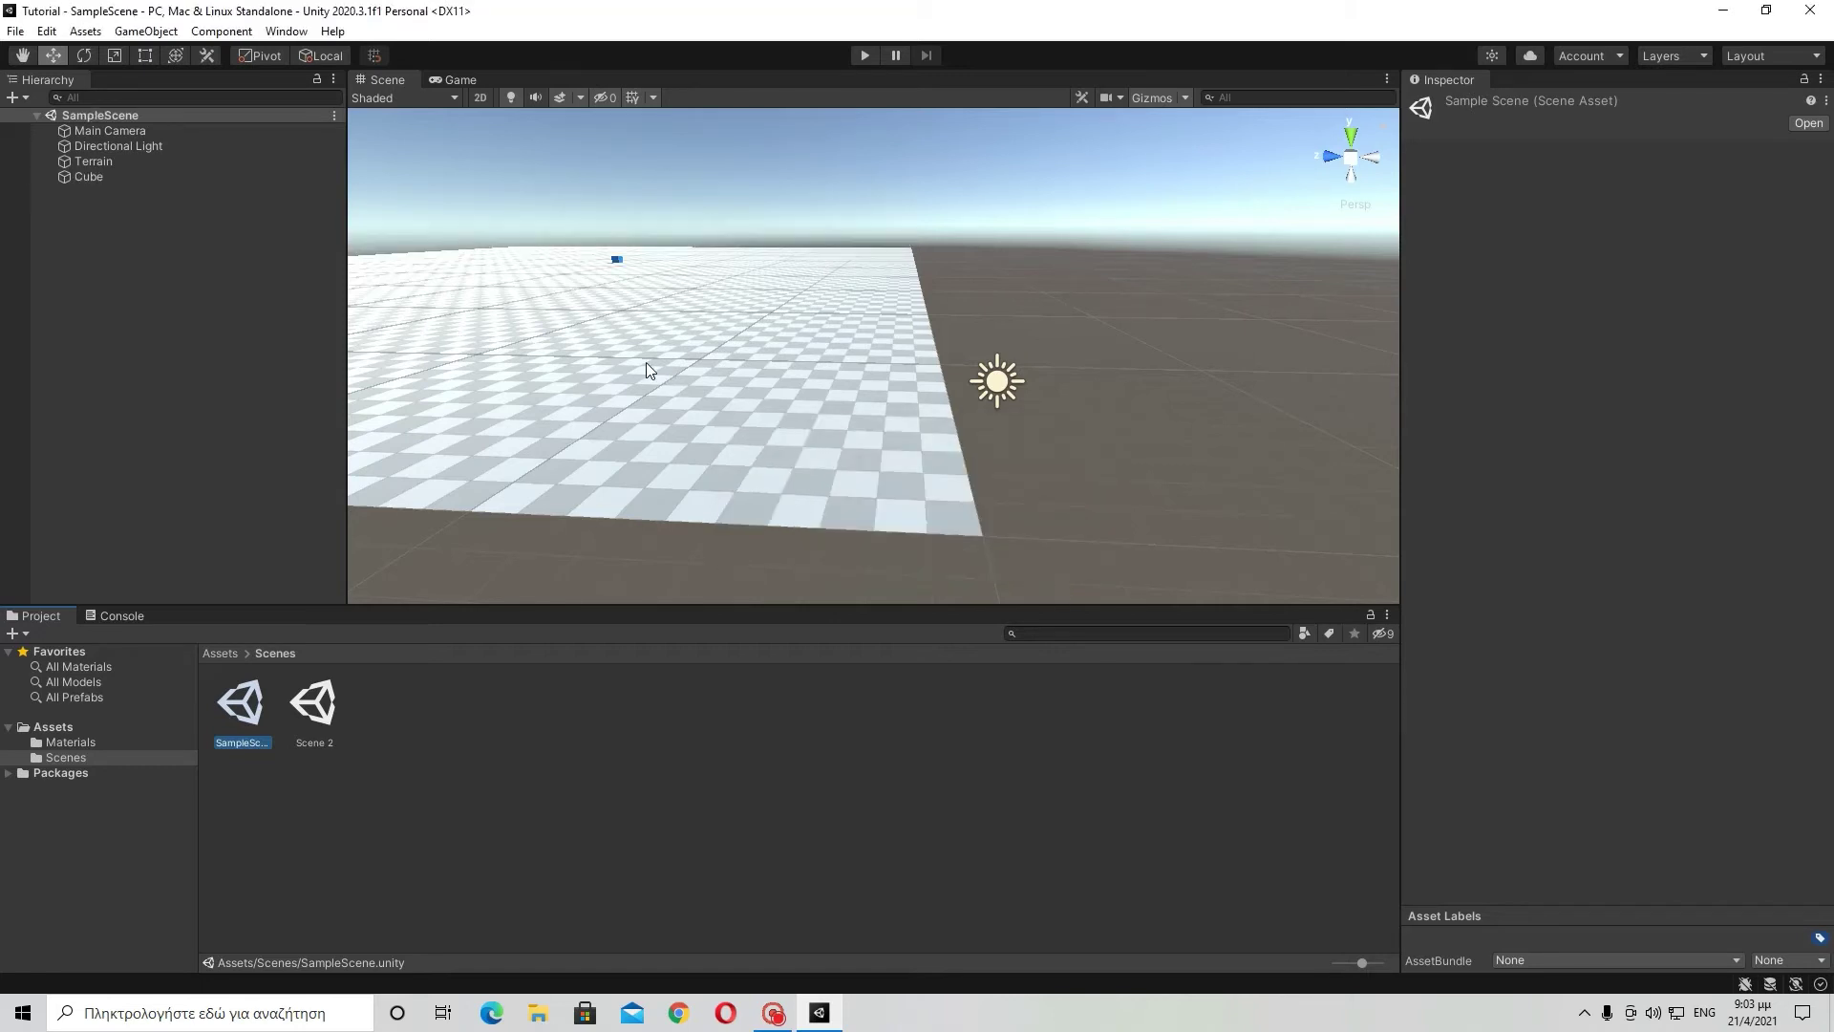
click(307, 701)
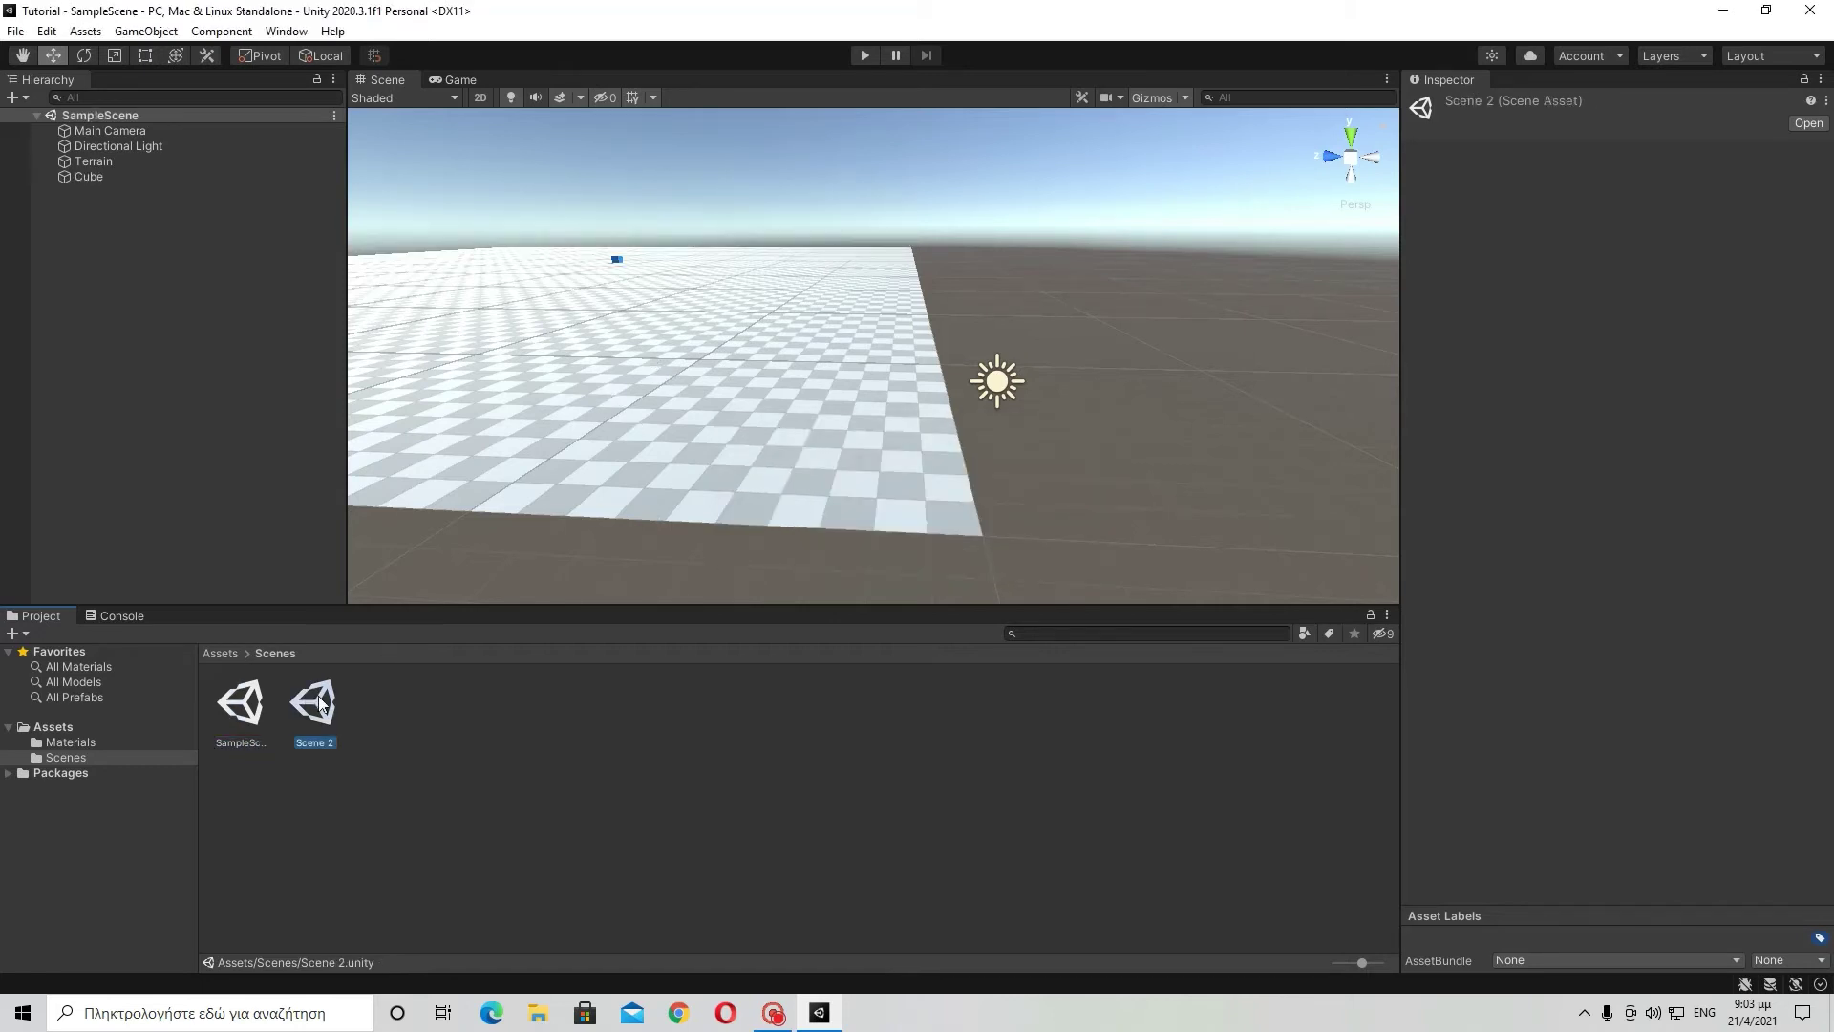
double_click(321, 705)
double_click(242, 704)
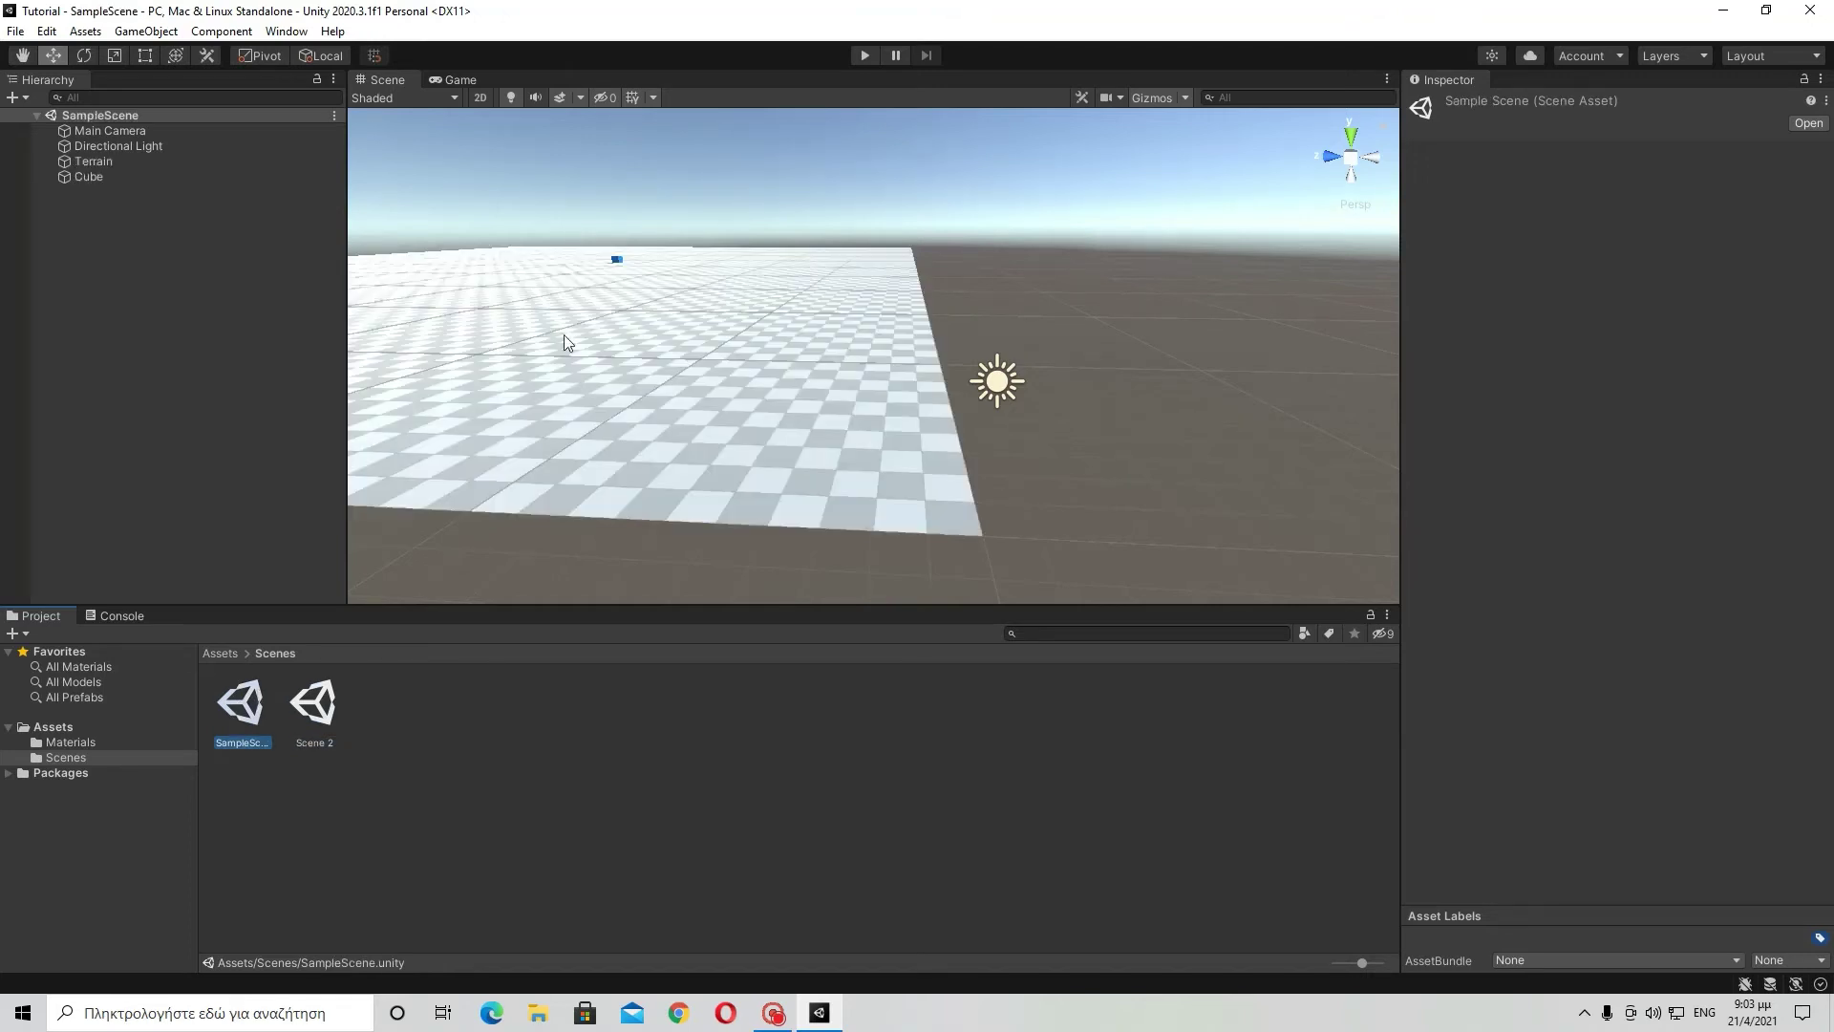
Run SampleScene in Play mode.
right_drag(793, 315, 858, 134)
click(860, 55)
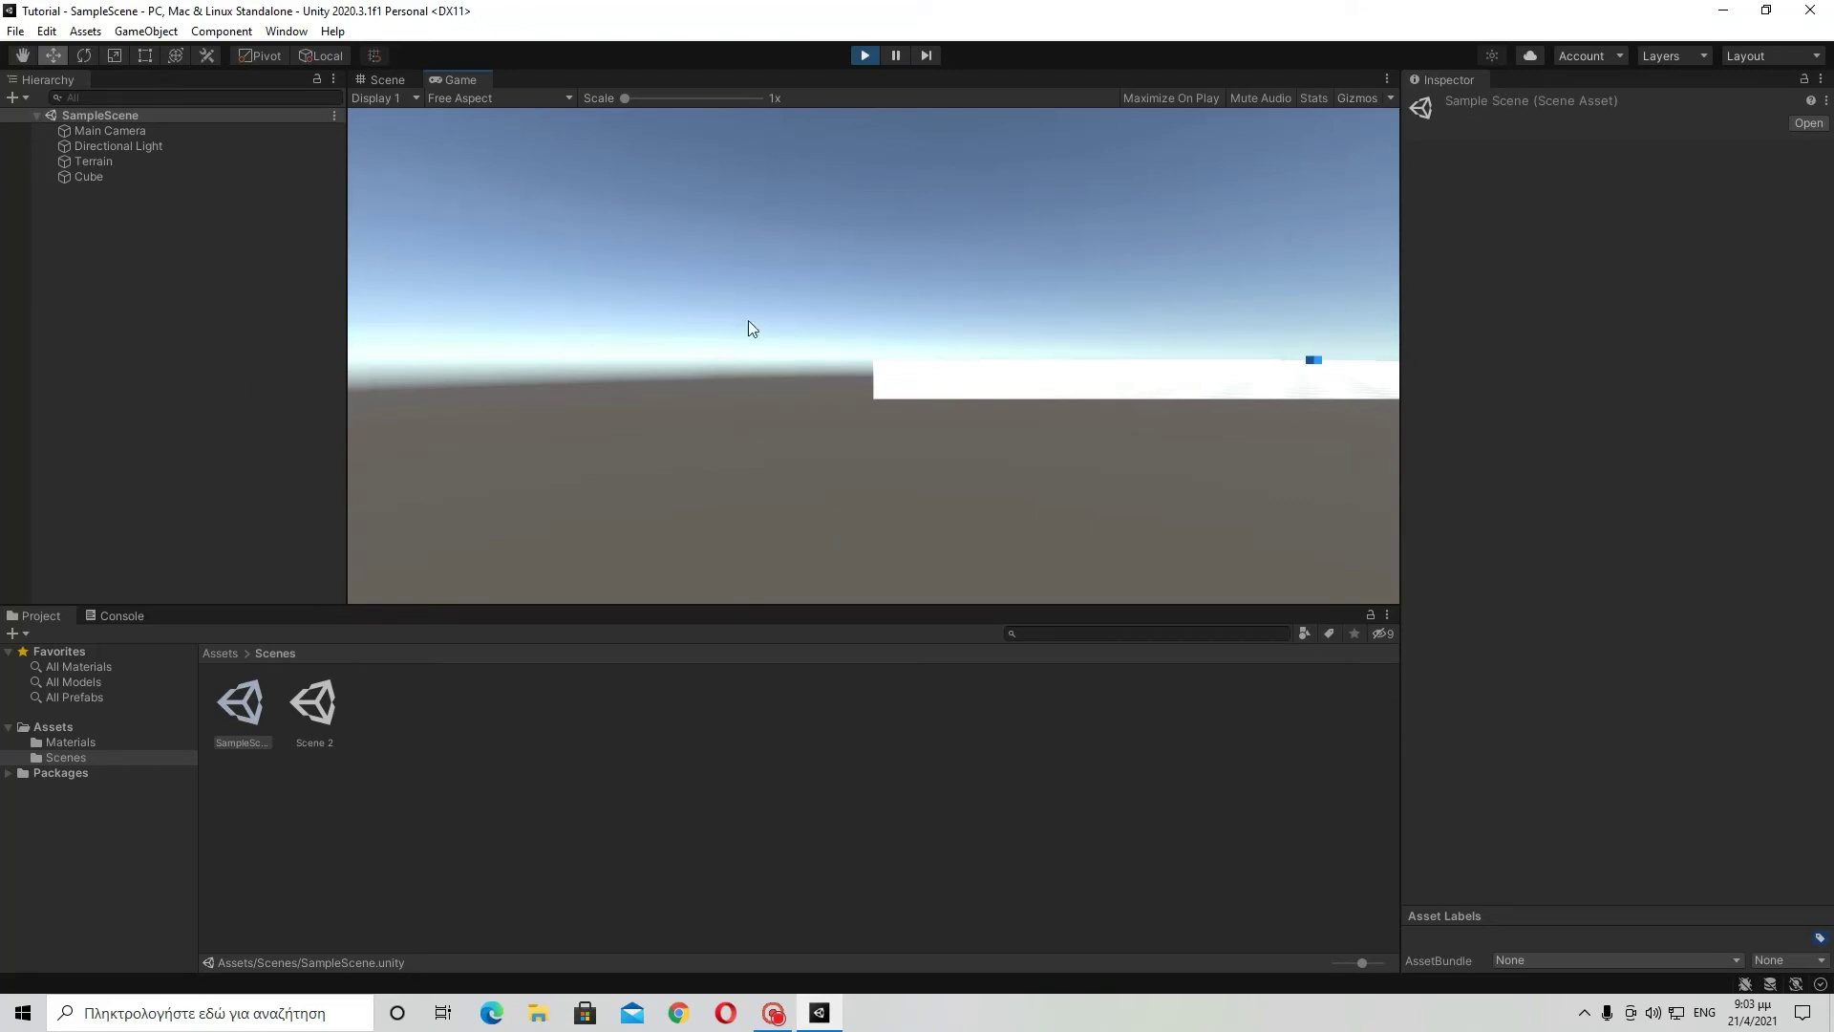
click(15, 31)
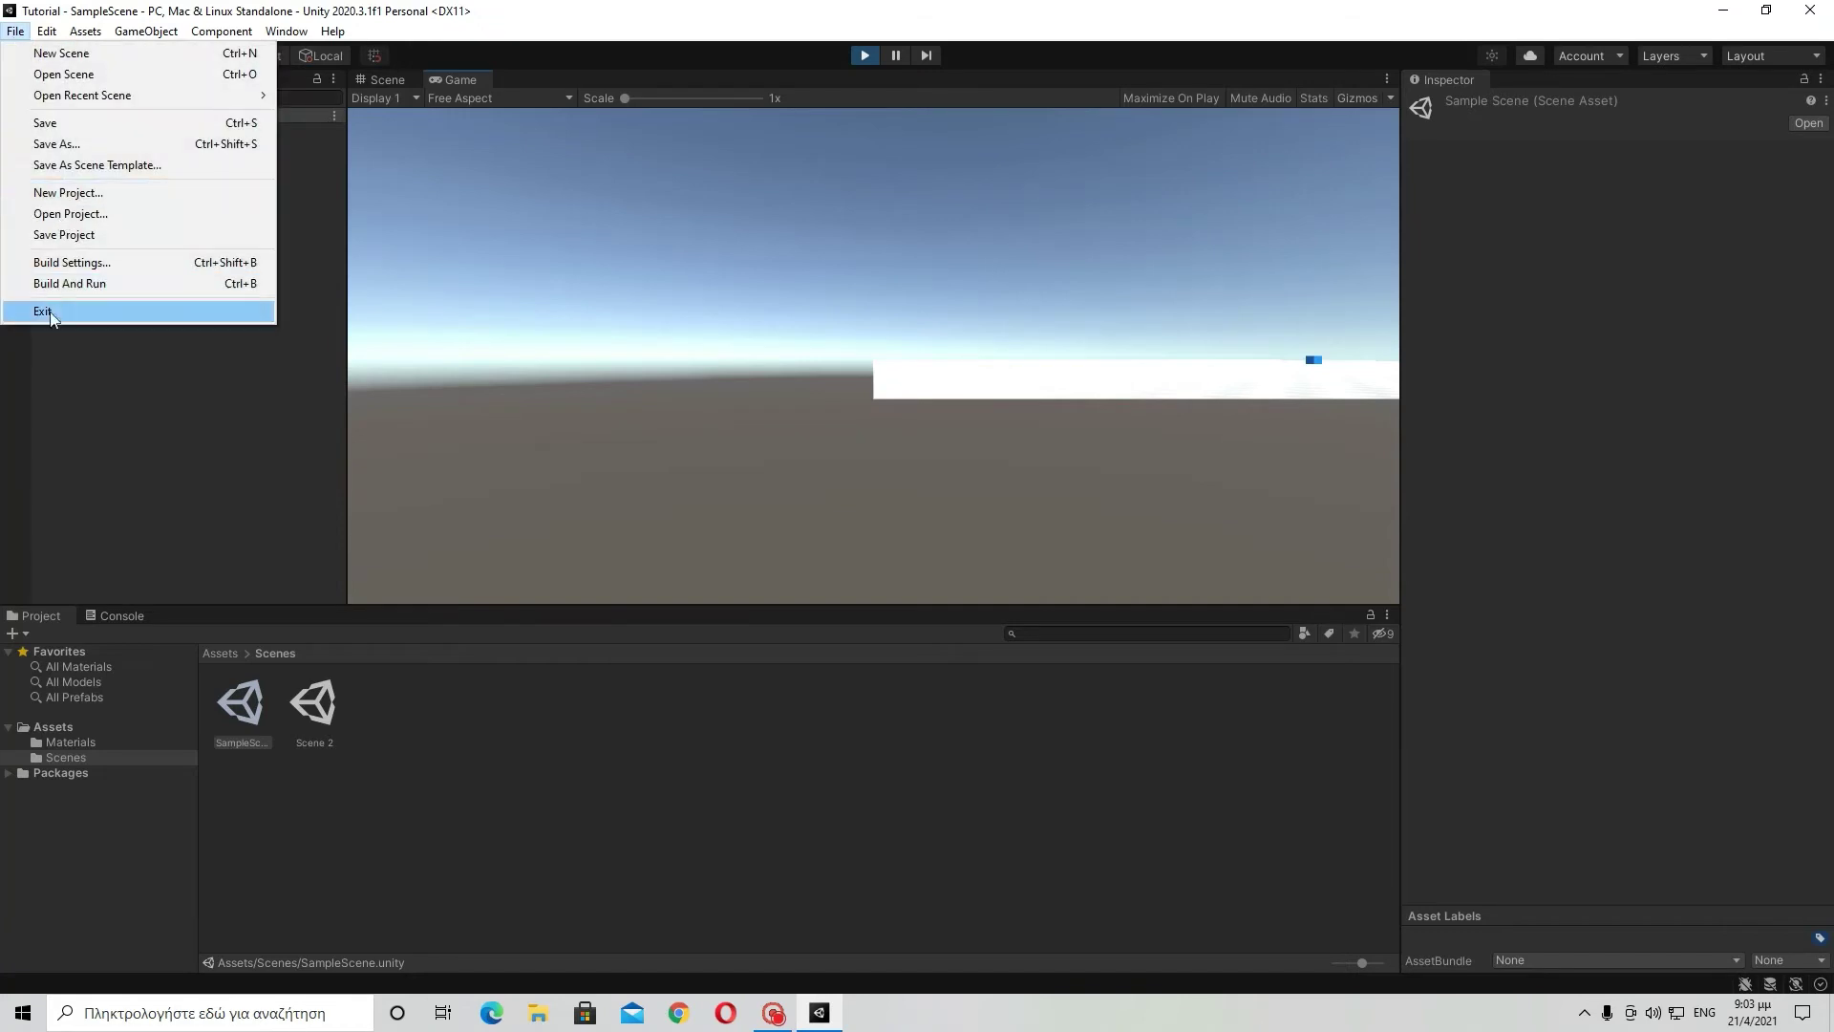
mouse_move(49, 38)
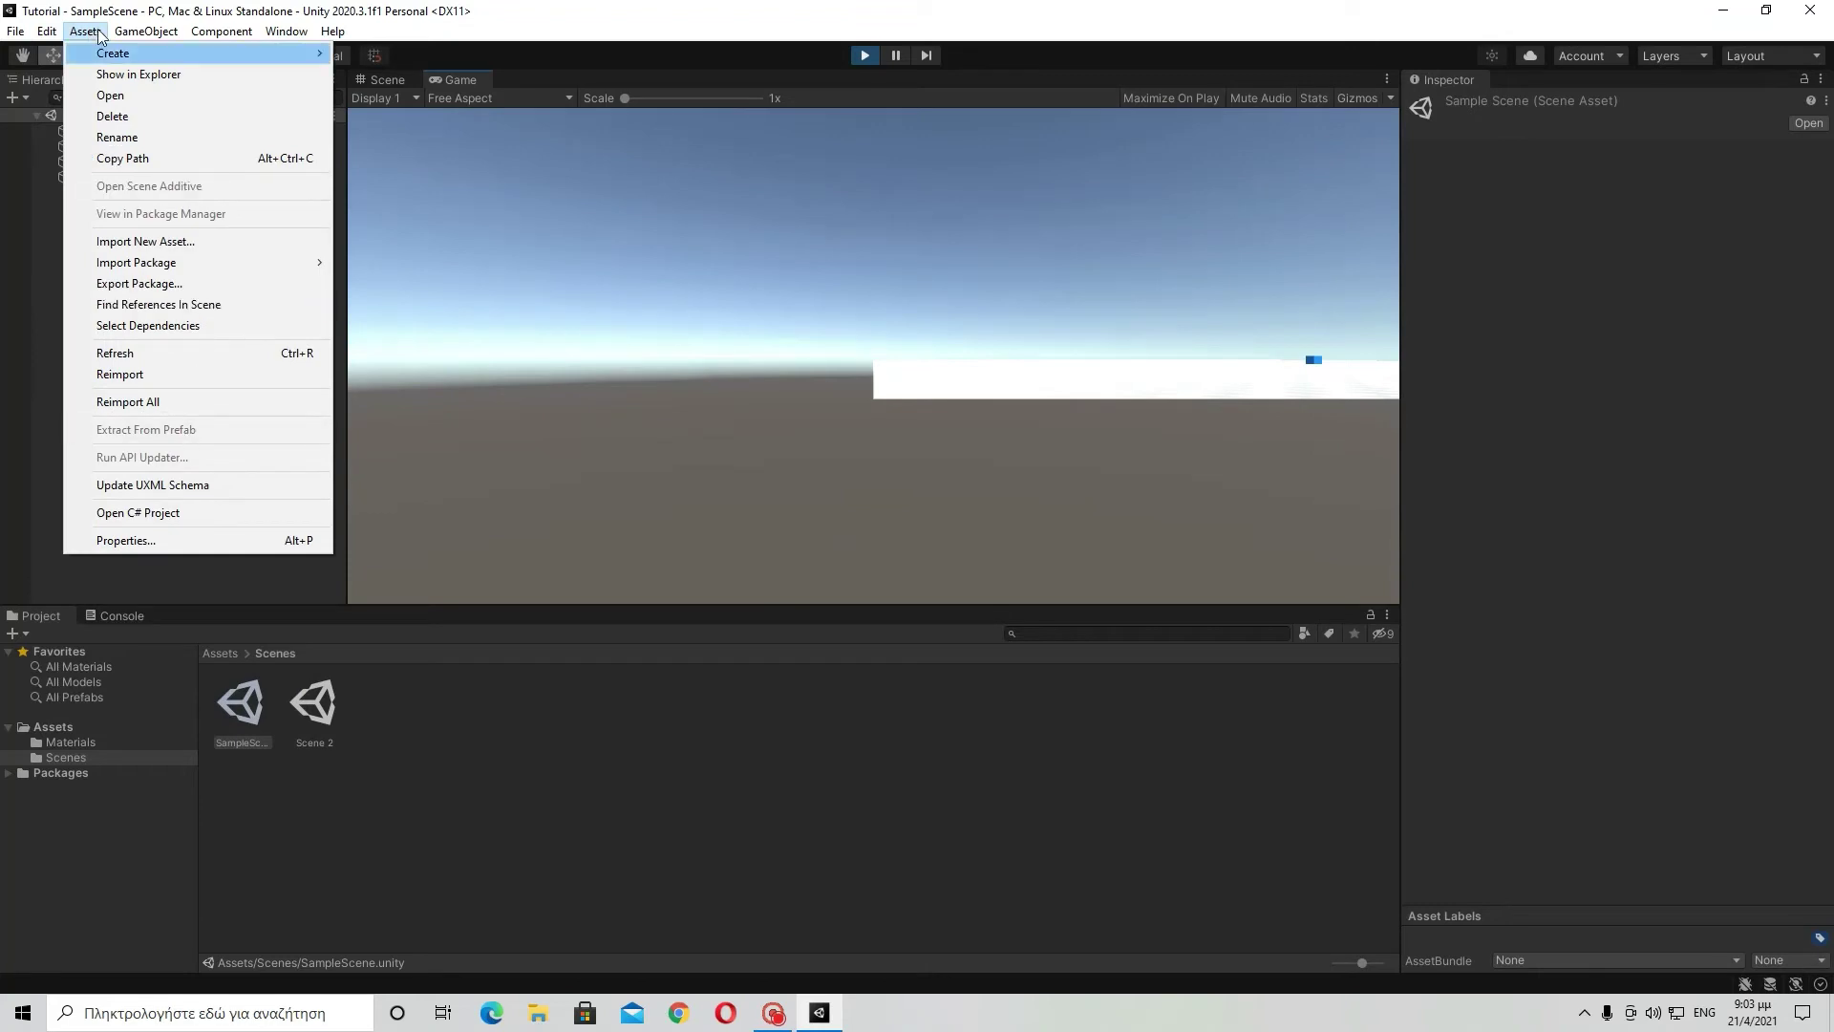
Set the Playmode tint in the color preferences to the light blue 62BBFF and close the preferences.
mouse_move(283, 35)
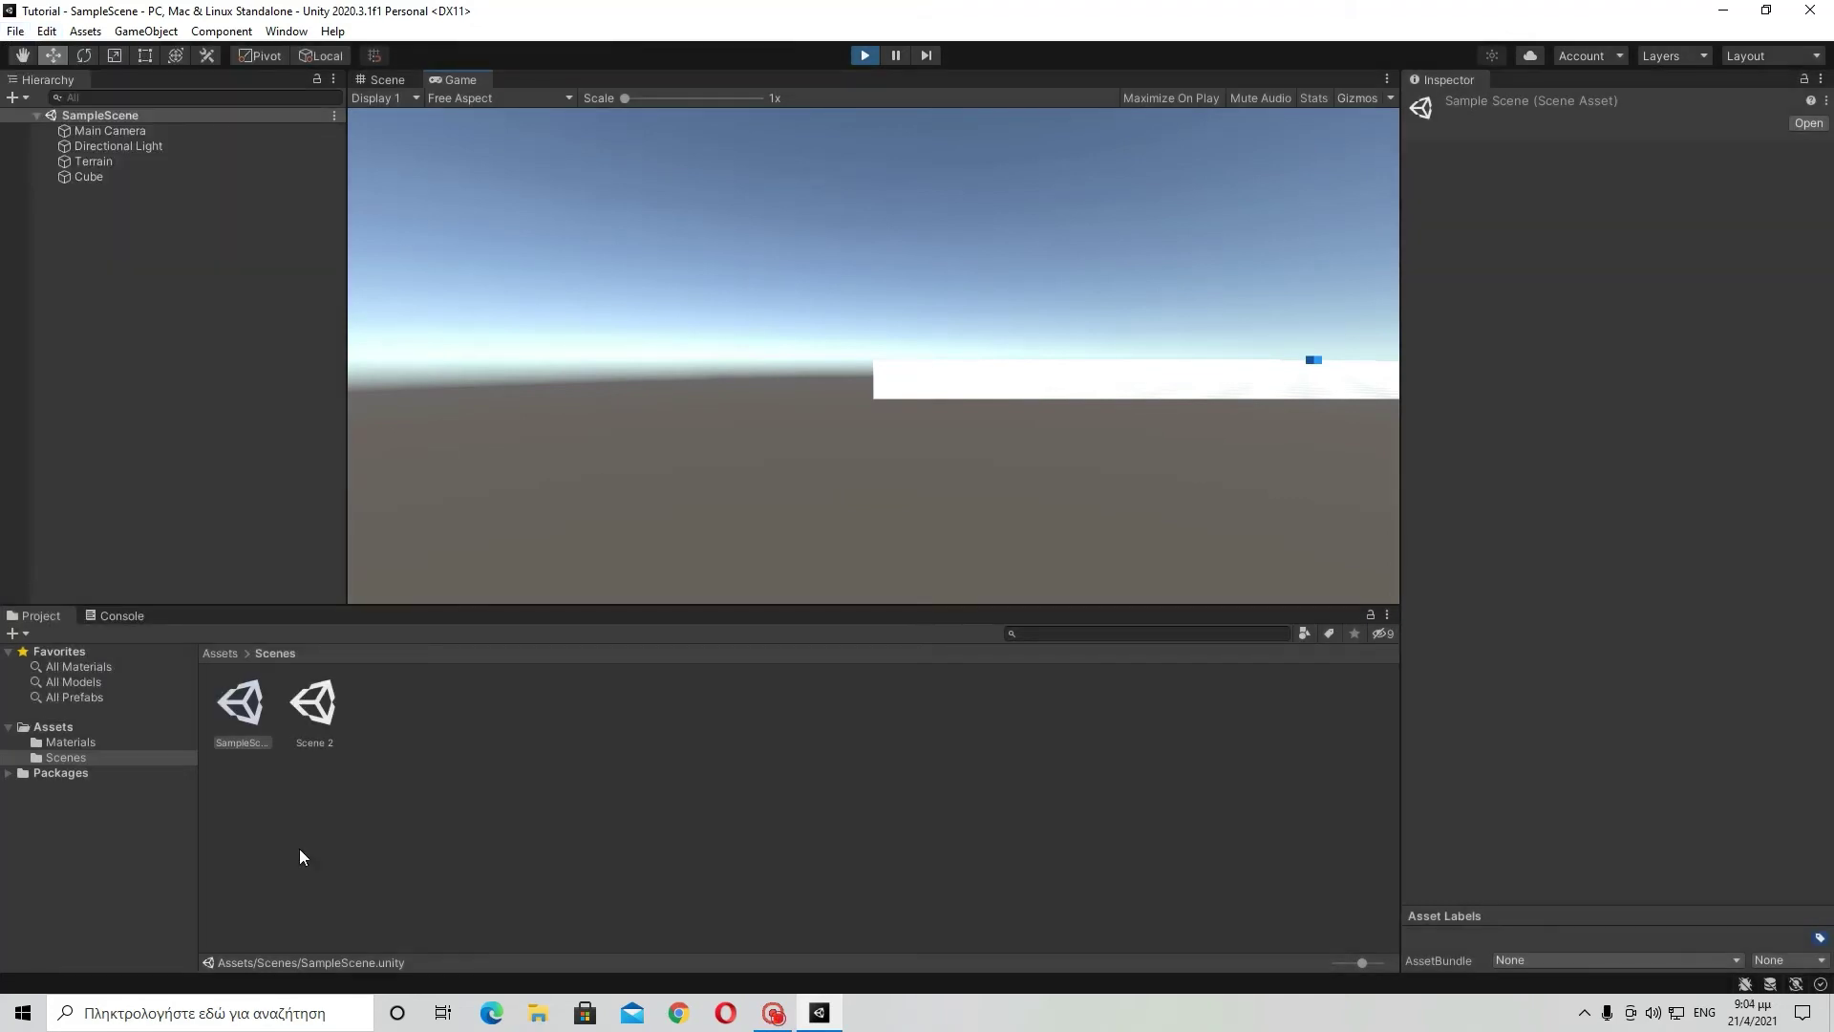
click(46, 31)
click(113, 616)
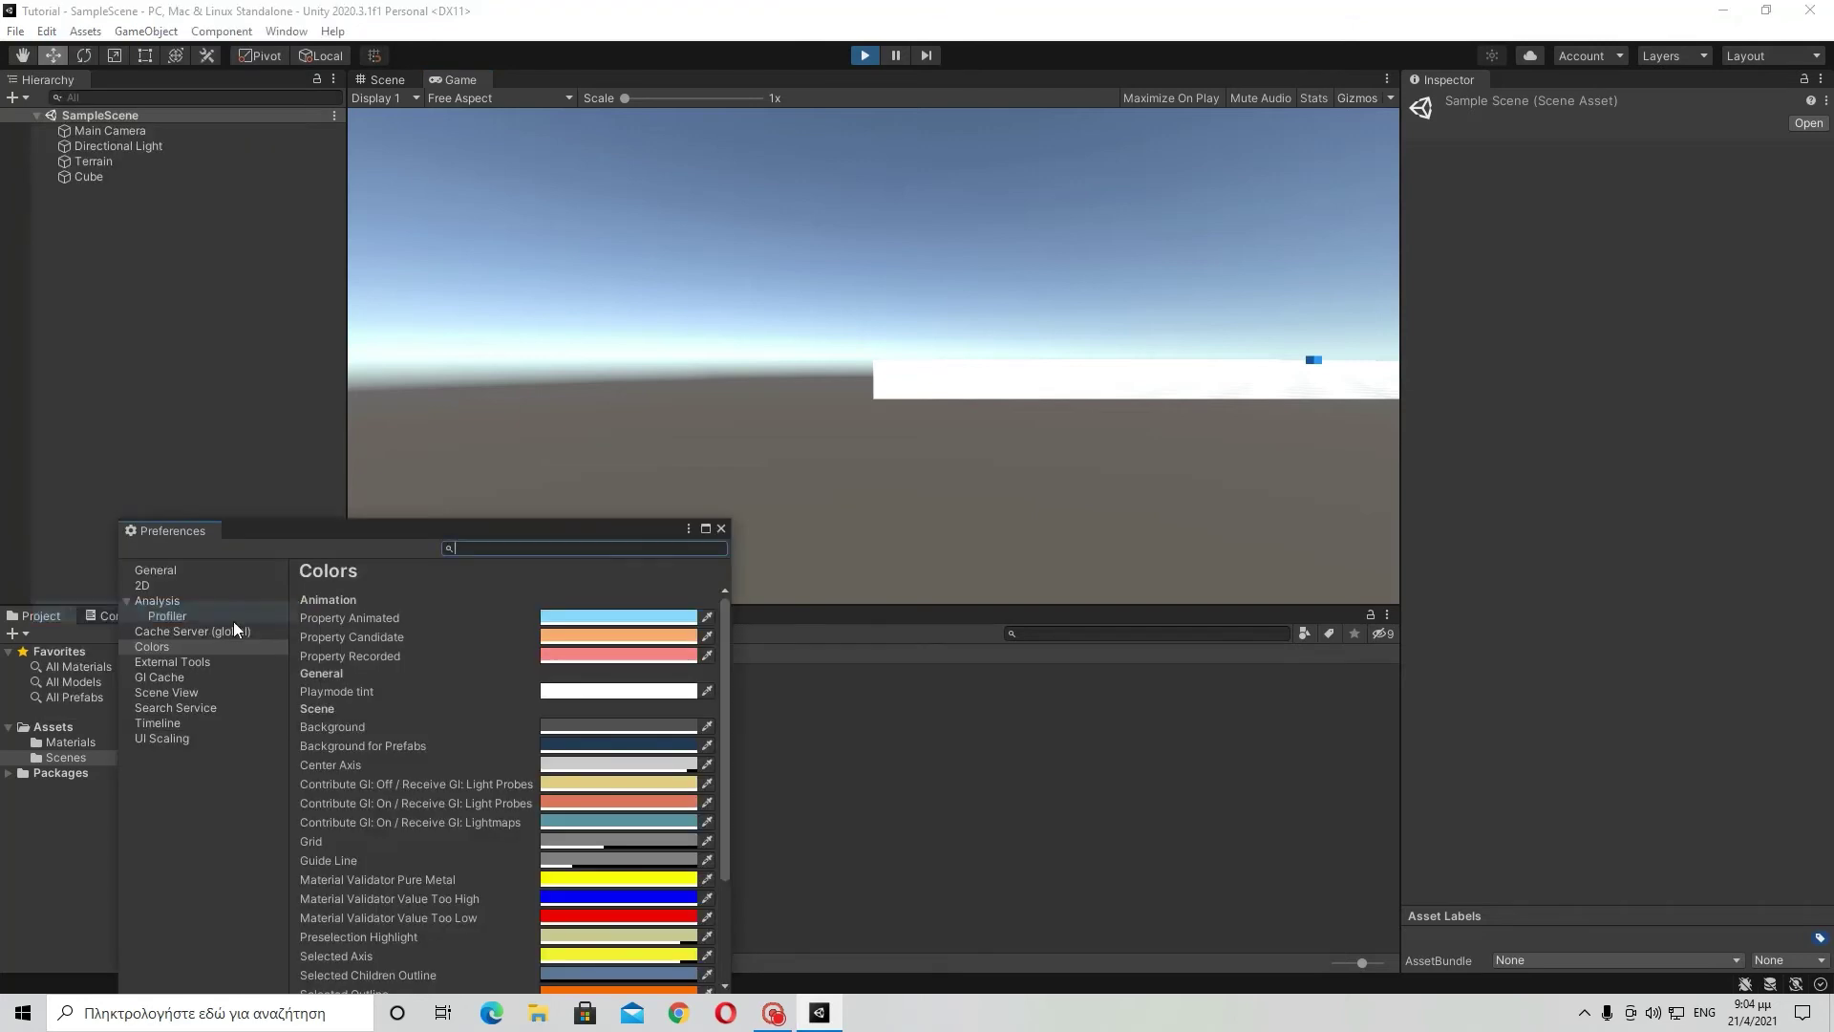
click(180, 646)
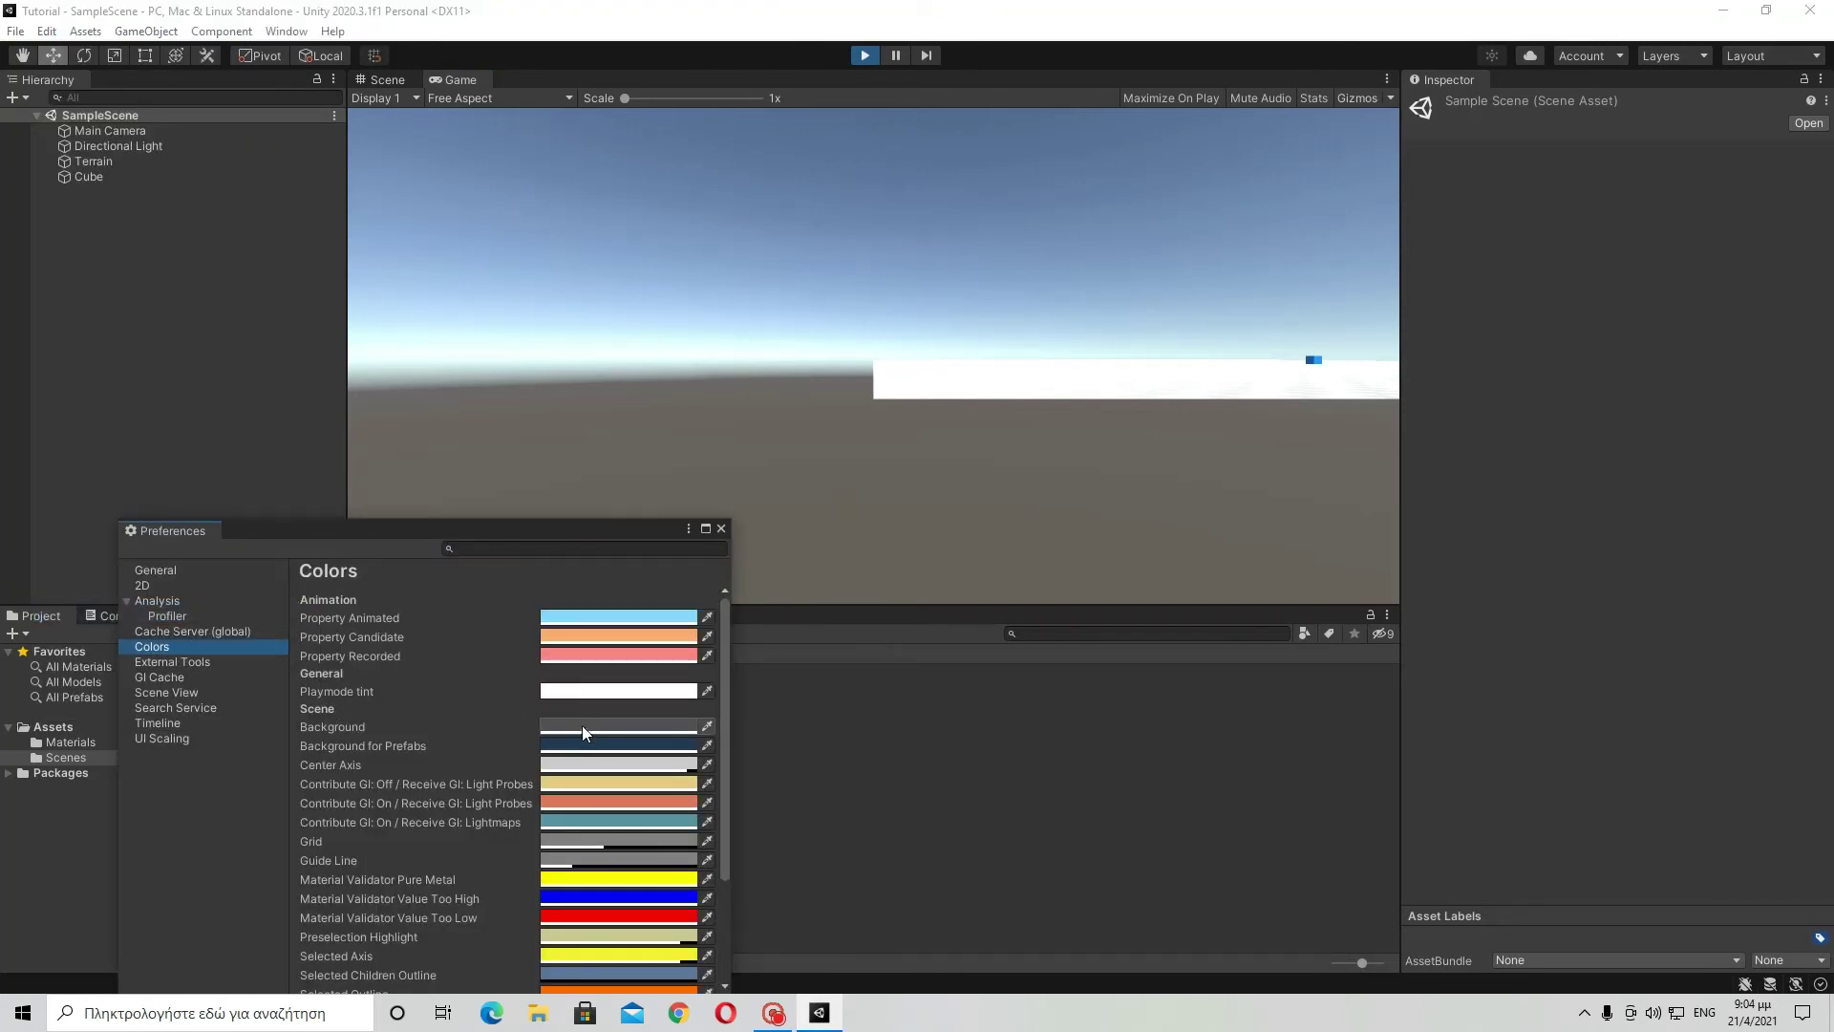
click(587, 693)
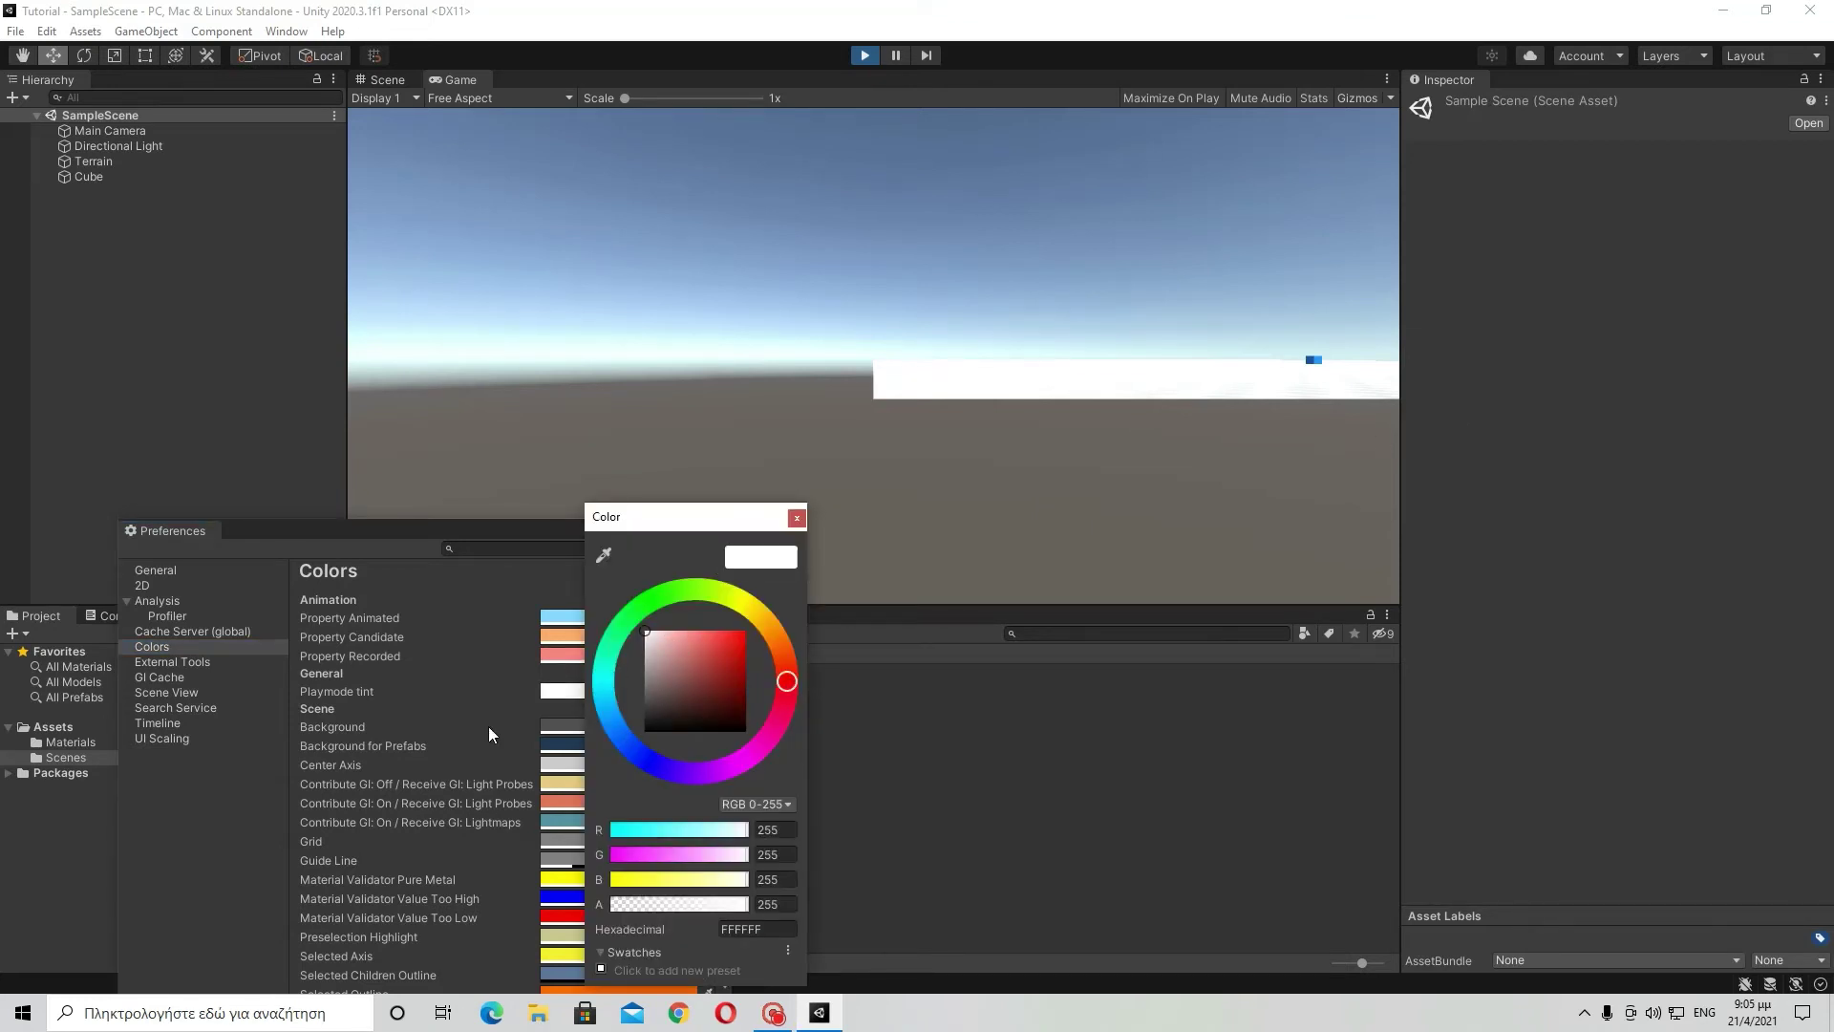
drag(633, 679, 595, 732)
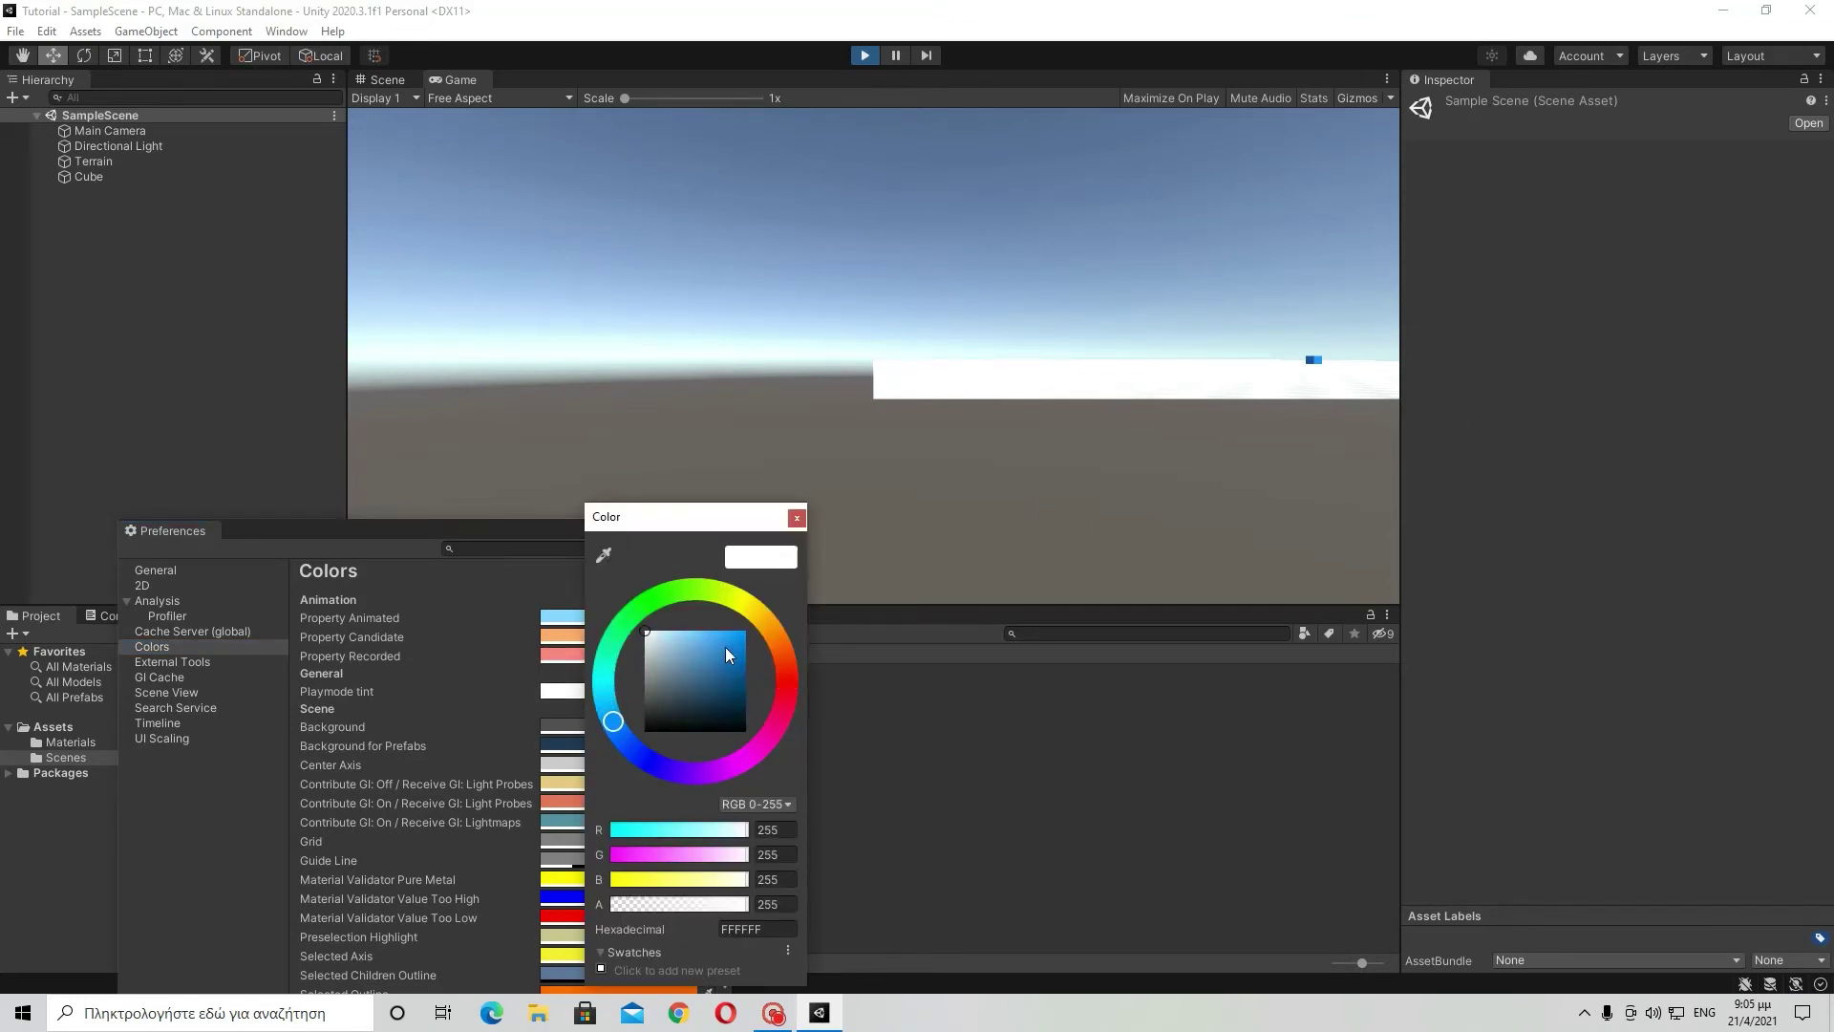
drag(726, 650, 710, 578)
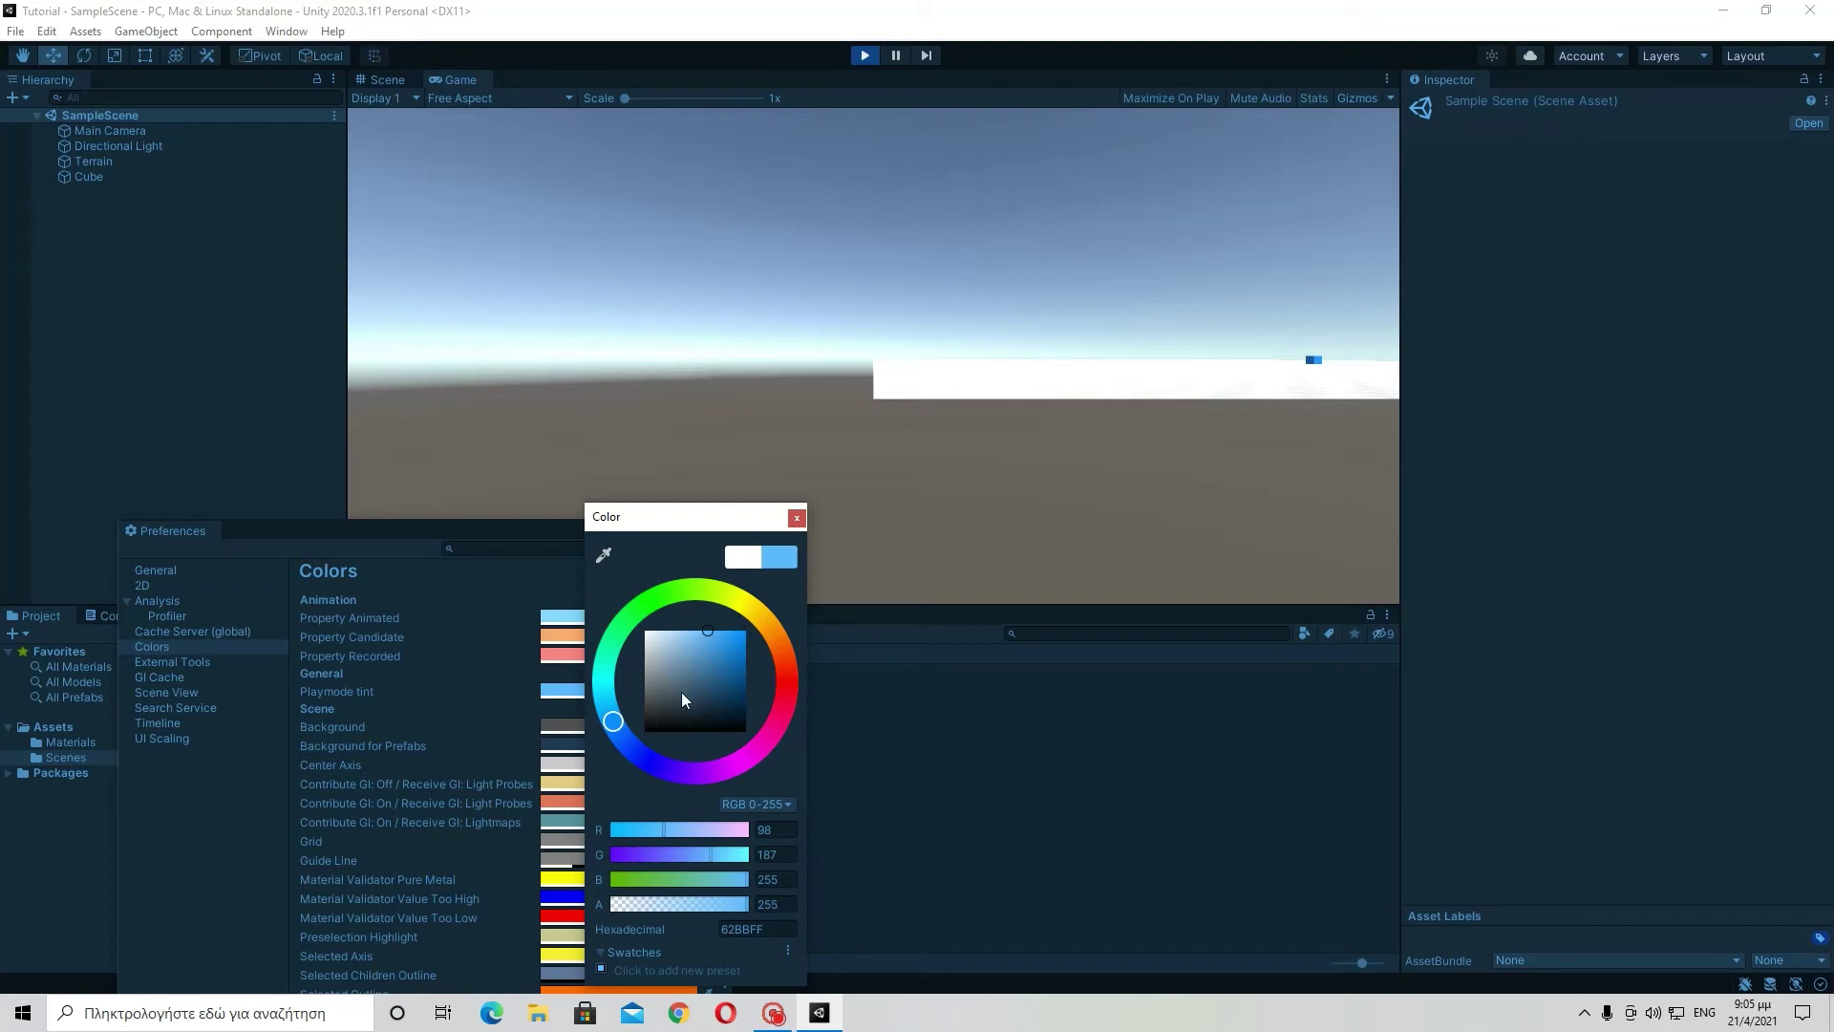
click(797, 518)
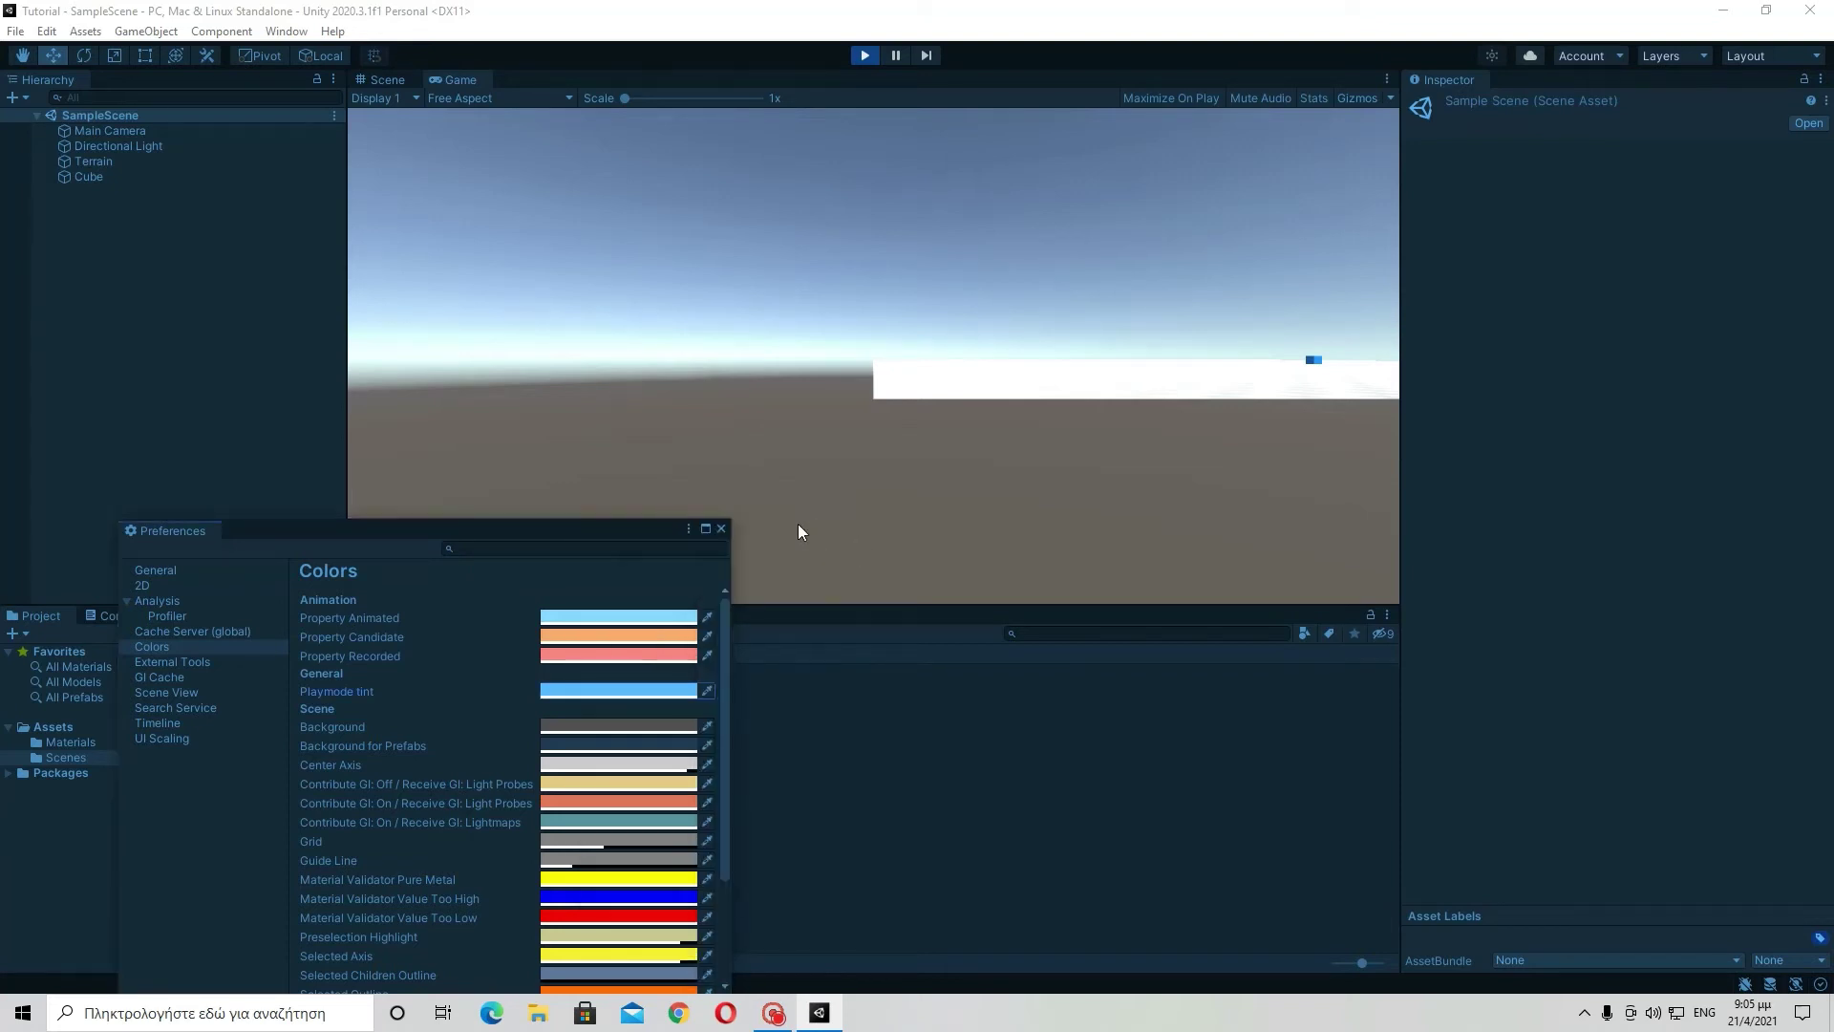
click(723, 528)
Add a cube to SampleScene while it runs in Play mode, and exit Play mode.
click(863, 56)
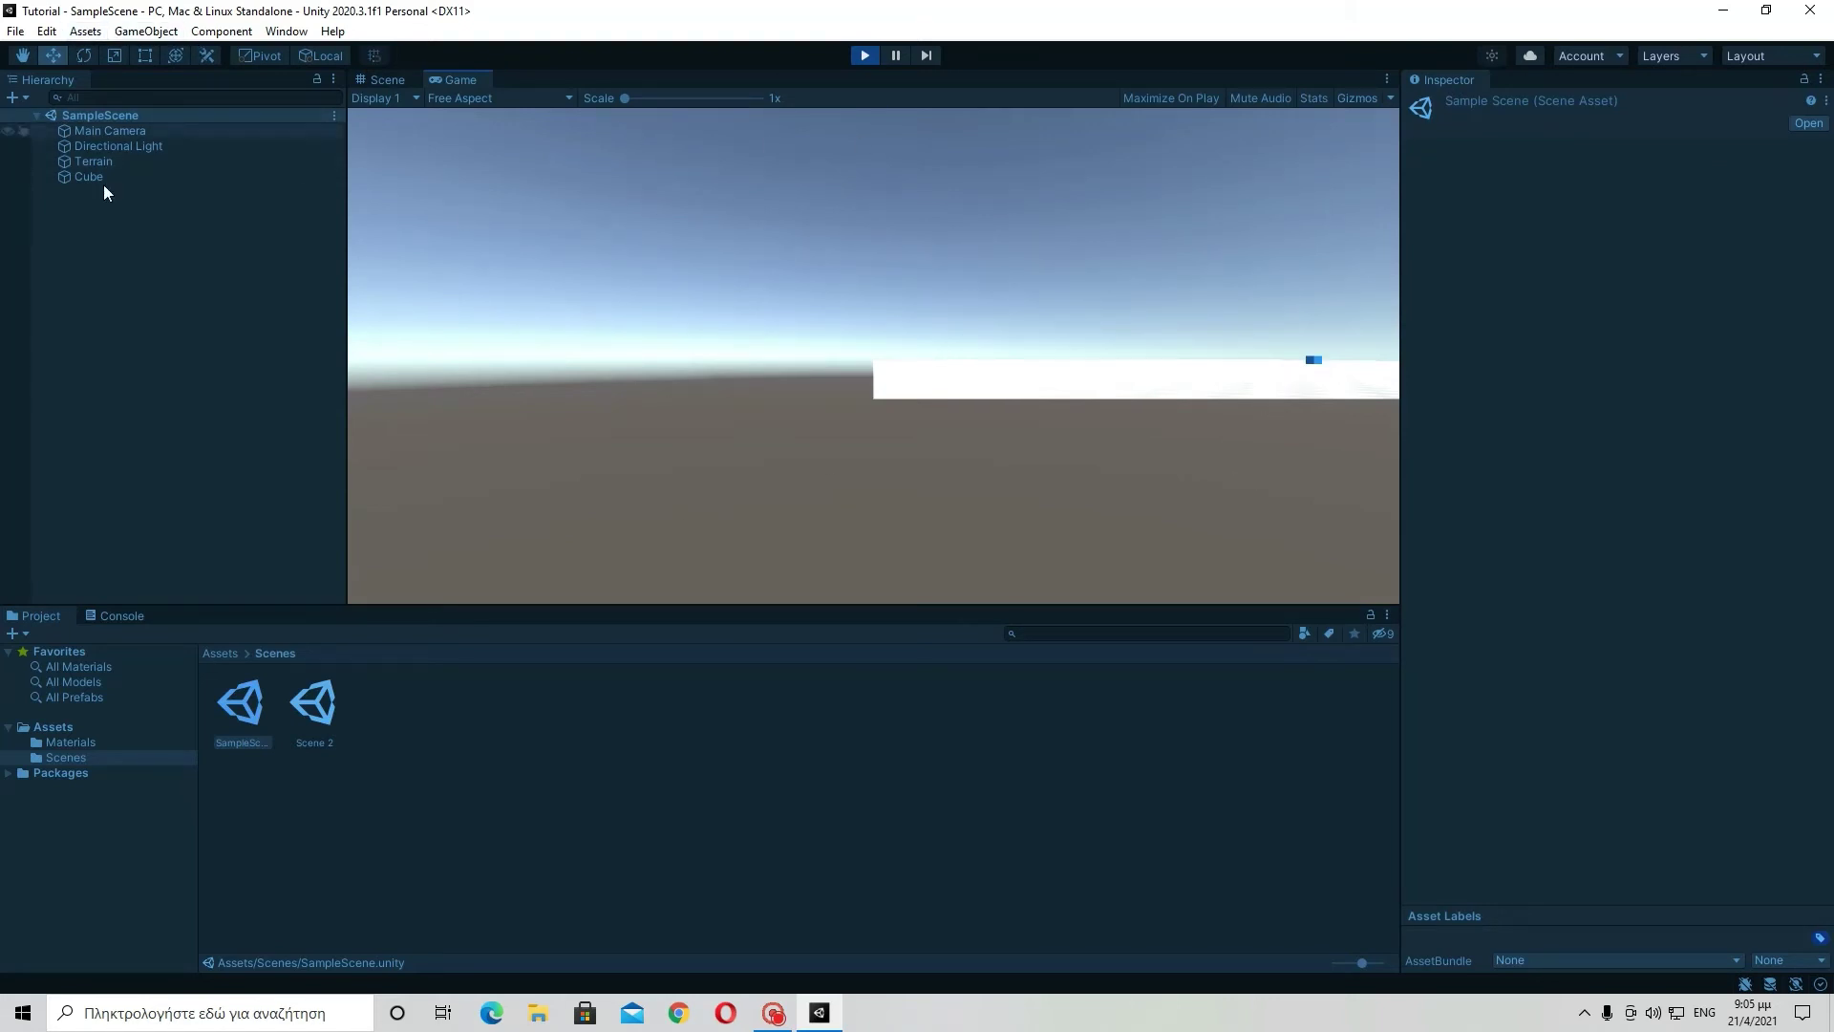
right_click(145, 266)
mouse_move(285, 516)
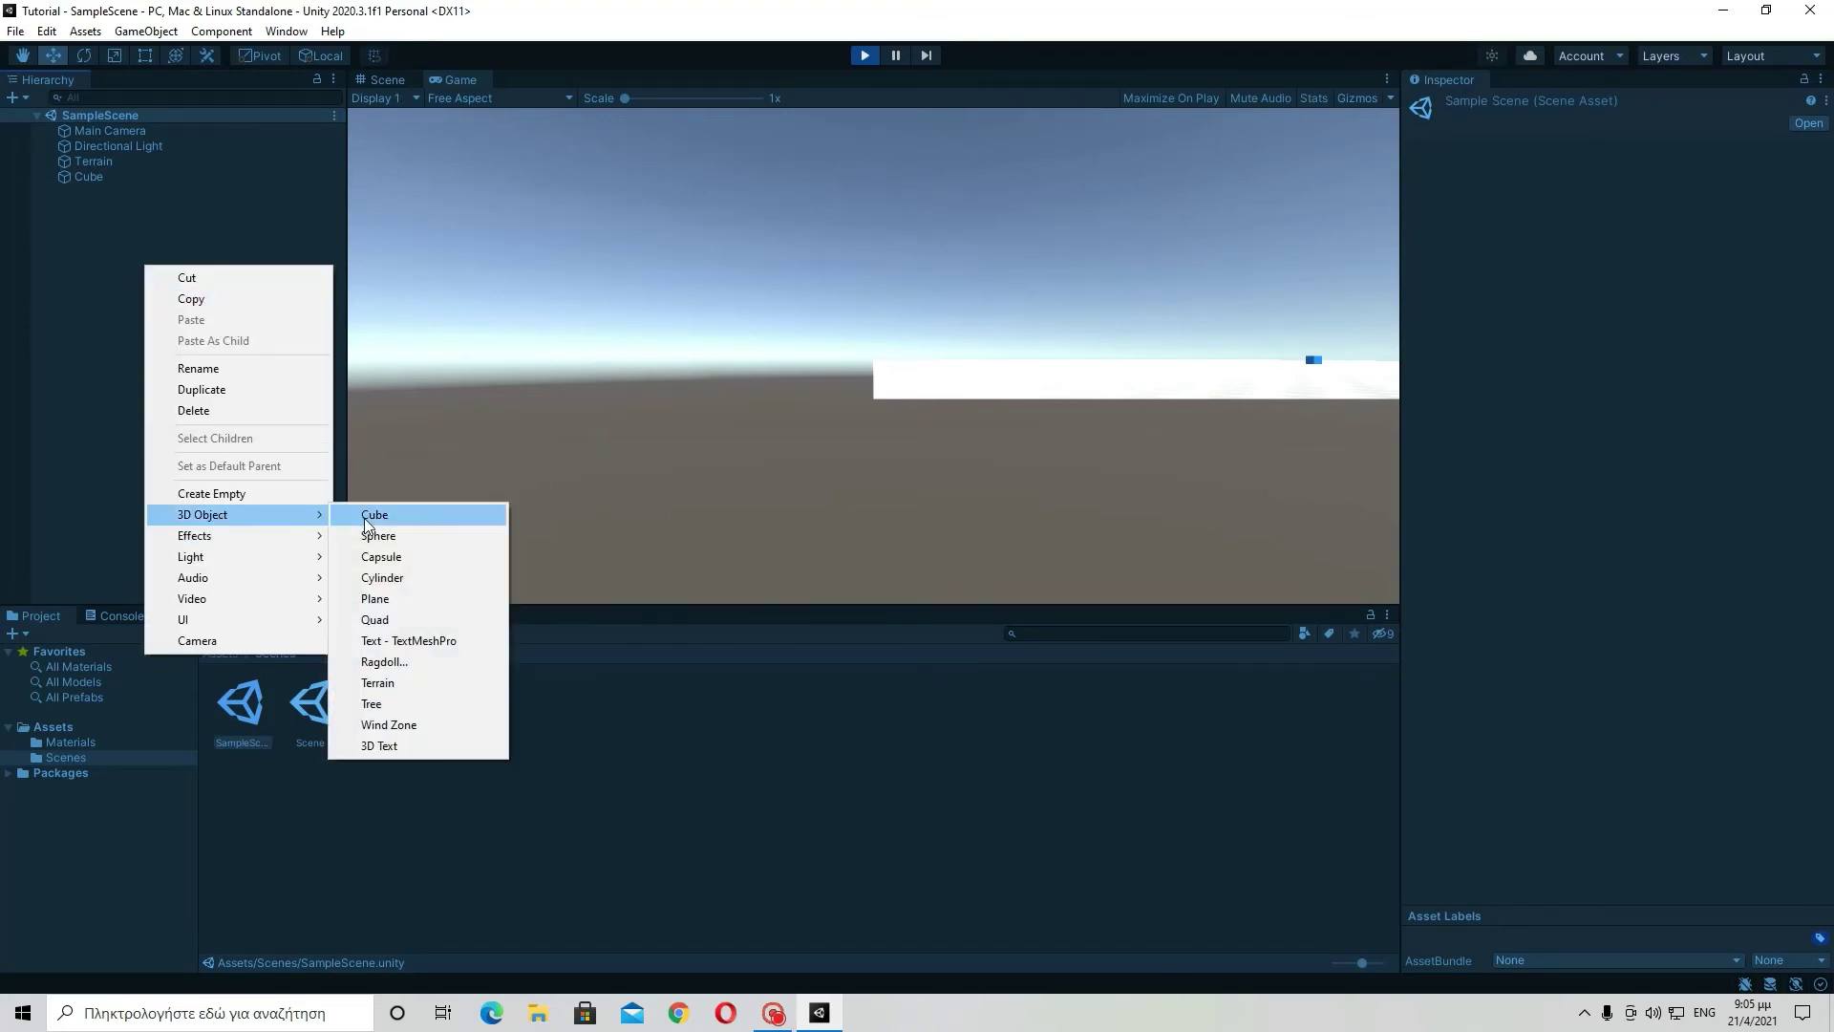
click(364, 517)
click(594, 376)
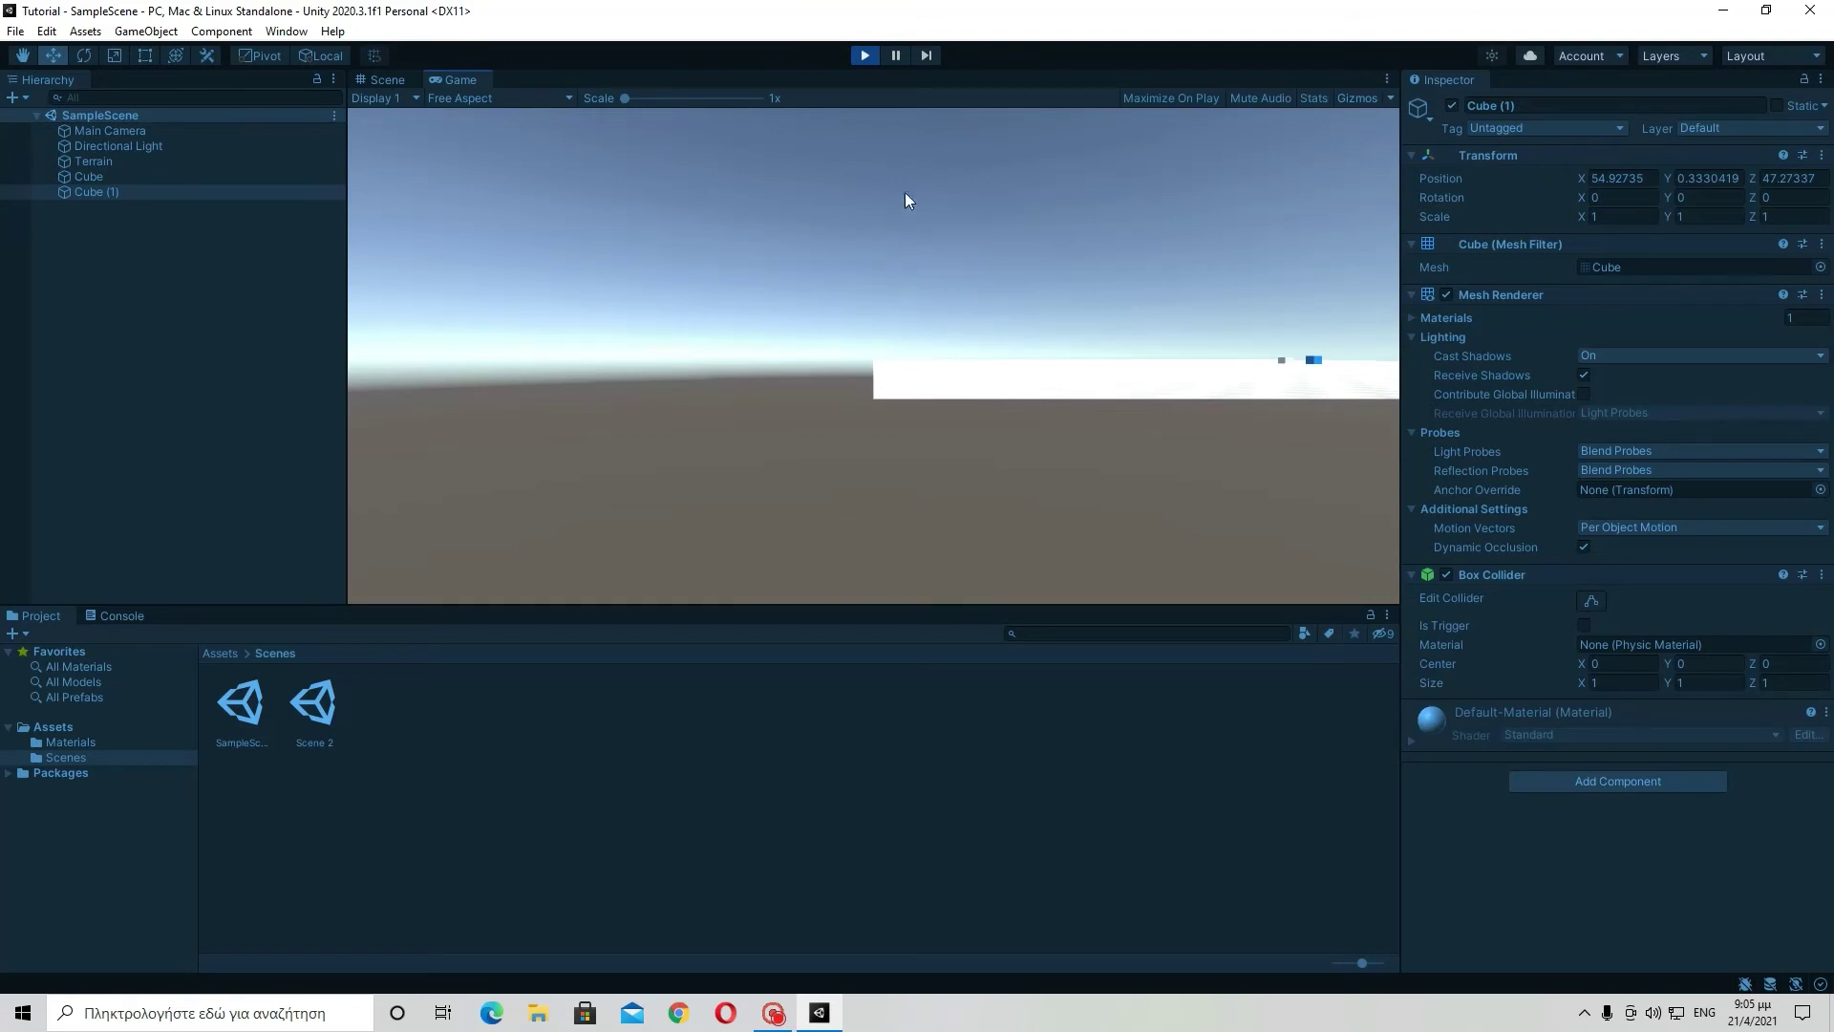
click(866, 54)
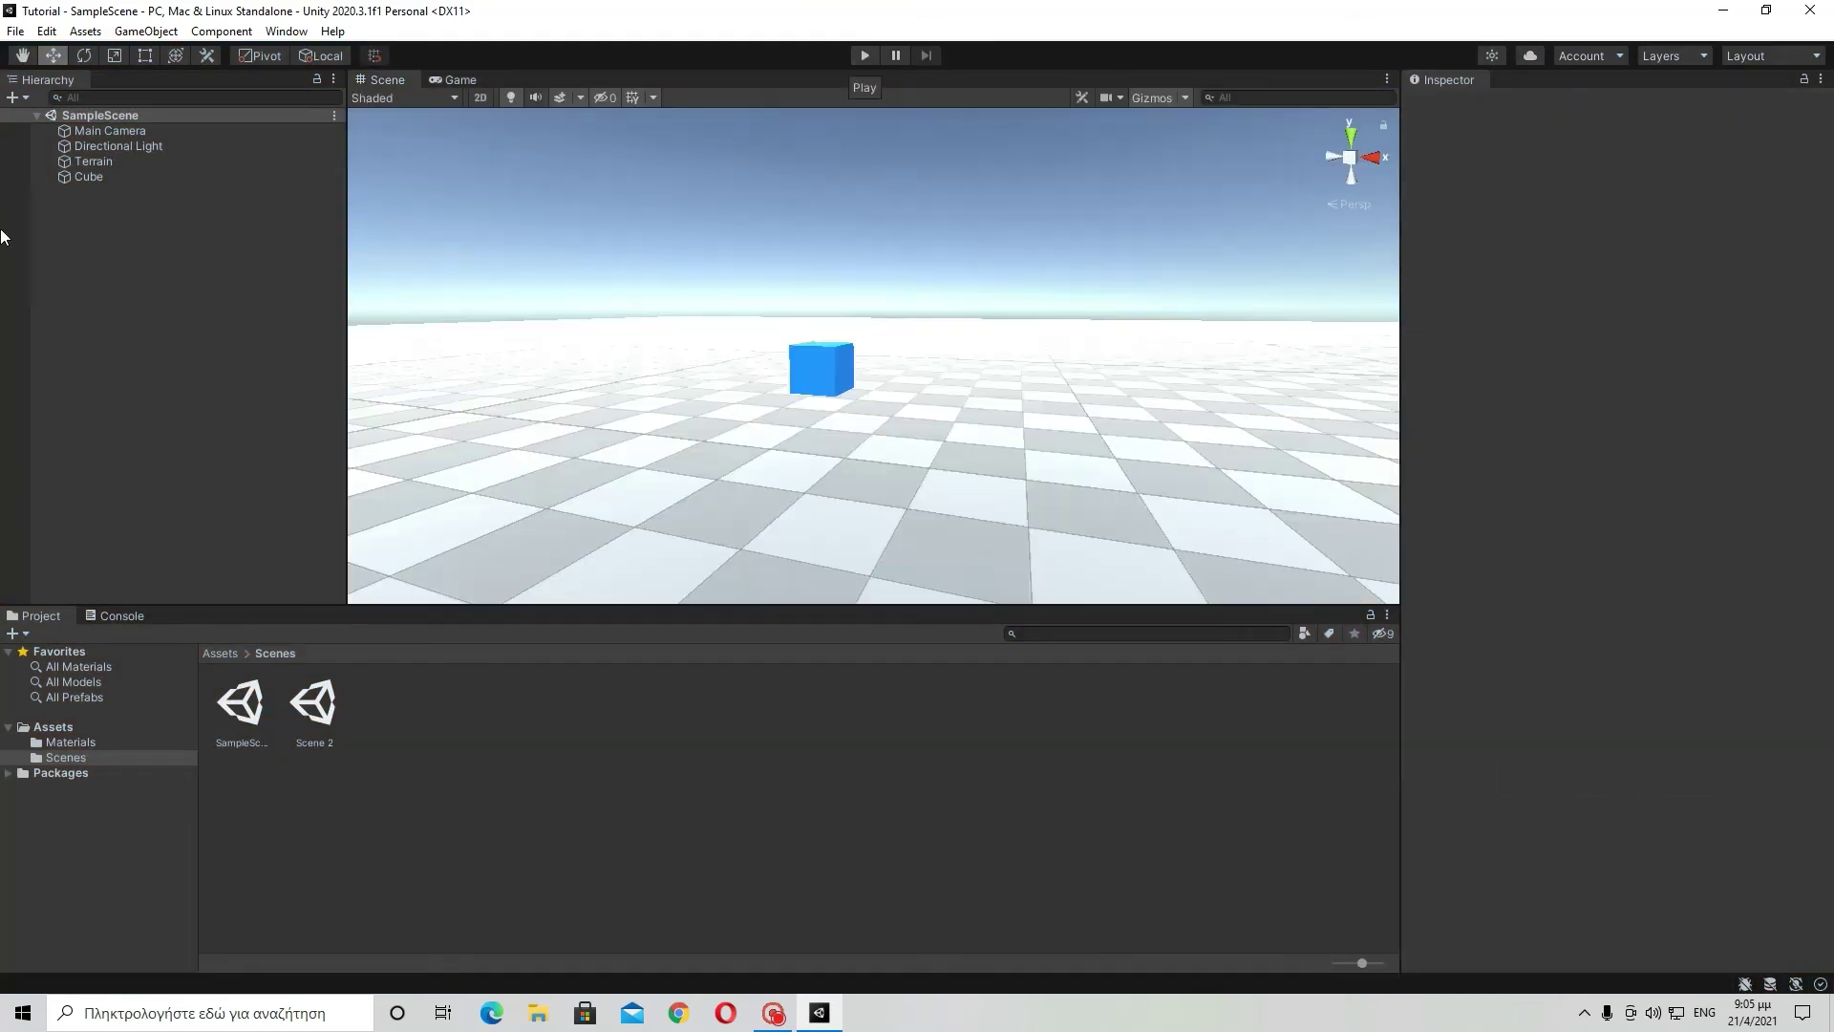
Run SampleScene again, add two cubes during Play mode, and stop the game.
right_drag(1190, 406, 900, 141)
click(864, 55)
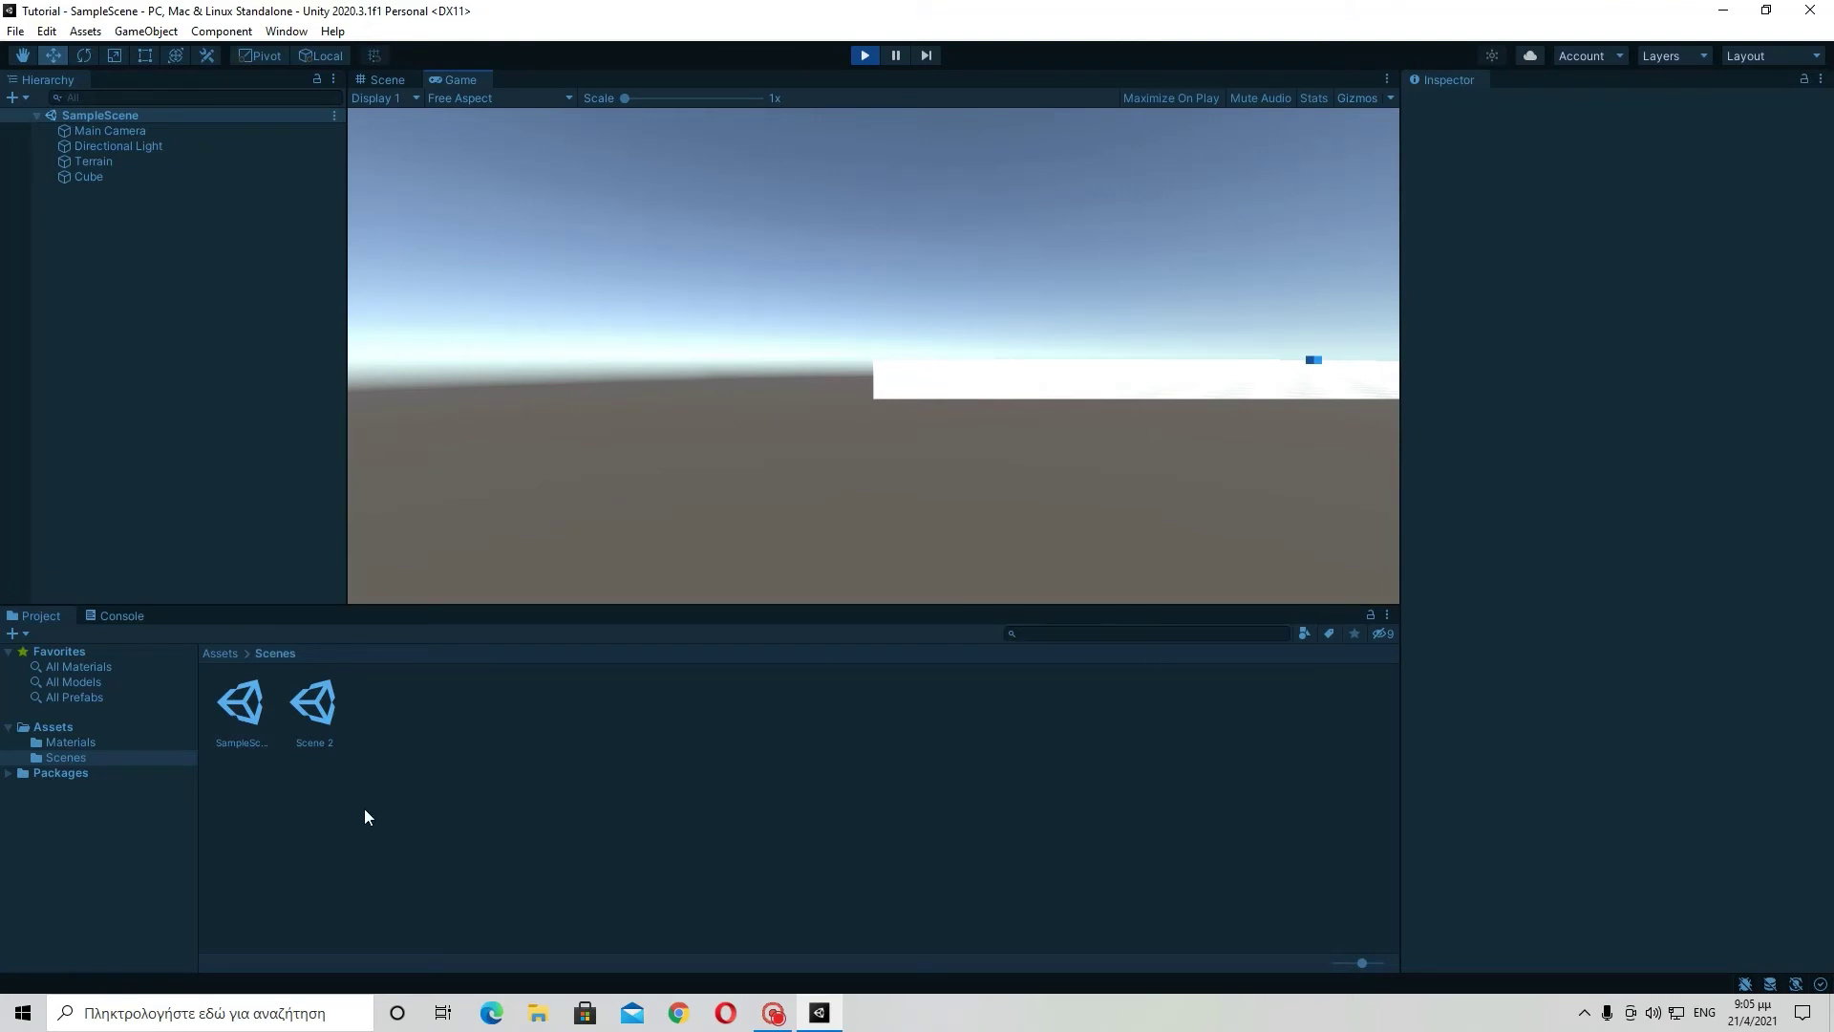
drag(773, 1013, 823, 1012)
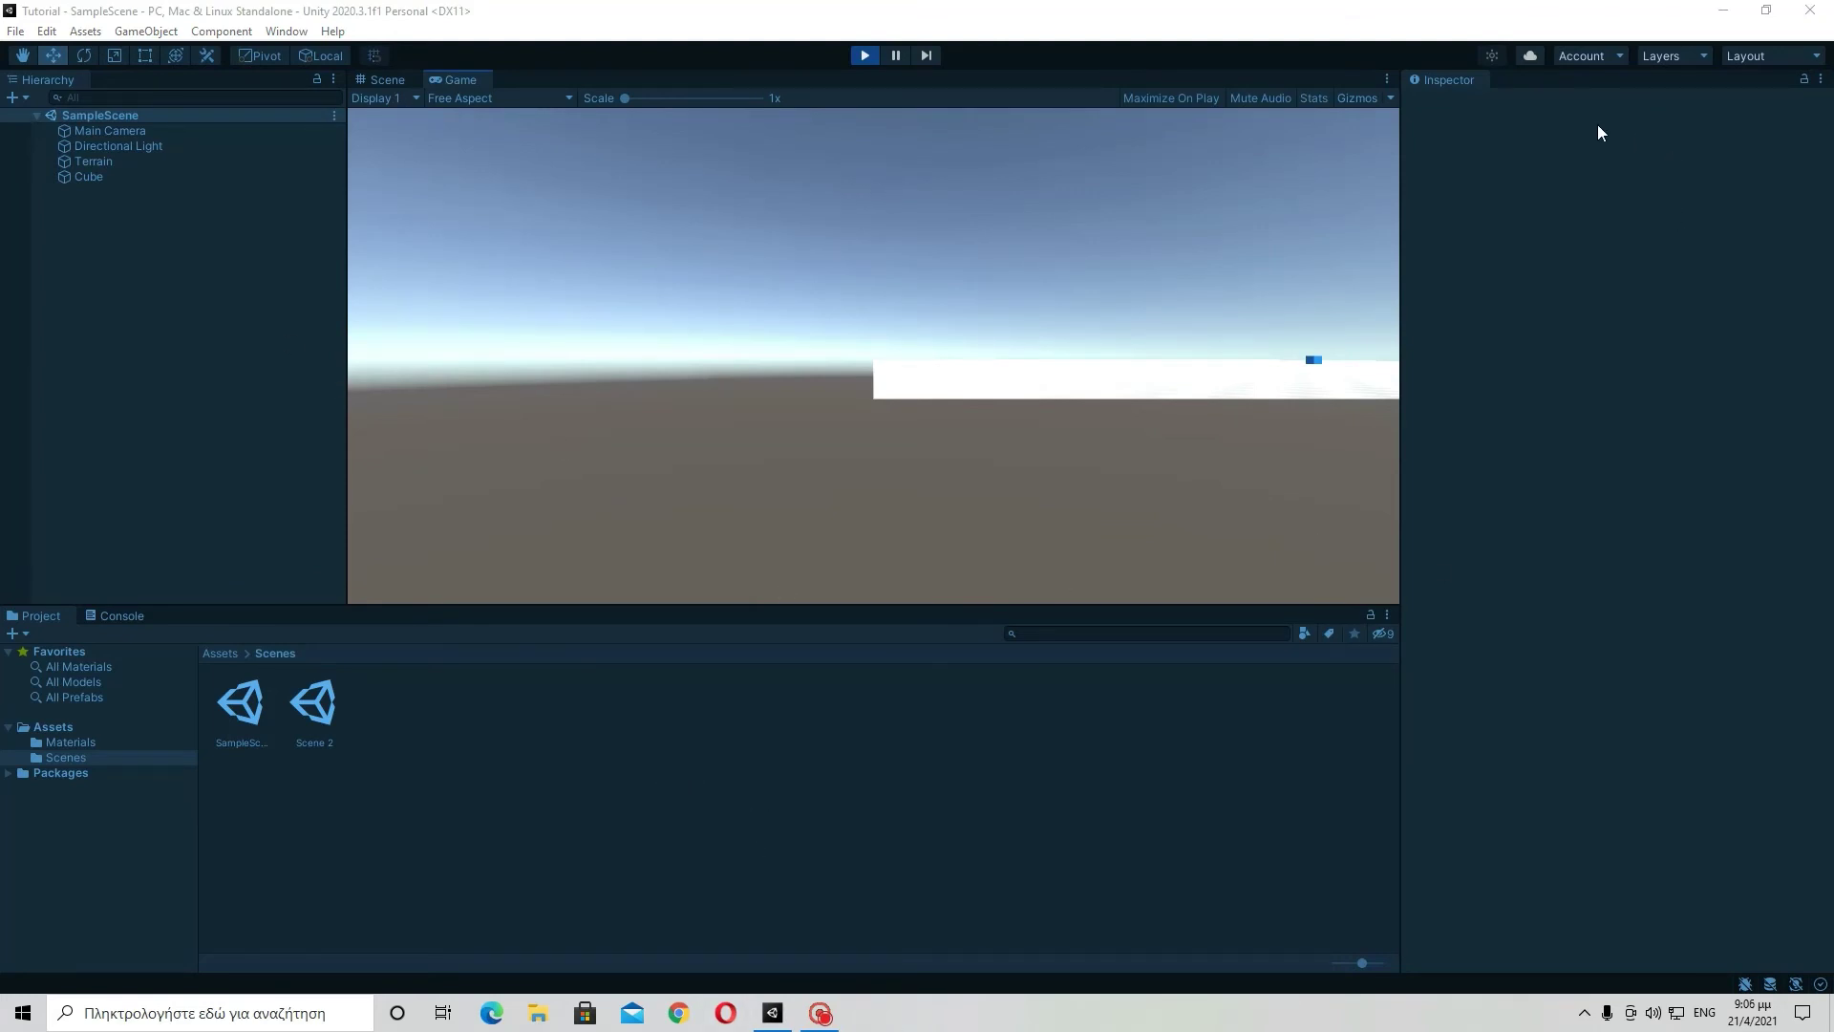
right_click(94, 279)
mouse_move(167, 528)
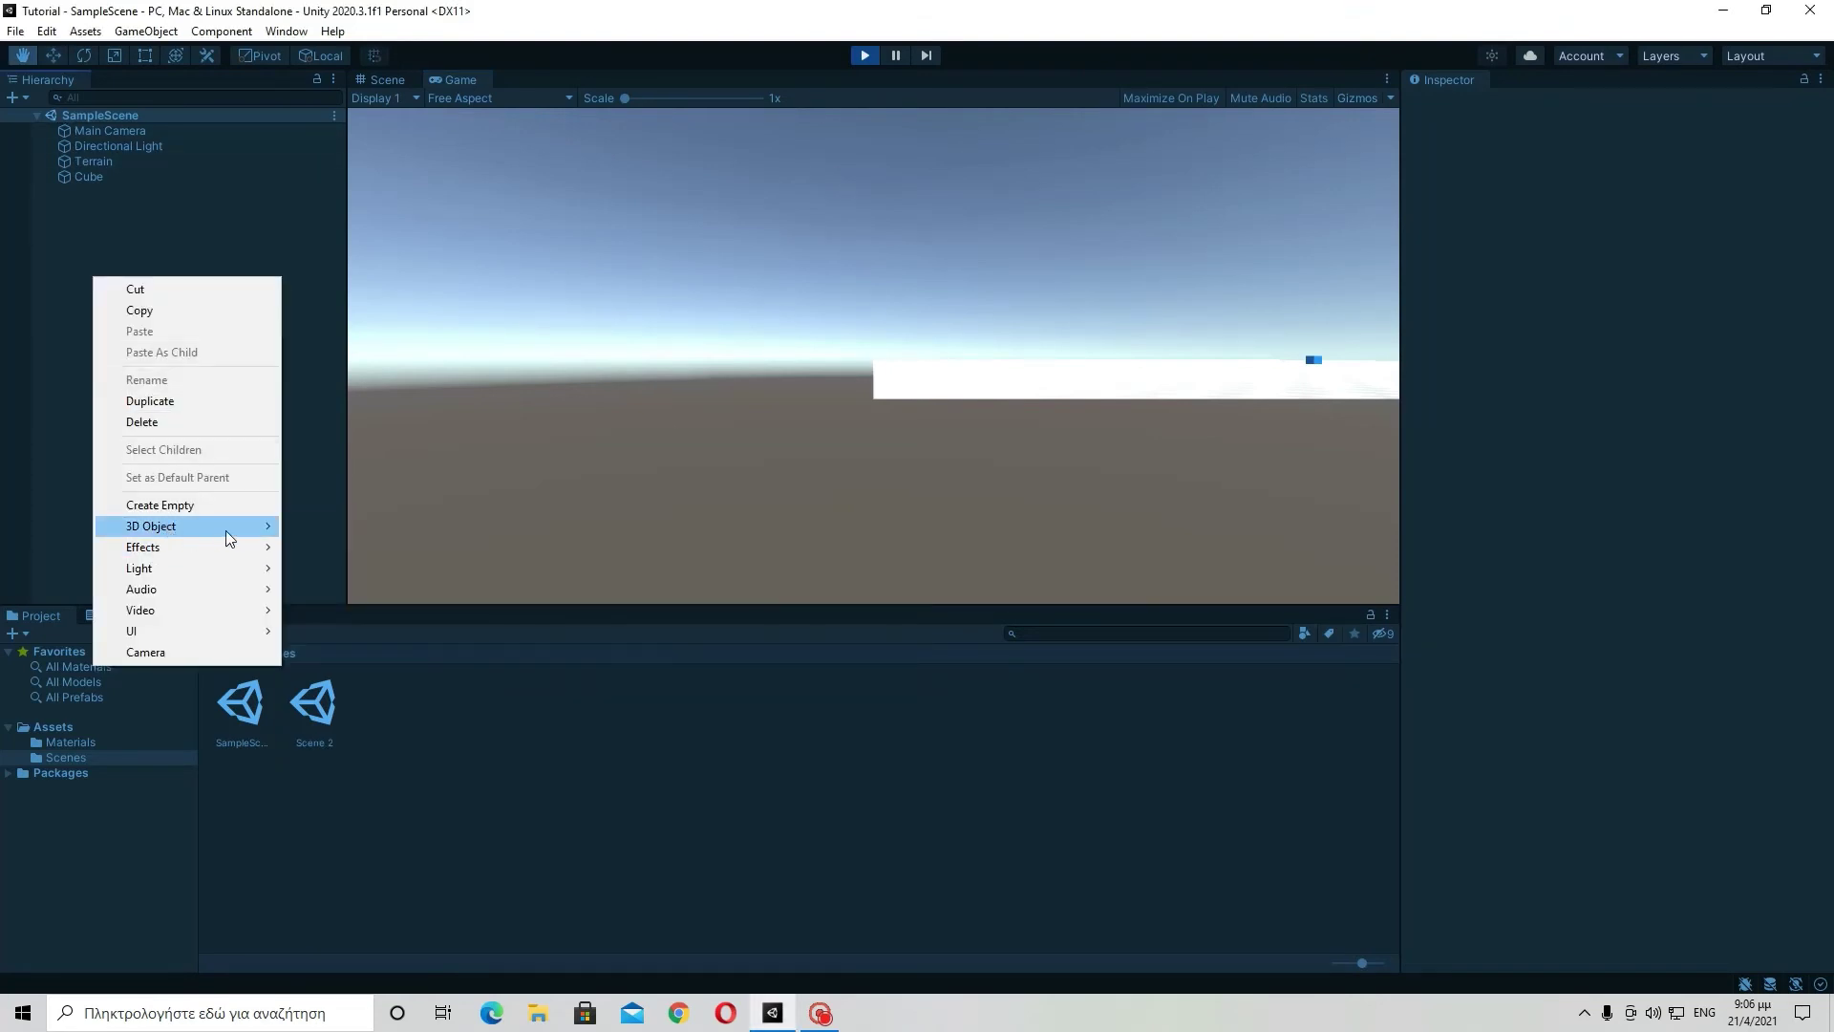
click(307, 527)
right_click(225, 371)
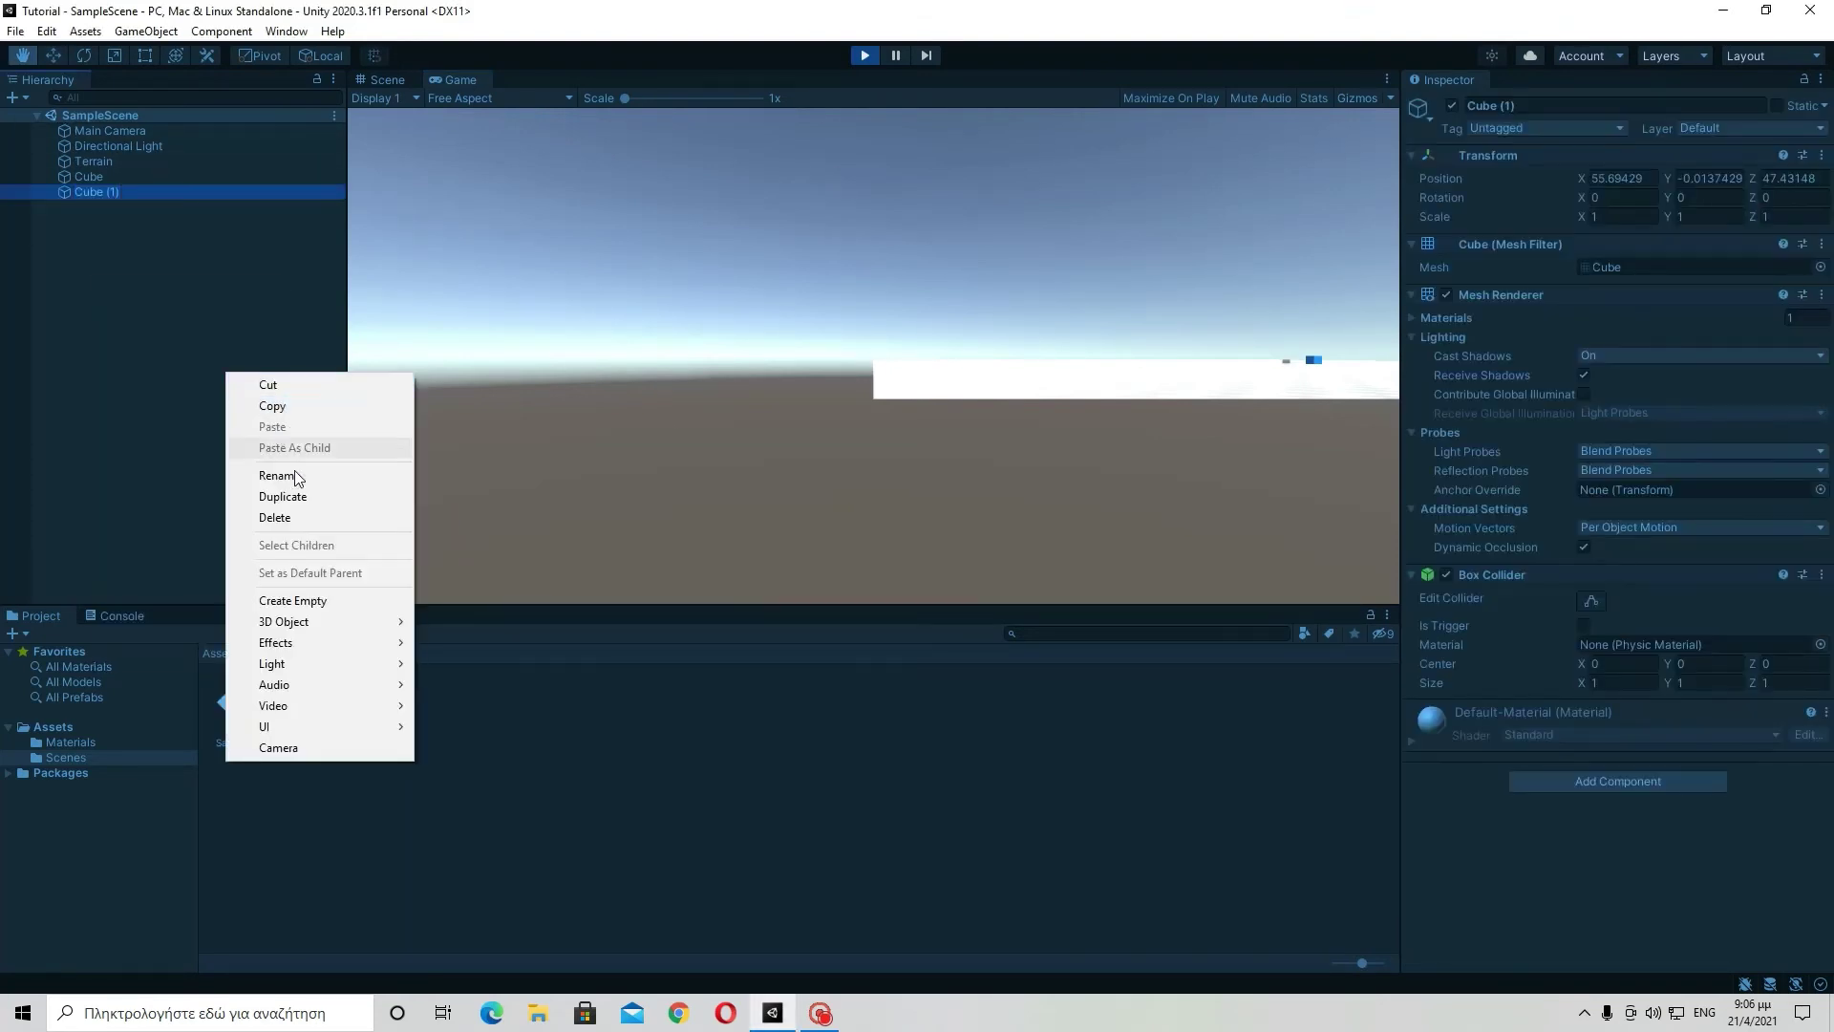
mouse_move(313, 623)
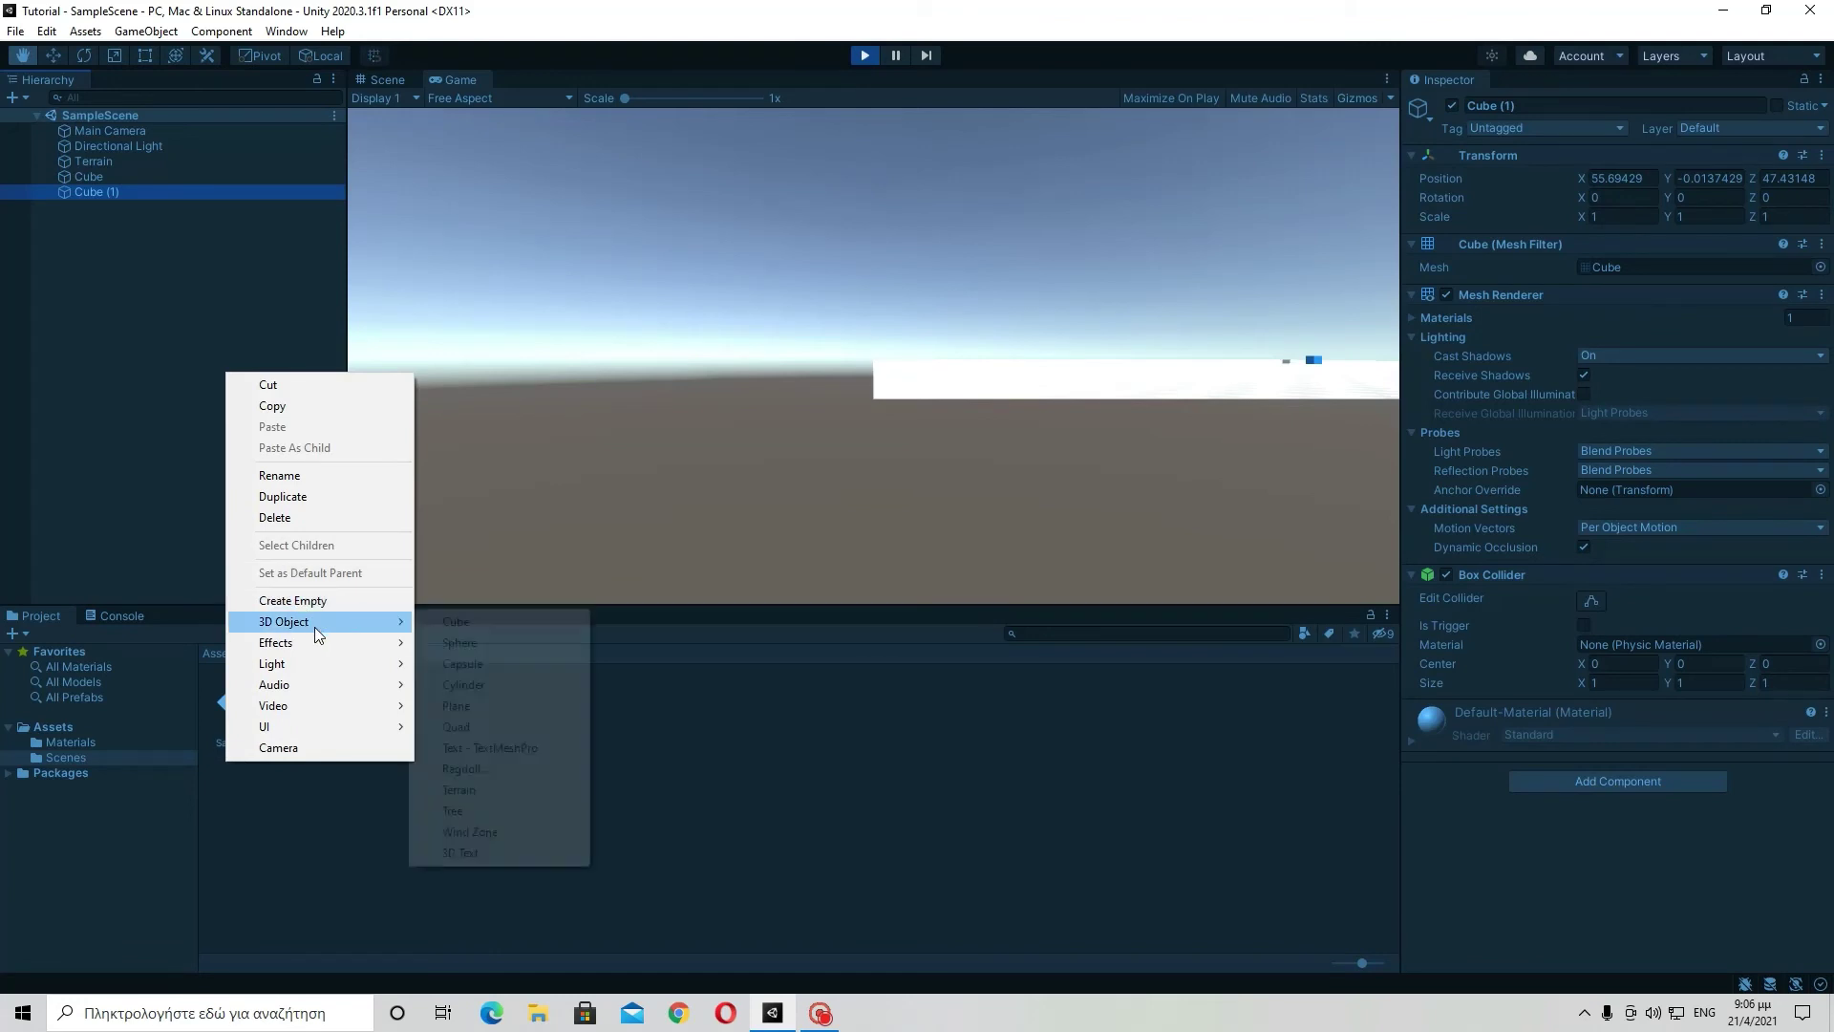
click(485, 619)
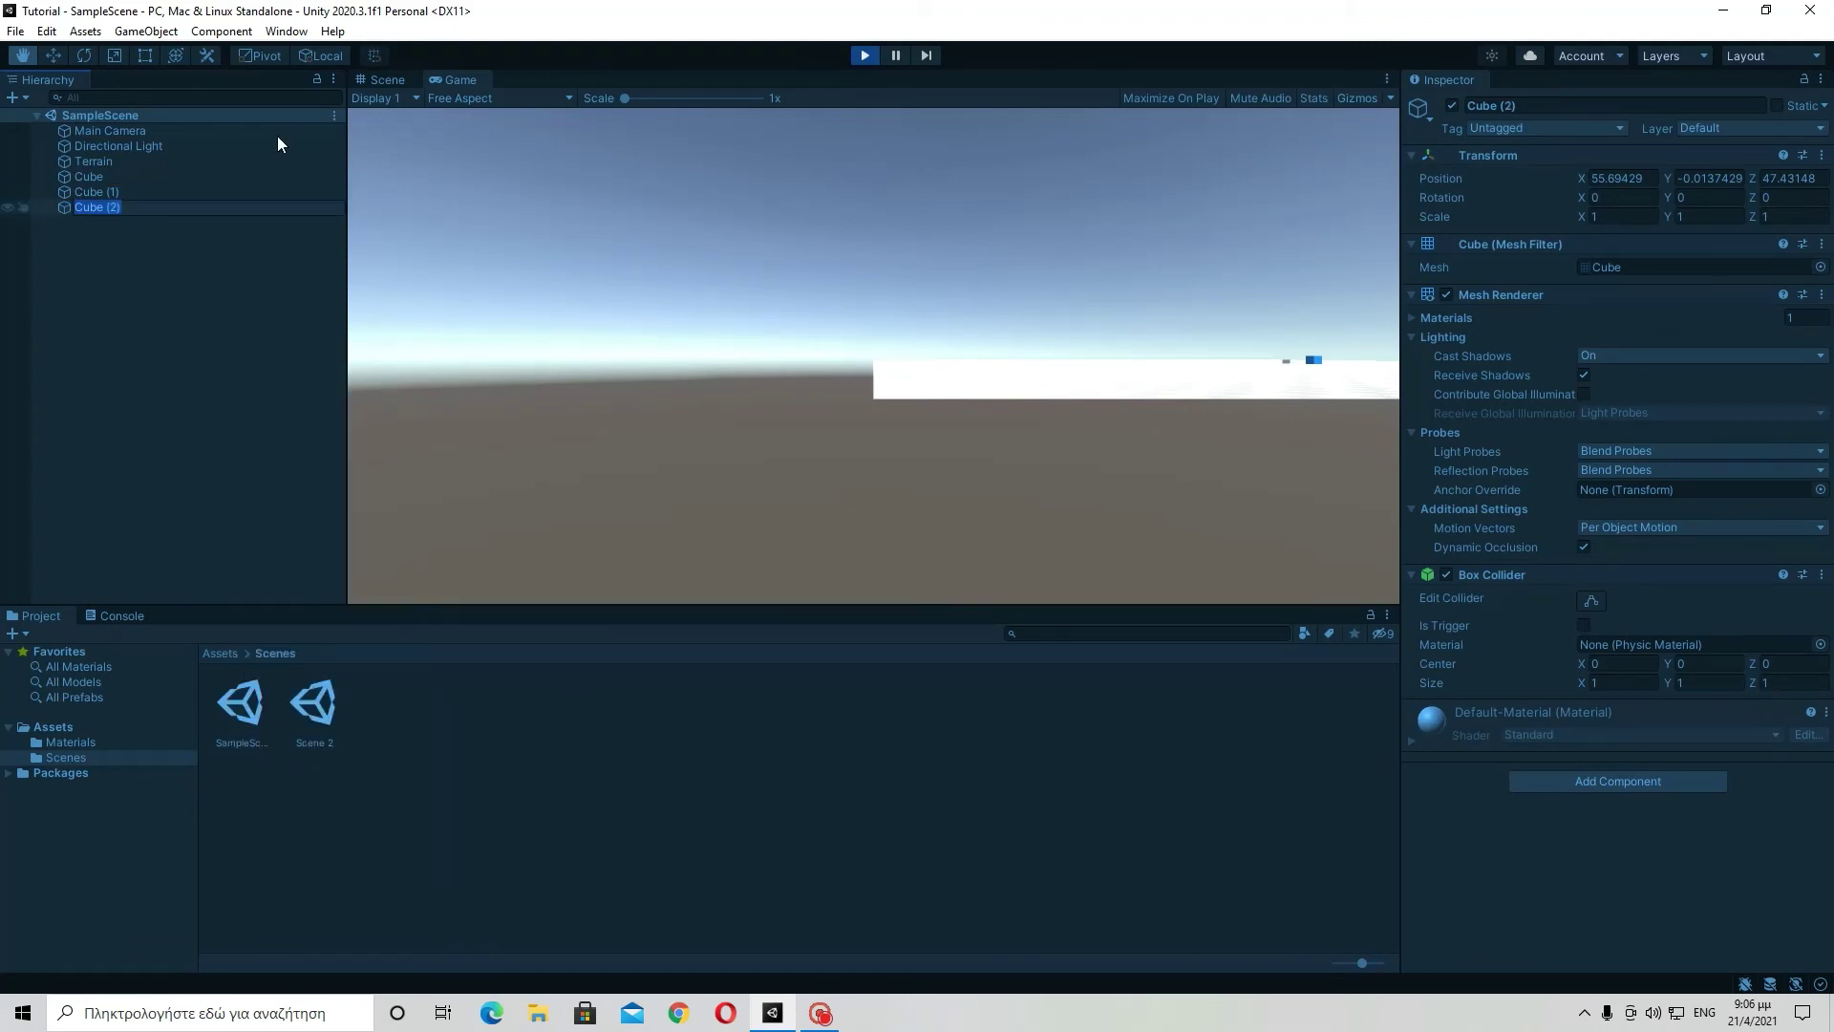
click(127, 56)
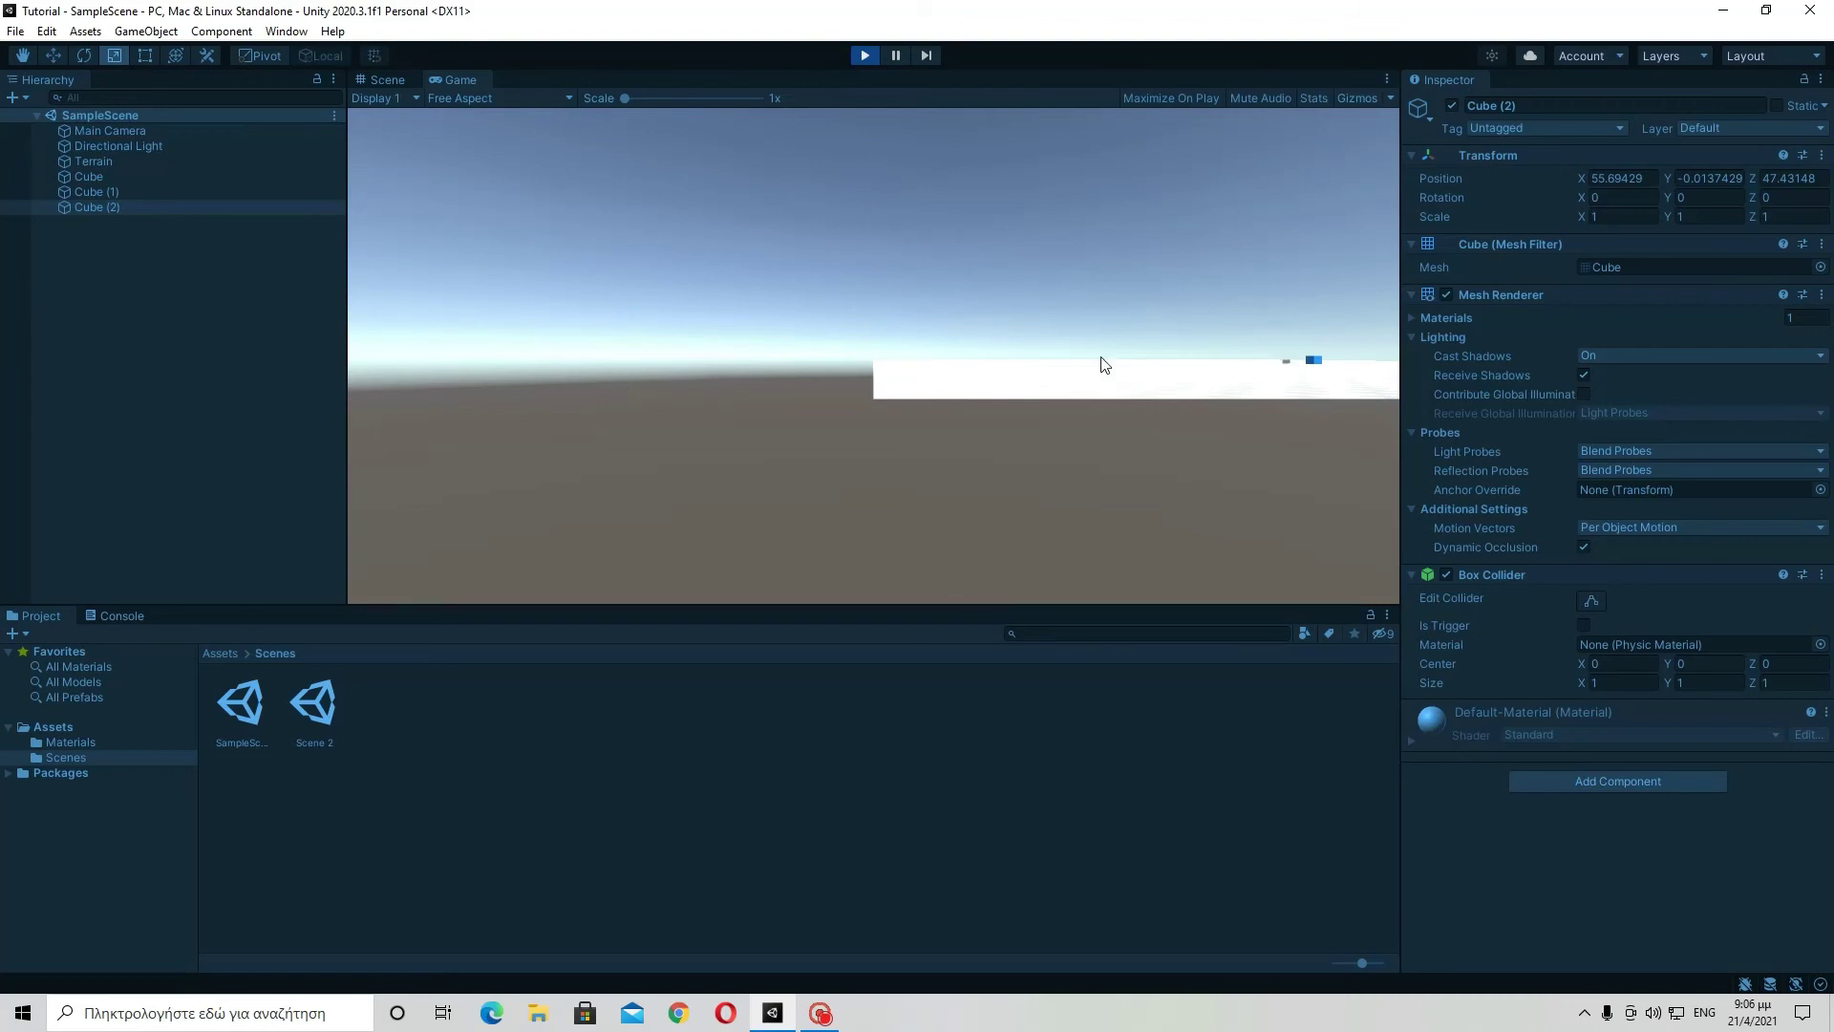
click(864, 55)
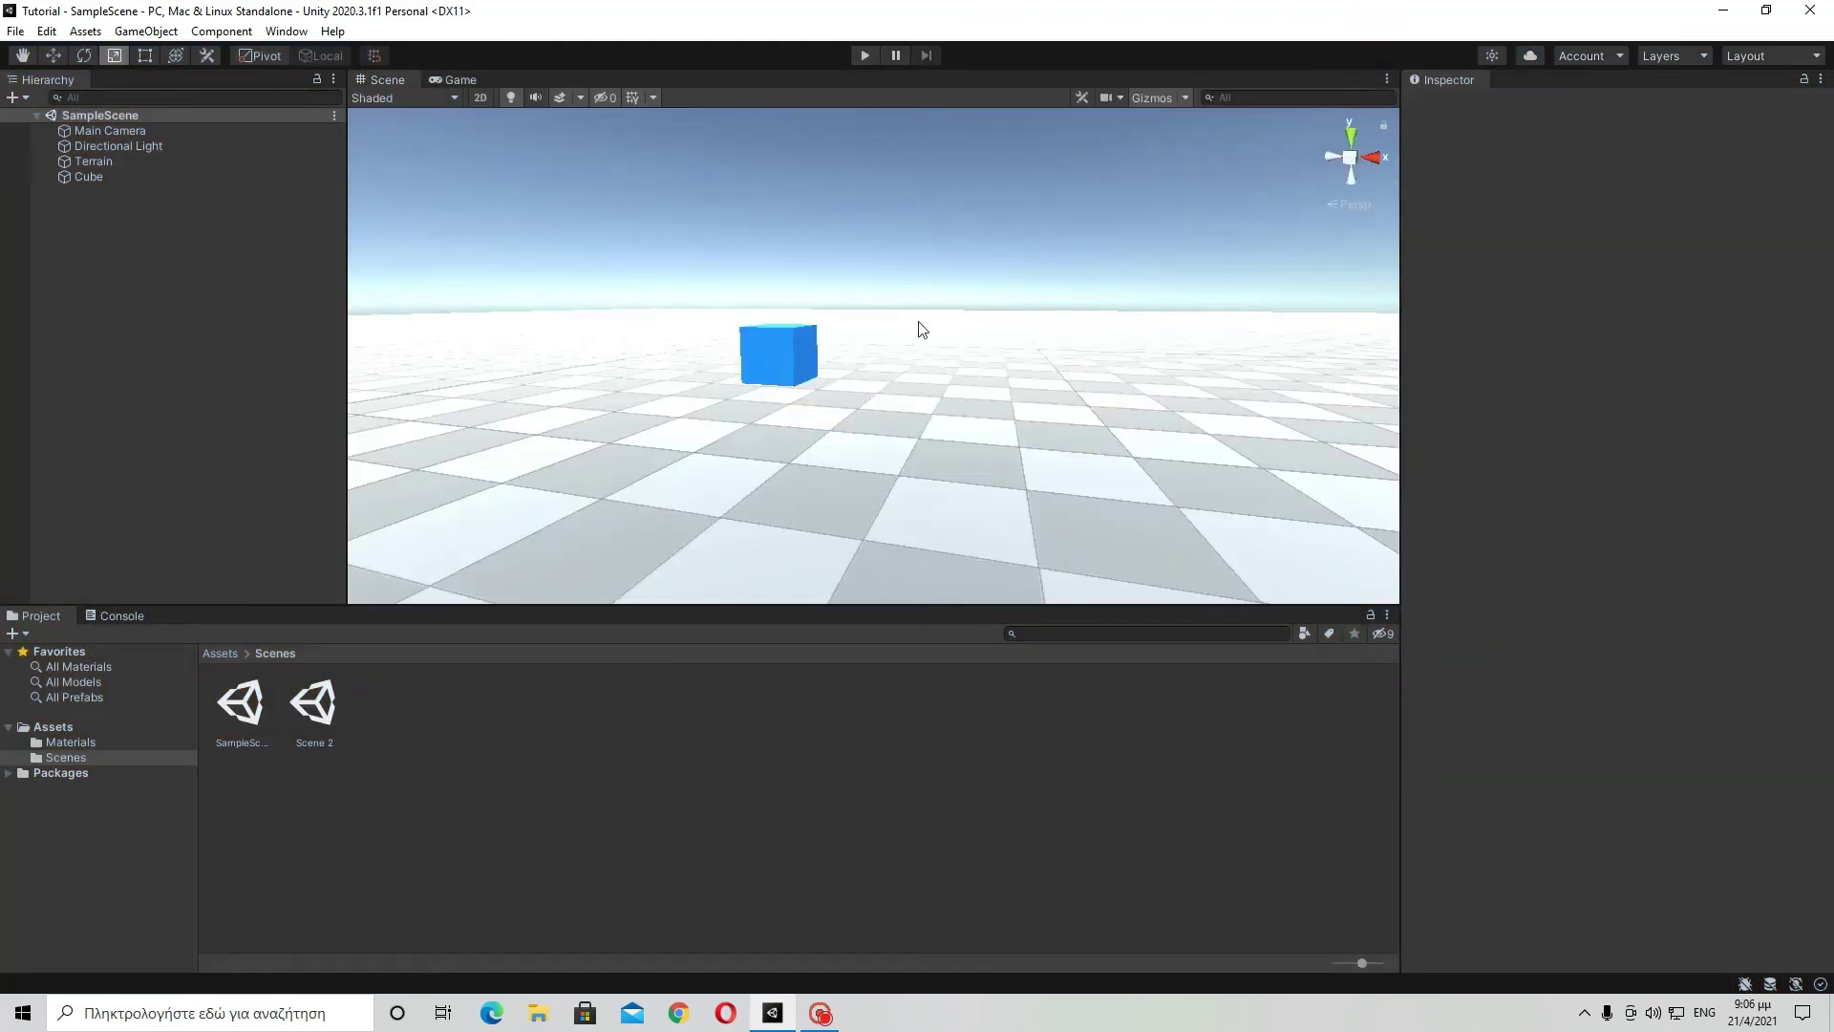
Start and stop Play mode to compare the editor's tint in both states.
mouse_move(921, 328)
right_down()
mouse_move(794, 295)
mouse_move(765, 256)
mouse_move(799, 438)
mouse_move(855, 544)
mouse_move(856, 496)
mouse_move(914, 381)
mouse_move(908, 344)
right_up()
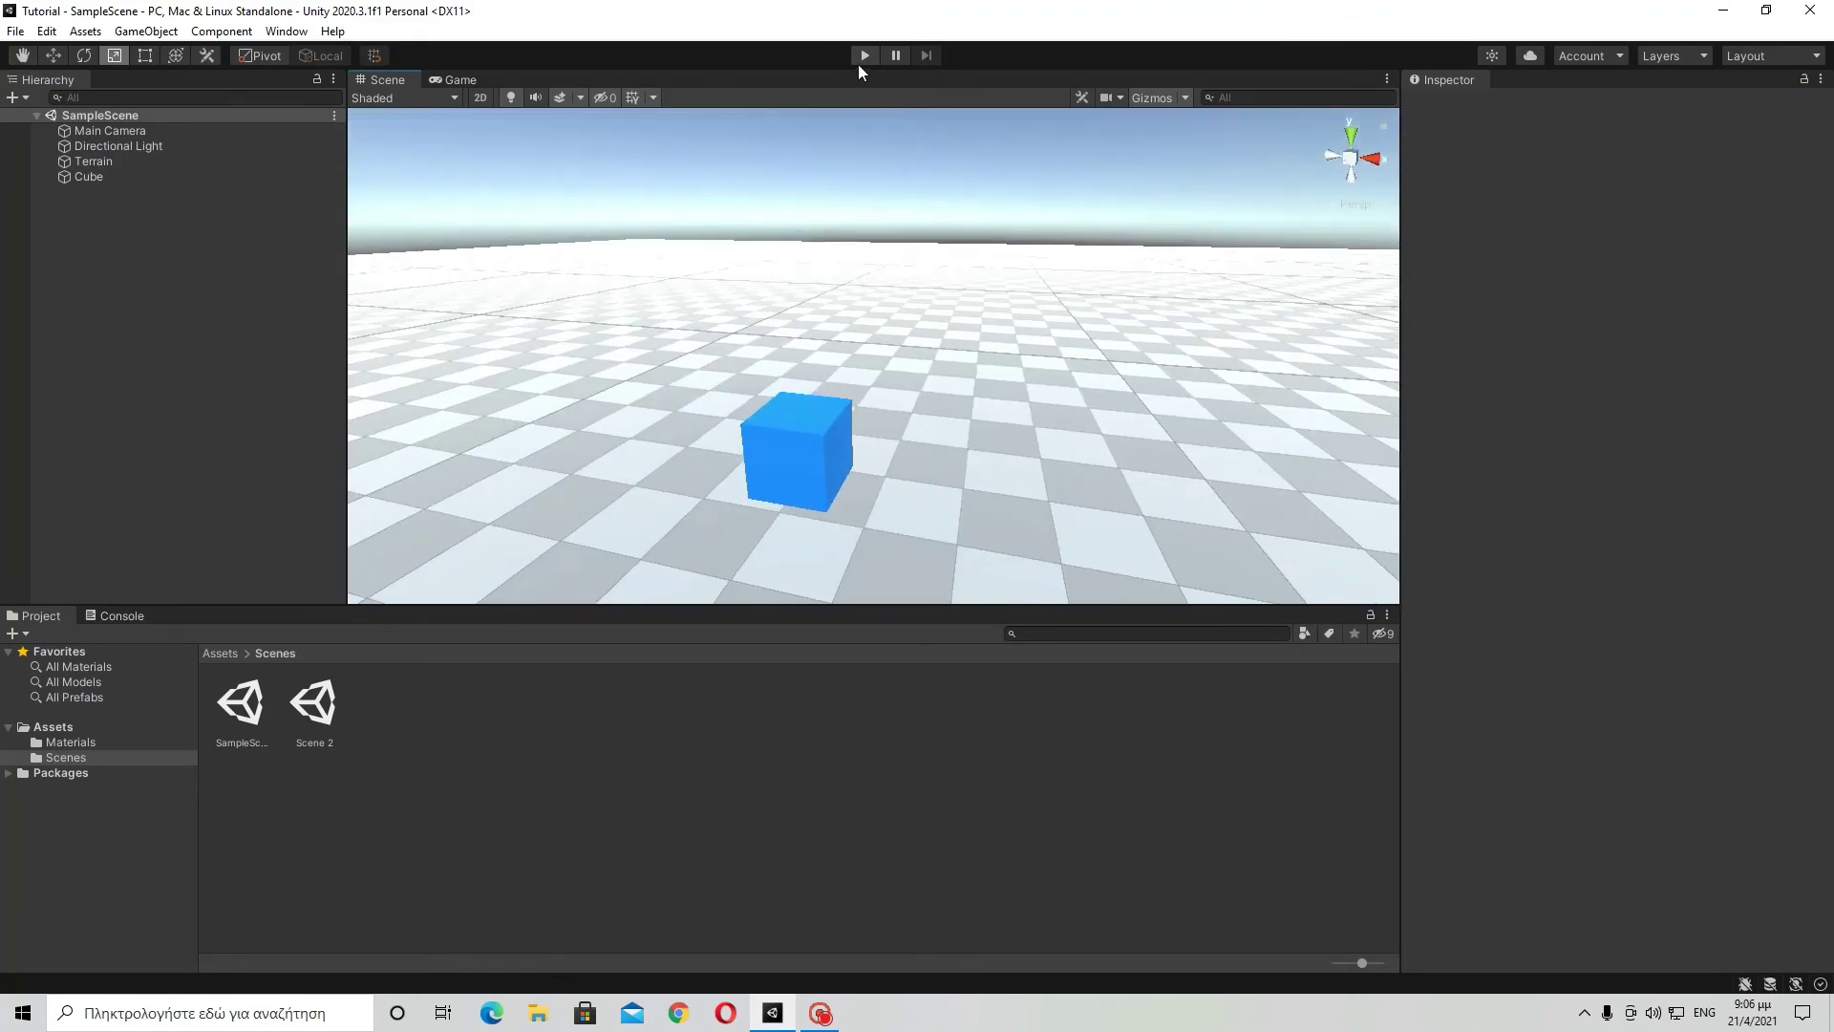
click(860, 57)
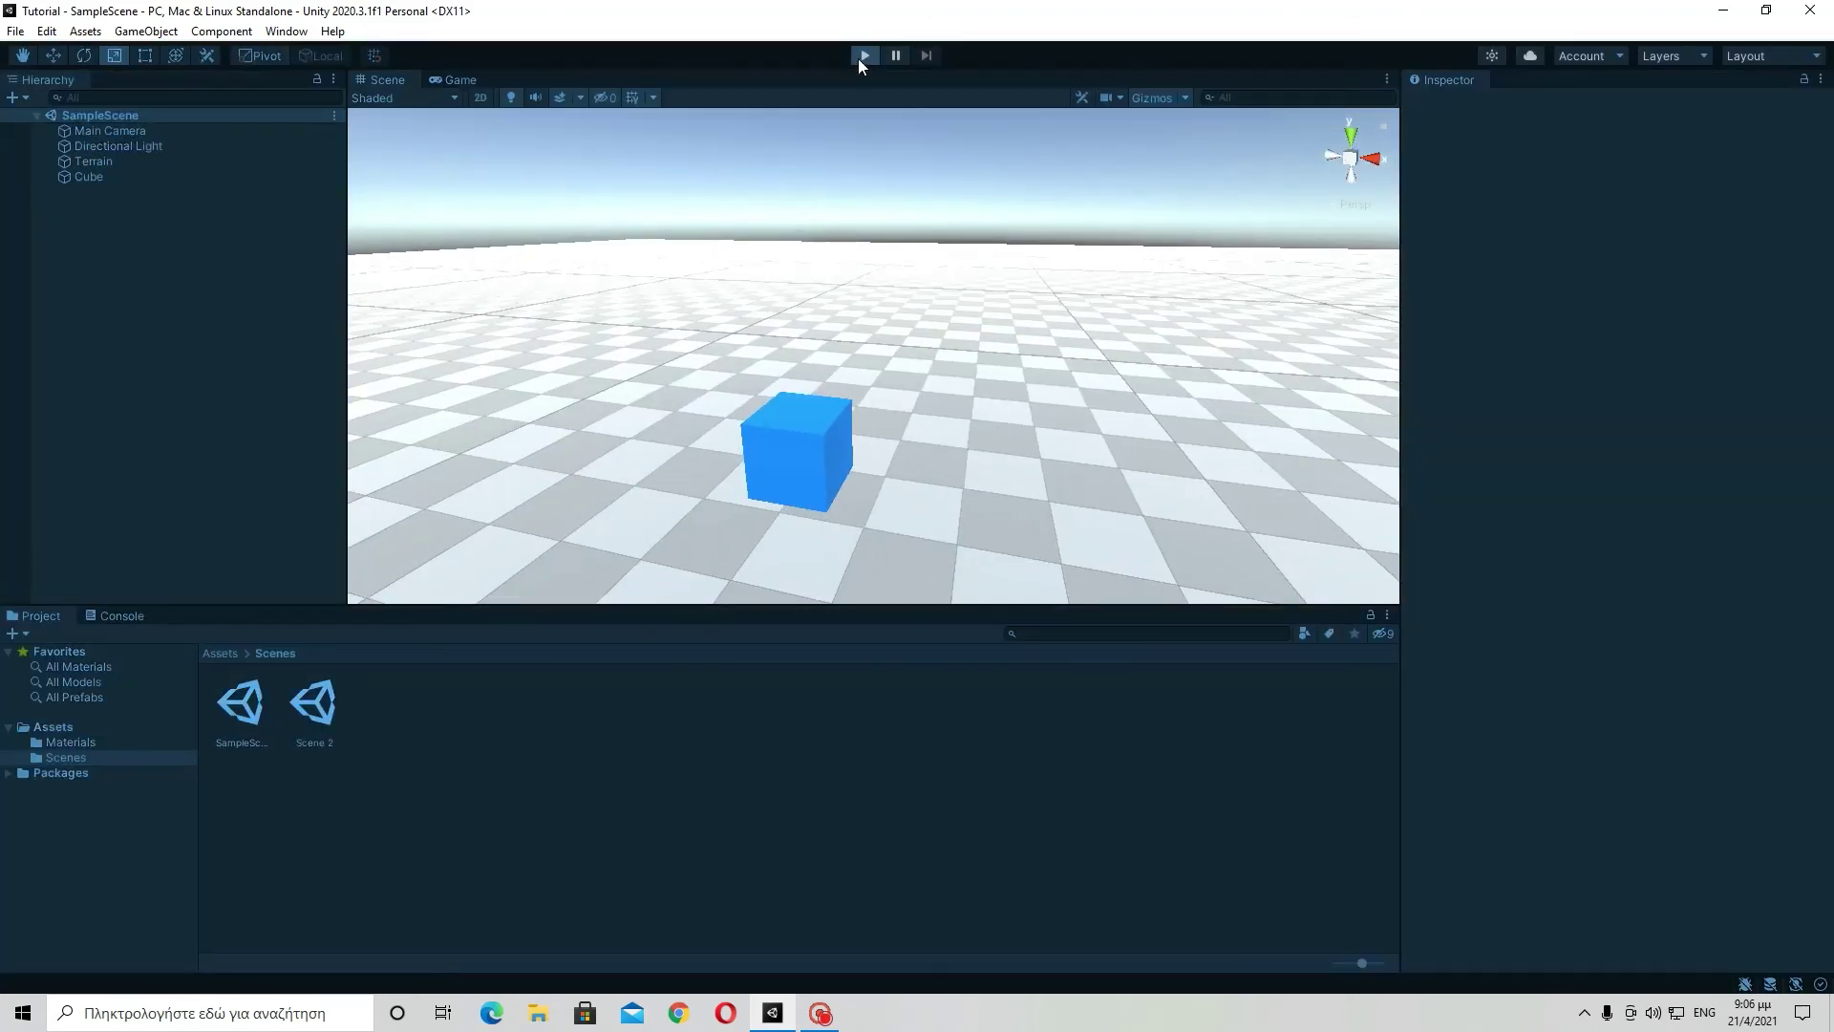
click(858, 59)
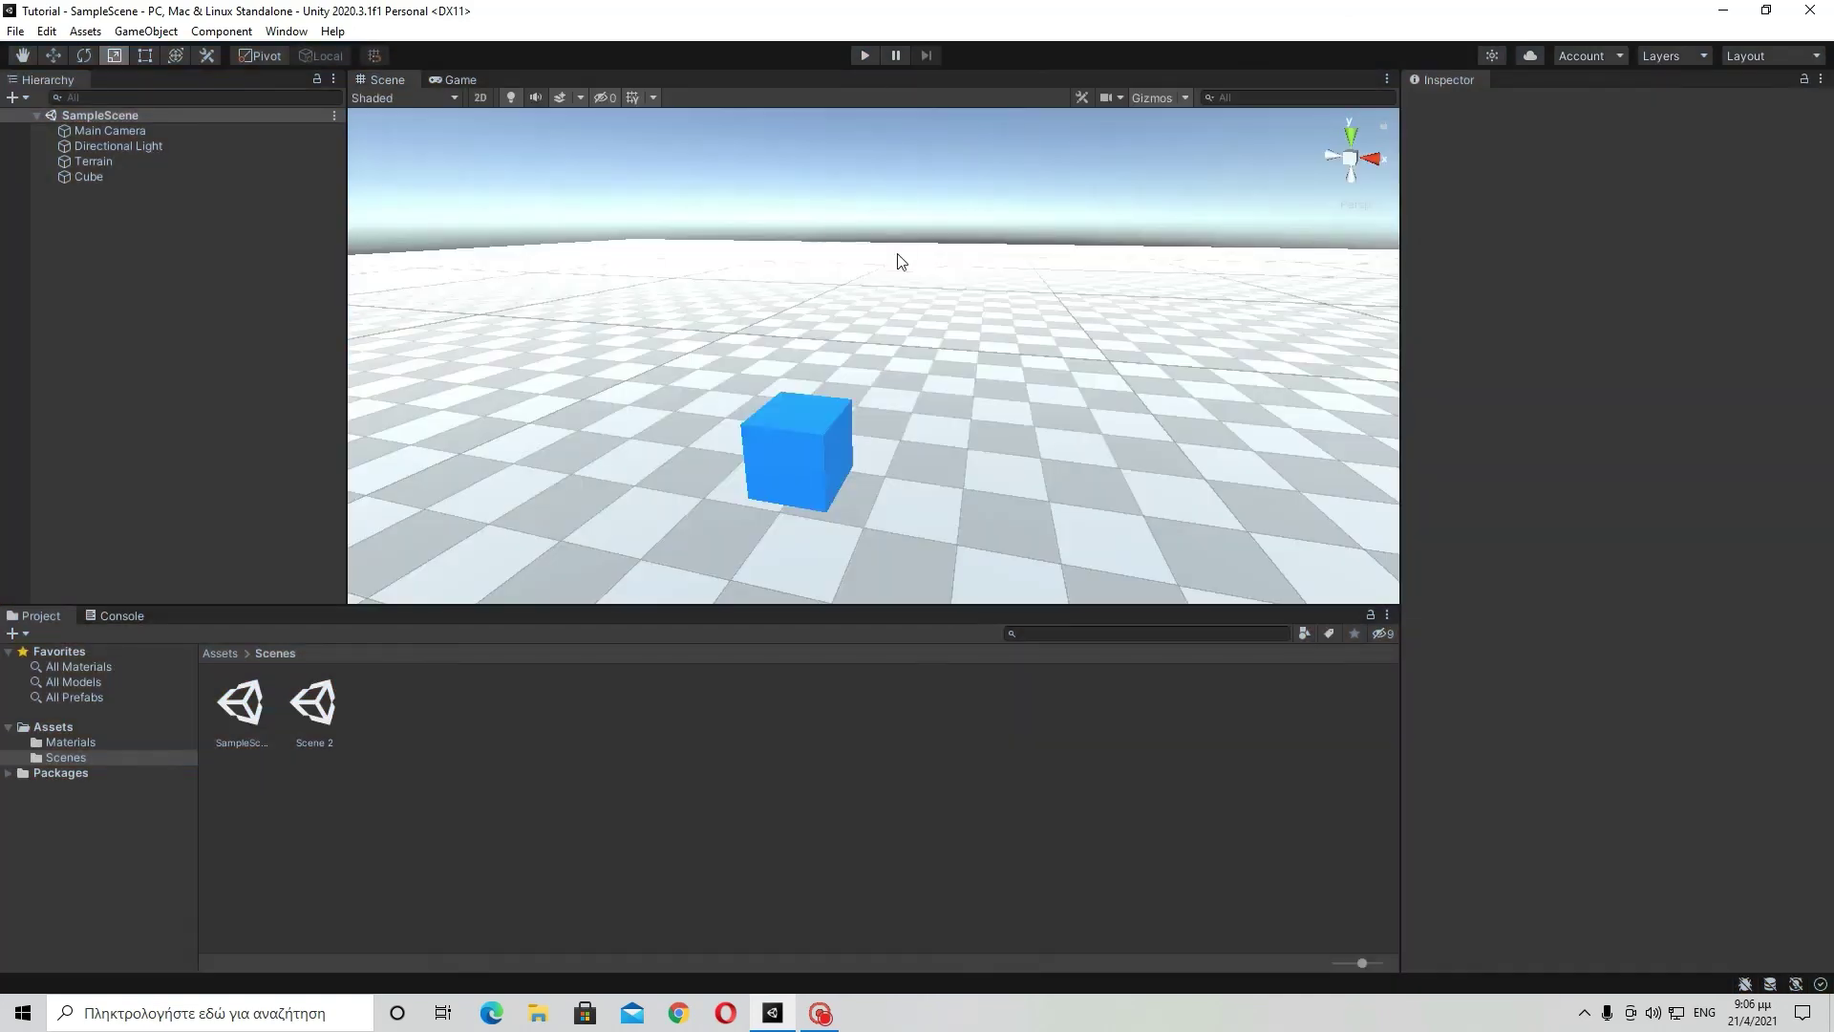
Select the Main Camera, frame it in the Scene view and activate the Move tool.
right_drag(898, 256, 260, 215)
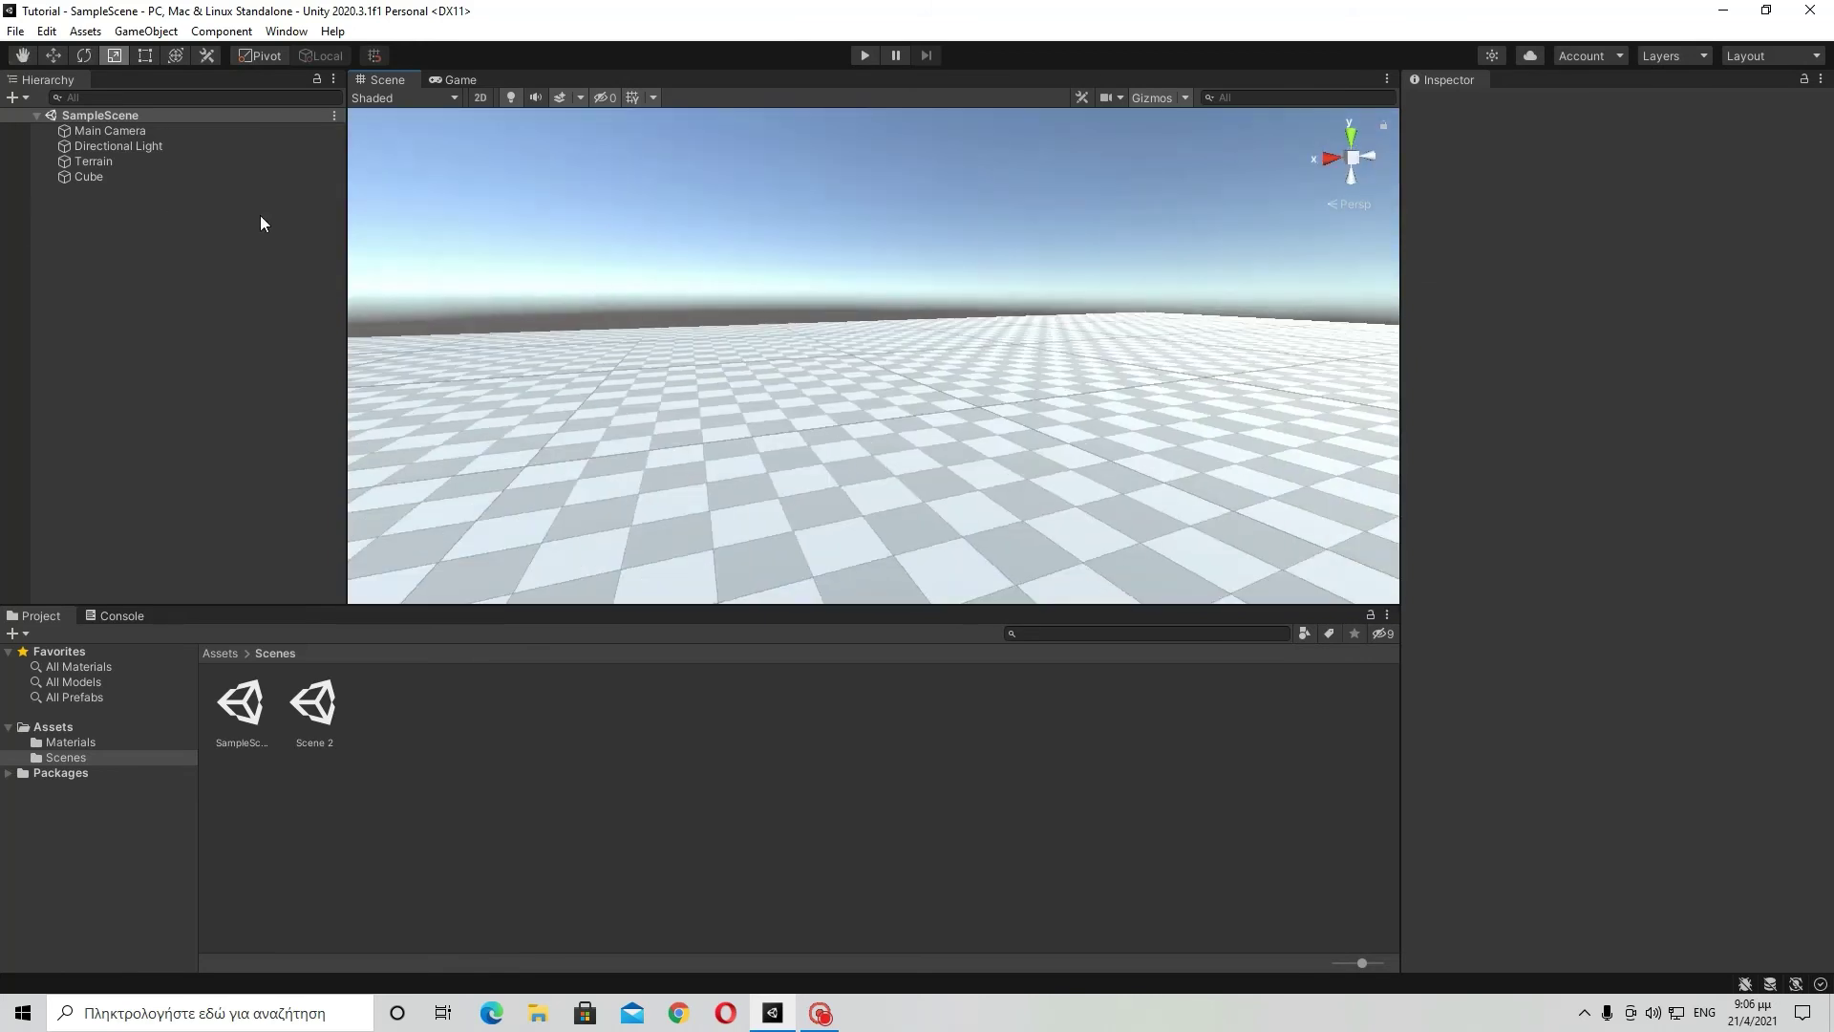
double_click(83, 131)
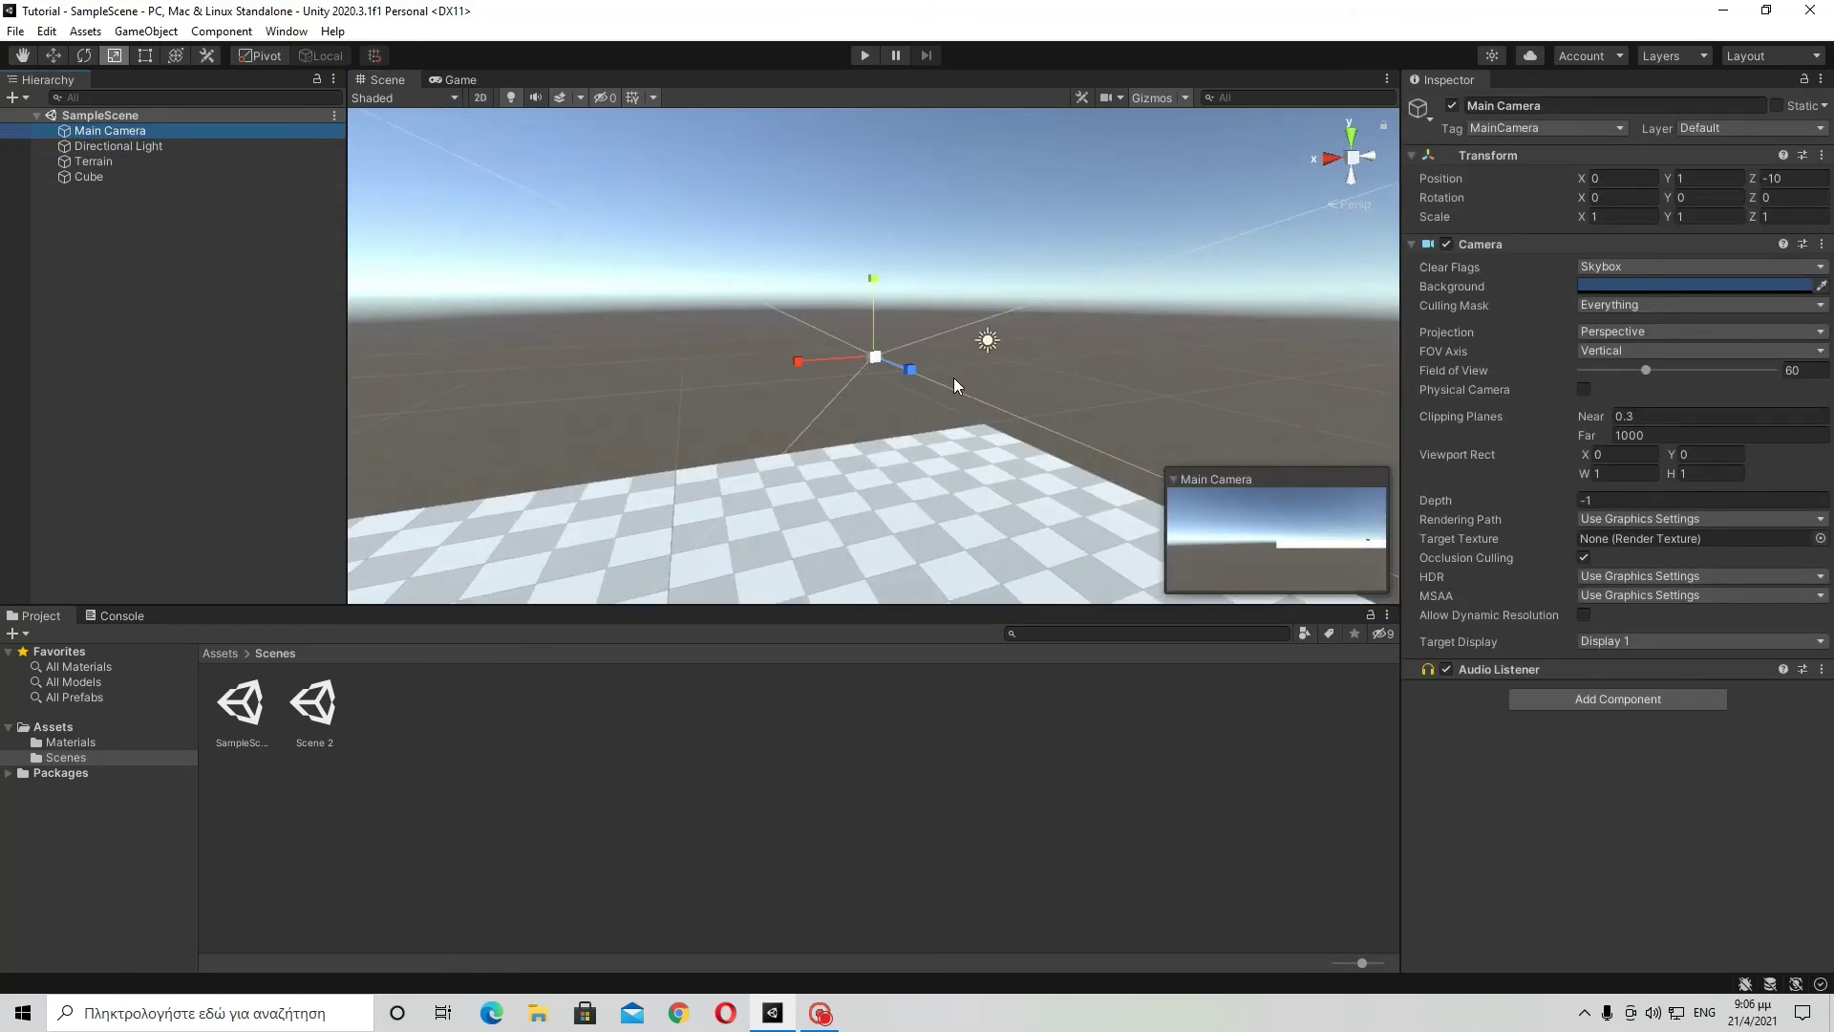
alt+drag(824, 301, 205, 200)
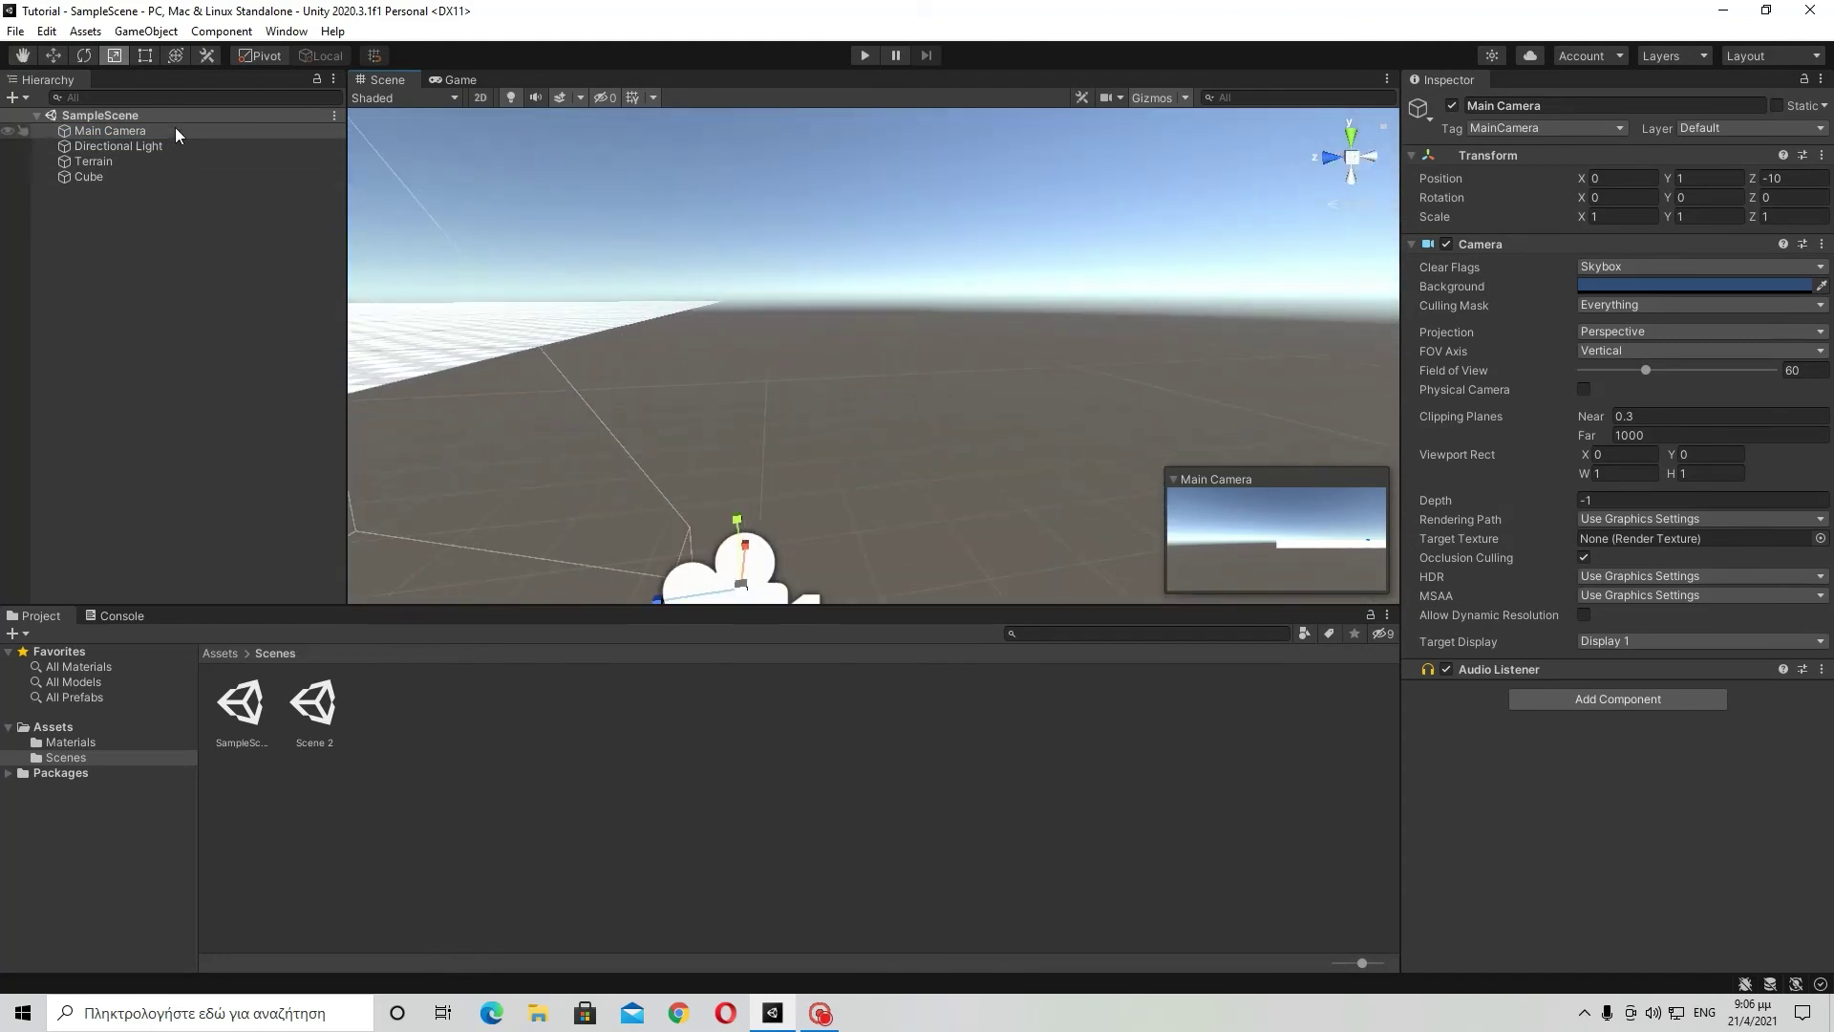
click(62, 54)
alt+drag(811, 439, 726, 492)
click(554, 533)
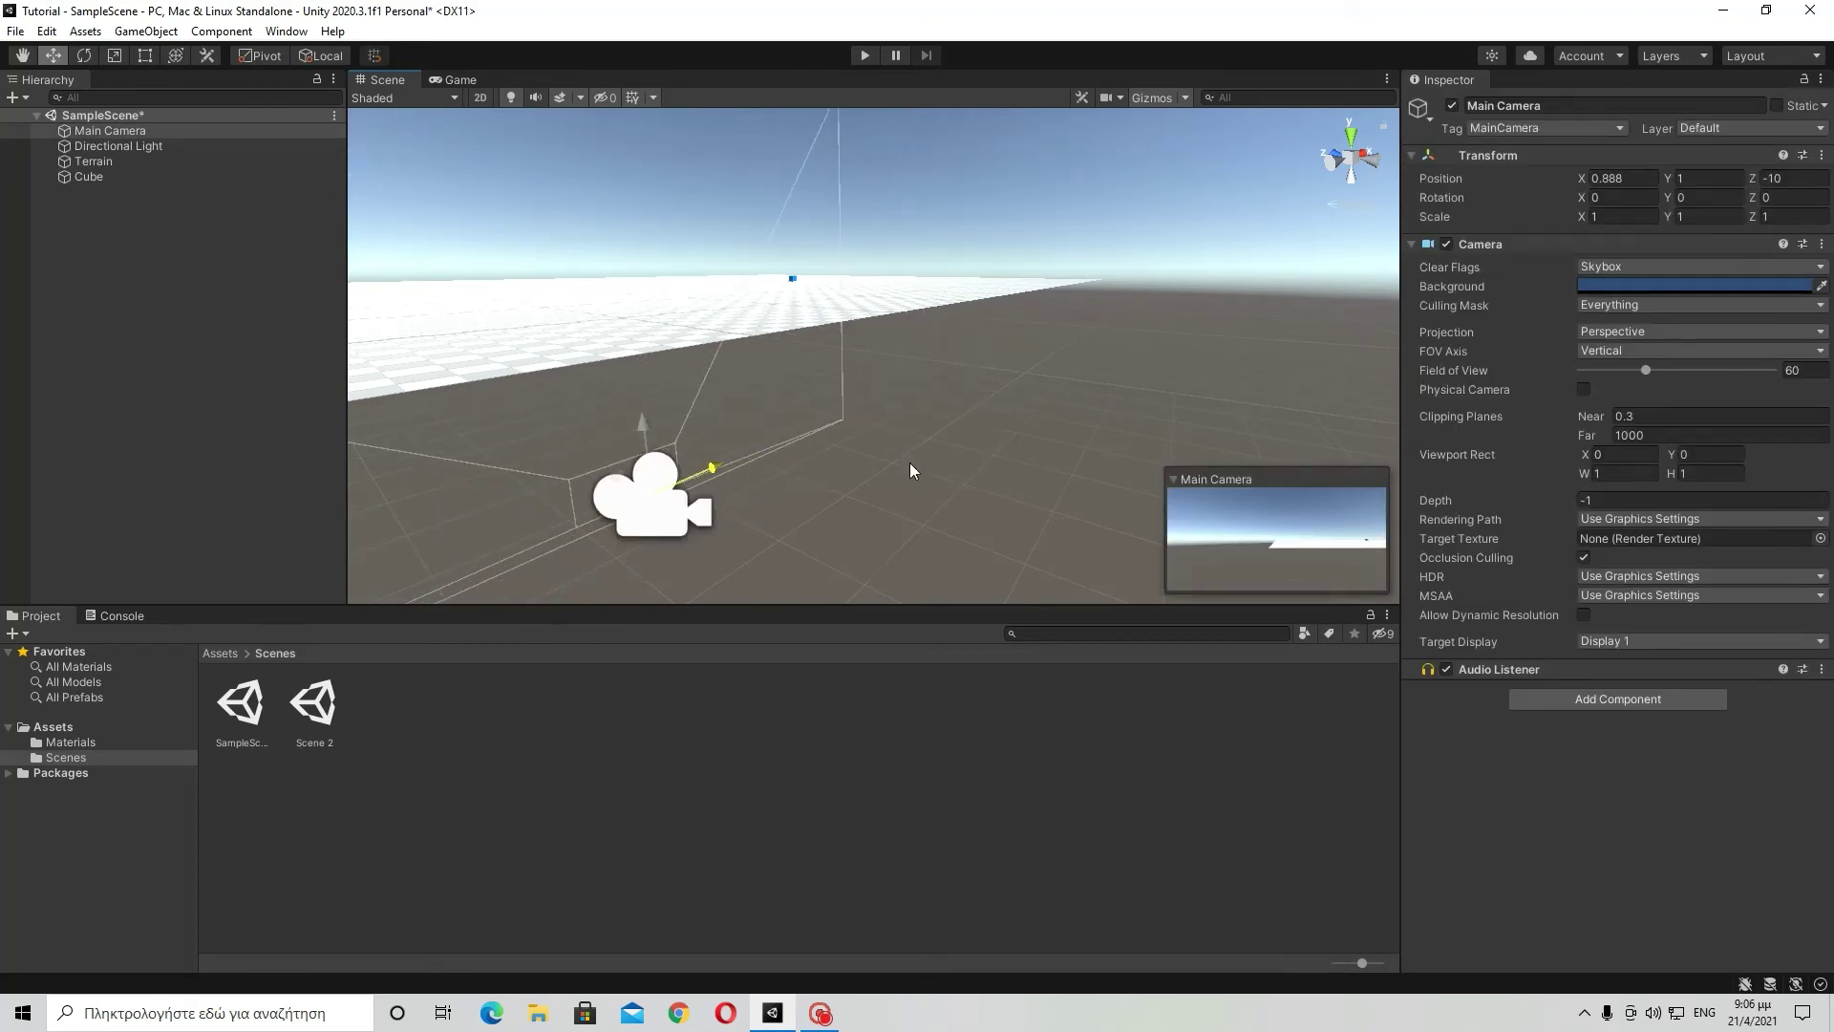
key(ctrl+z)
Move the Main Camera onto the terrain at about X 51.1, Y 1, Z 15.7, and test its view in Play mode.
key(f)
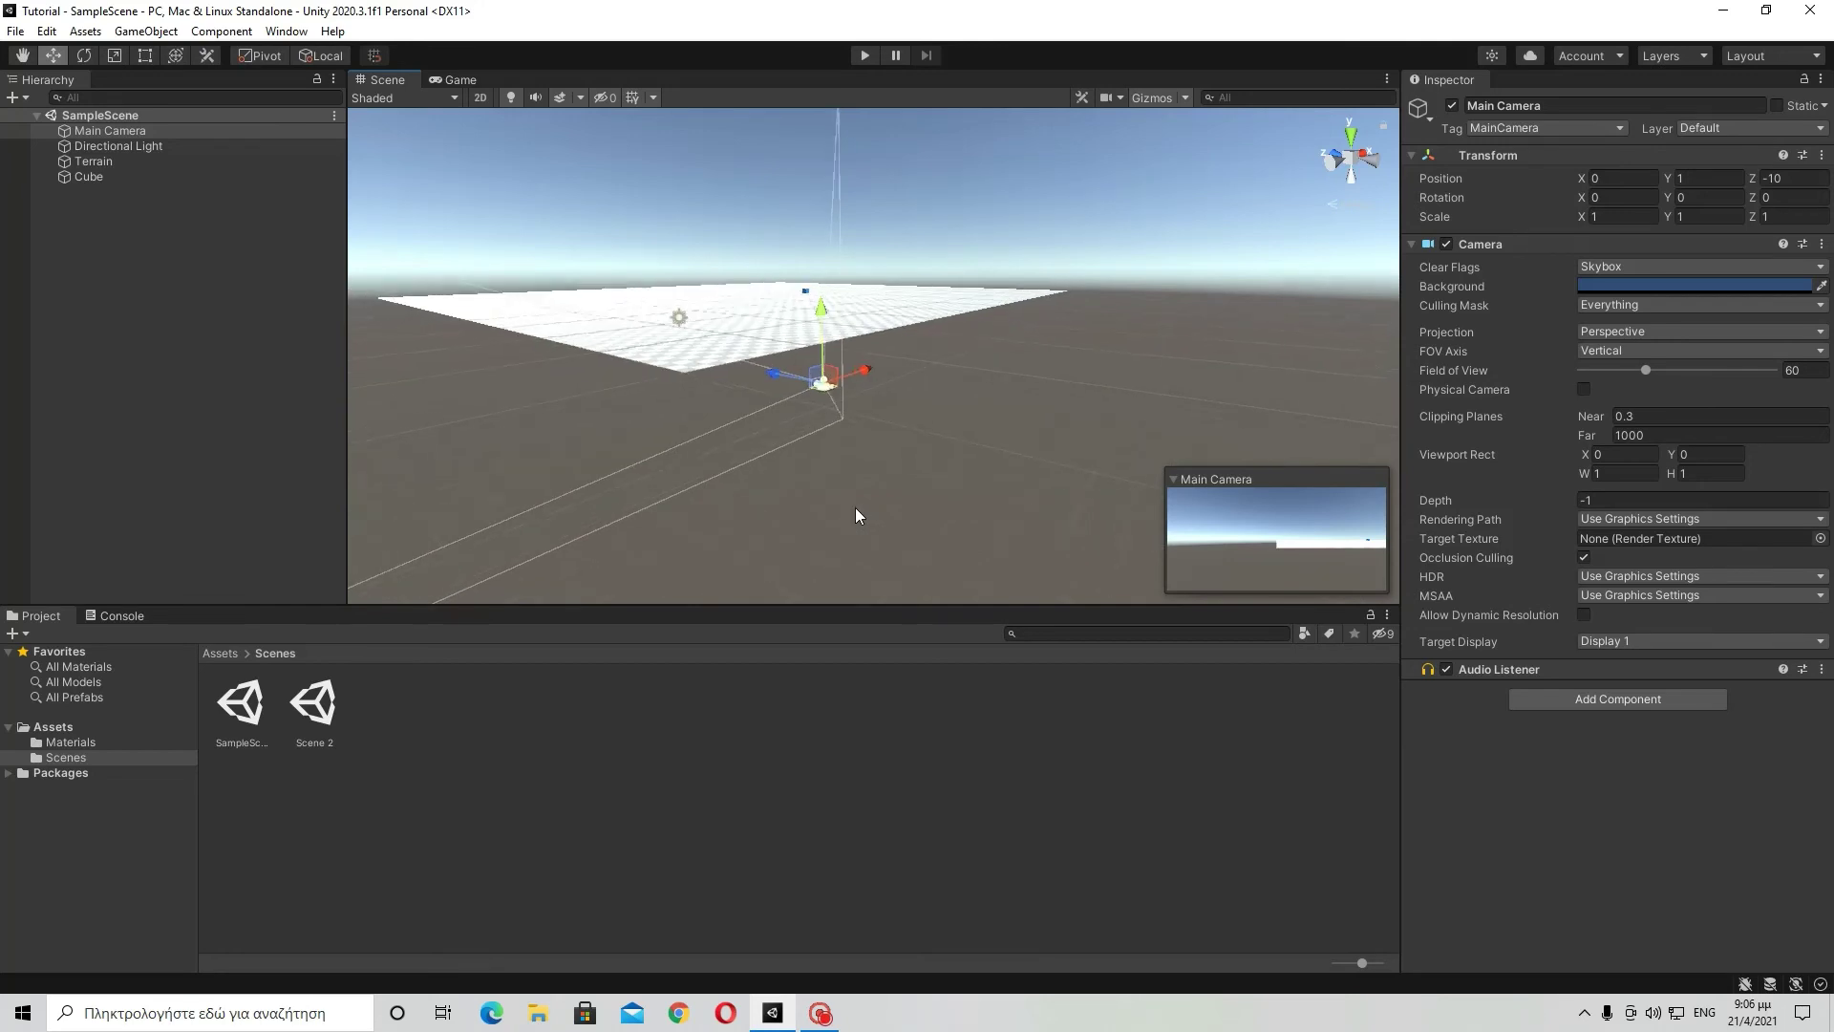
right_drag(856, 508, 856, 405)
drag(912, 368, 1096, 306)
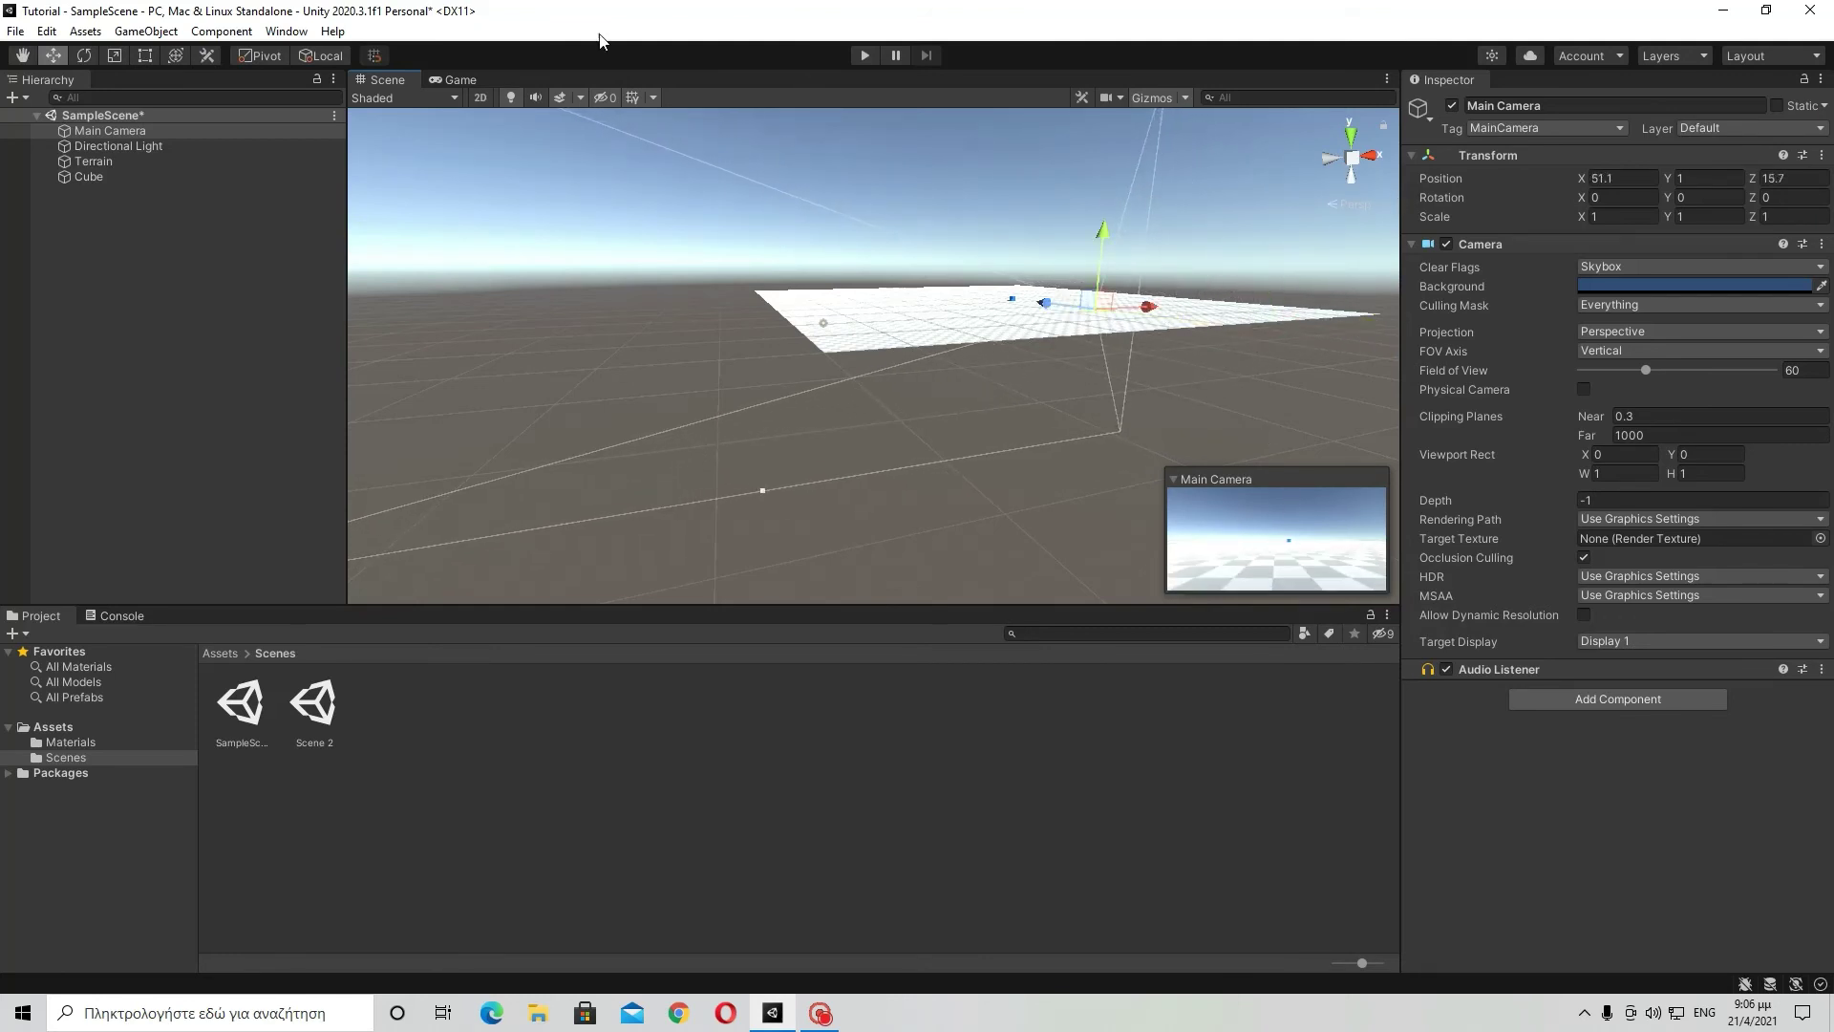
click(863, 55)
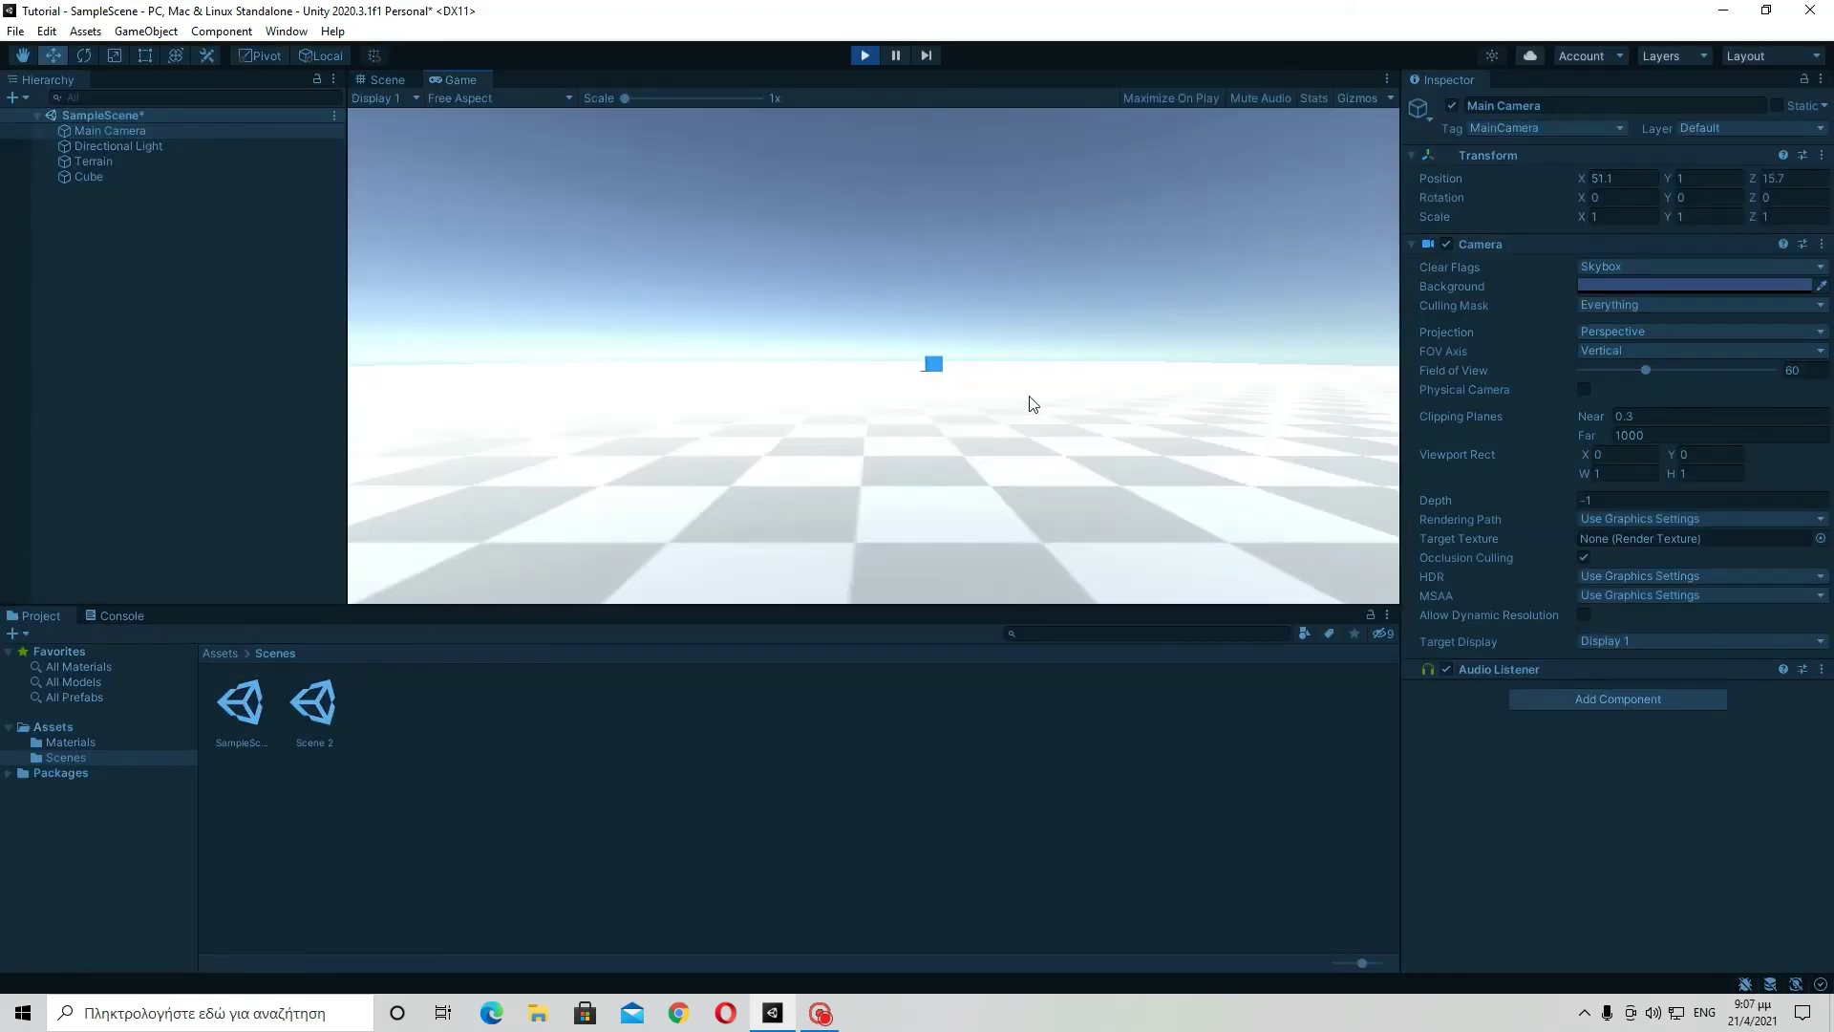
click(866, 56)
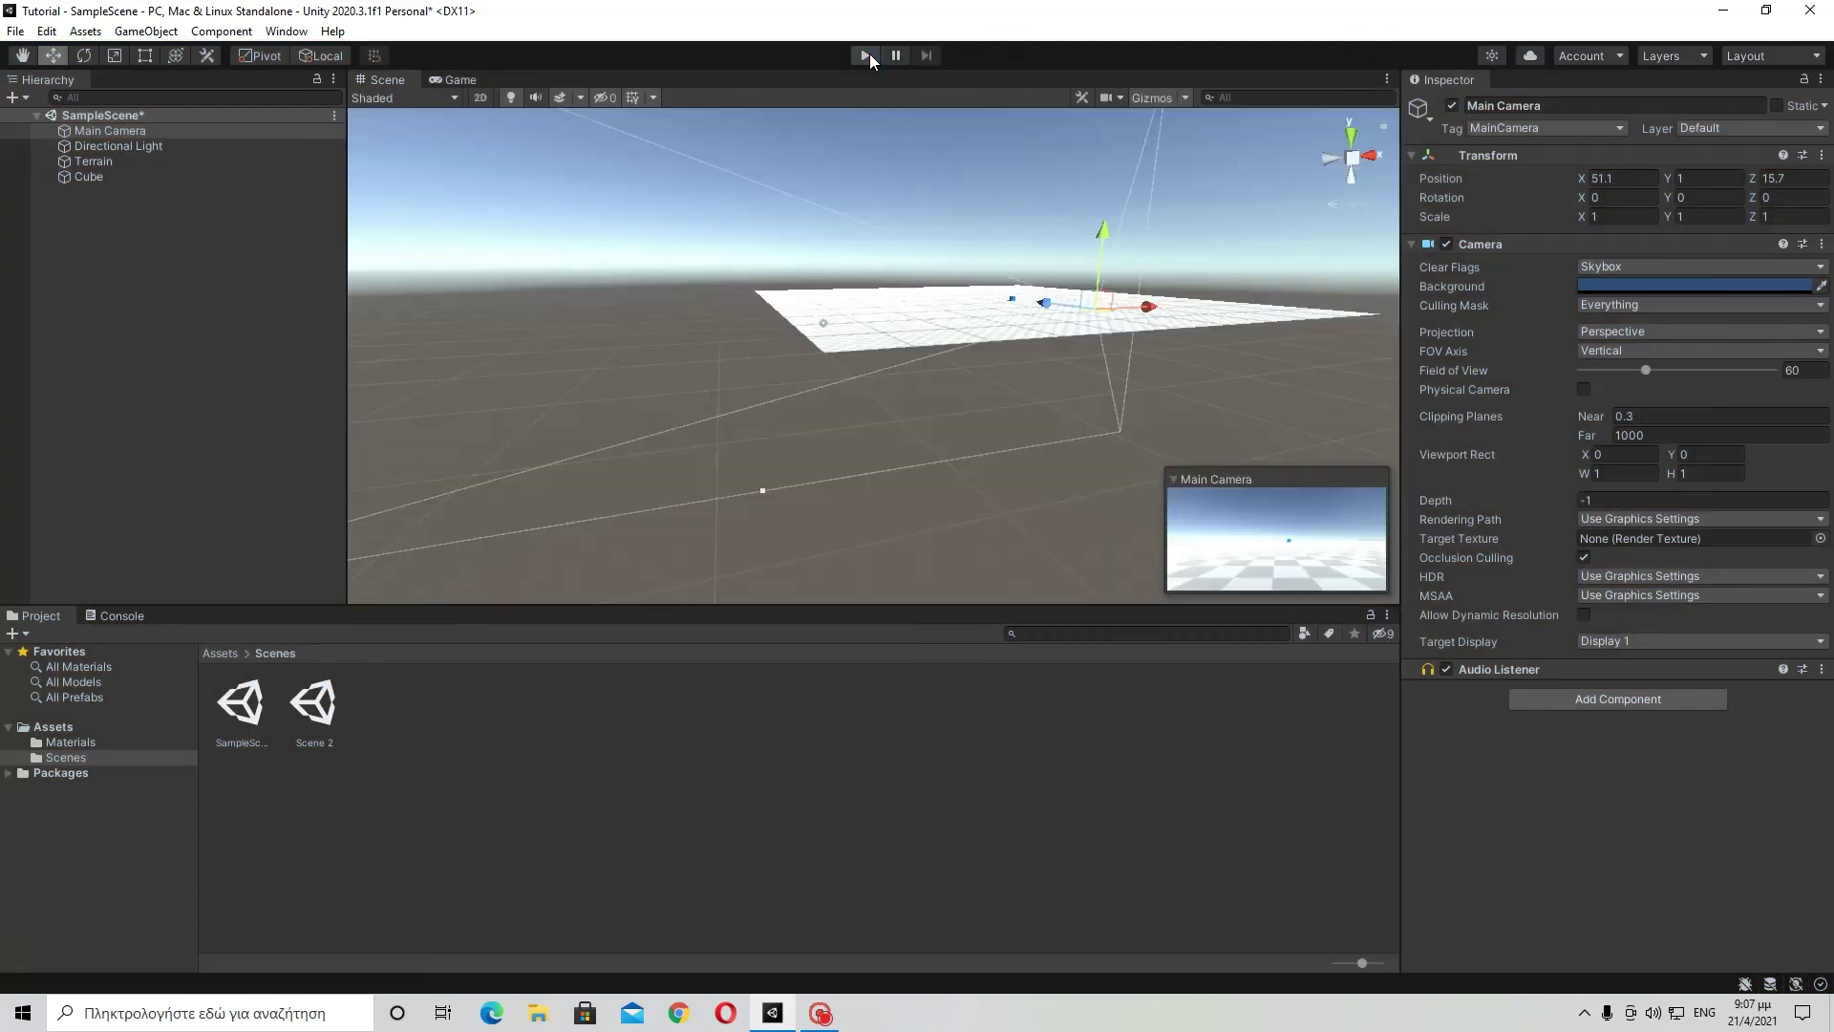
Switch the editor to the Default layout.
click(1765, 57)
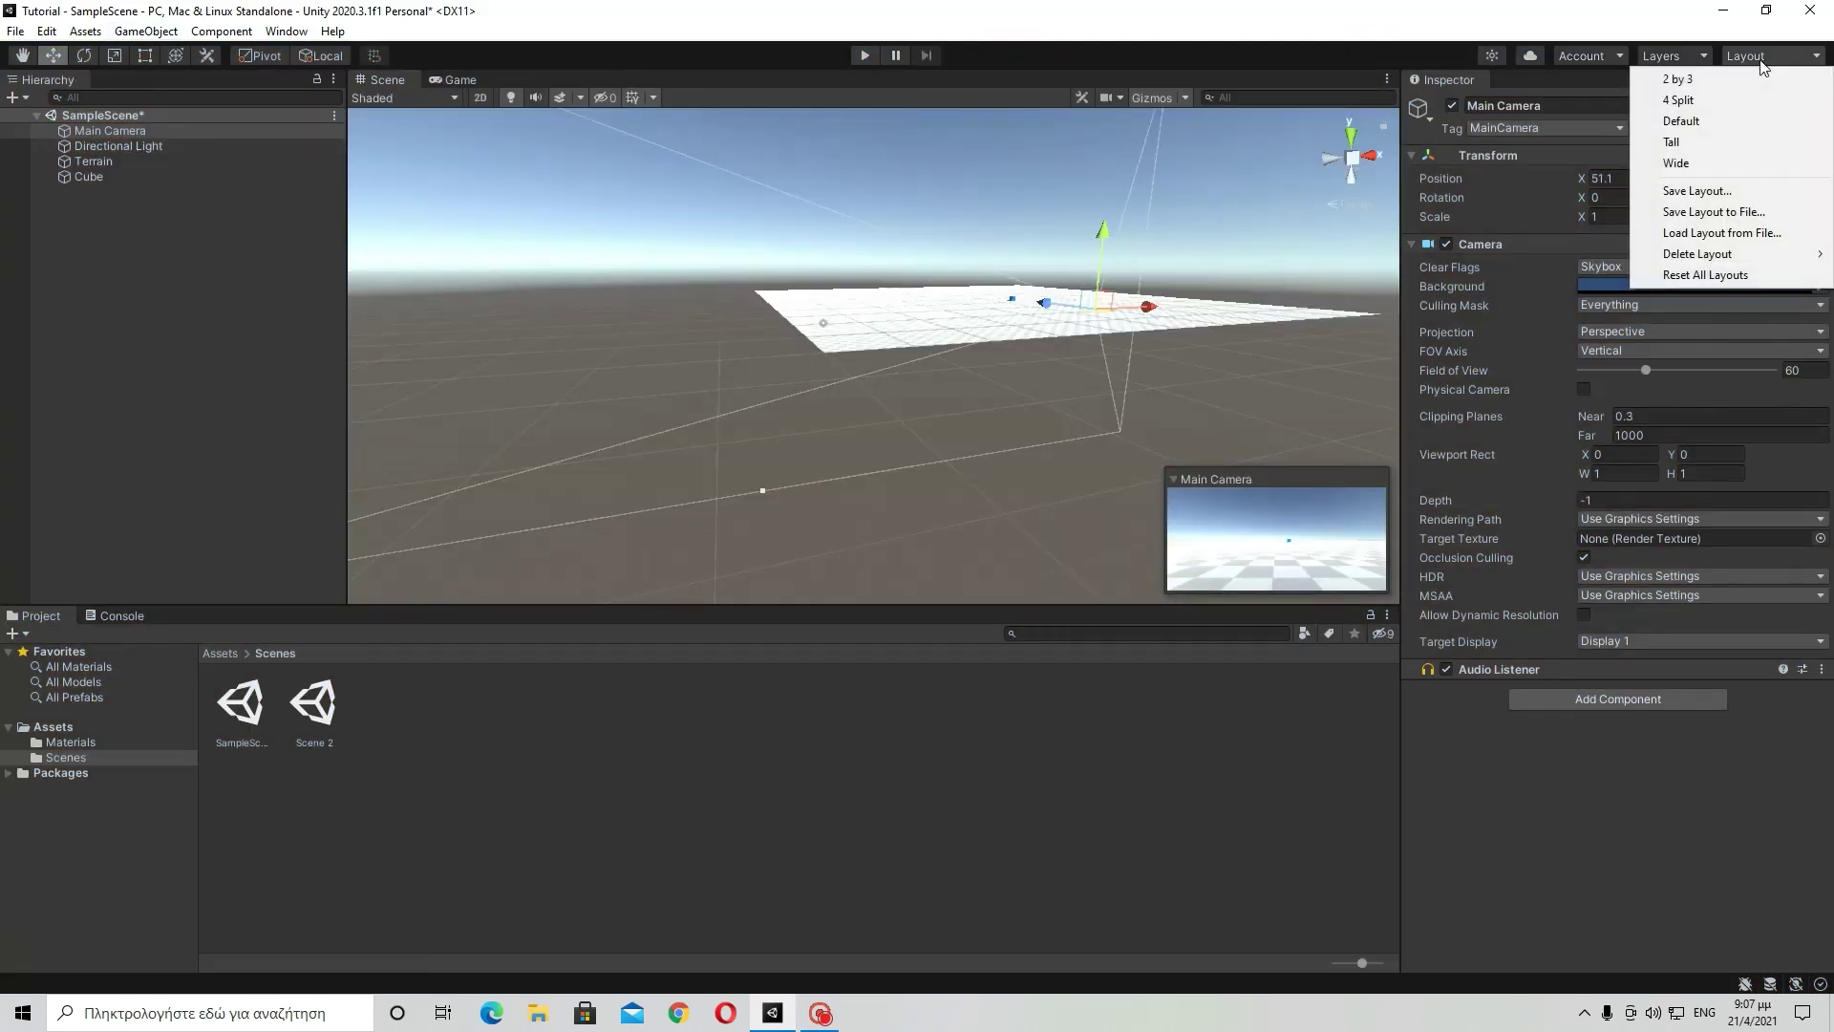
click(1777, 119)
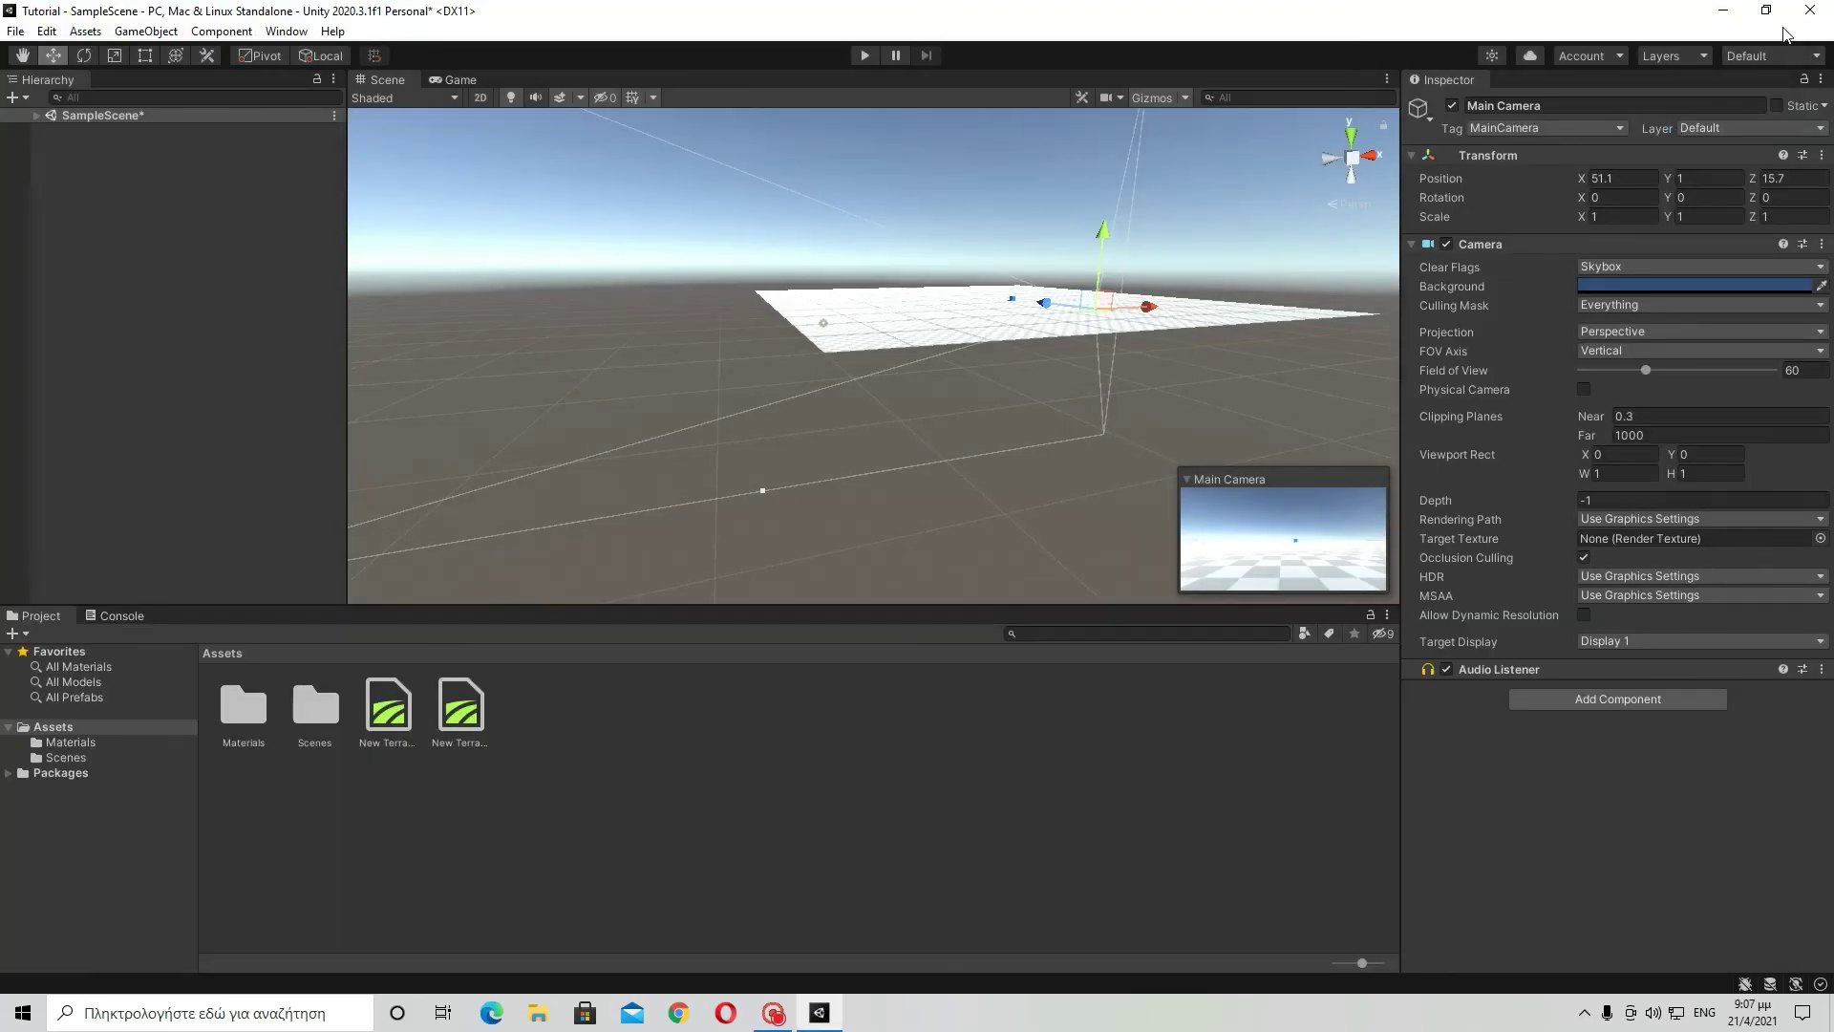
Review the Playmode tint in the color preferences and close the preferences.
click(46, 32)
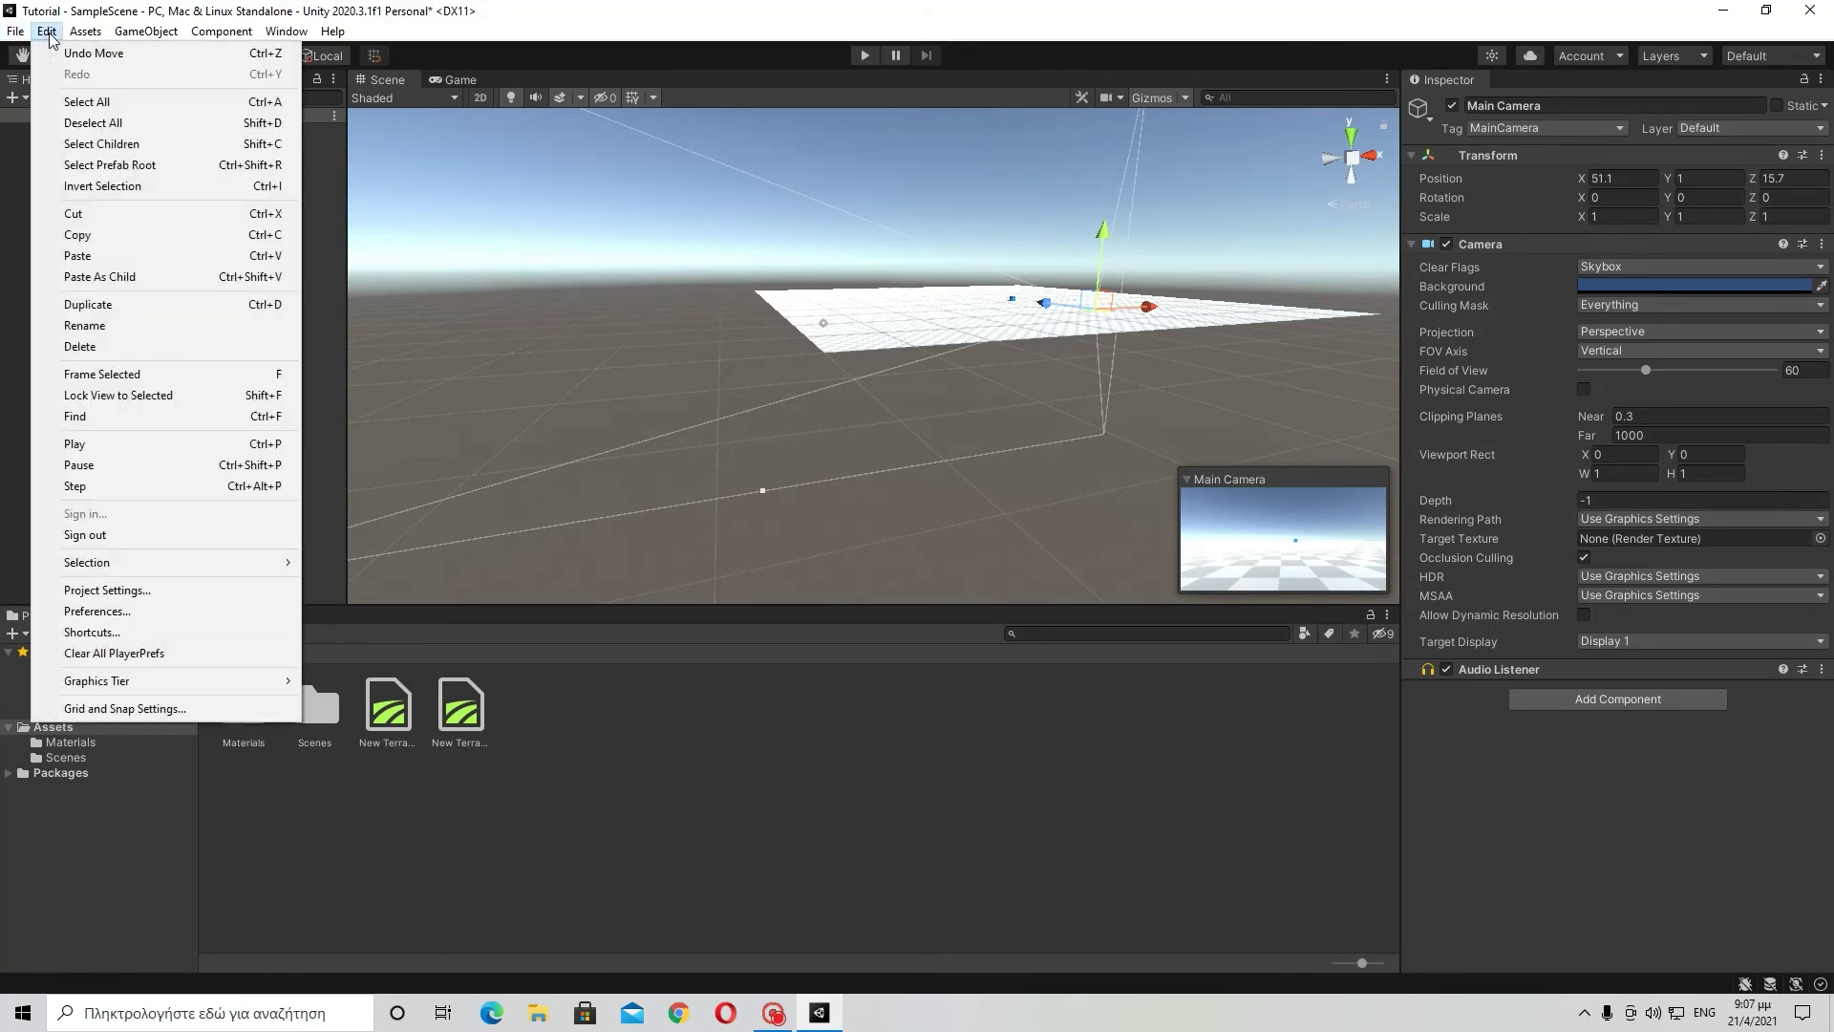
click(97, 613)
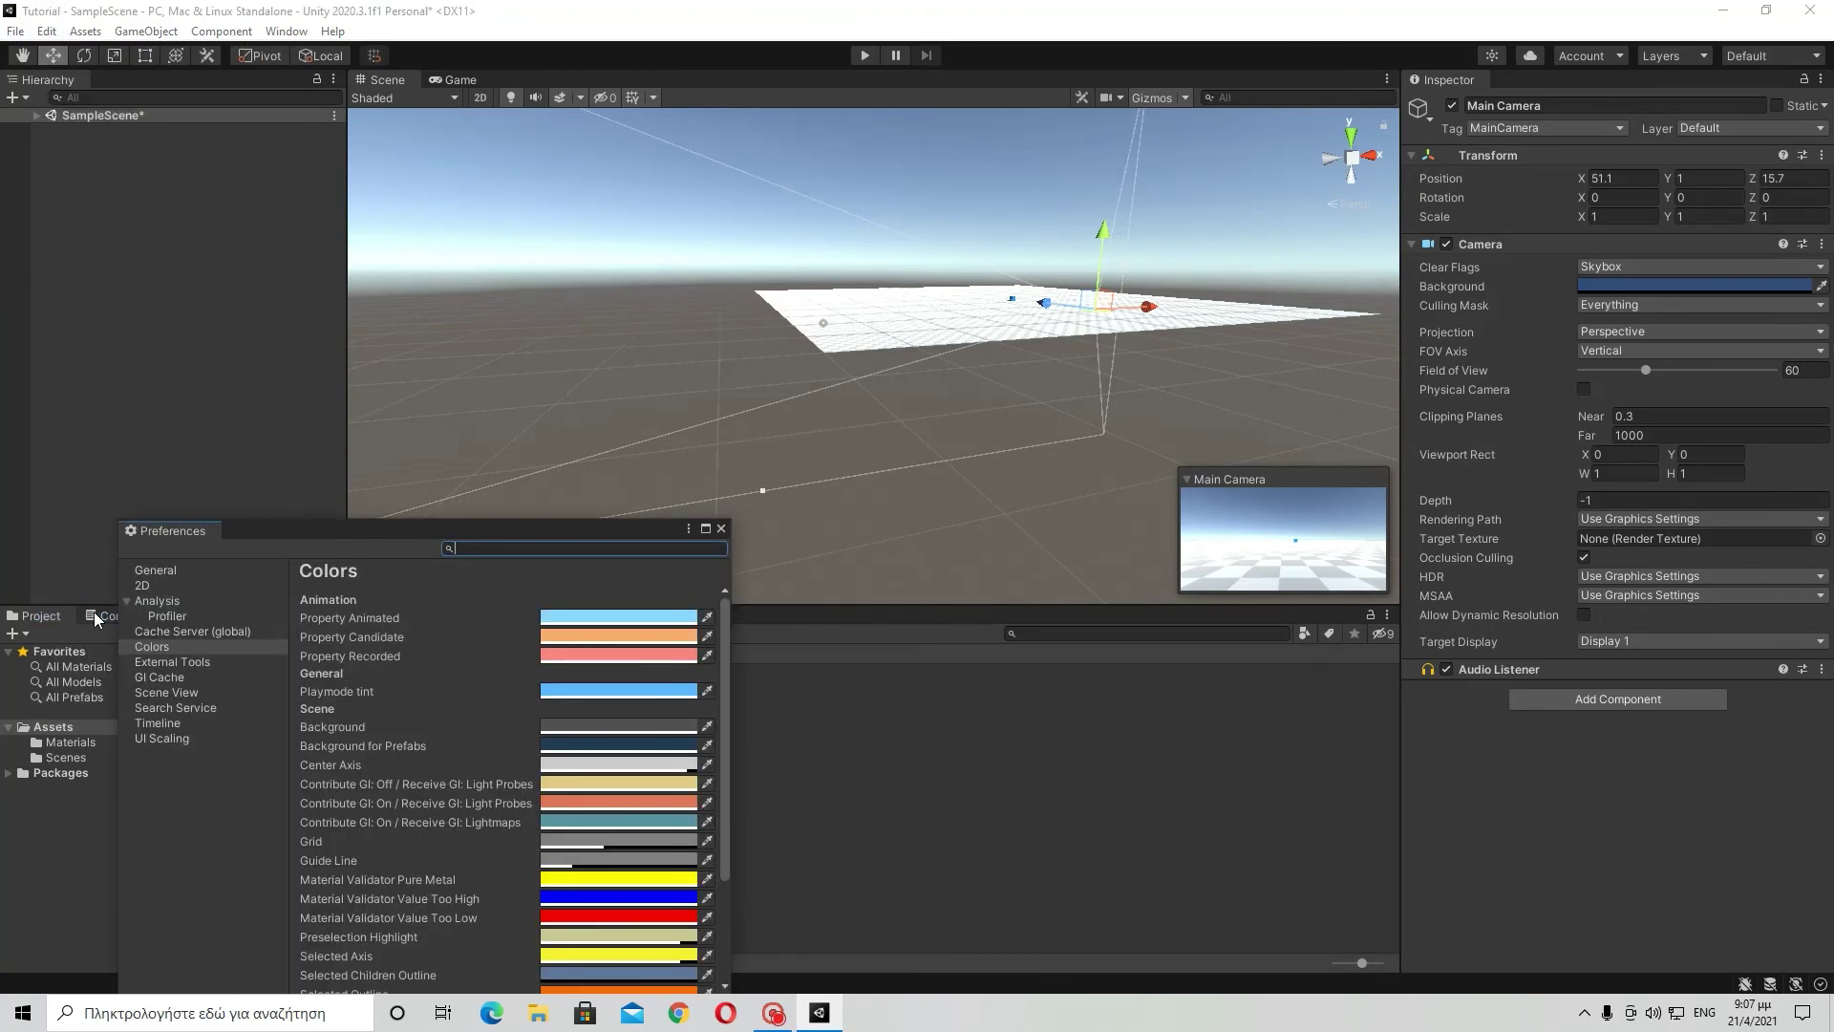
click(720, 529)
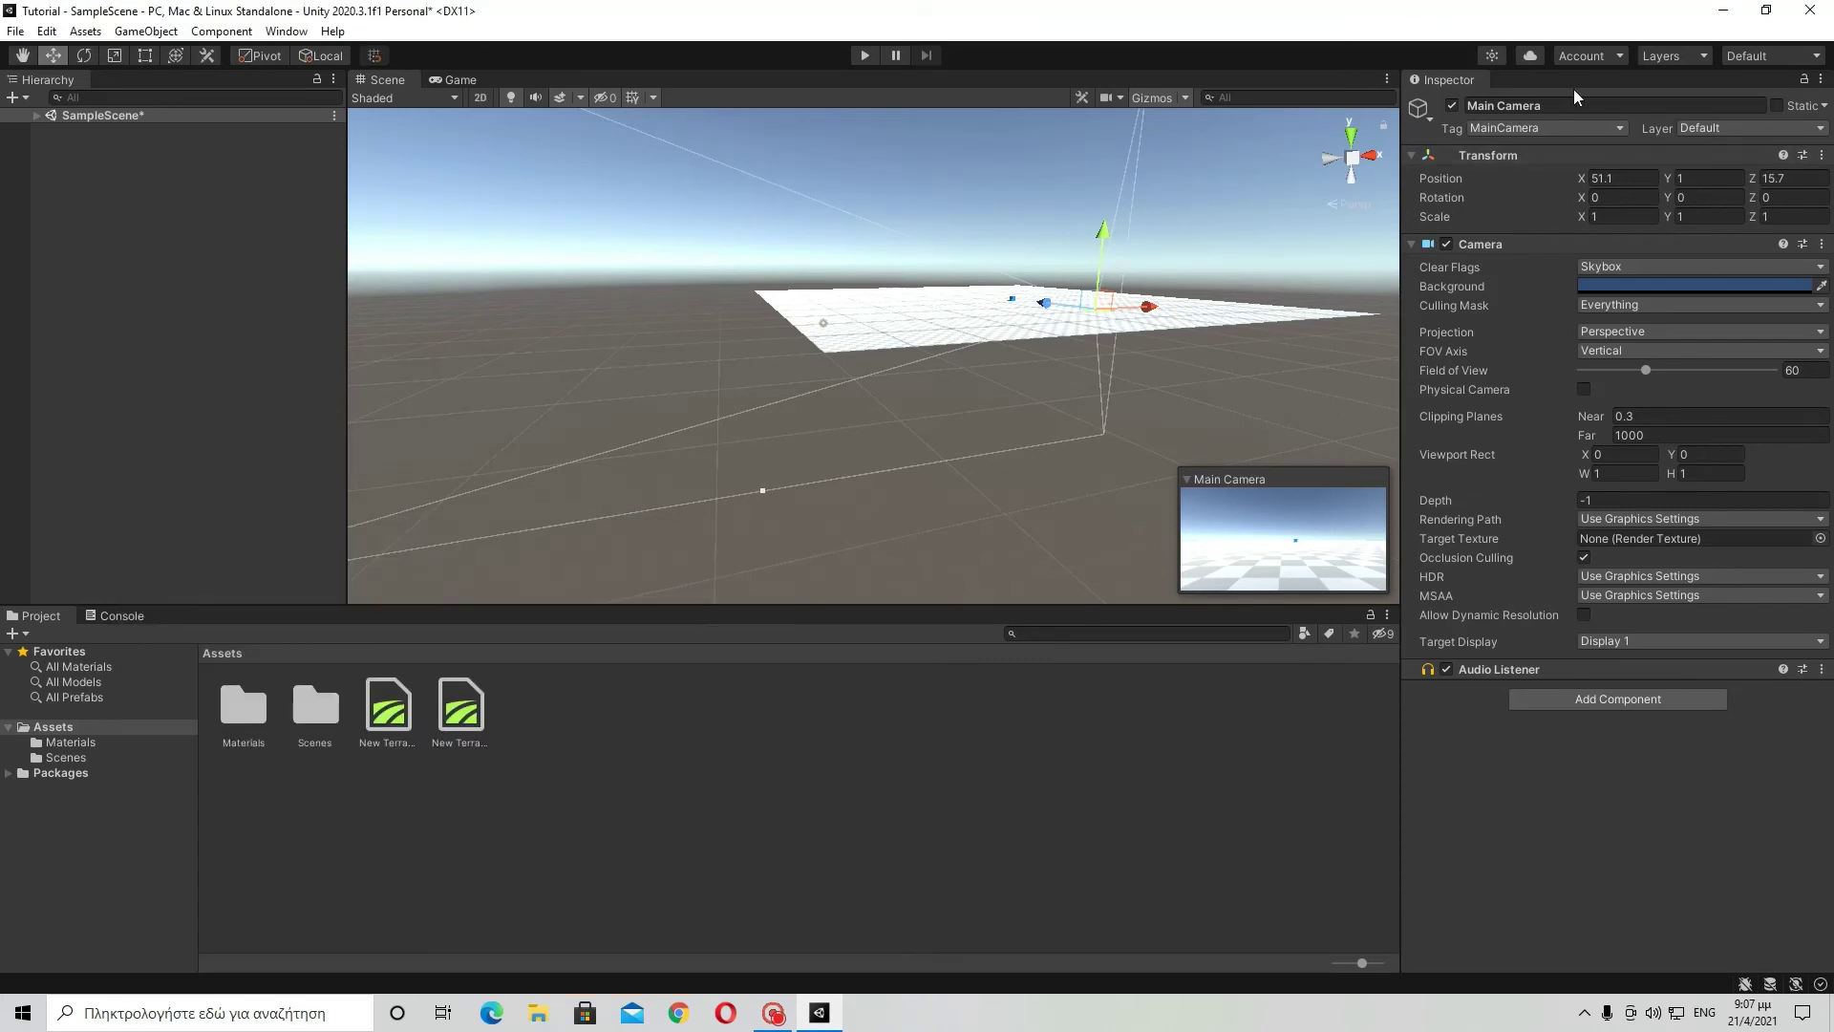
Reapply the Default editor layout.
click(1765, 53)
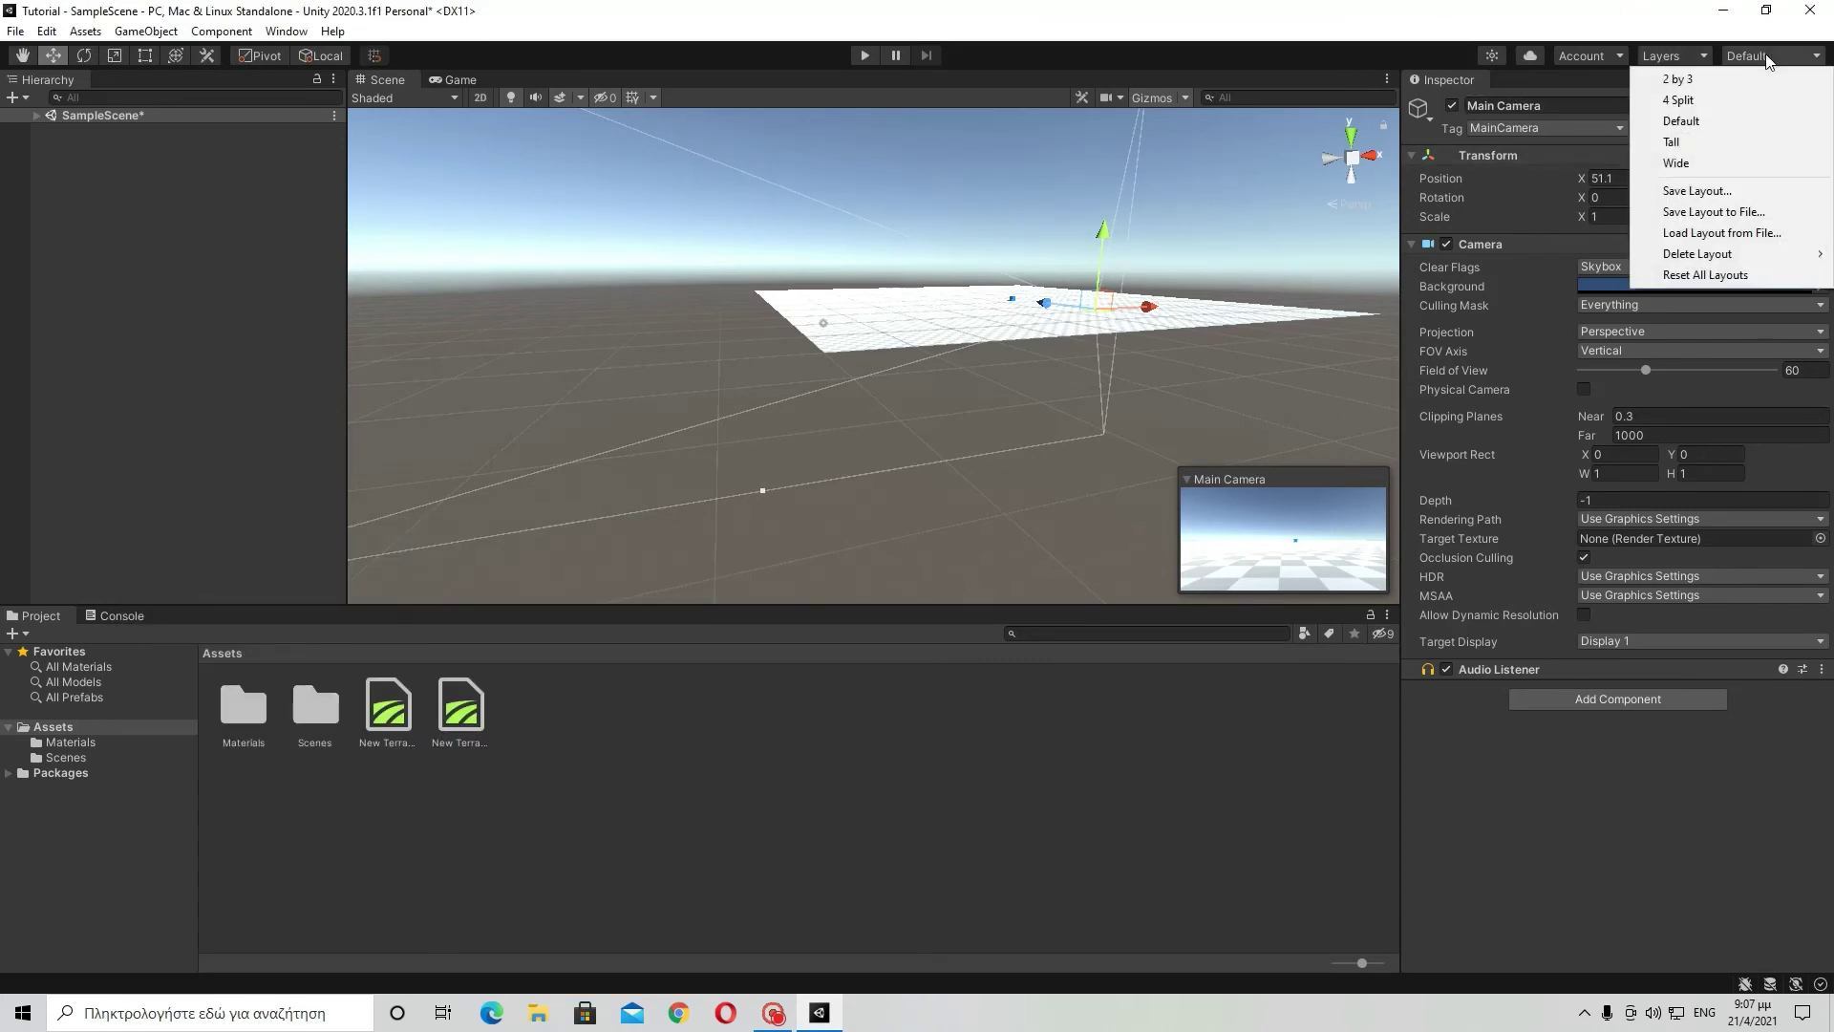
click(1691, 129)
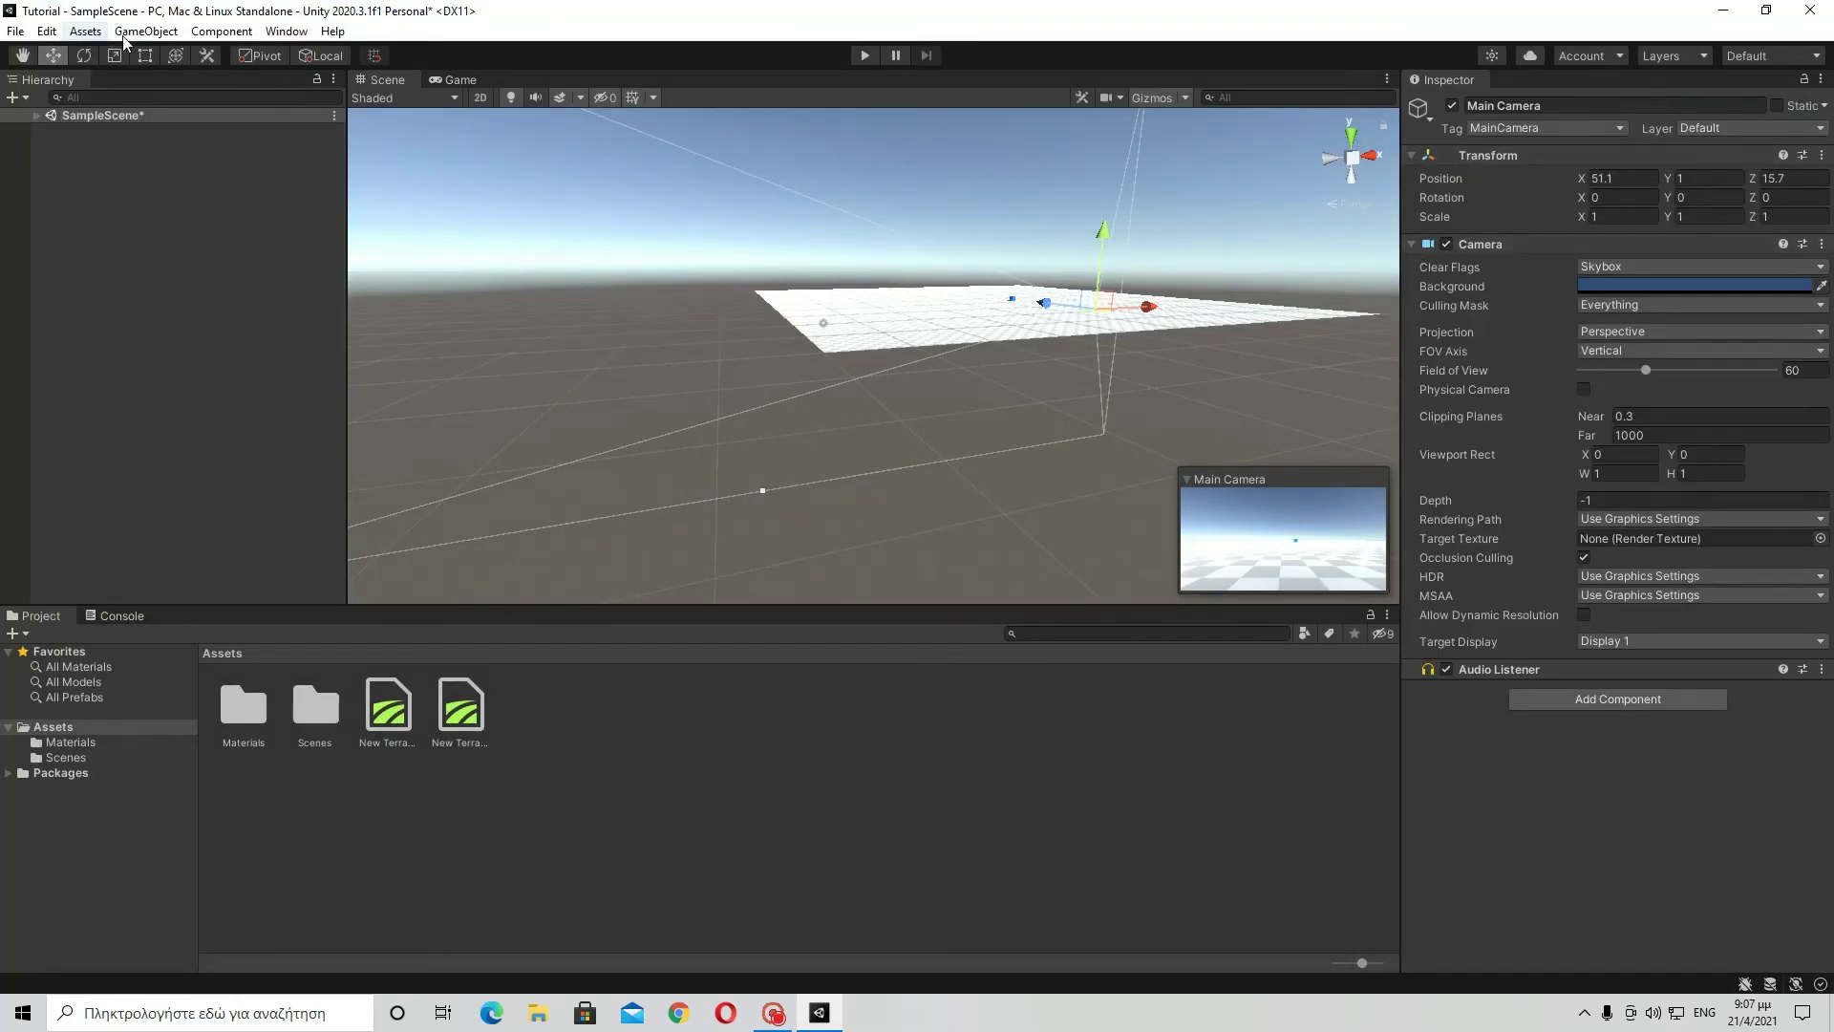
click(42, 35)
mouse_move(30, 38)
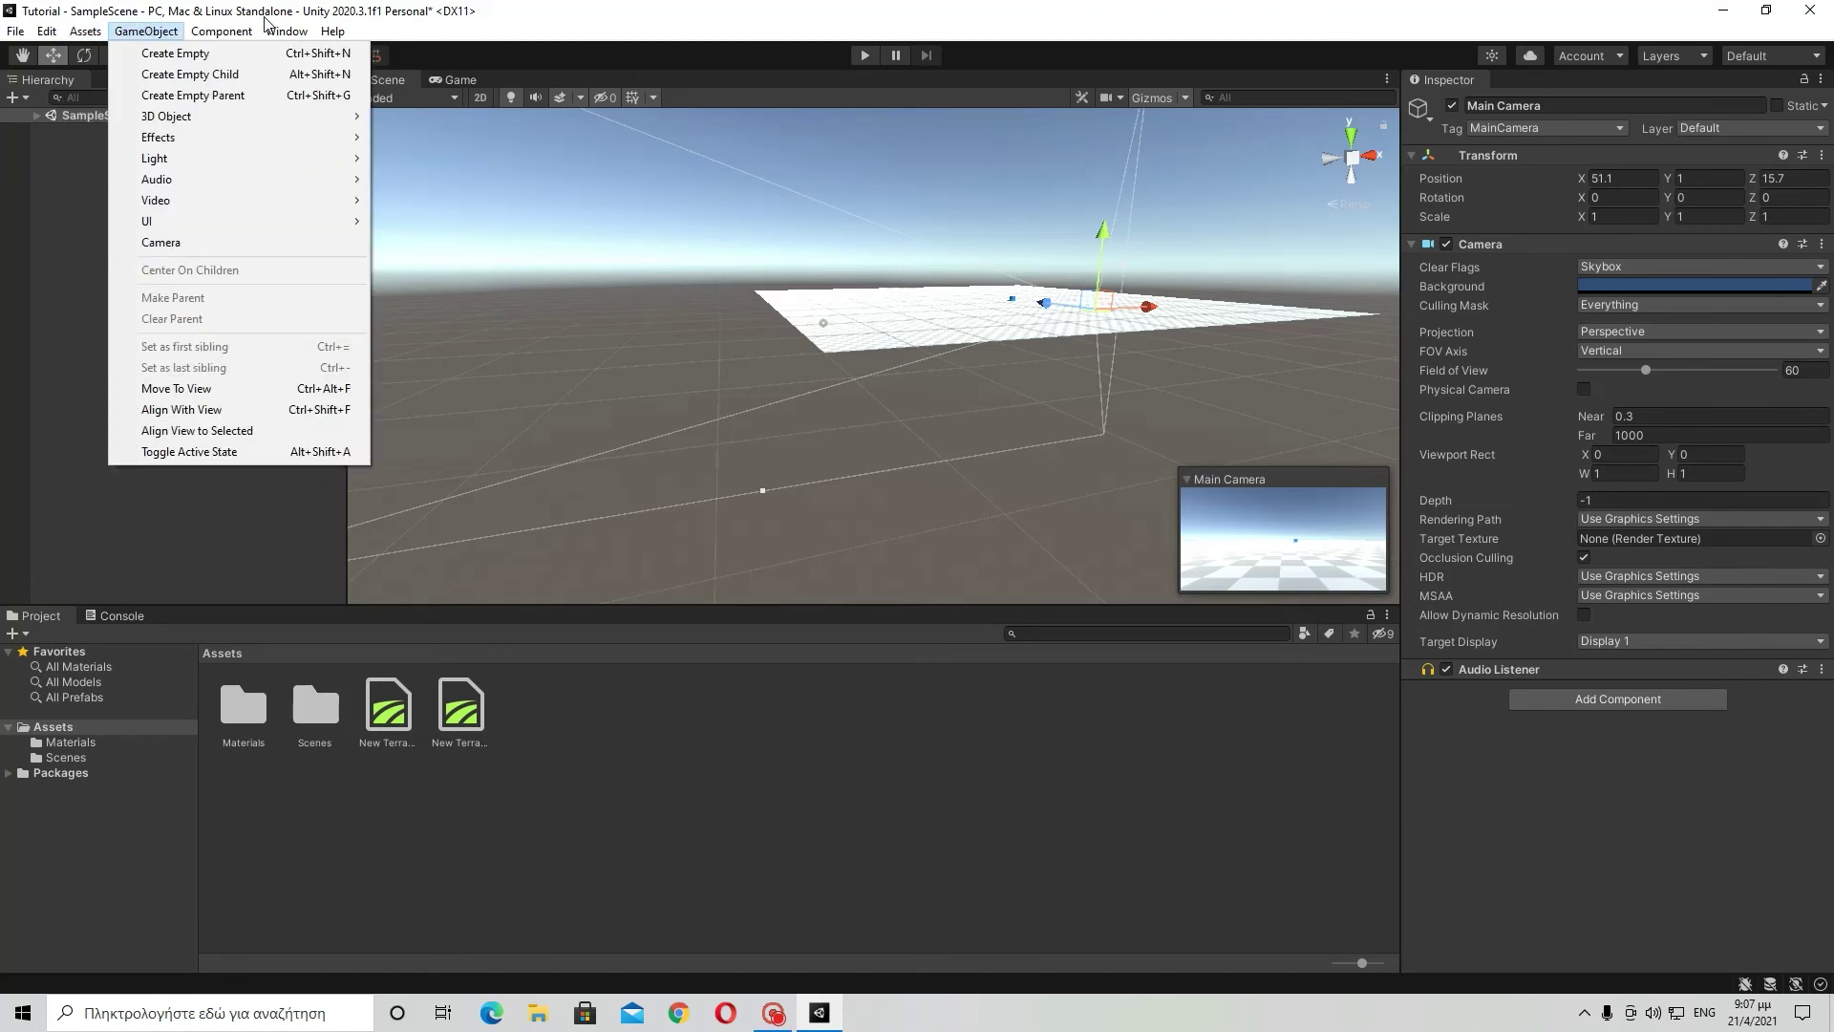
mouse_move(303, 31)
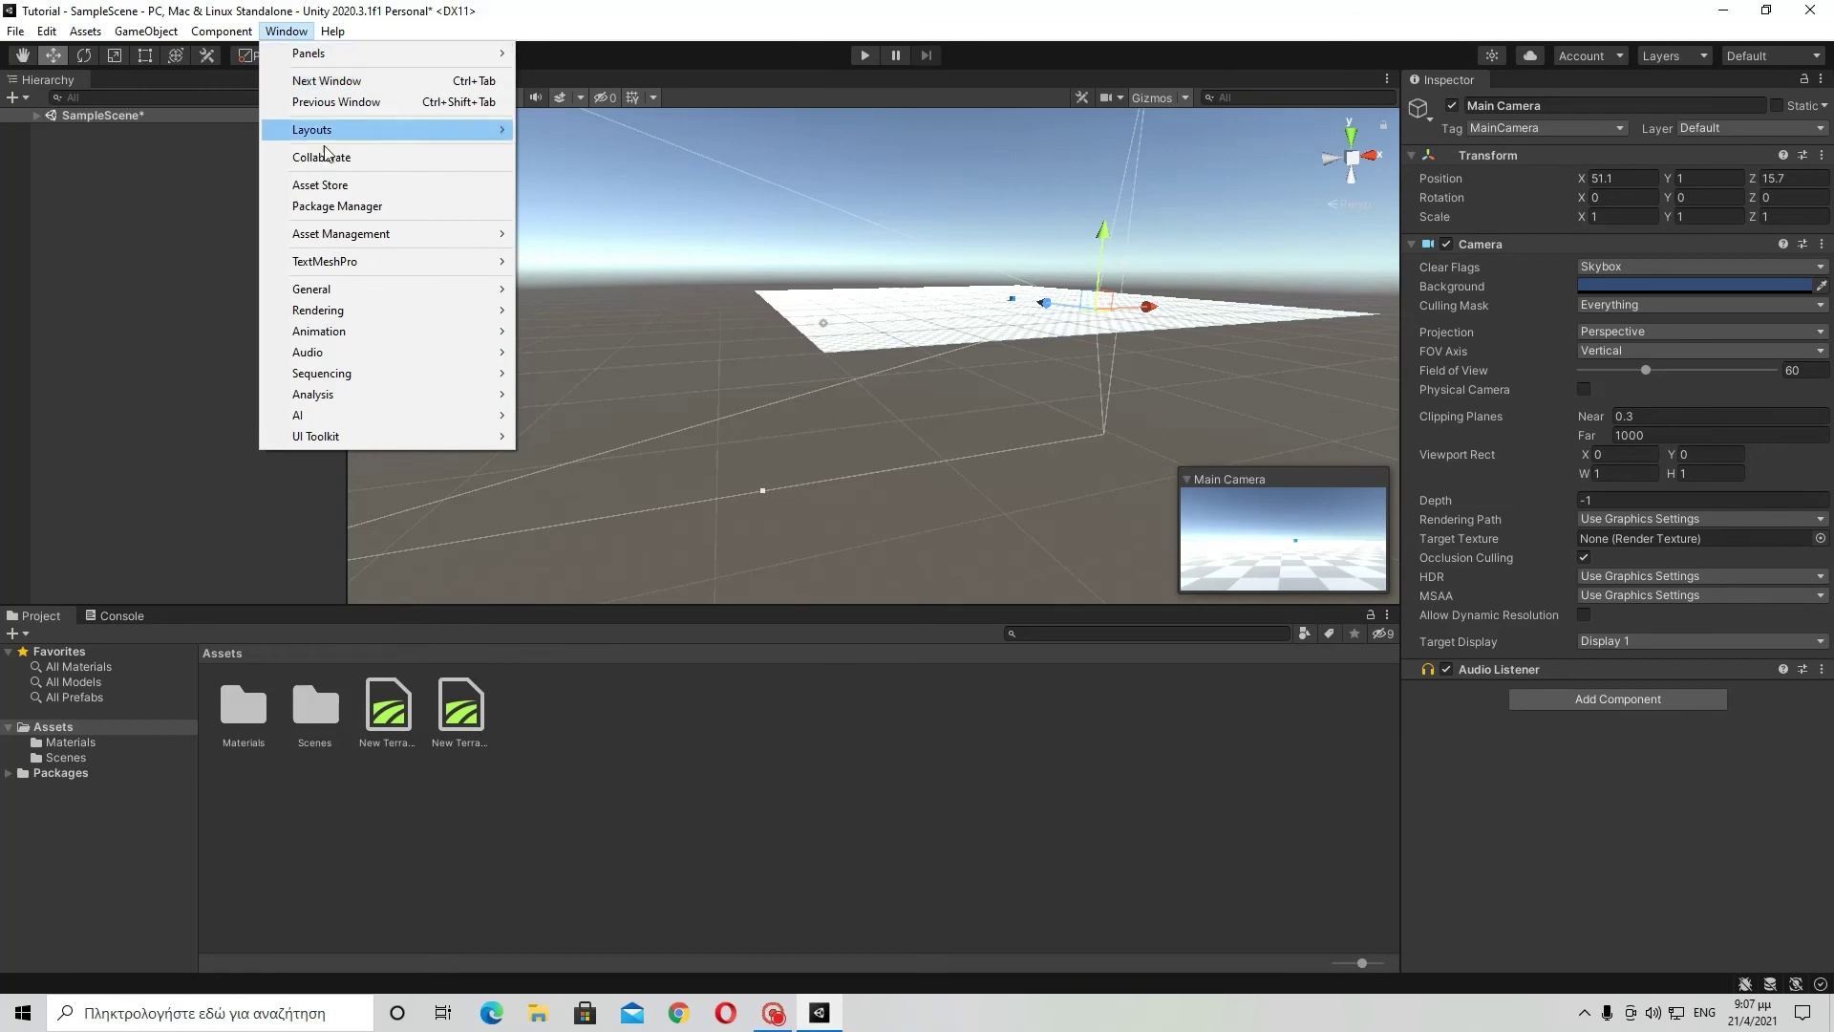
mouse_move(316, 134)
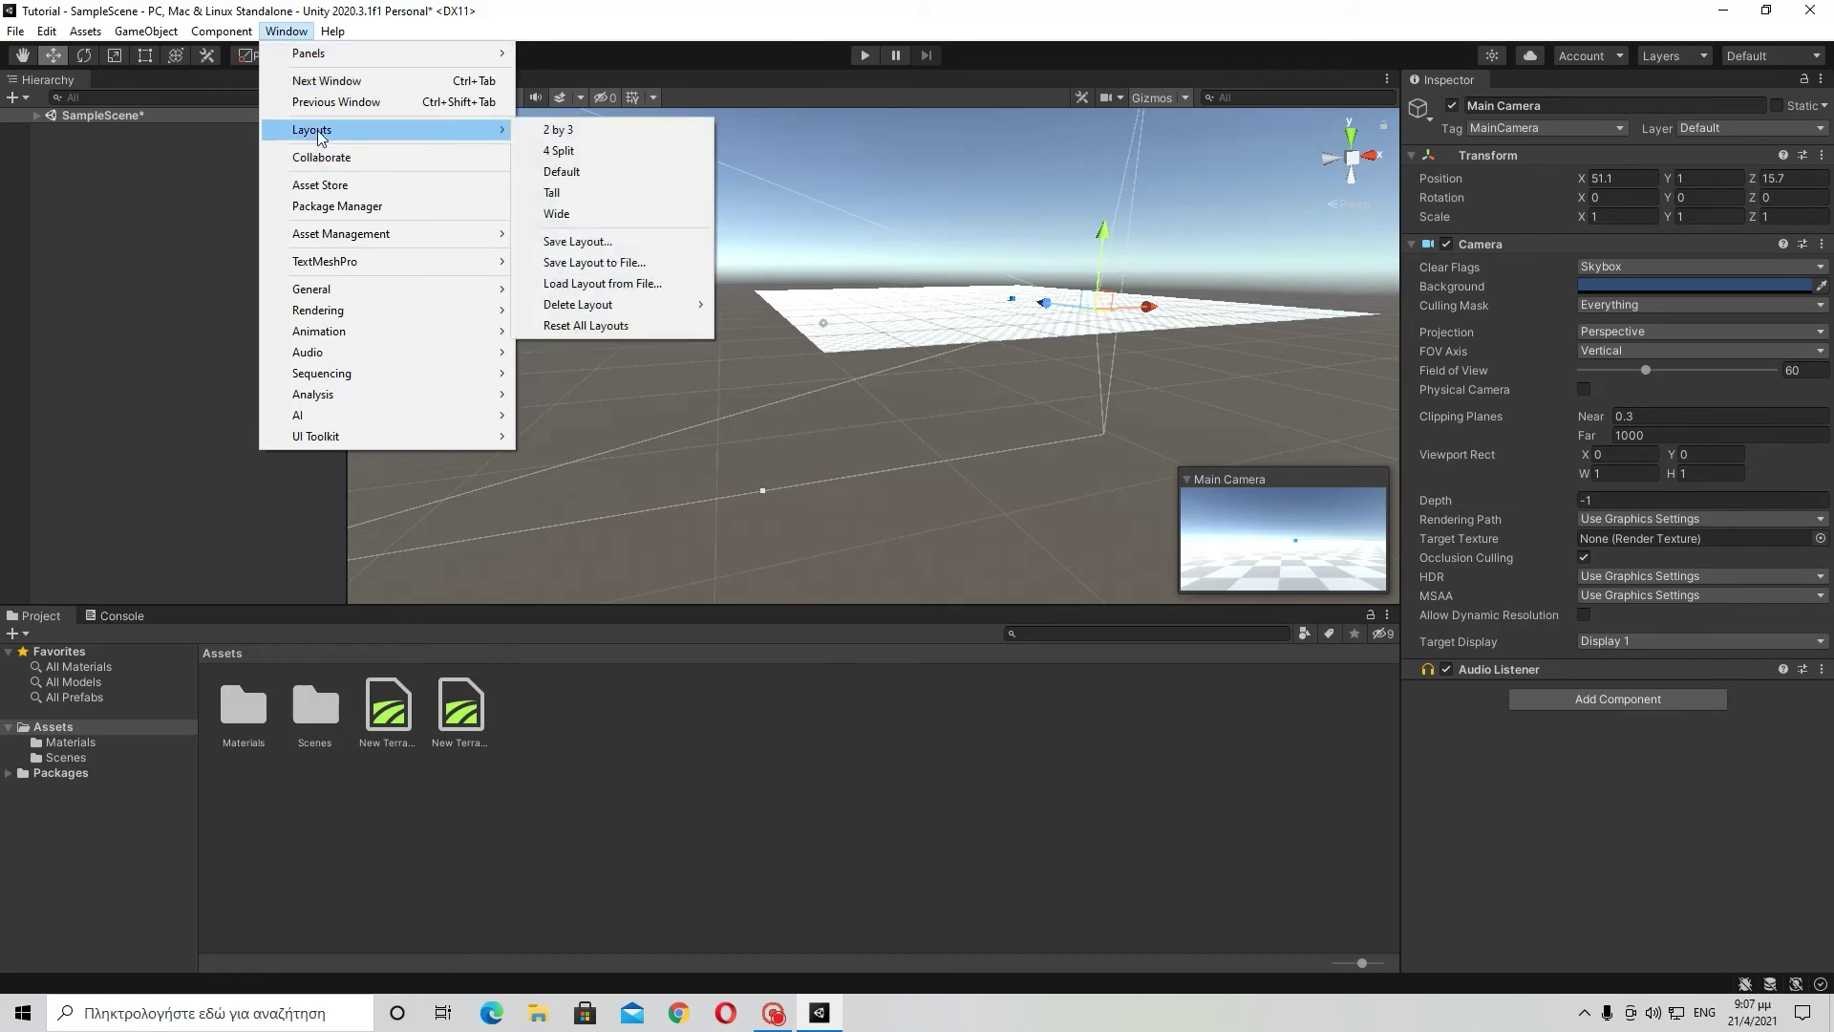
click(615, 172)
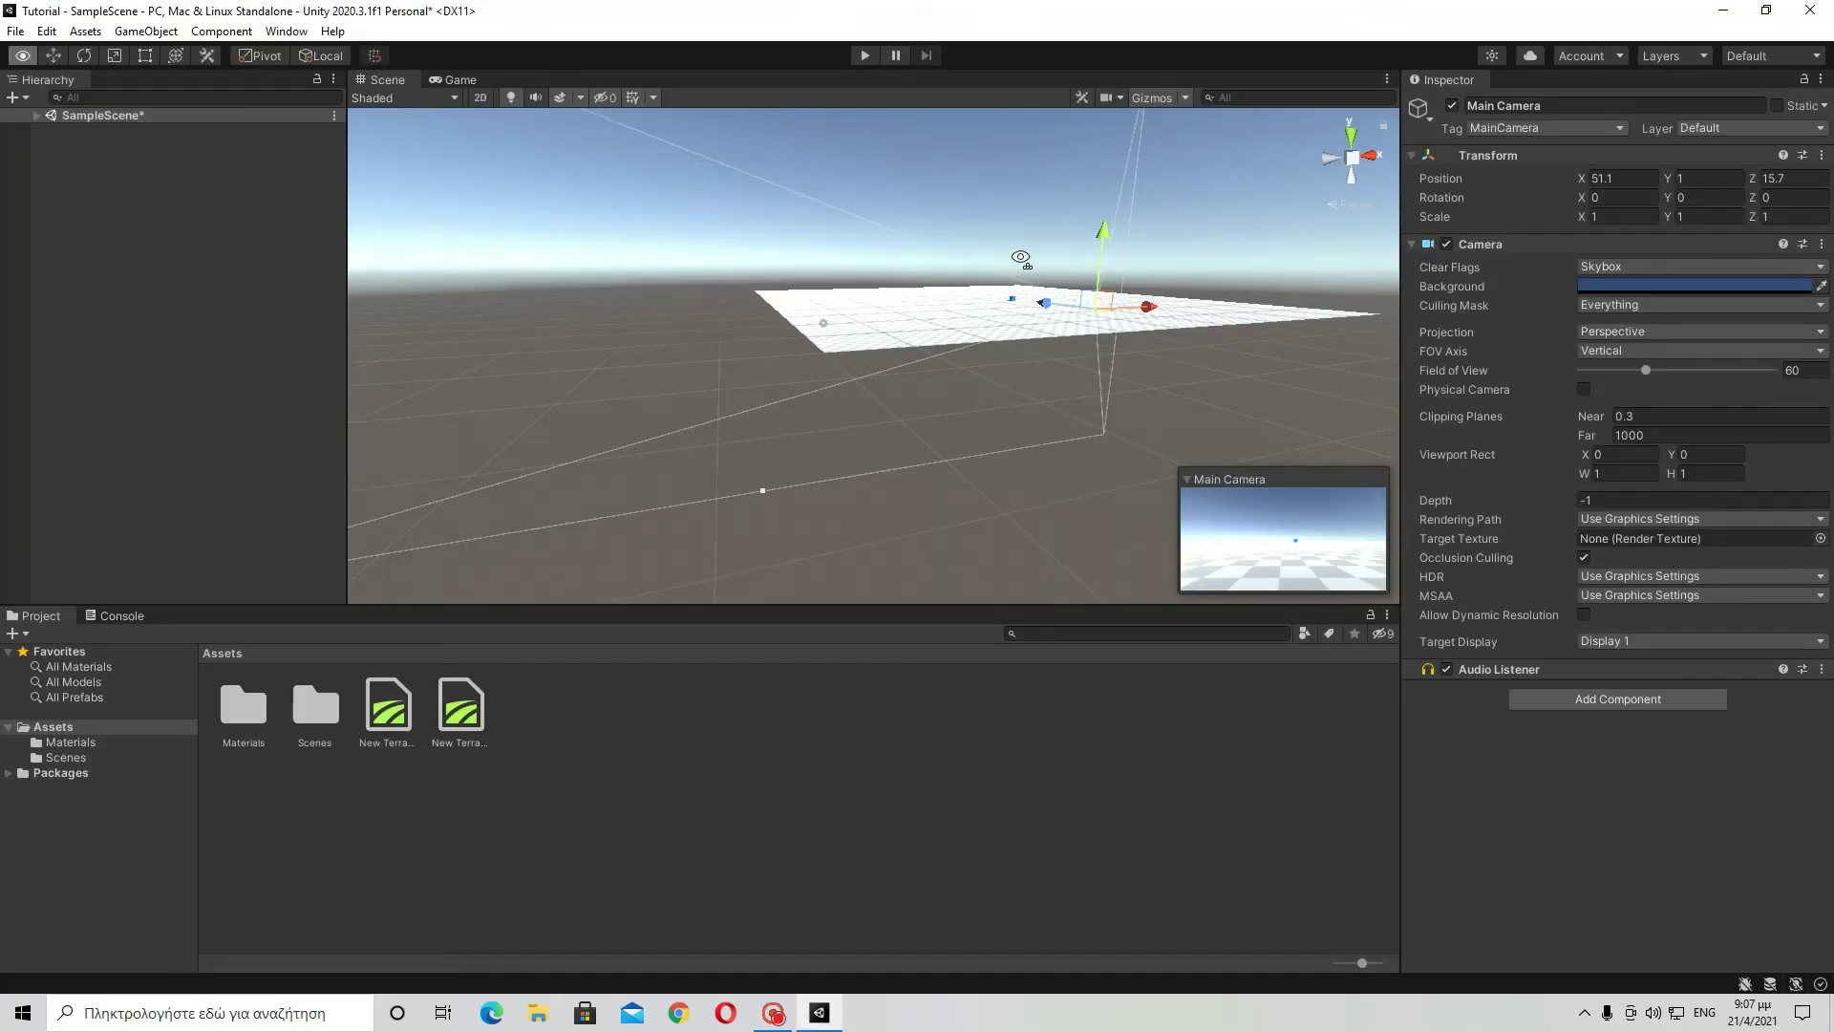
Select the Directional Light in the scene and set its color to pure white (FFFFFF).
alt+drag(1016, 269, 710, 264)
click(697, 269)
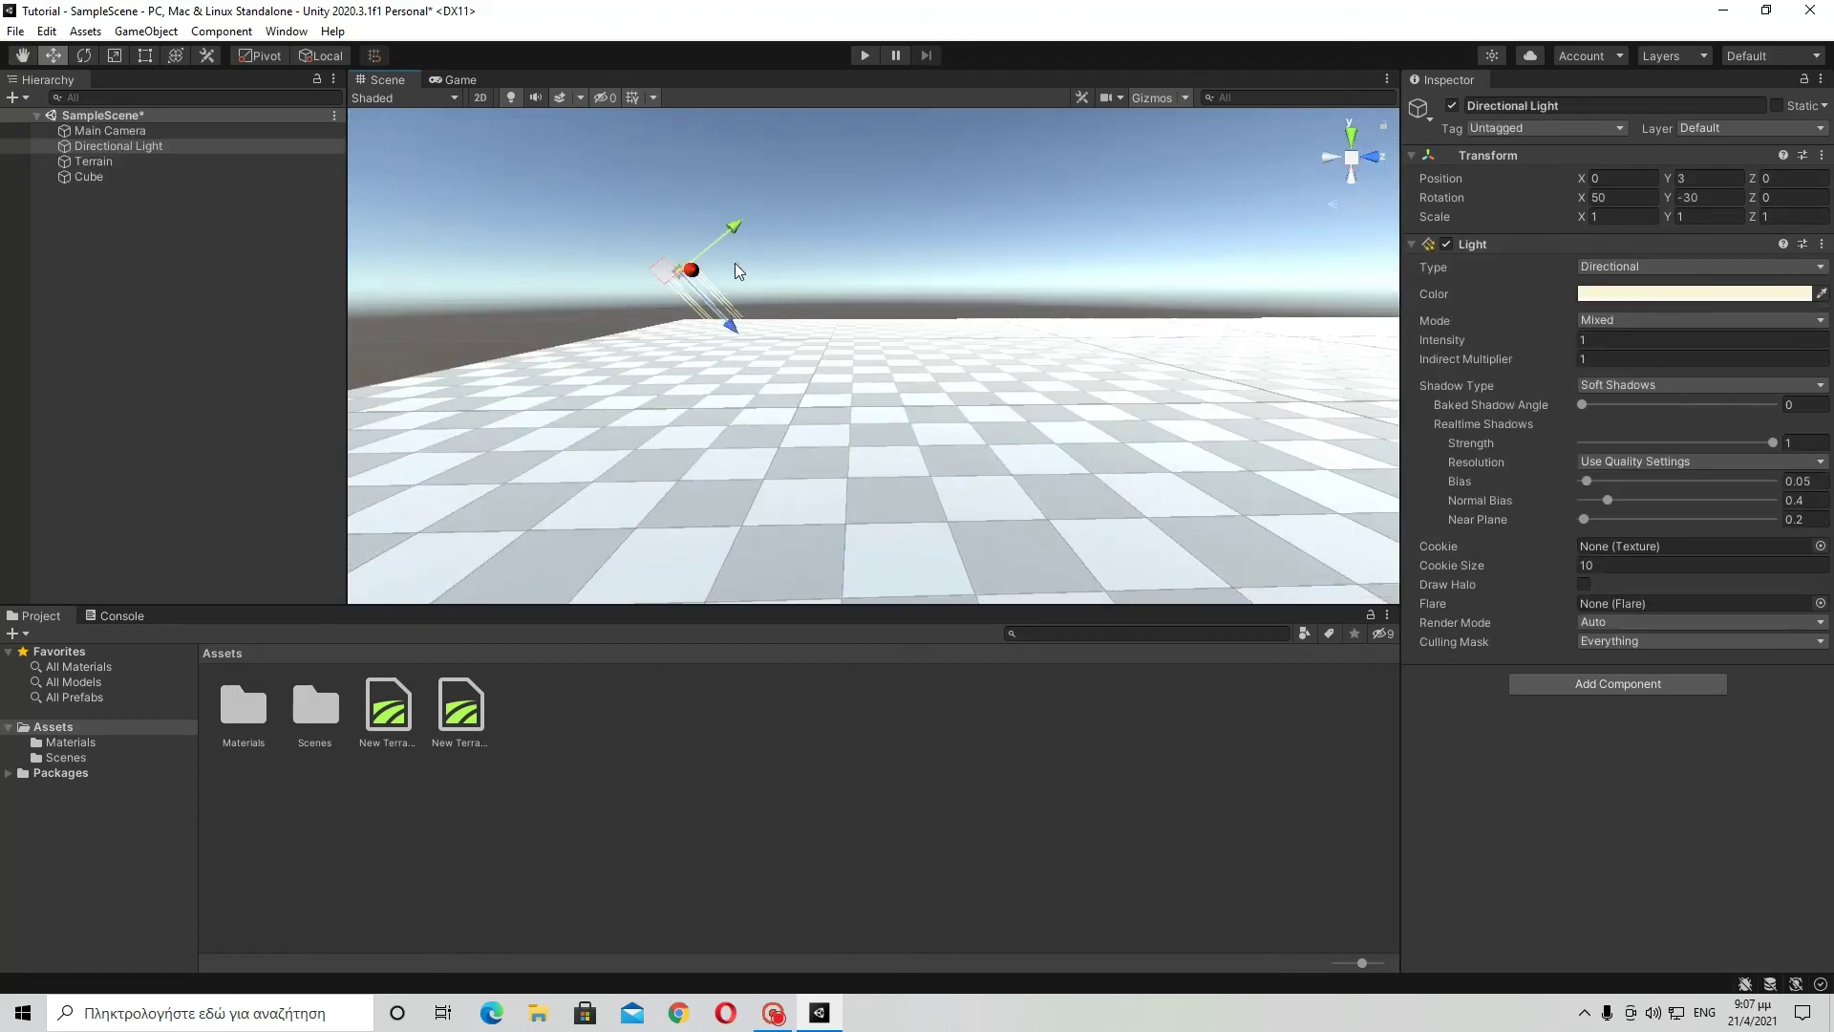
click(1716, 294)
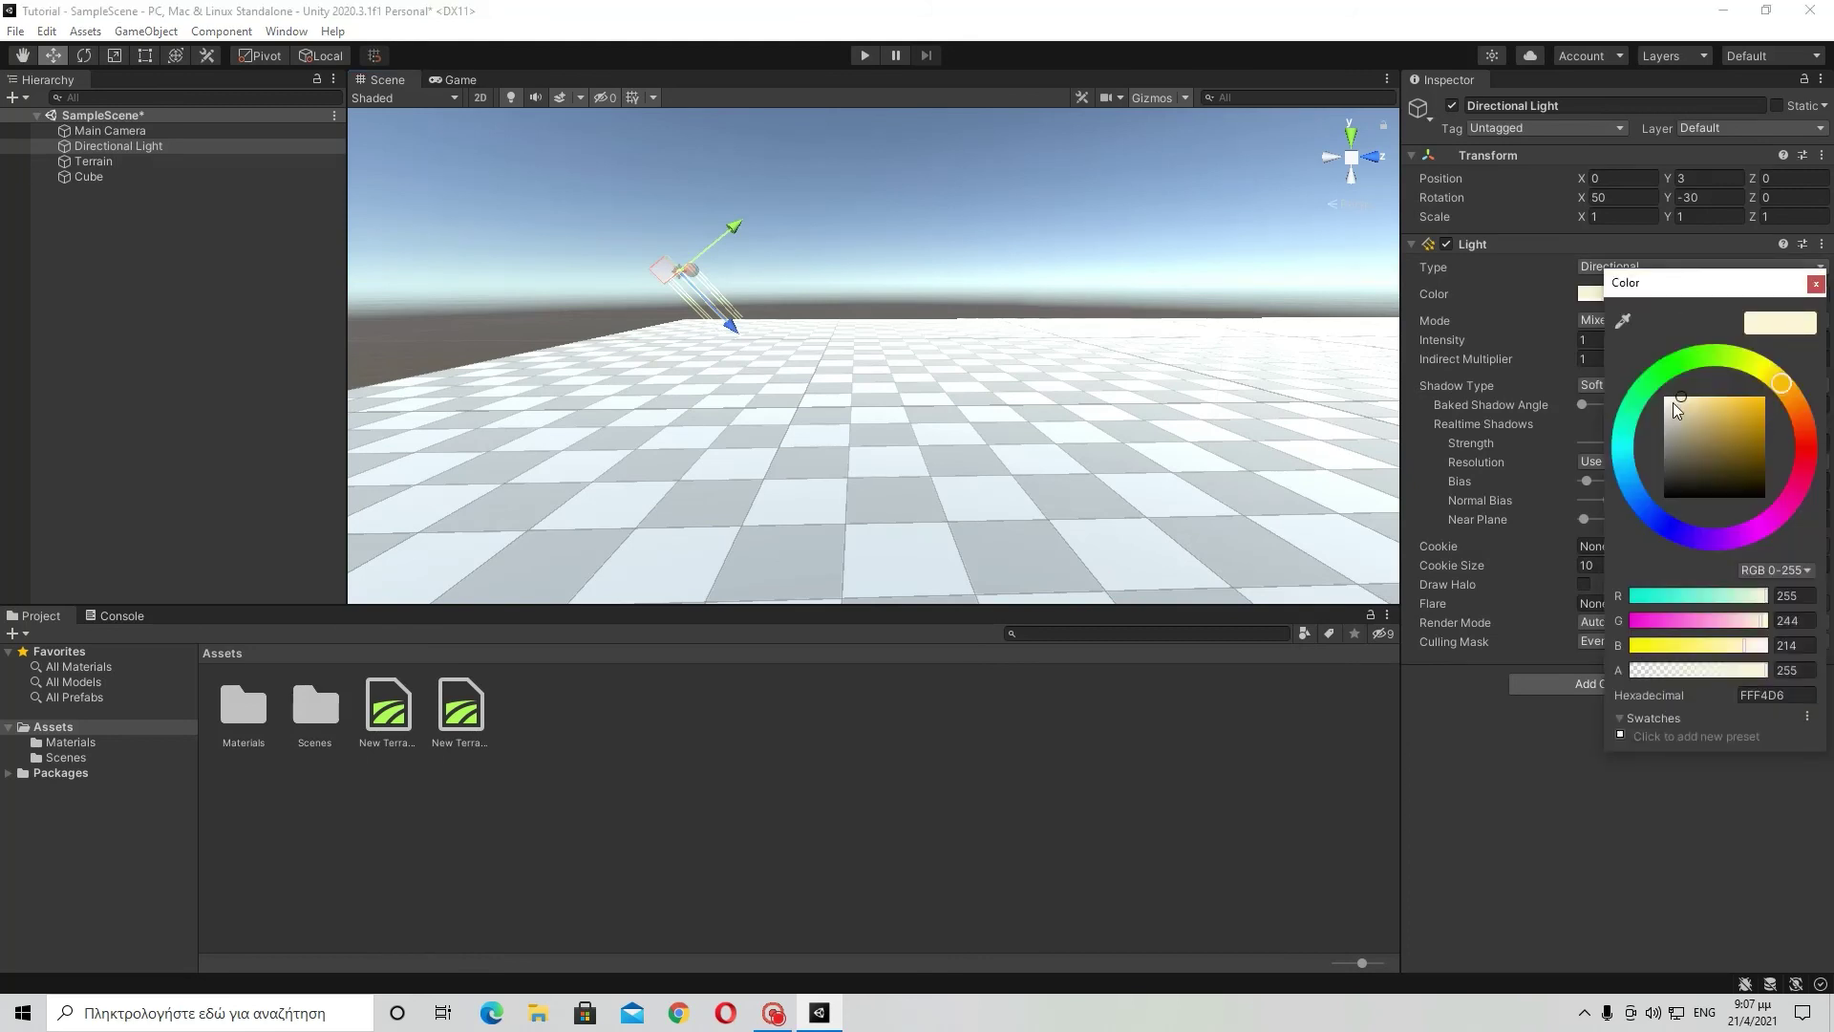
mouse_move(1675, 403)
mouse_down()
mouse_move(1765, 398)
mouse_move(1682, 885)
mouse_move(1703, 956)
mouse_move(1486, 264)
mouse_move(1309, 135)
mouse_up()
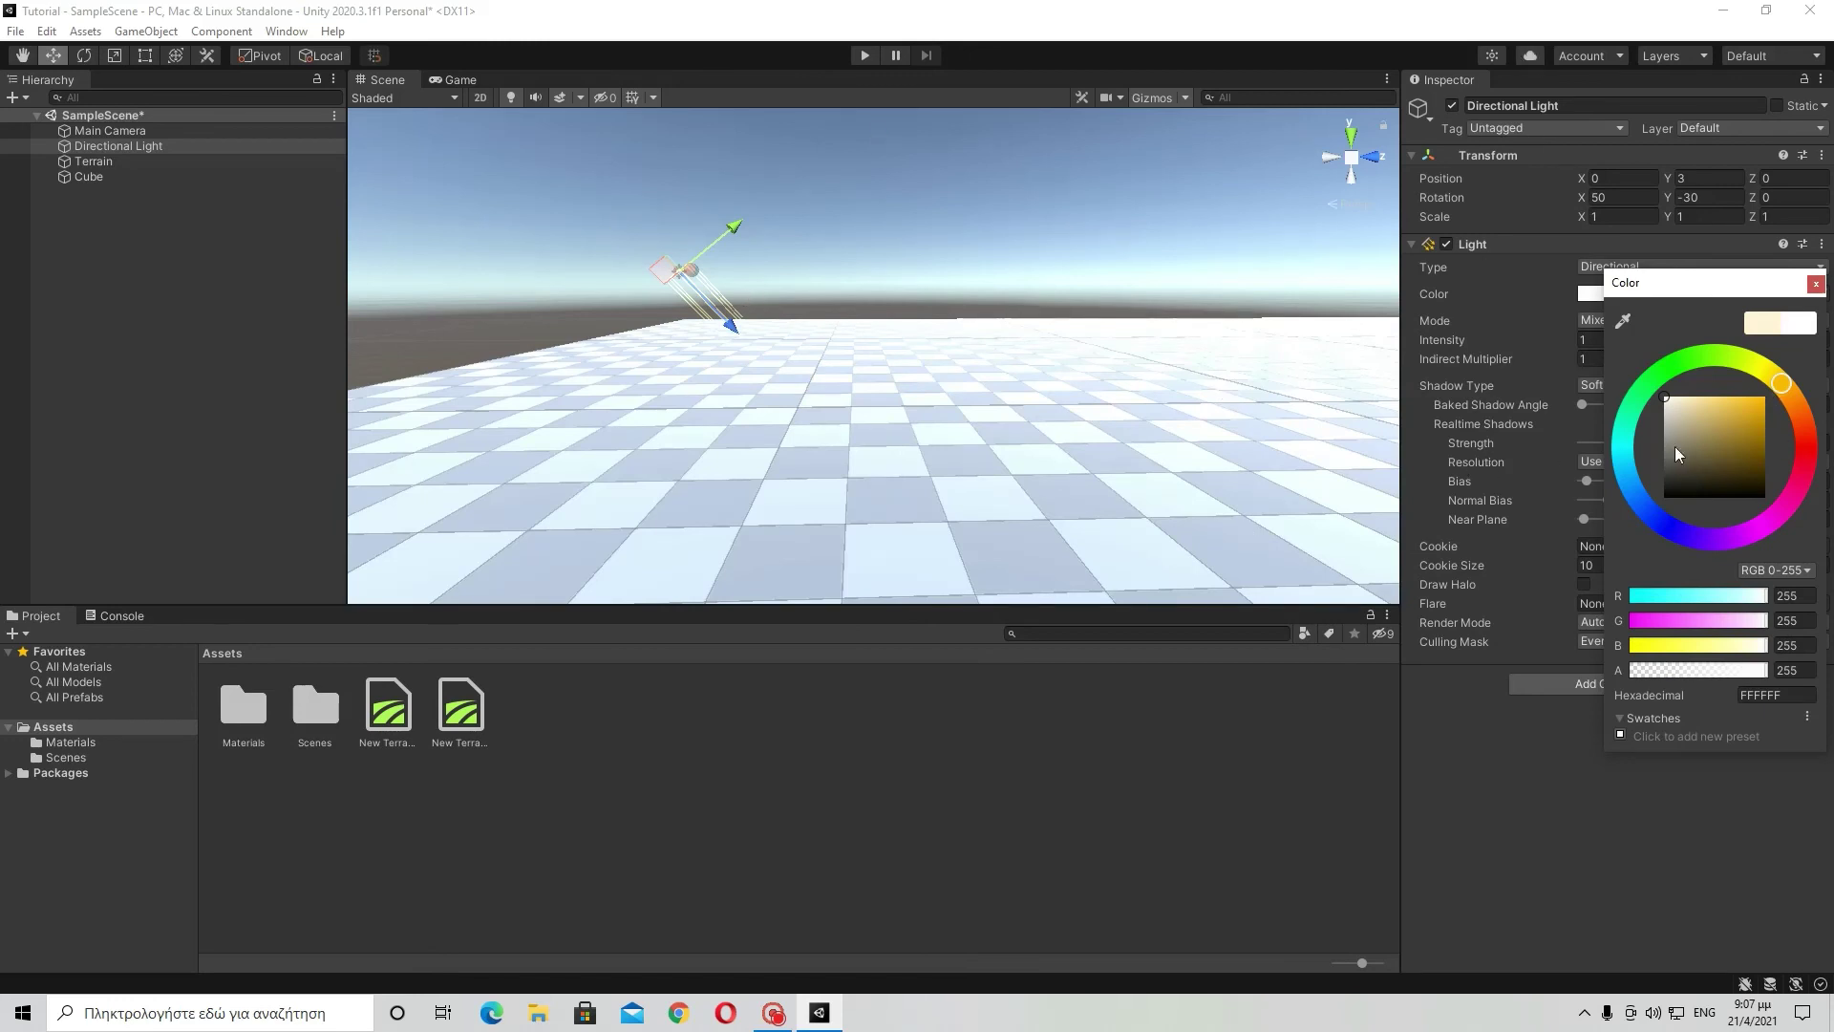
click(1621, 468)
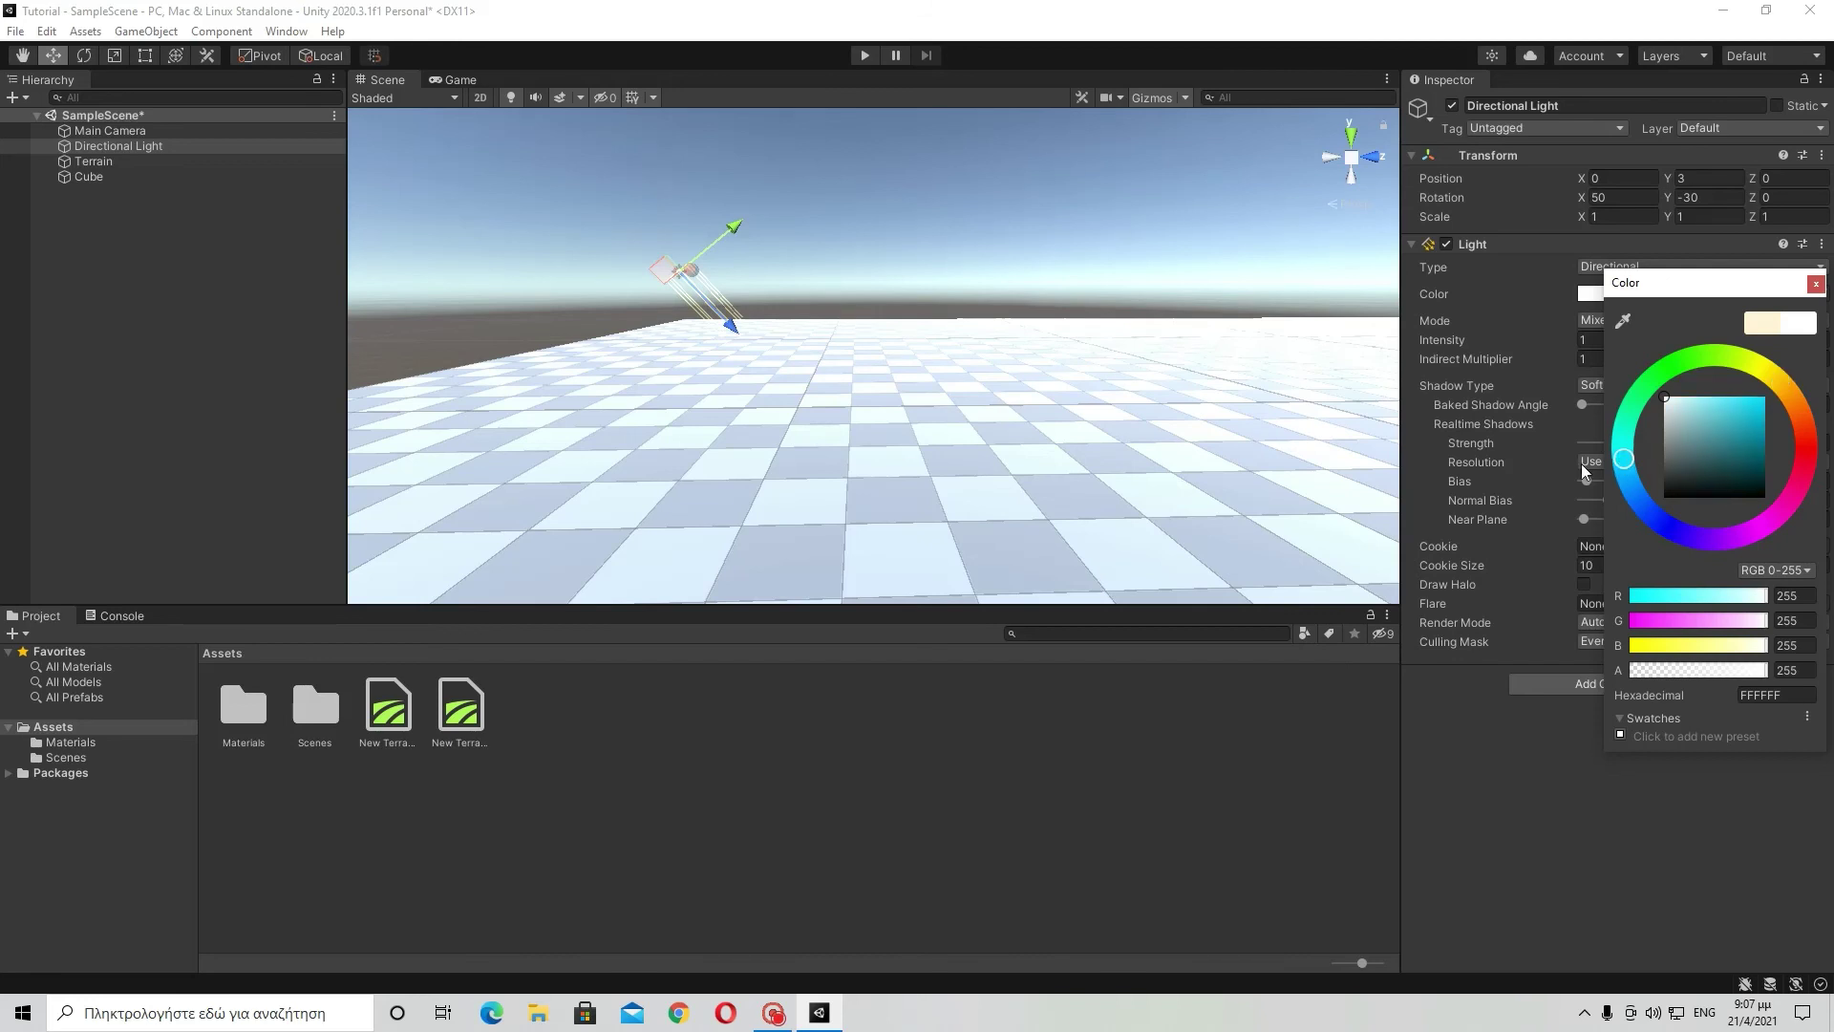
click(1816, 283)
Delete the New Terrain asset from the Assets folder.
right_drag(1215, 386, 669, 715)
click(433, 709)
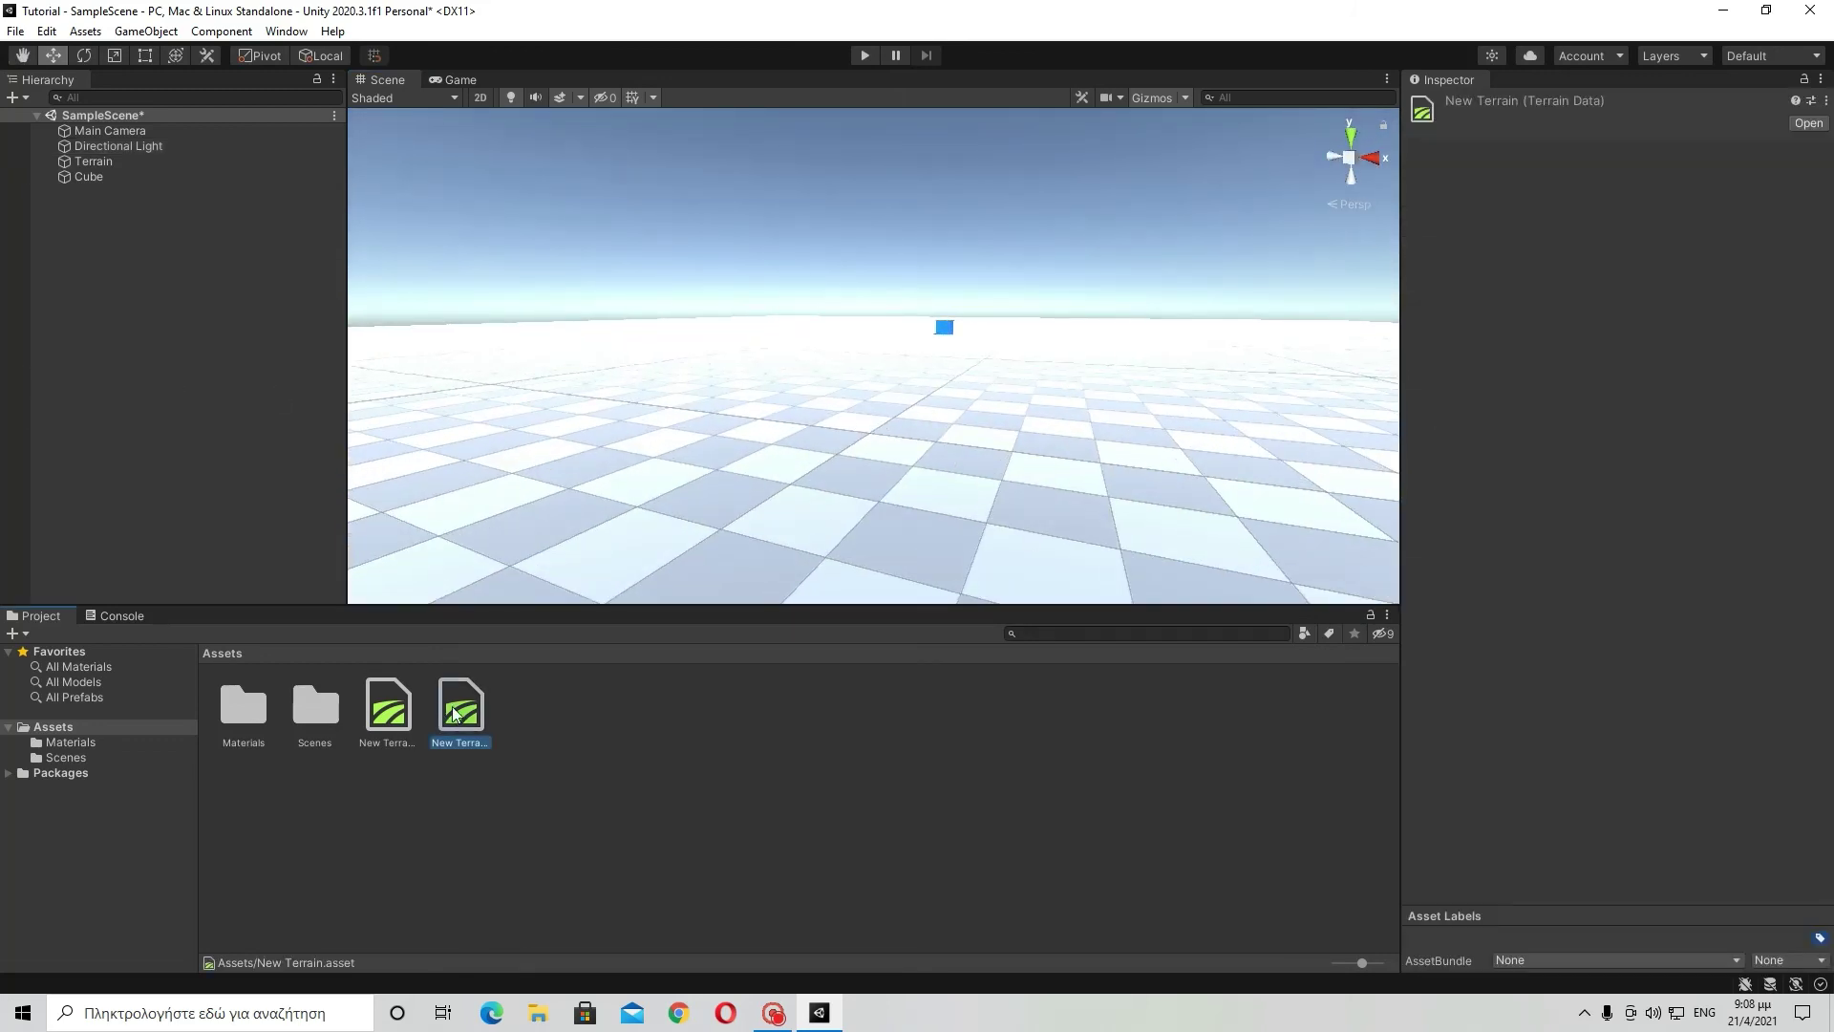
key(Delete)
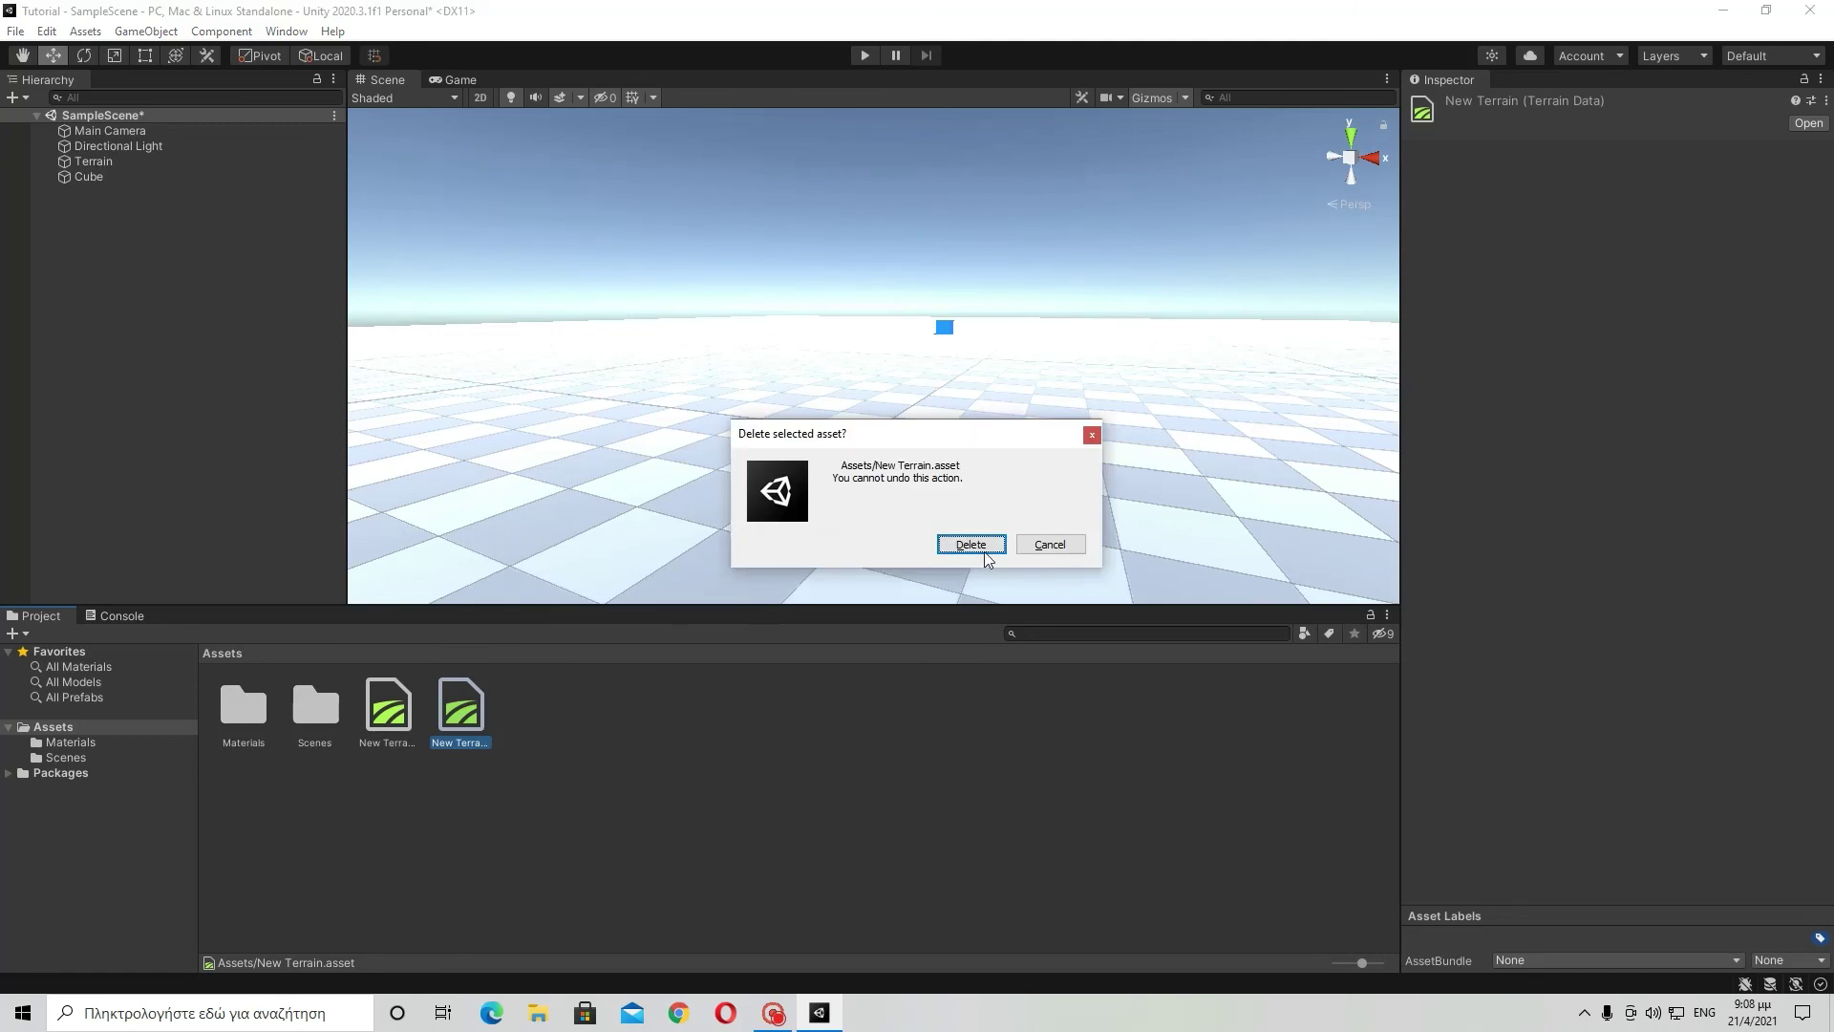
click(971, 545)
Try to undo the deletion of the terrain asset.
key(ctrl+z)
key(ctrl+z)
key(ctrl+z)
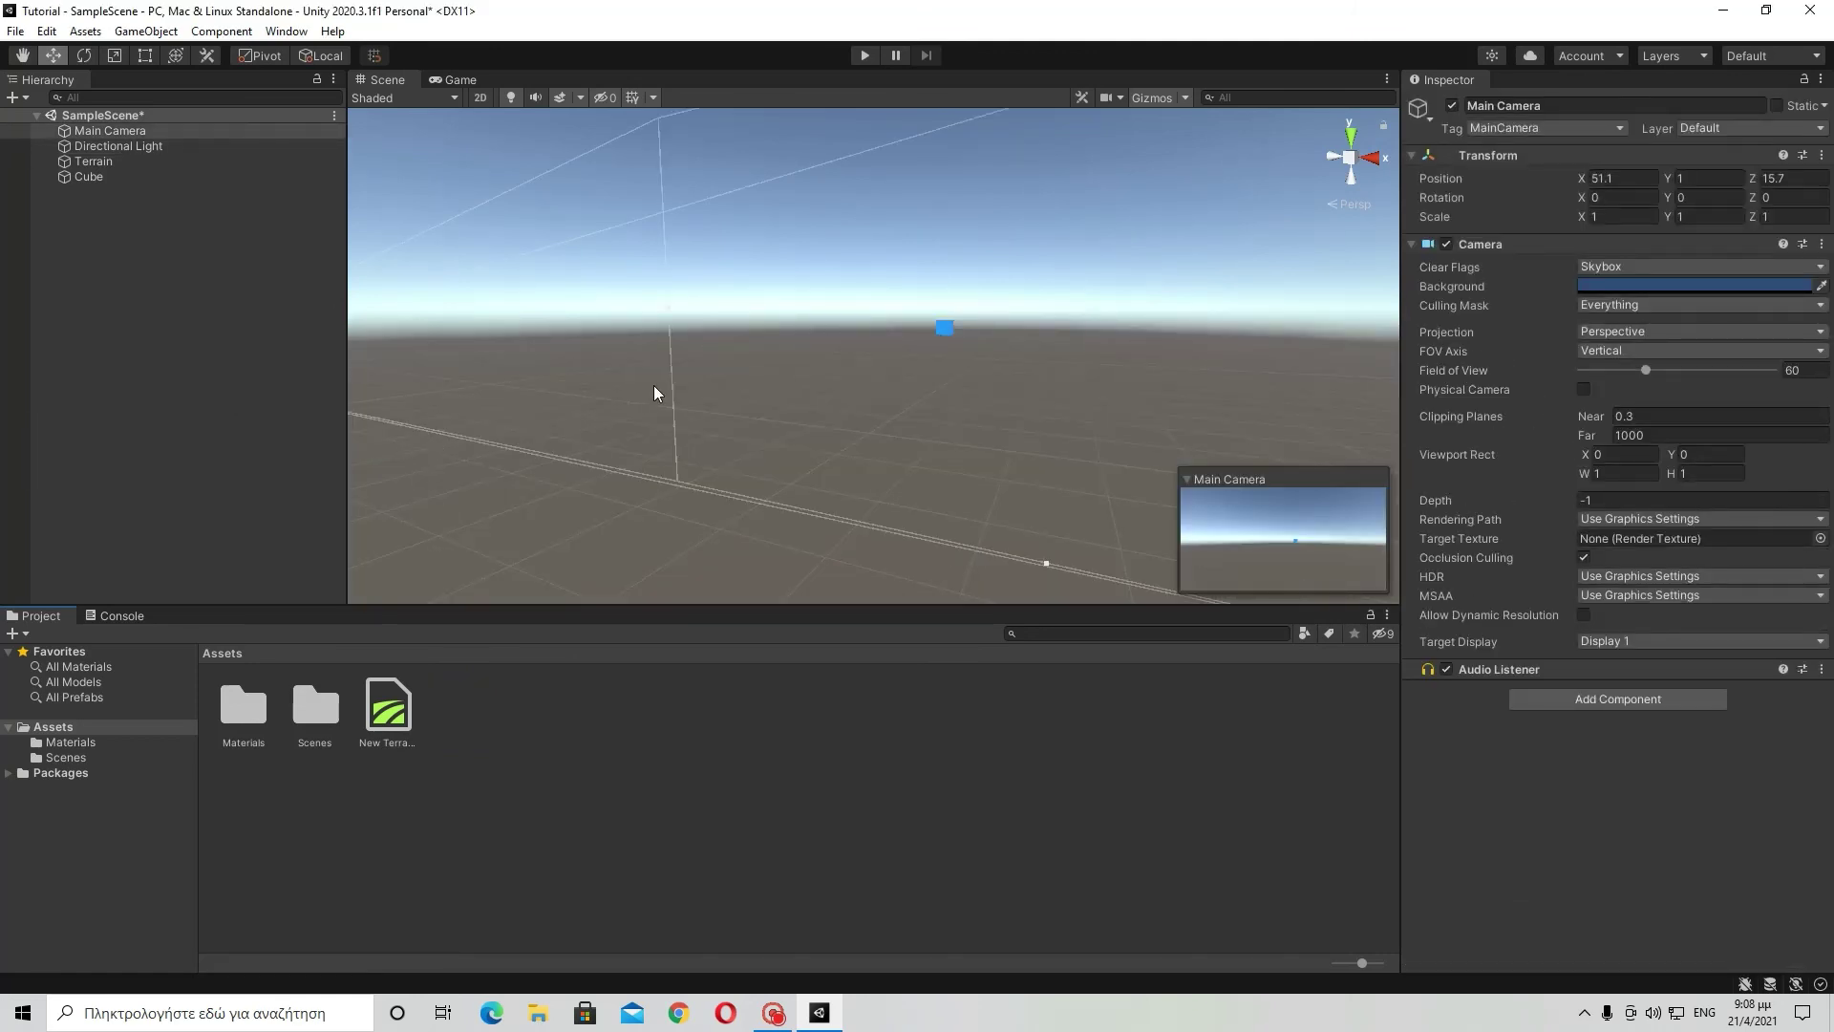
key(ctrl+z)
key(ctrl+z)
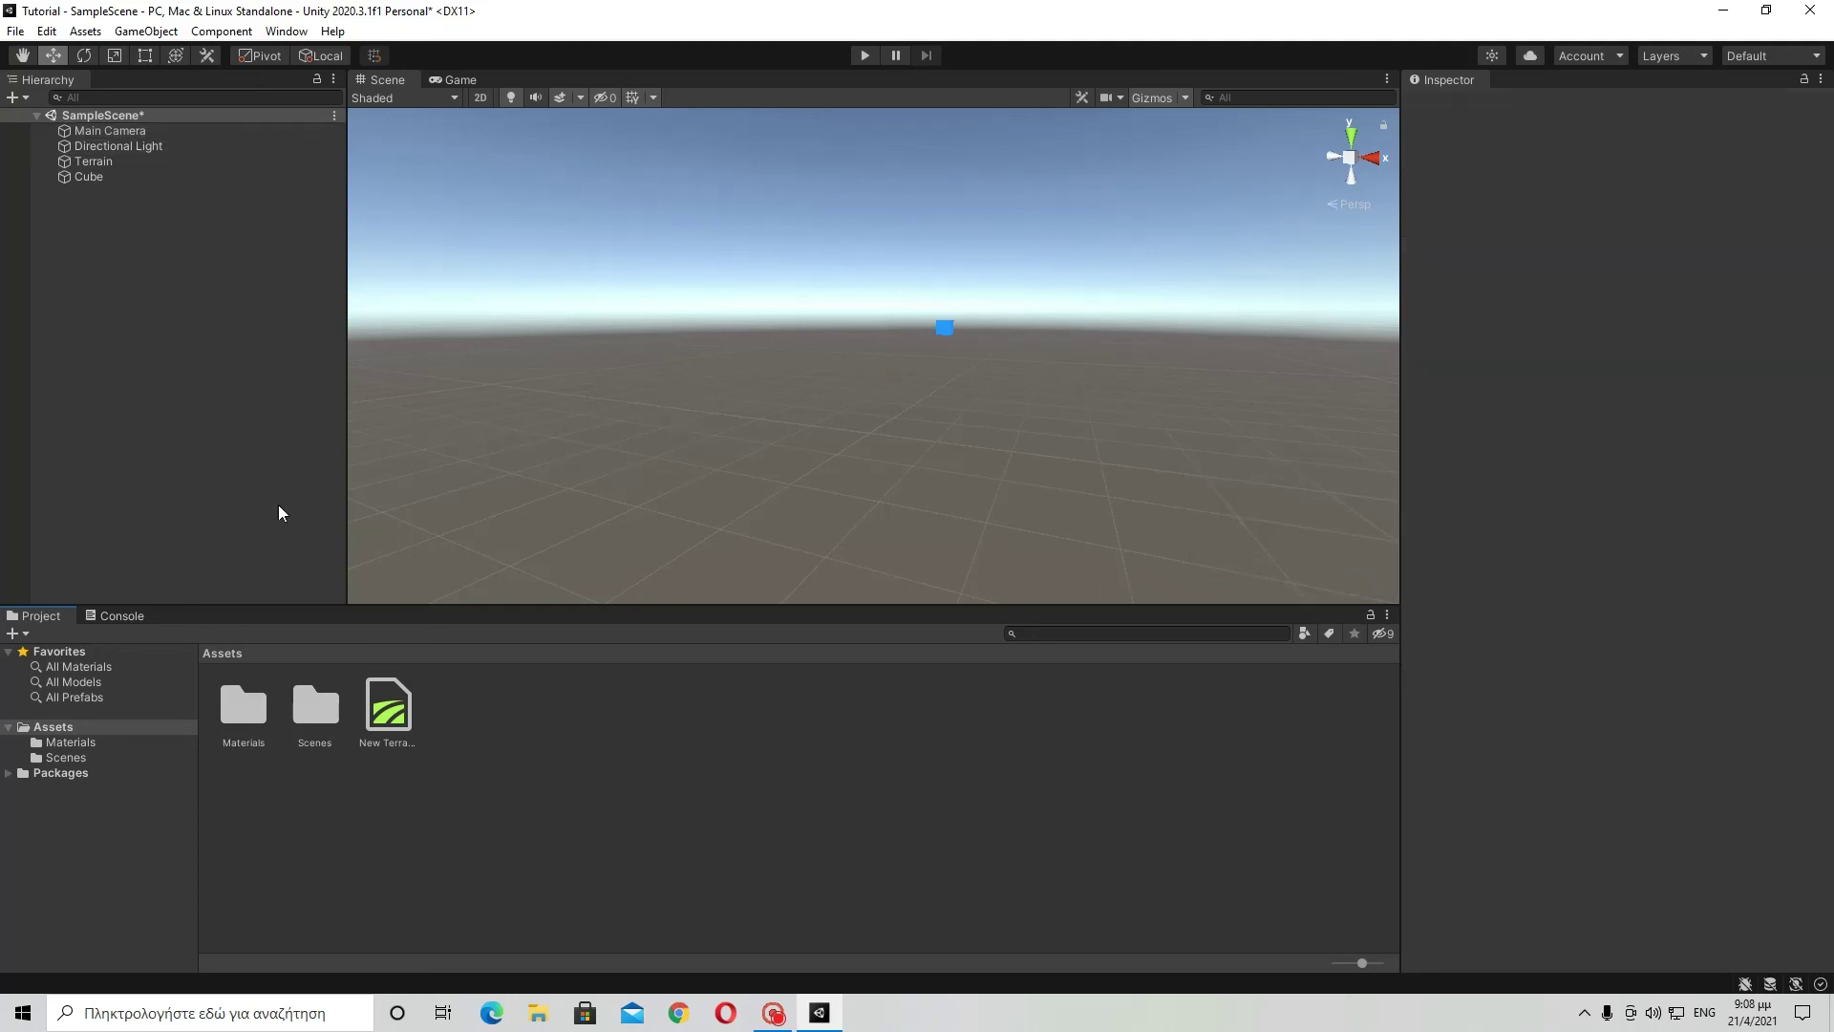
Delete the remaining New Terrain 1 asset from the Assets folder.
click(372, 702)
key(Delete)
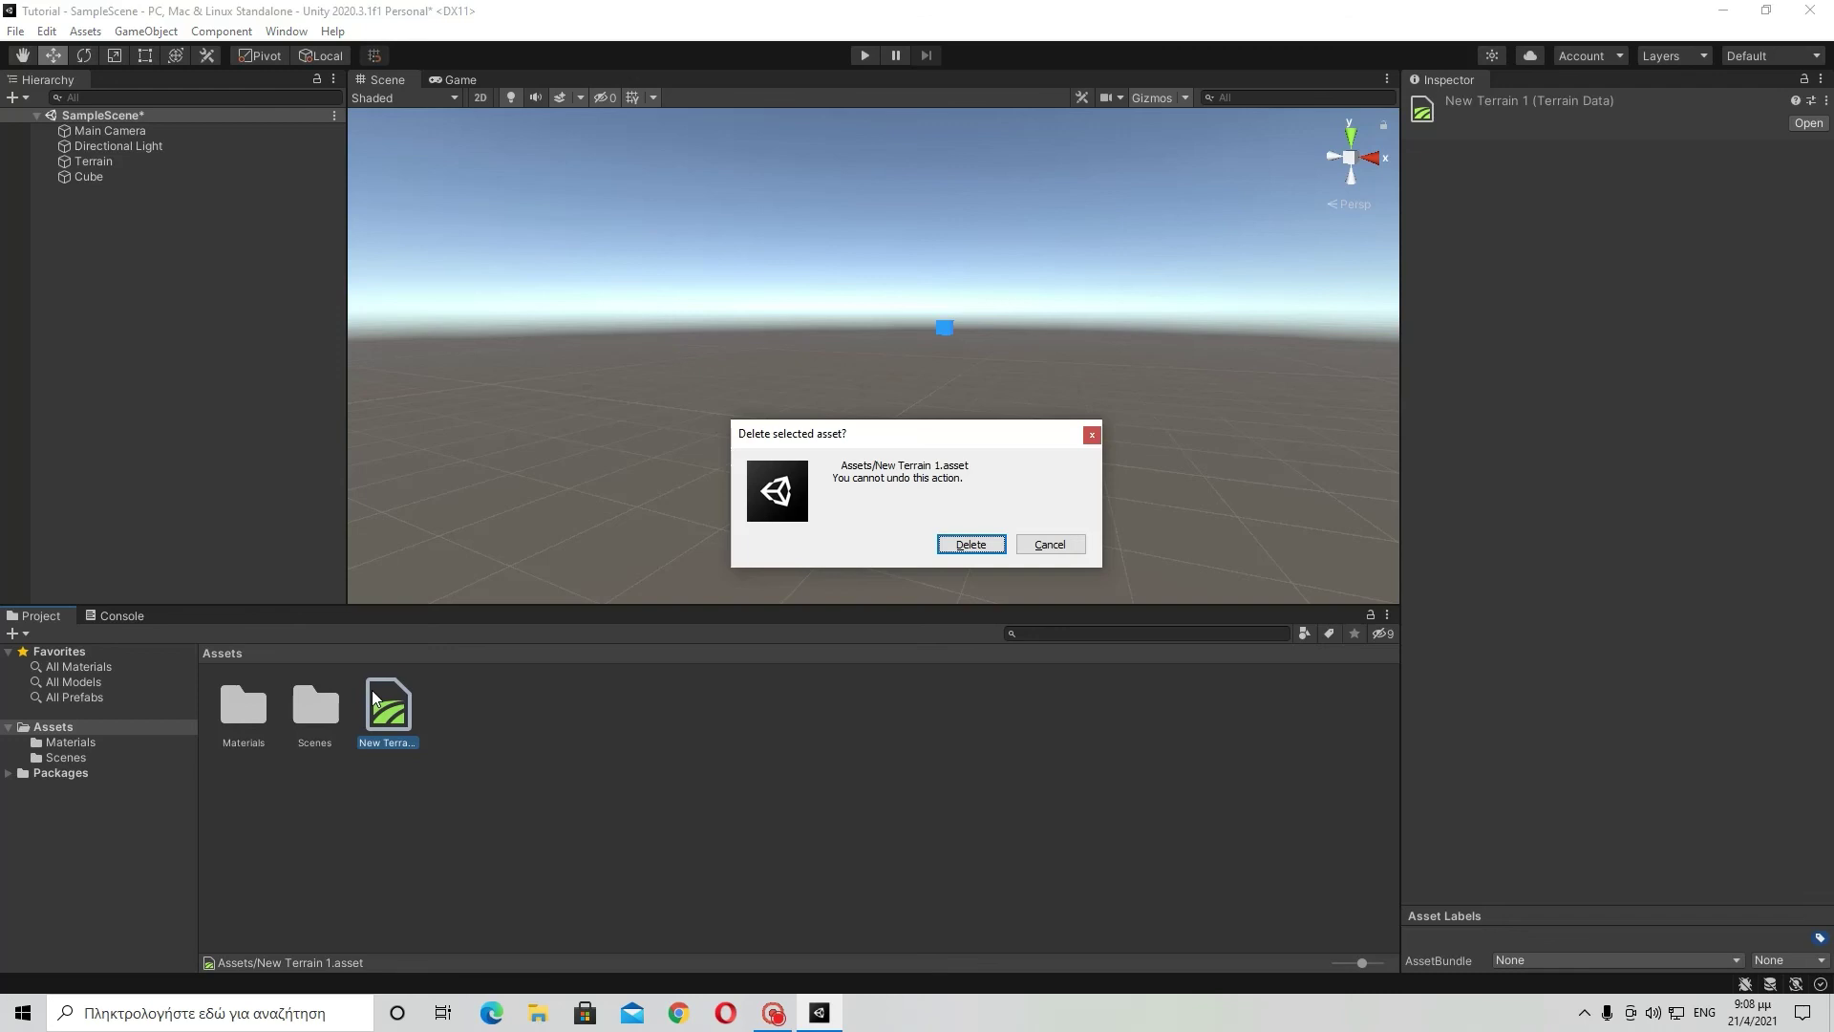
click(964, 547)
Add a new Terrain 3D object to SampleScene.
right_click(95, 367)
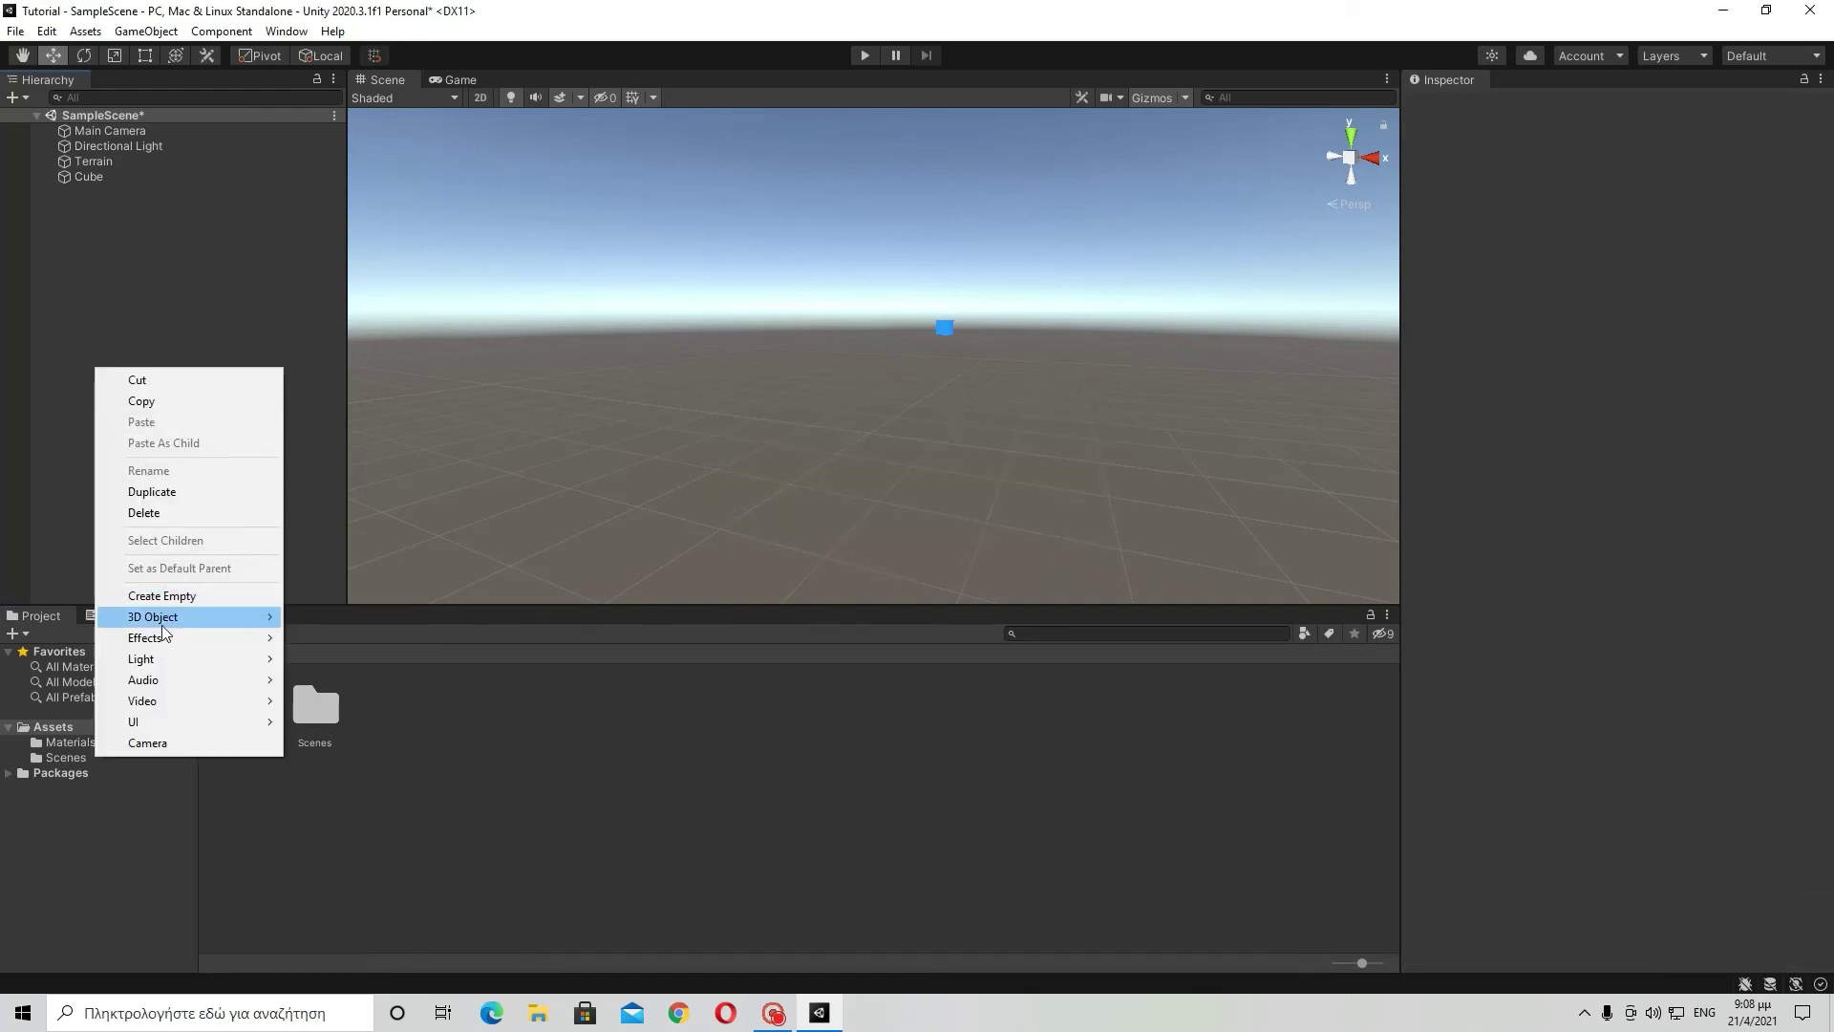
mouse_move(165, 633)
click(346, 784)
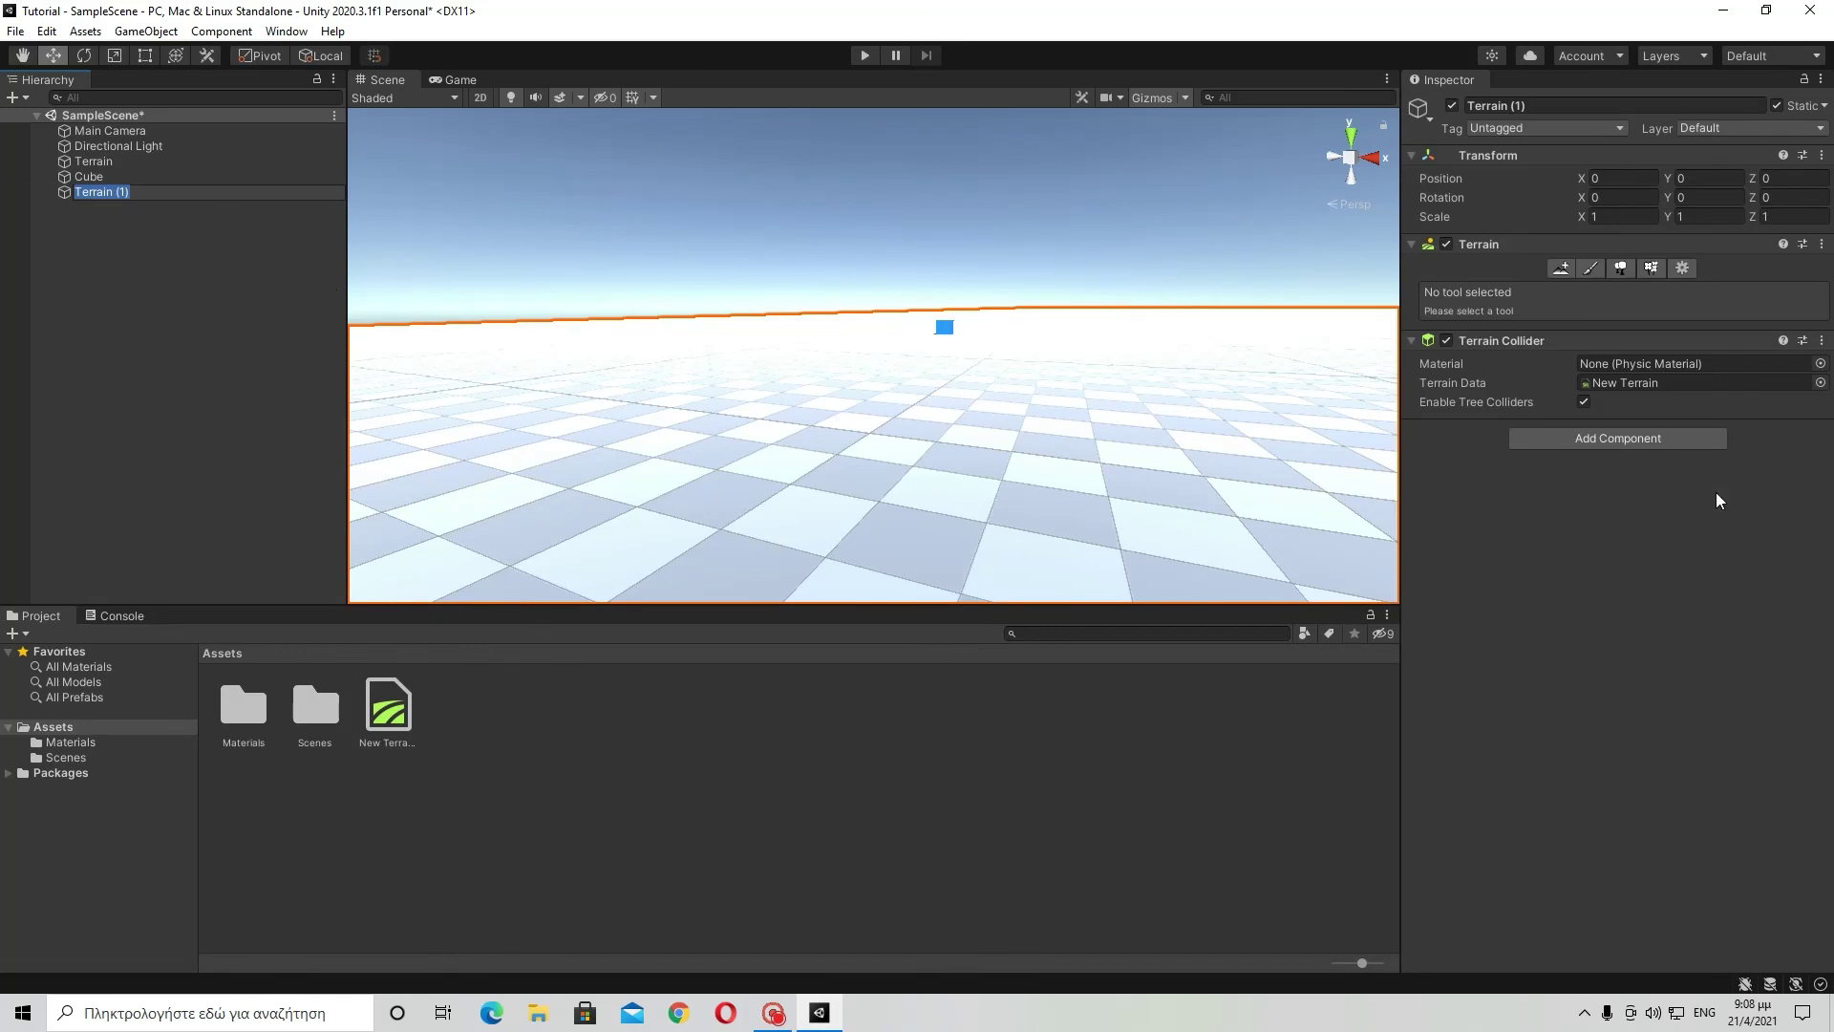
Set the new terrain's width and length to 100 in its terrain settings.
click(1682, 268)
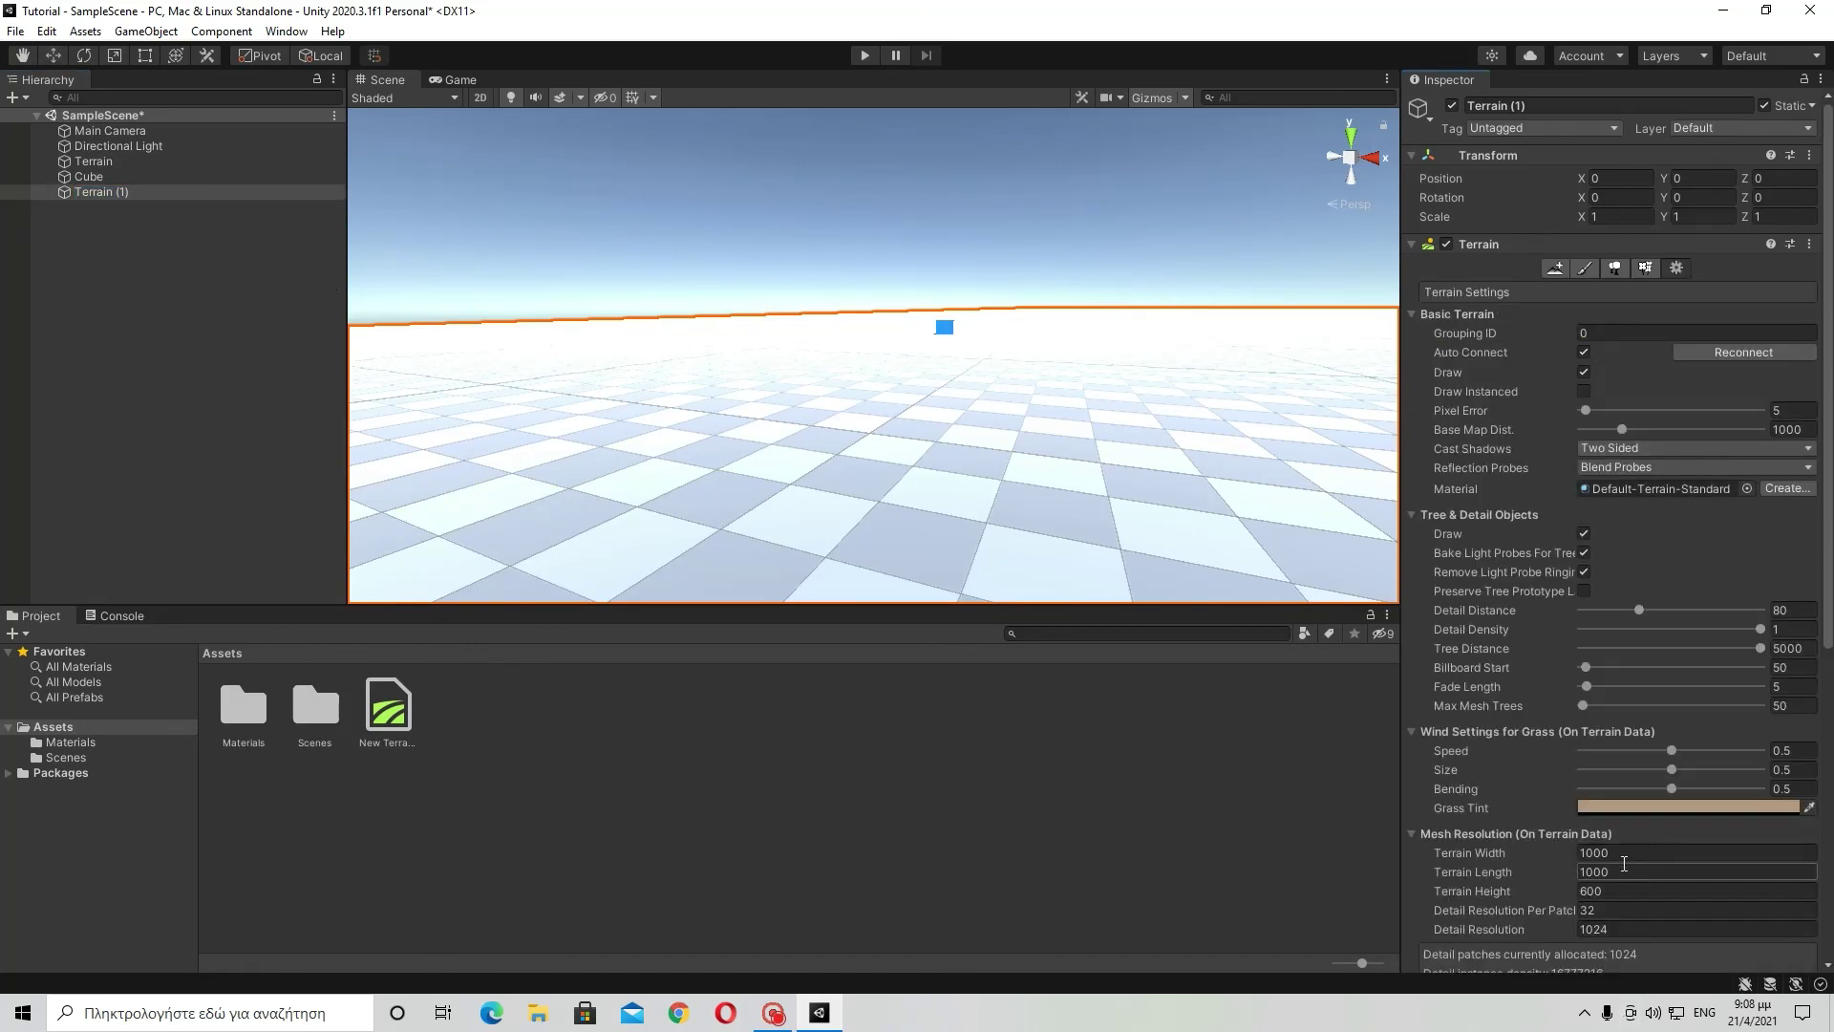
click(1642, 853)
text(1)
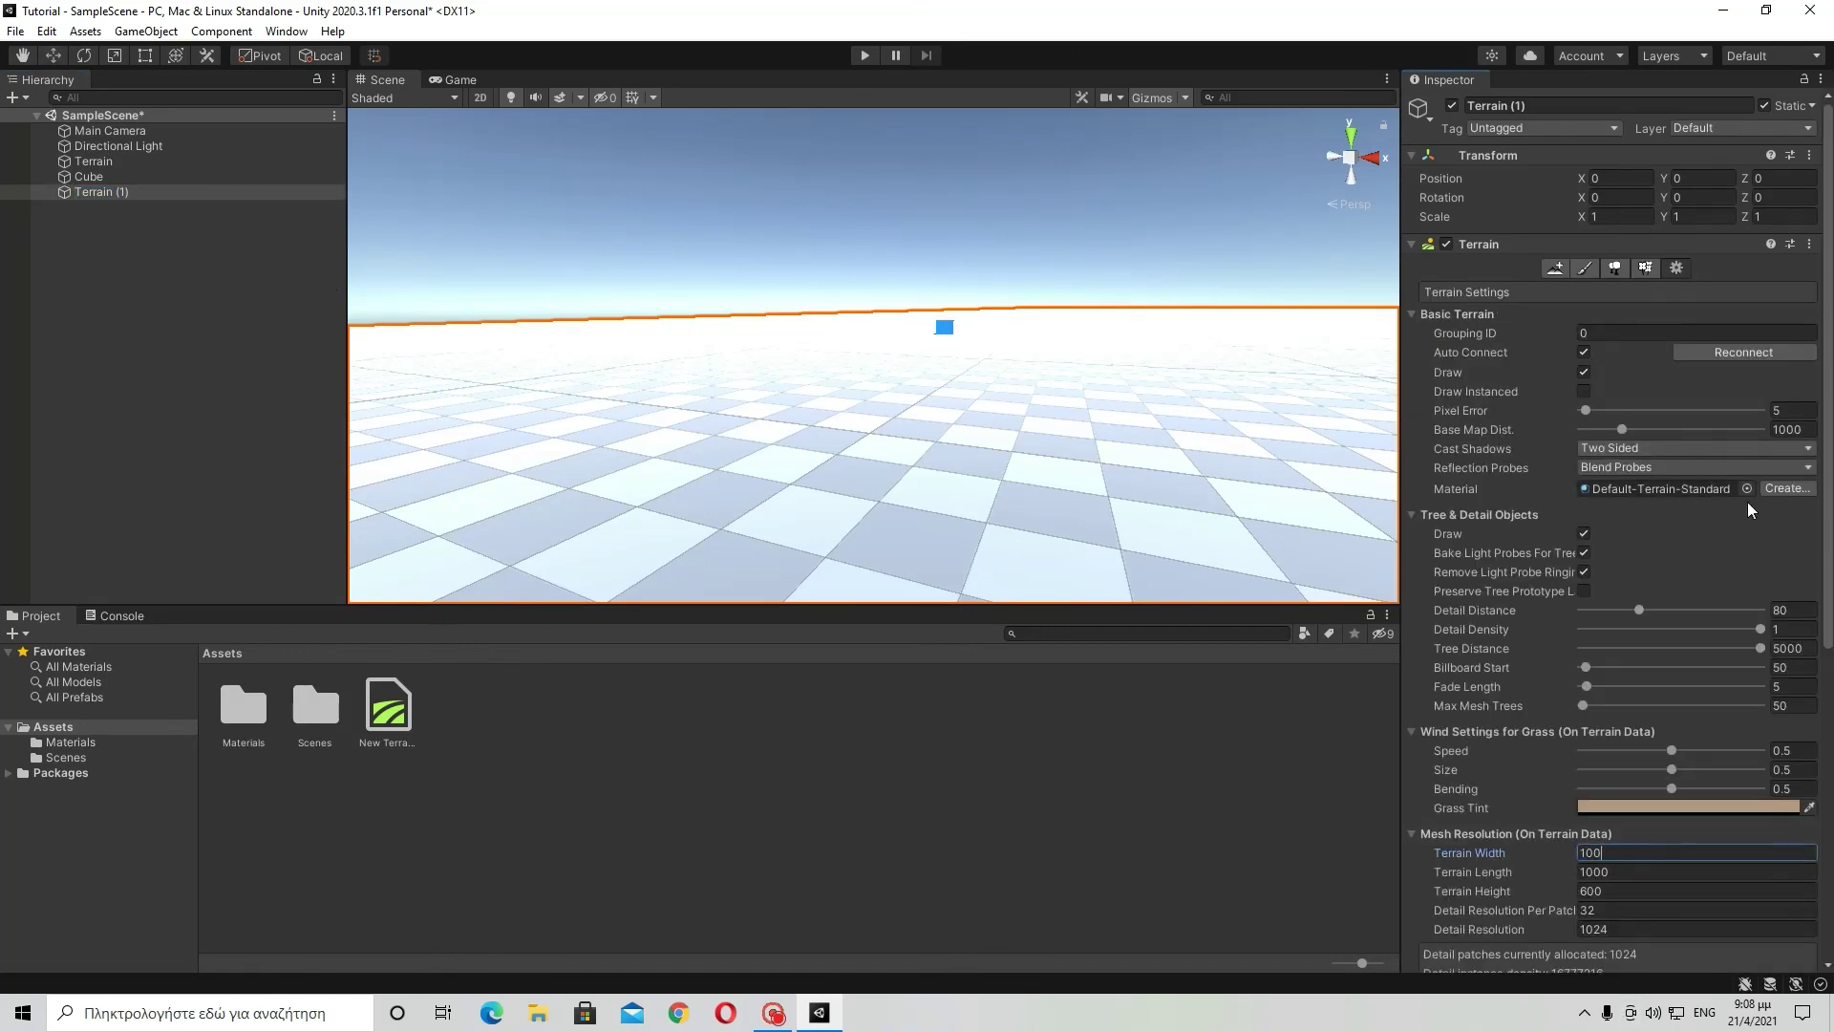
click(1641, 872)
text(1)
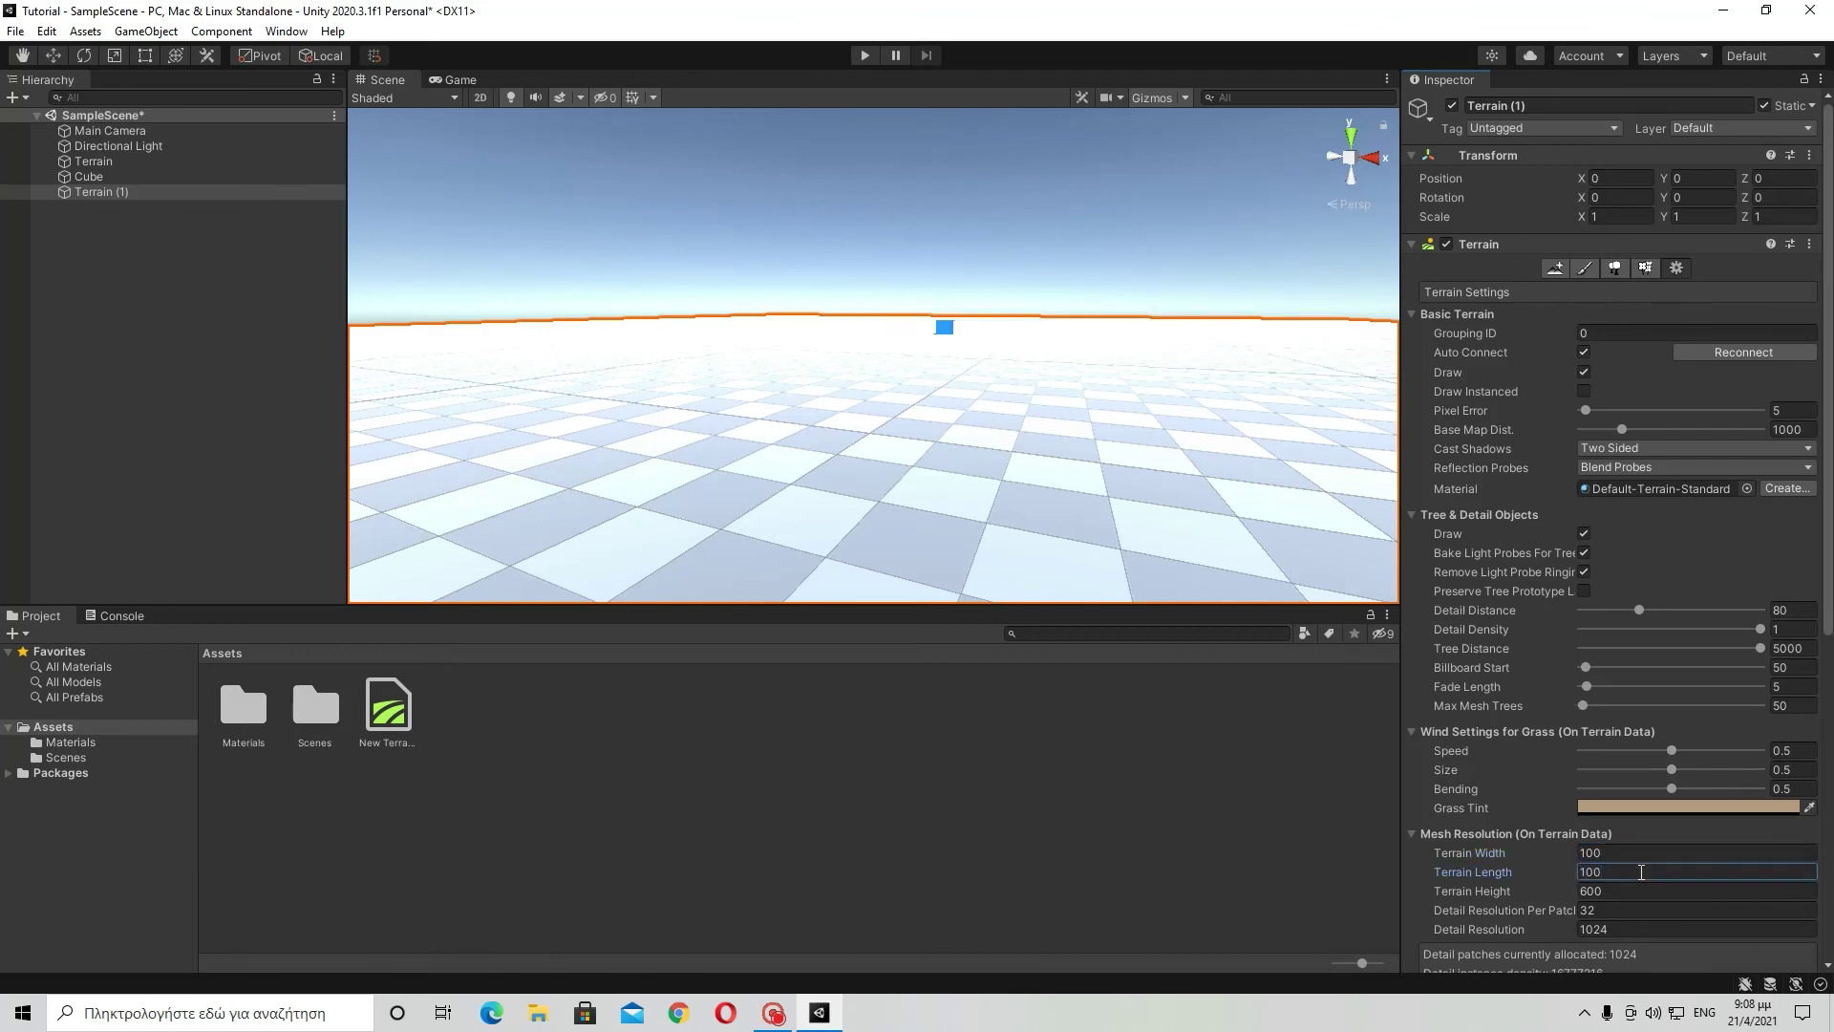
Test the game view twice in Play mode and inspect the blue cube on the new terrain in the Scene view.
right_drag(1248, 340, 1000, 334)
key(s)
key(w)
click(865, 55)
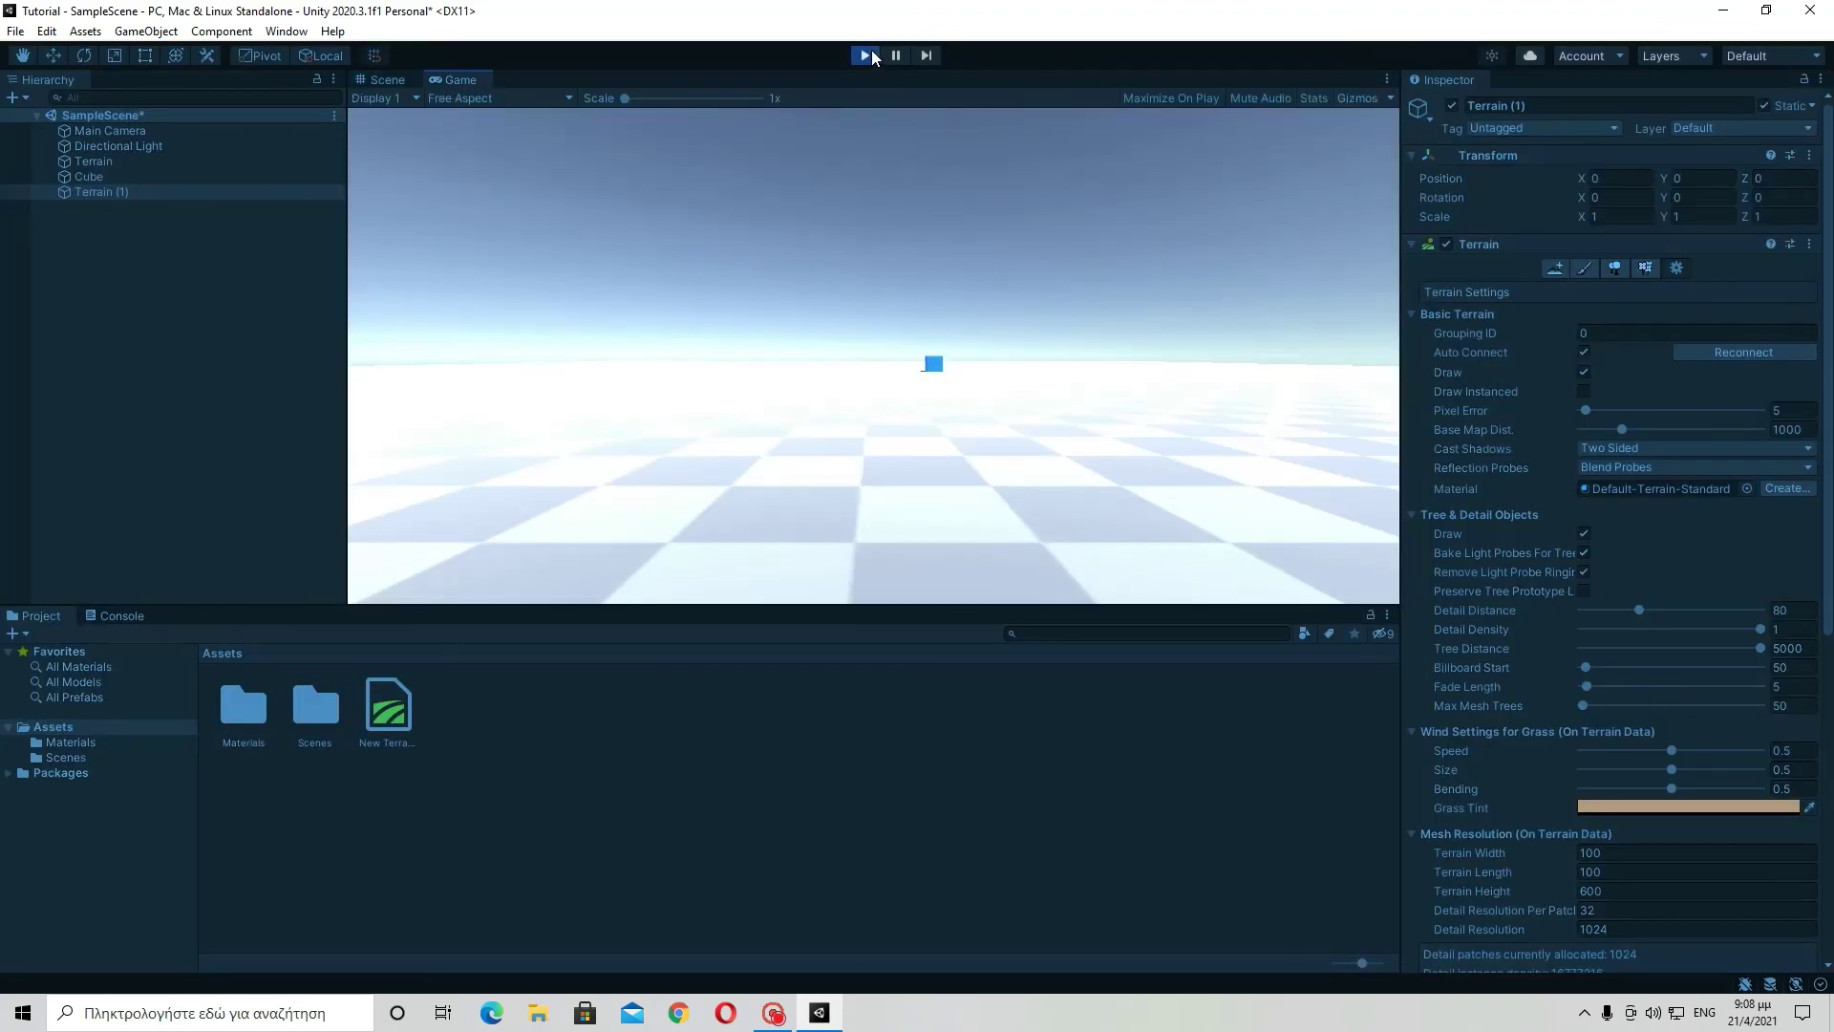
click(865, 55)
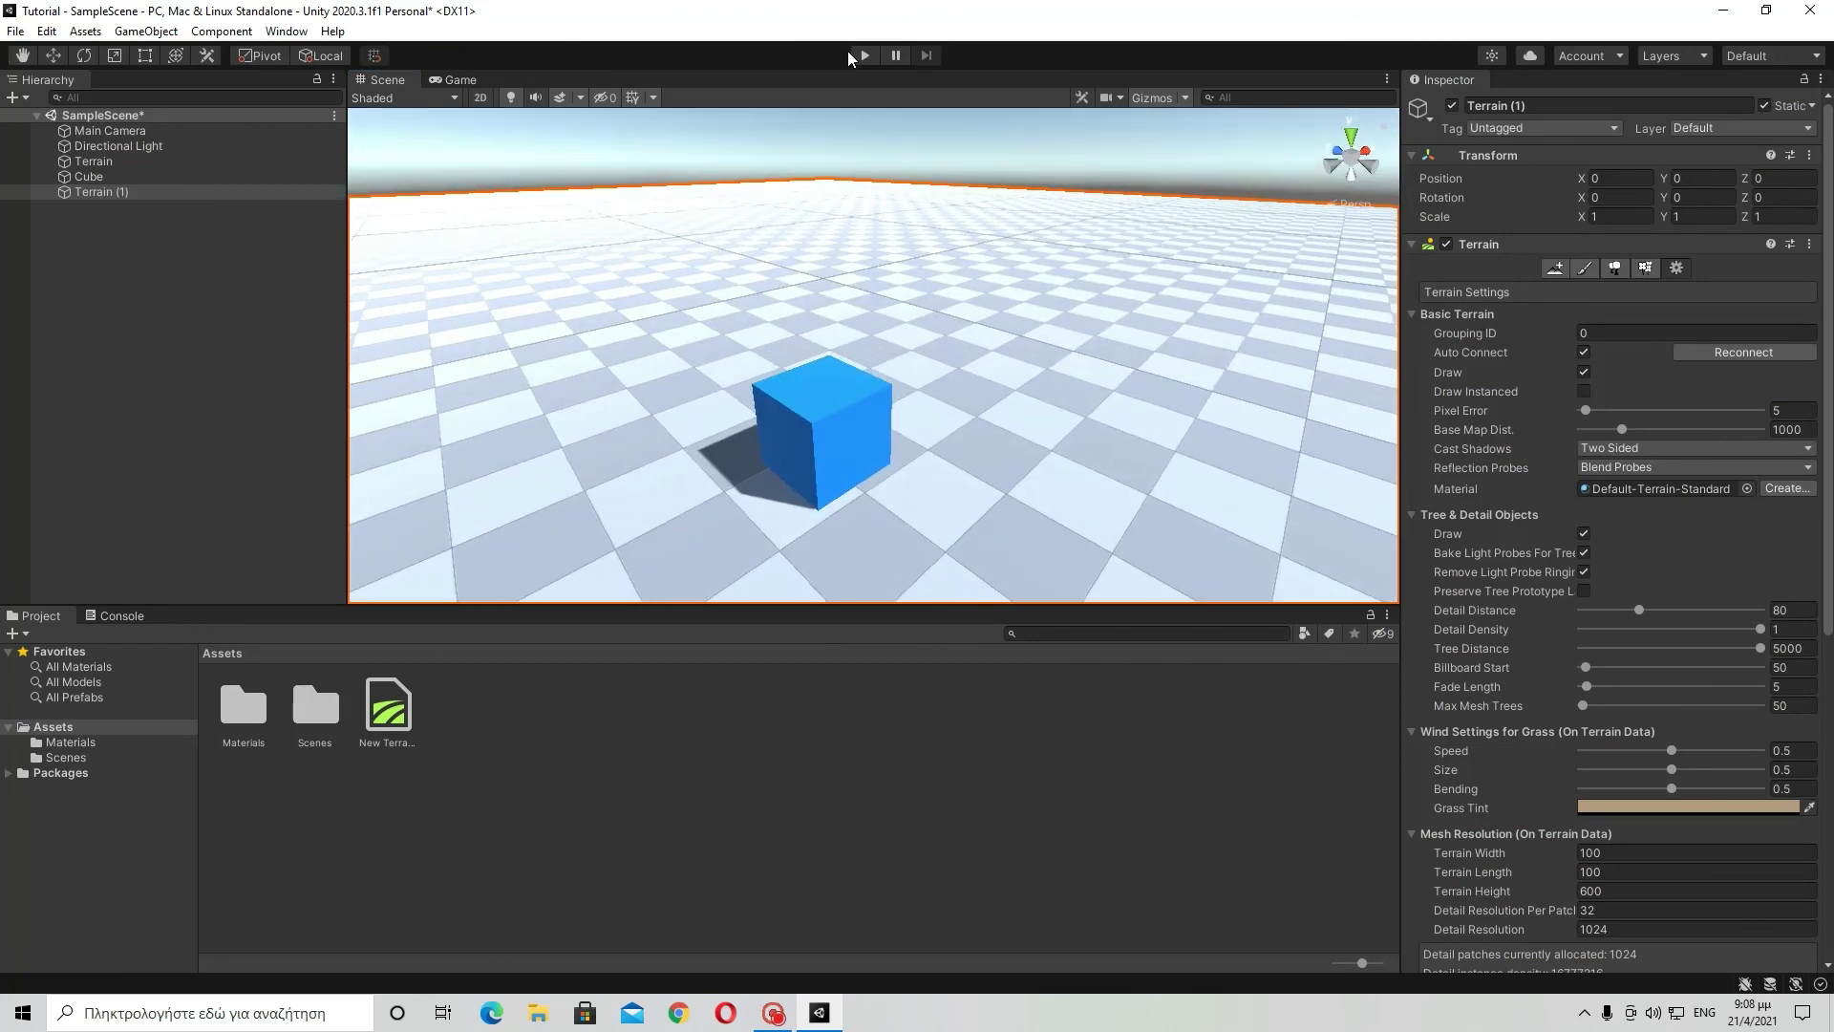
click(864, 55)
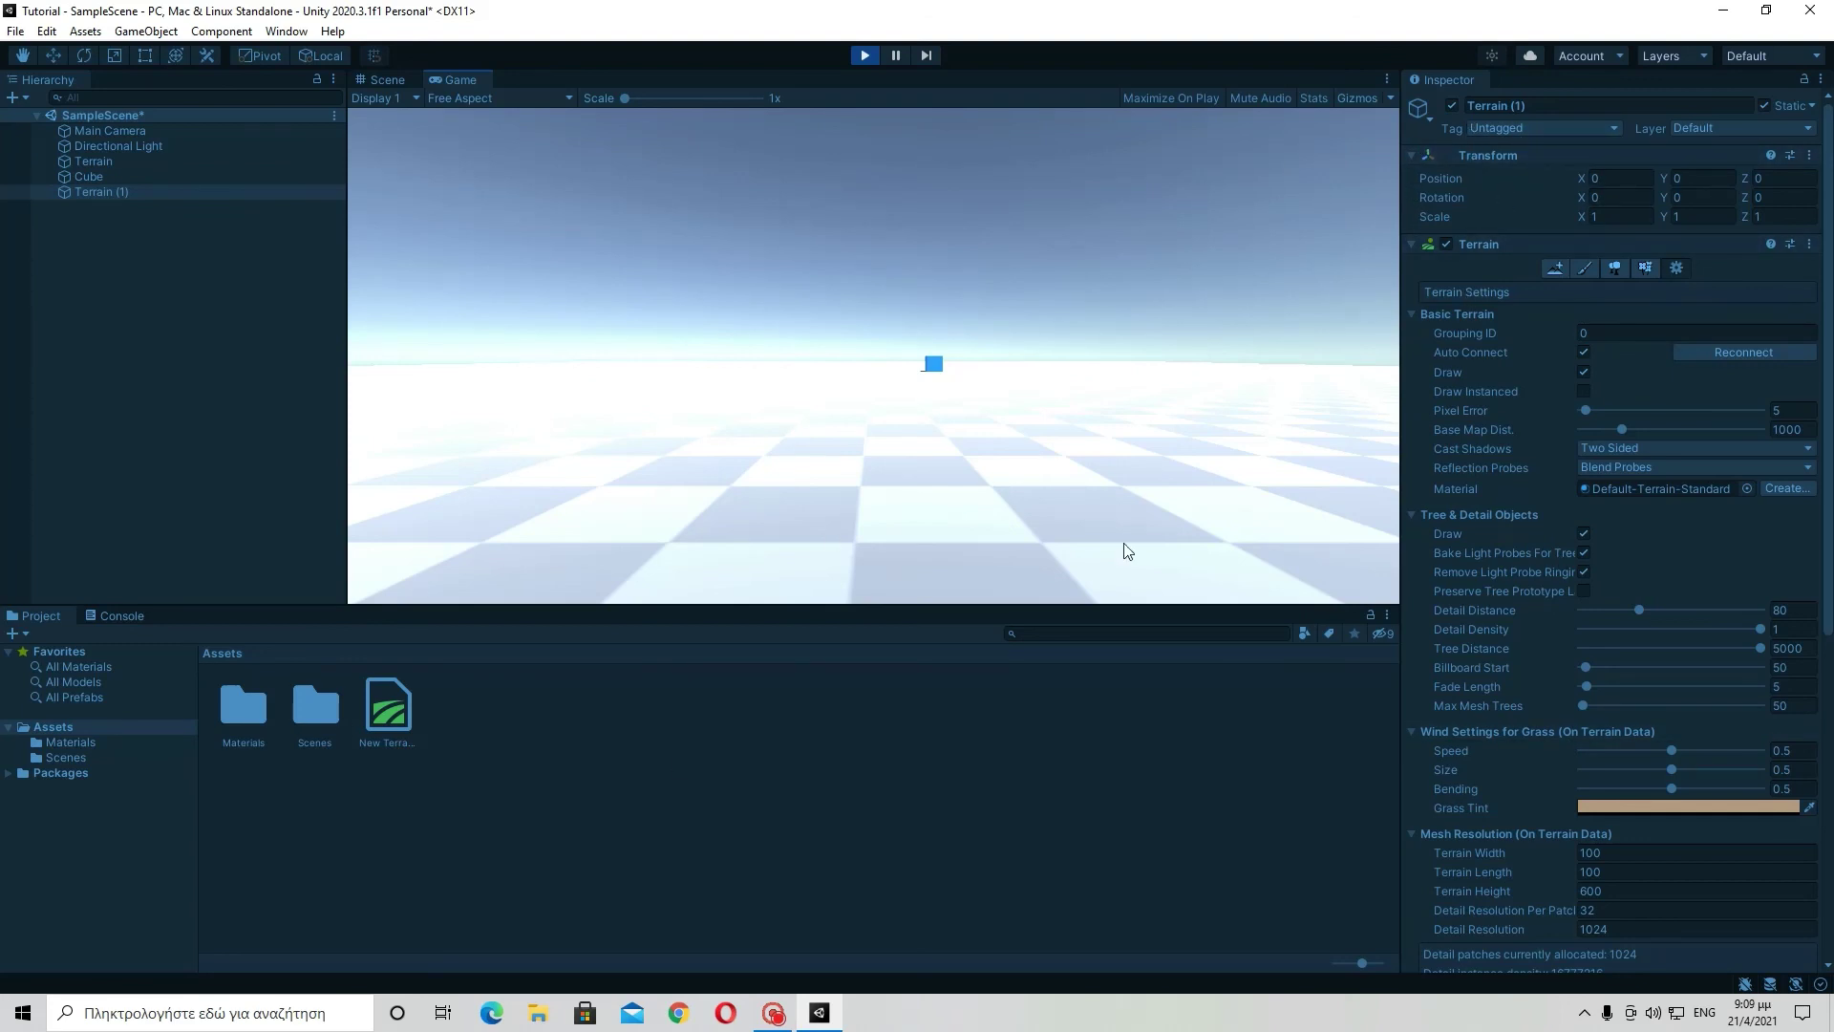
click(864, 55)
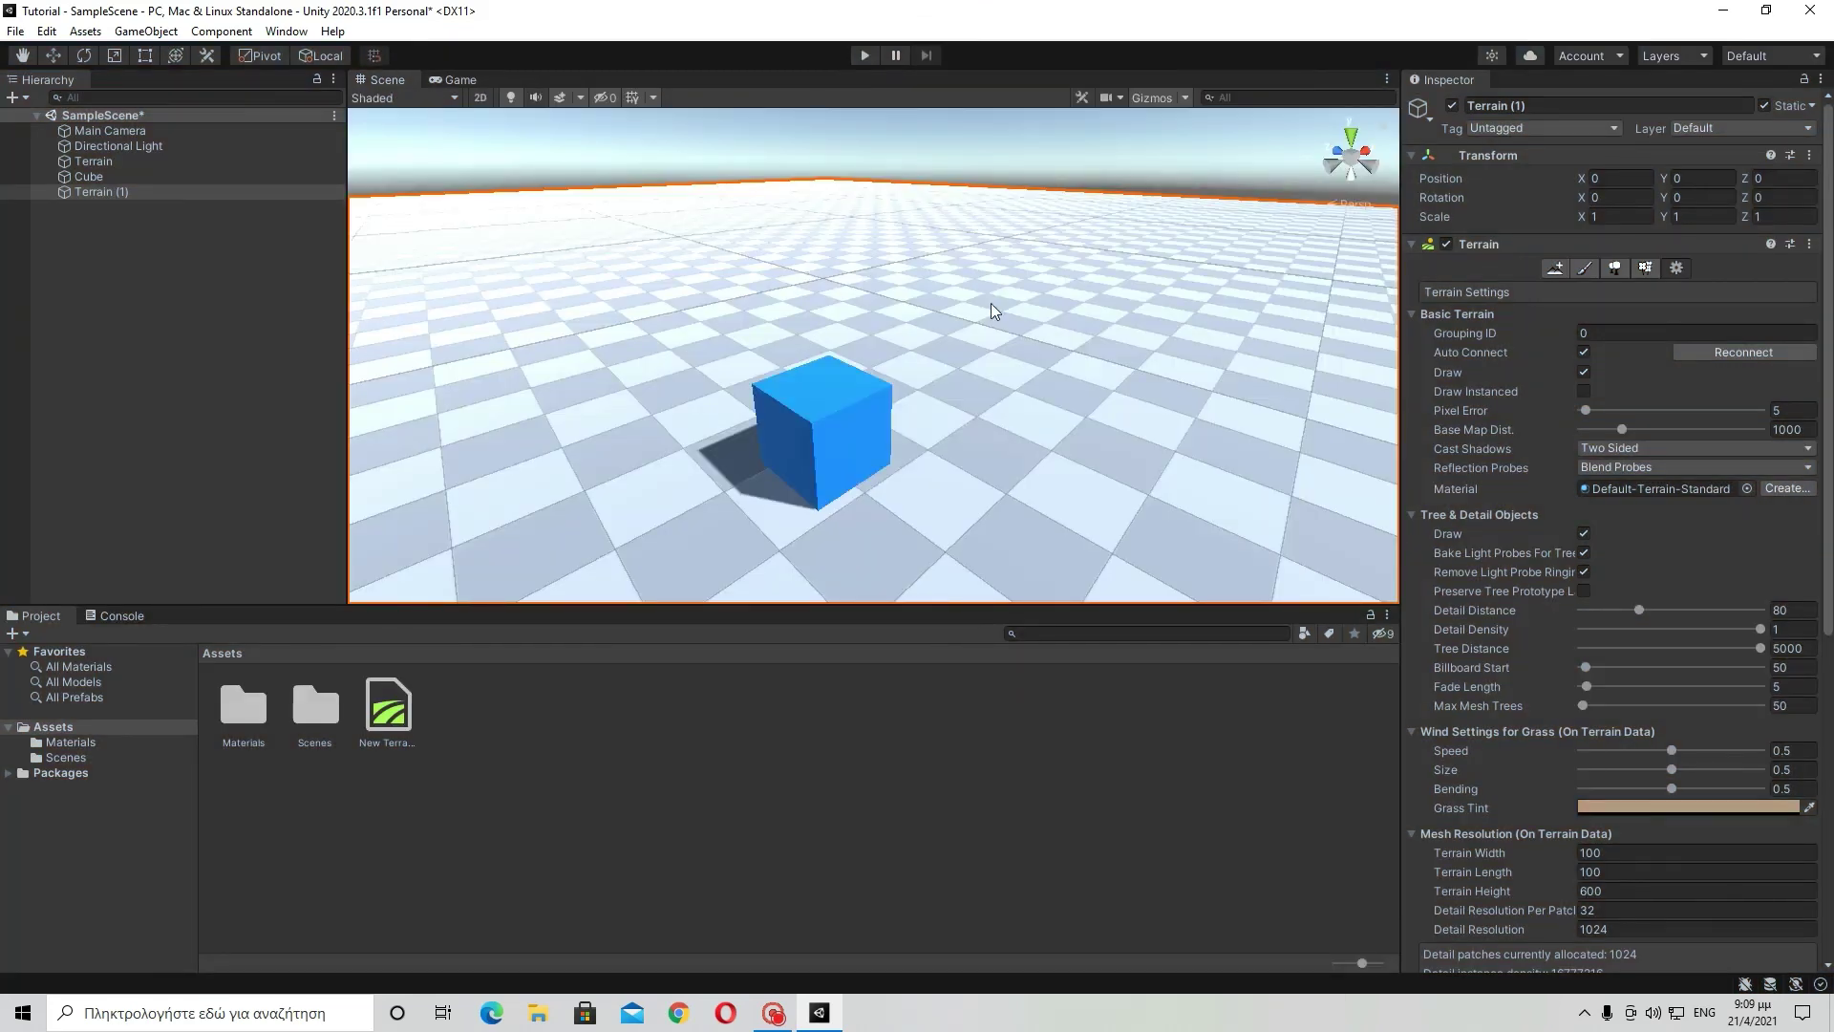
right_drag(1057, 357, 707, 344)
scroll(921, 325, up, 5)
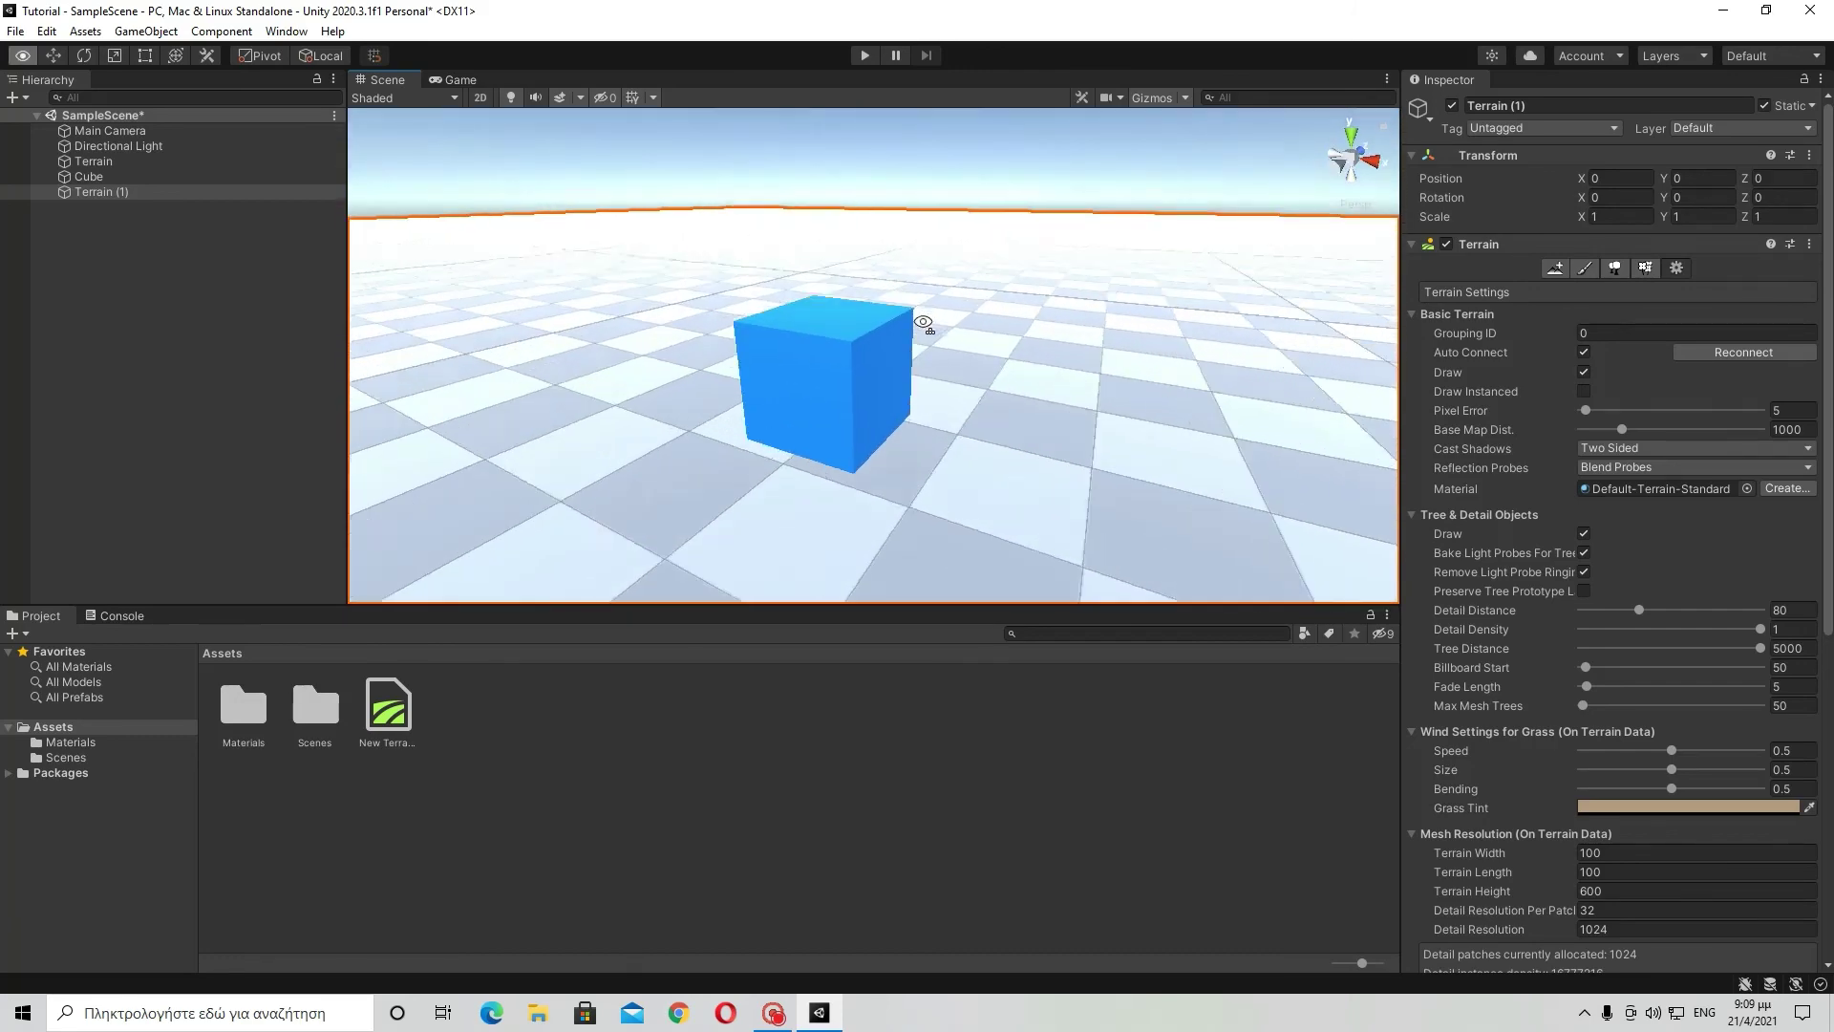